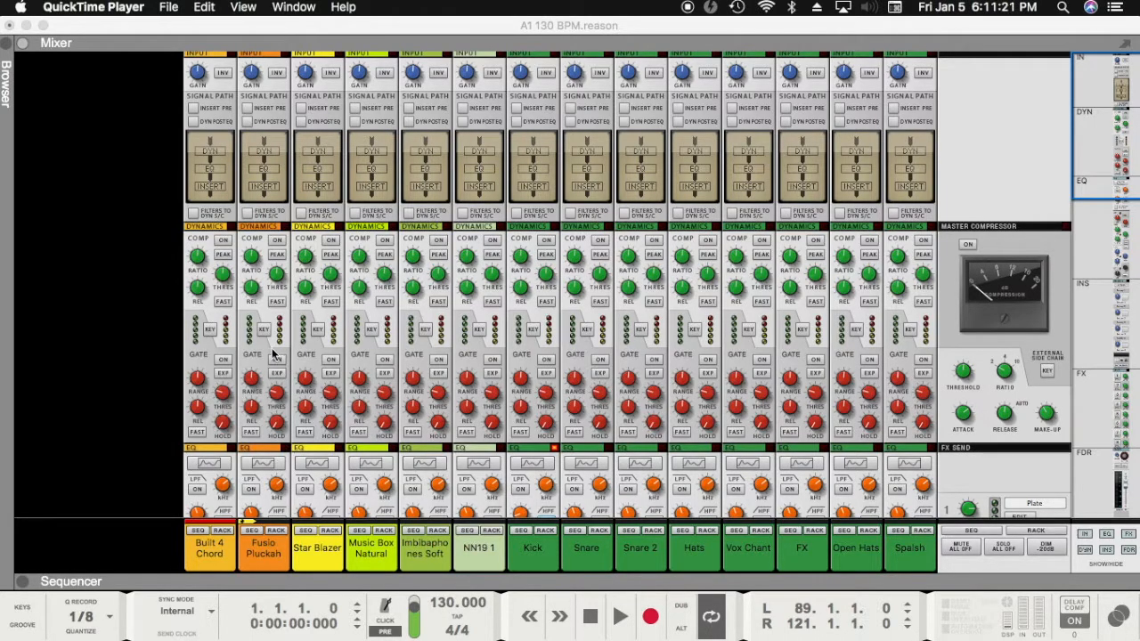
# Step: Switch to Reason and look over the song's full track arrangement in the sequencer
pyautogui.click(206, 32)
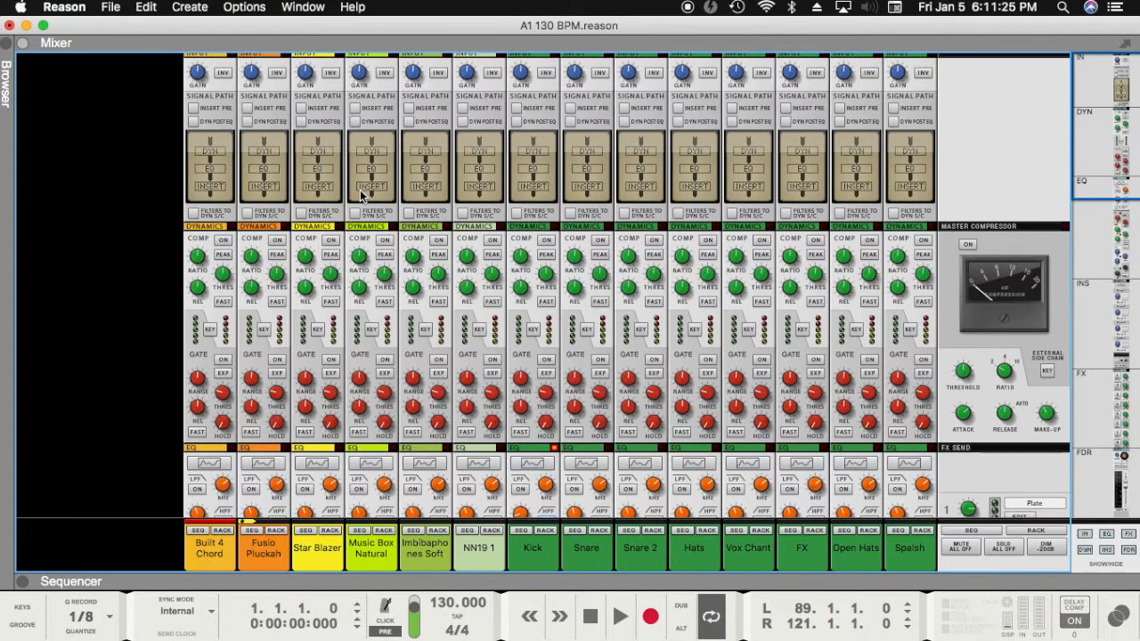
pyautogui.press('F7')
pyautogui.click(428, 288)
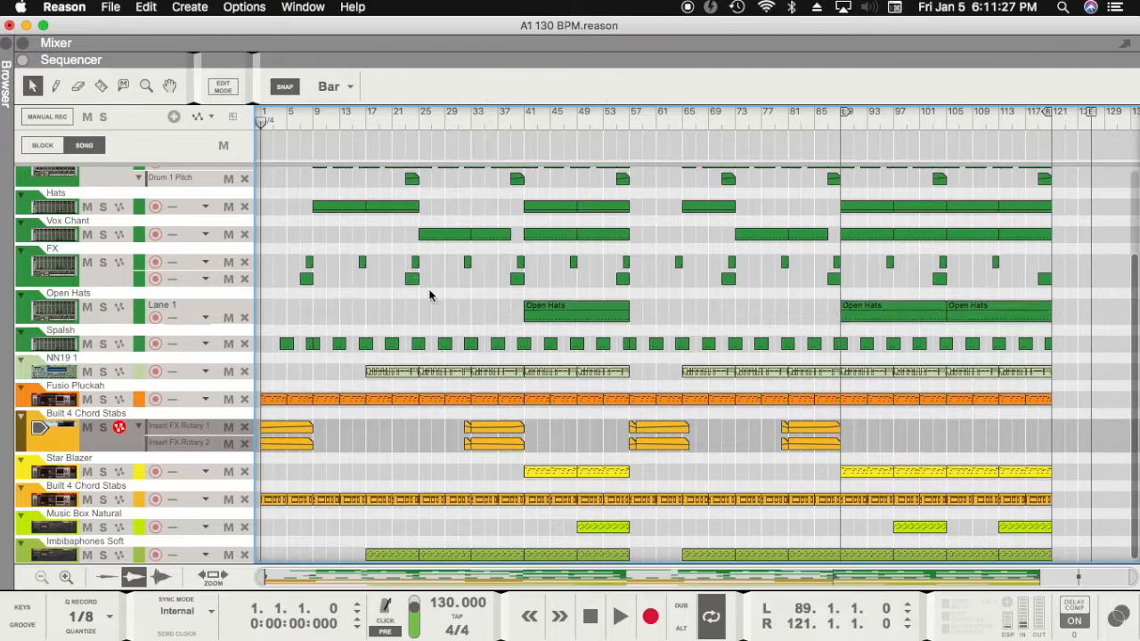
pyautogui.scroll(3, 425, 298)
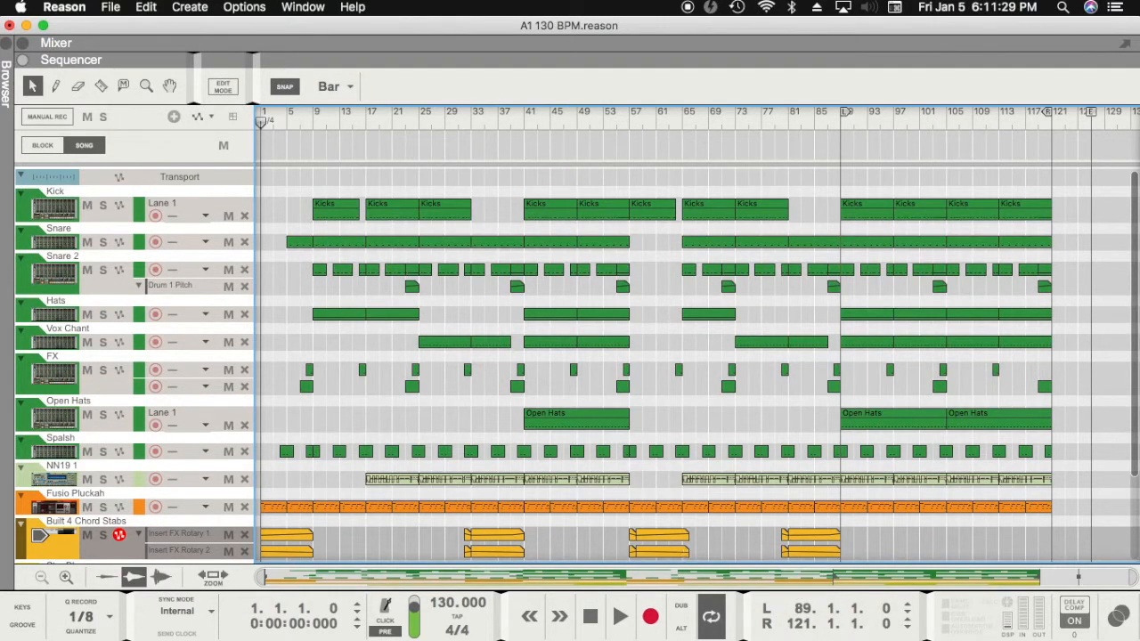
pyautogui.scroll(-3, 1011, 507)
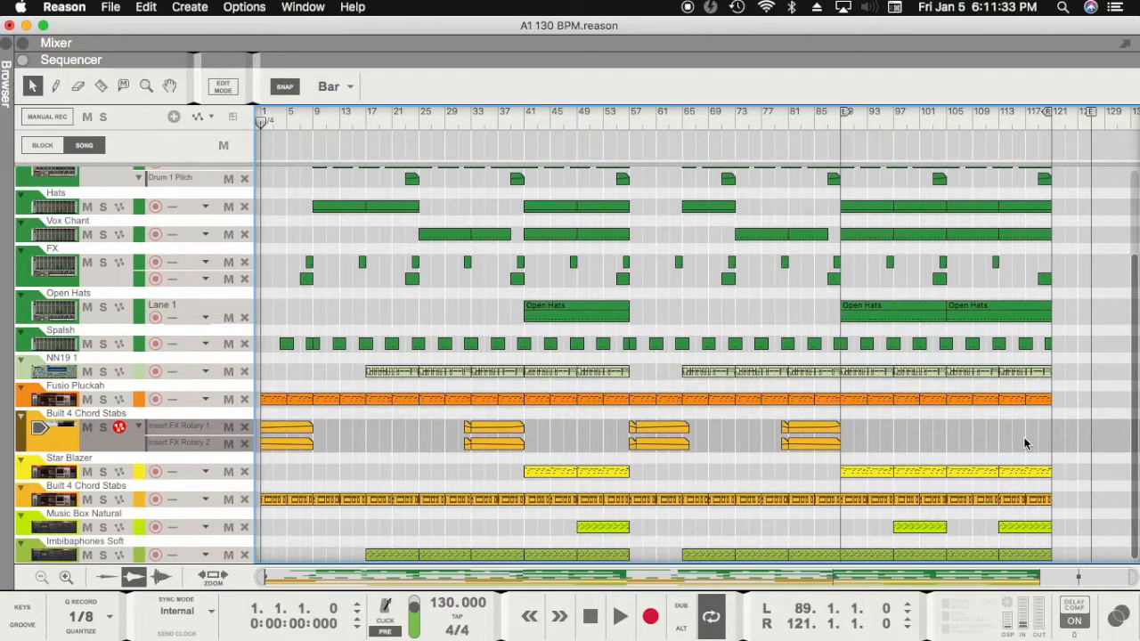
# Step: Fold up the Built 4 Chord Stabs mix channel in the rack, hiding its insert effects, and return to the sequencer
pyautogui.press('F5')
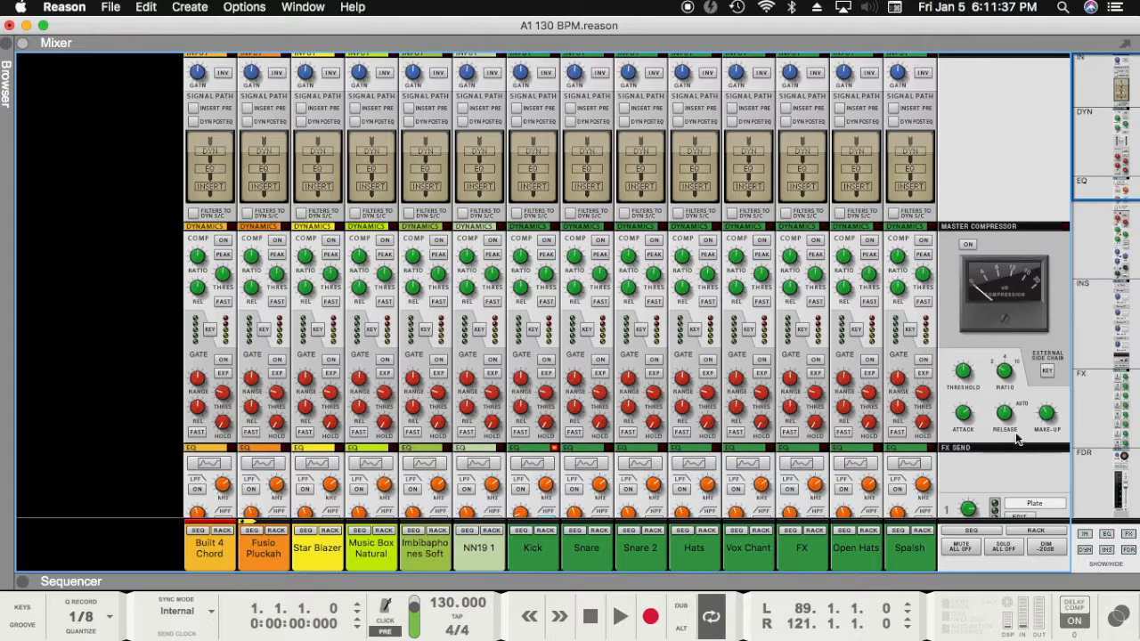
pyautogui.press('F6')
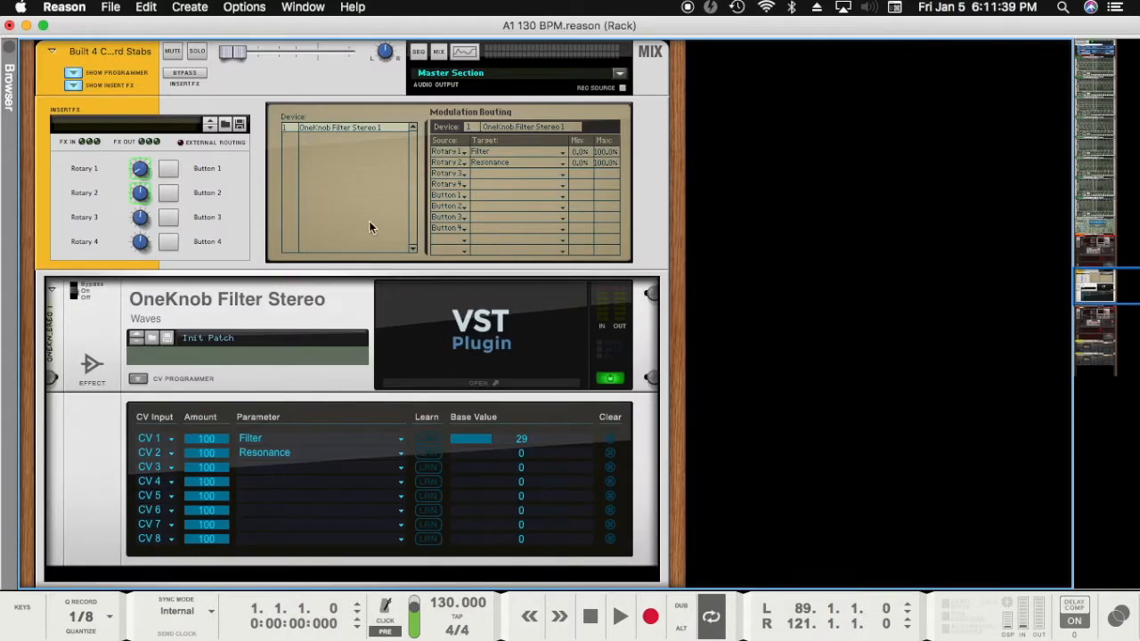
pyautogui.click(50, 52)
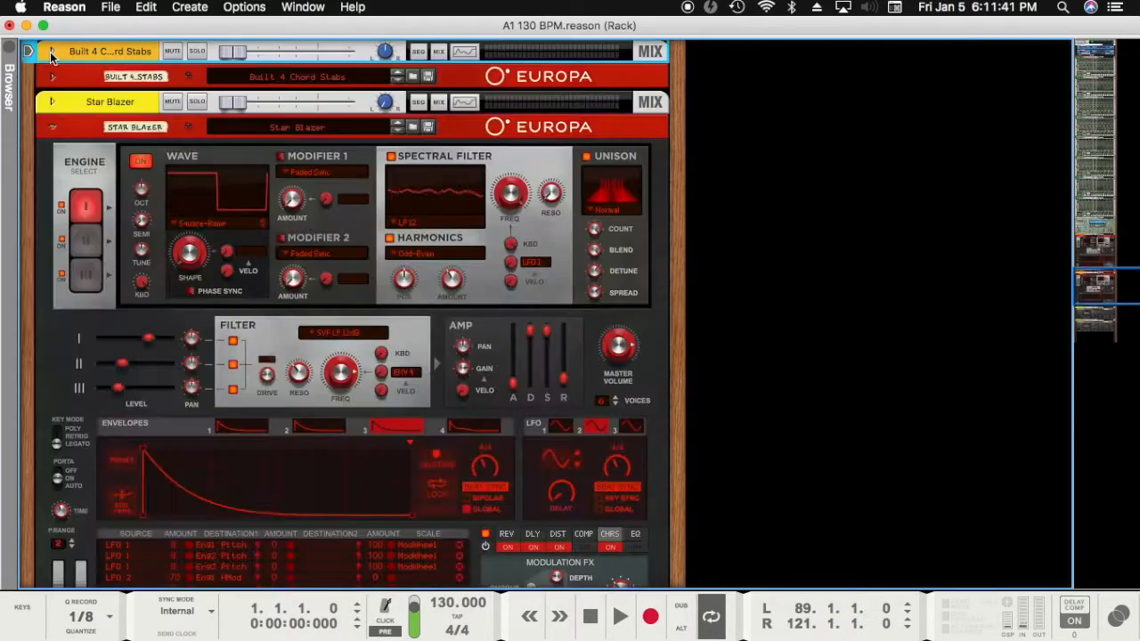
pyautogui.press('F7')
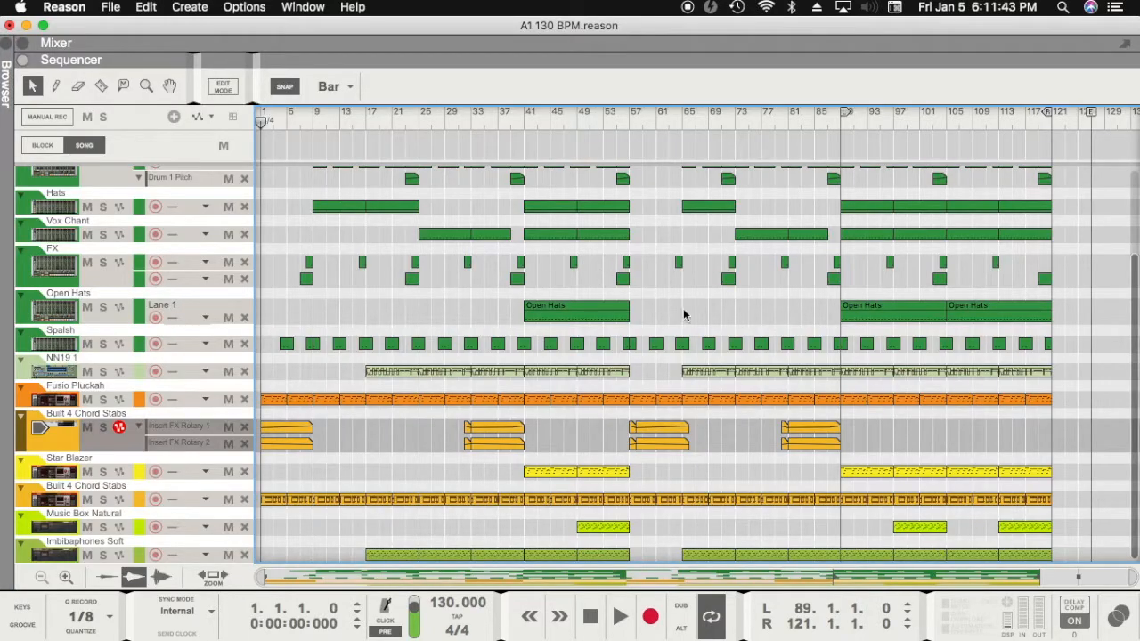
pyautogui.scroll(4, 683, 312)
# Step: Raise the mixer faders of the six melodic channels, from Built 4 Chord to NN19 1, to rough mid levels
pyautogui.press('F5')
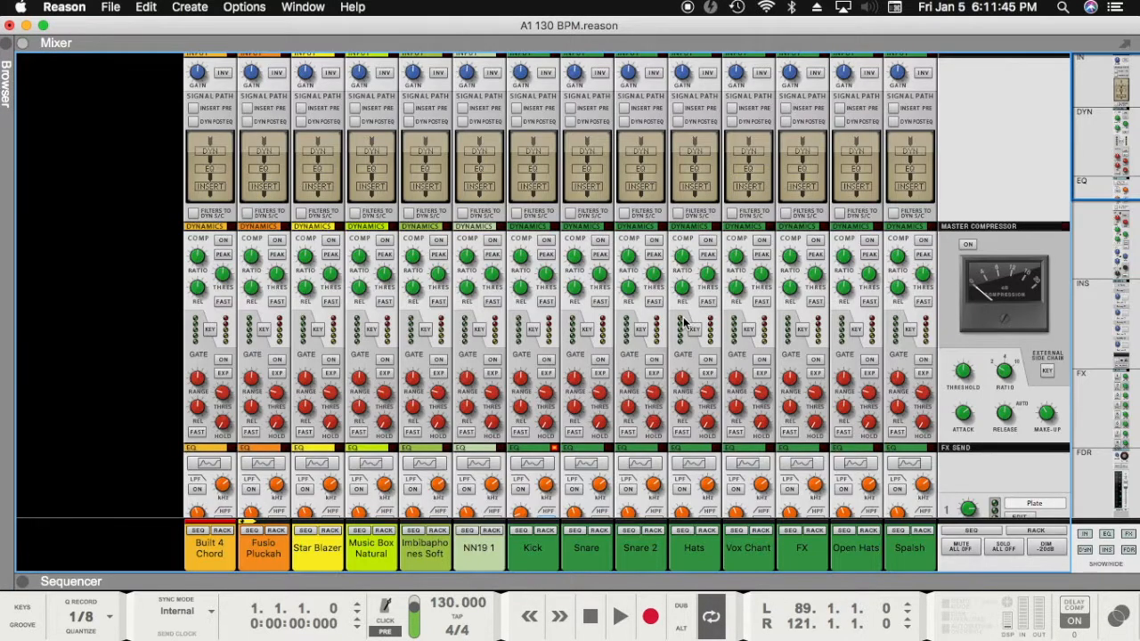
pyautogui.scroll(-10, 681, 325)
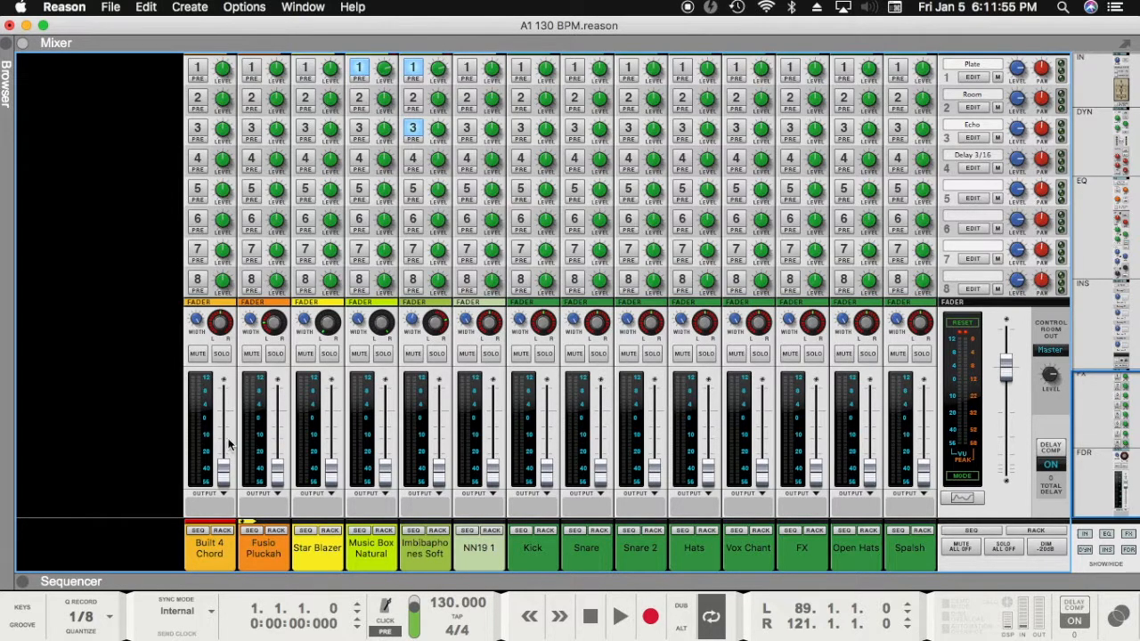
pyautogui.moveTo(224, 470); pyautogui.dragTo(240, 436)
pyautogui.moveTo(277, 470); pyautogui.dragTo(275, 436)
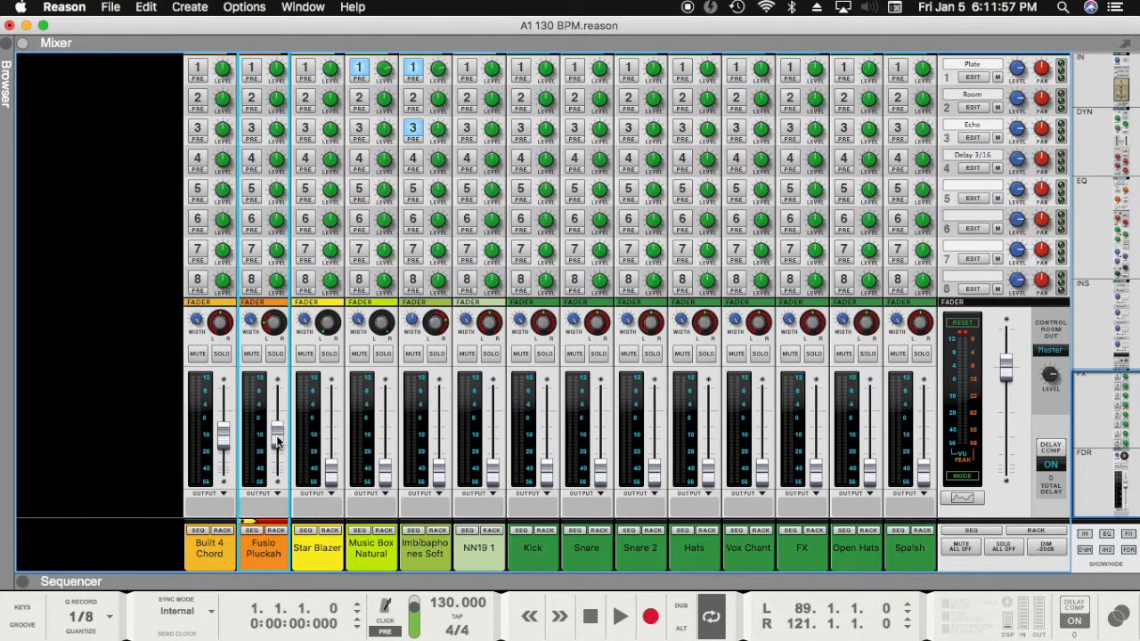
pyautogui.moveTo(329, 470); pyautogui.dragTo(331, 437)
pyautogui.moveTo(385, 470); pyautogui.dragTo(384, 436)
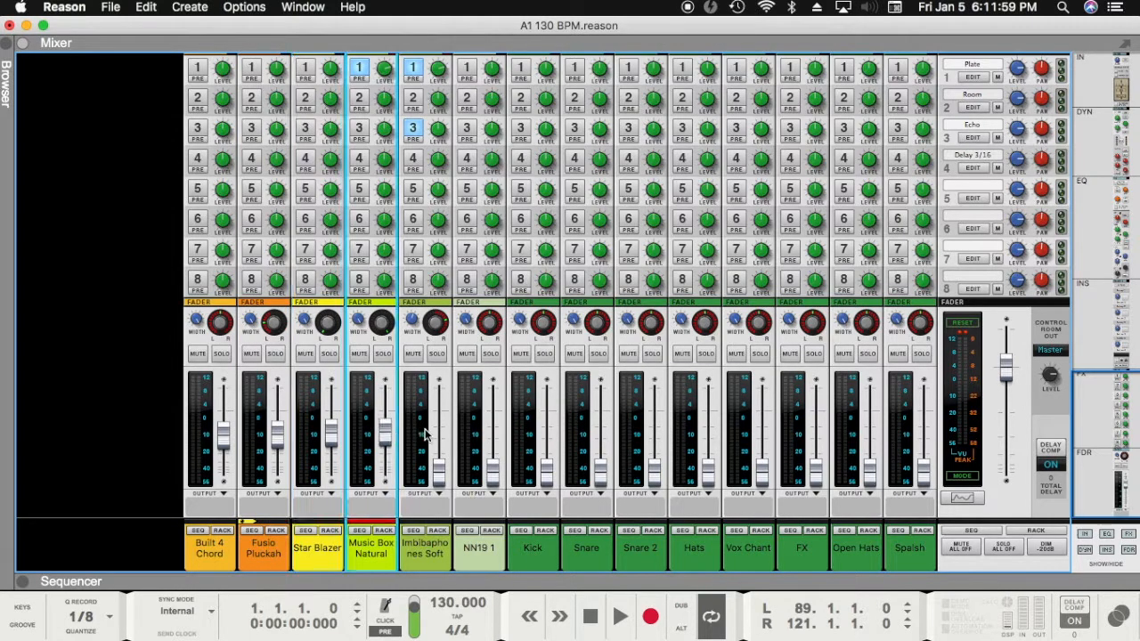
pyautogui.moveTo(438, 470); pyautogui.dragTo(438, 431)
pyautogui.moveTo(493, 470); pyautogui.dragTo(493, 427)
# Step: Raise the drum, vox and FX channel faders to rough levels, with Kick about -17 dB, Hats about -16 dB and Spalsh about -7 dB
pyautogui.moveTo(545, 470); pyautogui.dragTo(546, 438)
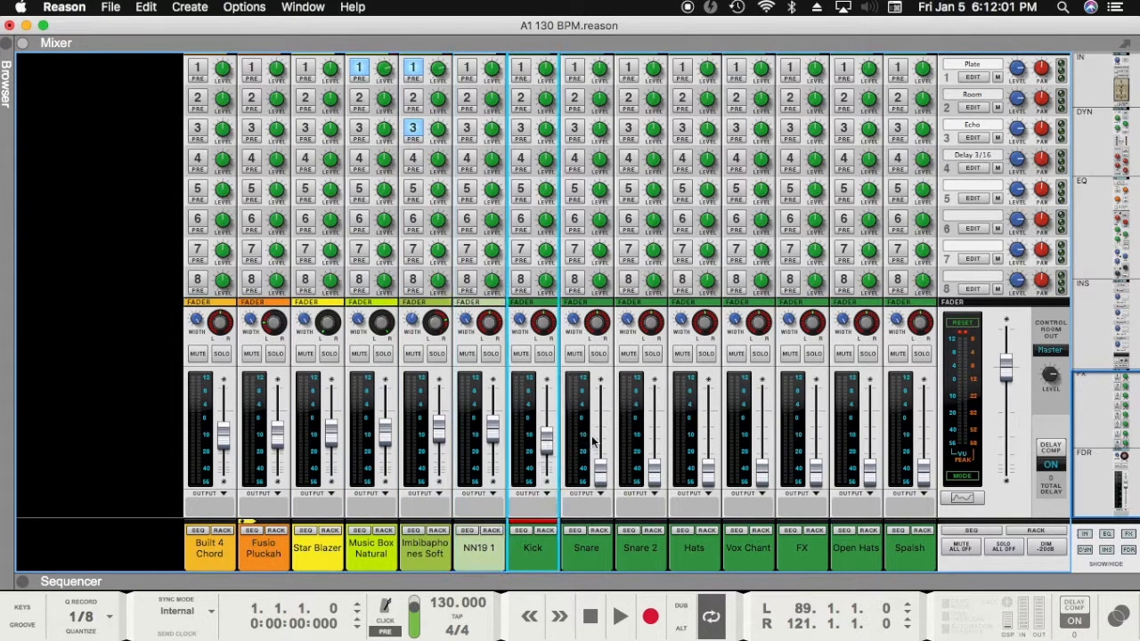
pyautogui.moveTo(599, 470); pyautogui.dragTo(602, 435)
pyautogui.moveTo(653, 470); pyautogui.dragTo(654, 429)
pyautogui.moveTo(707, 470); pyautogui.dragTo(707, 437)
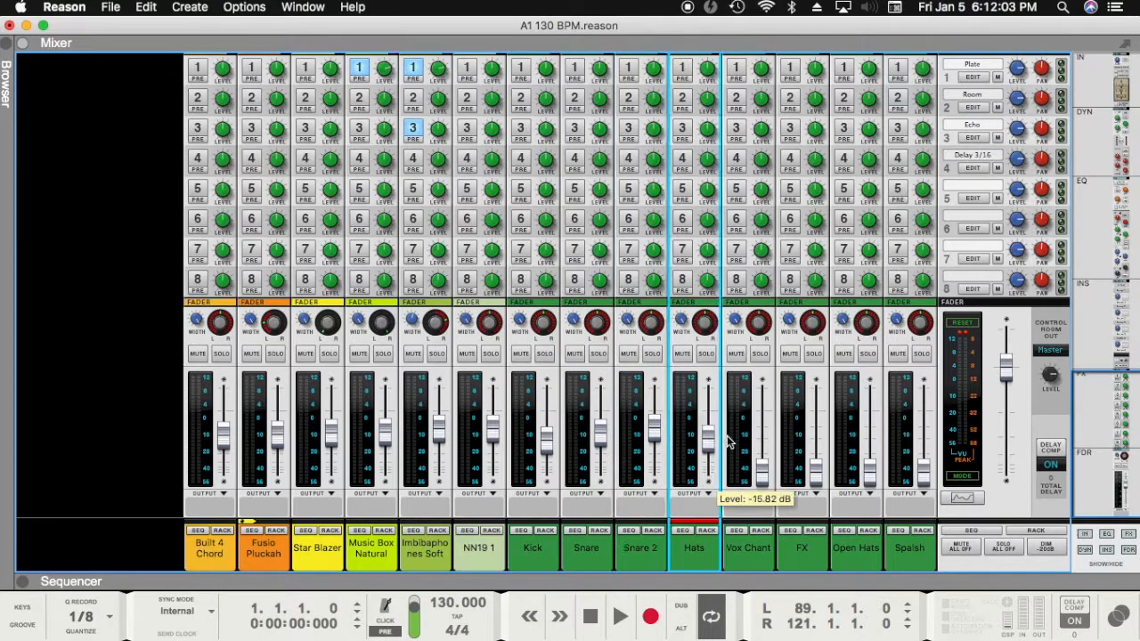
pyautogui.moveTo(761, 470); pyautogui.dragTo(761, 433)
pyautogui.moveTo(815, 470); pyautogui.dragTo(814, 427)
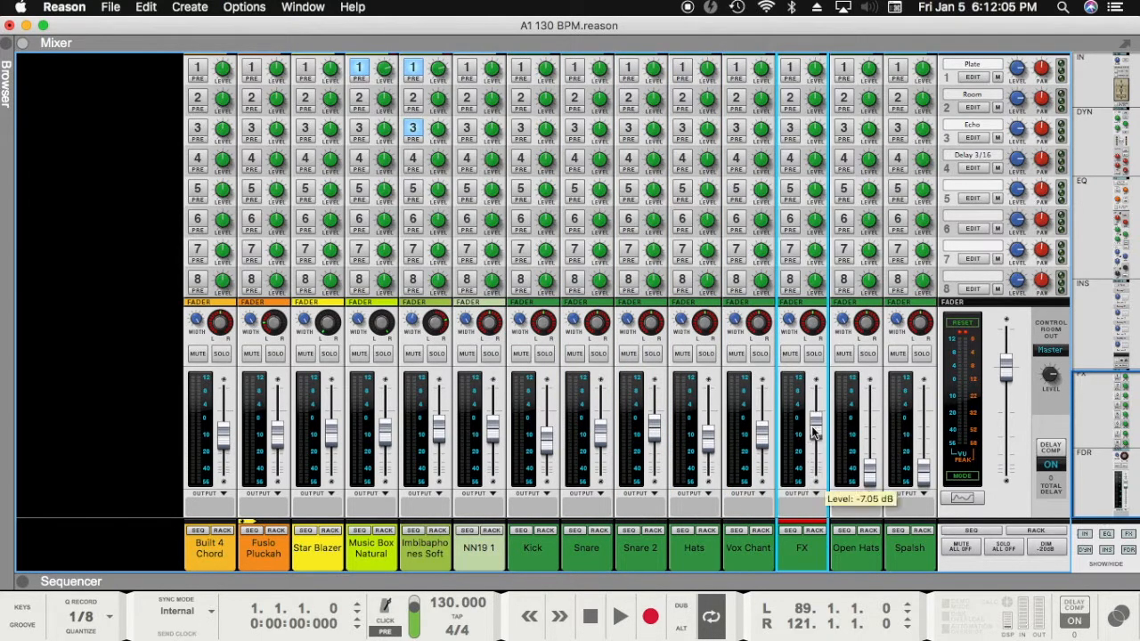
pyautogui.moveTo(869, 470); pyautogui.dragTo(869, 423)
pyautogui.moveTo(922, 470); pyautogui.dragTo(922, 426)
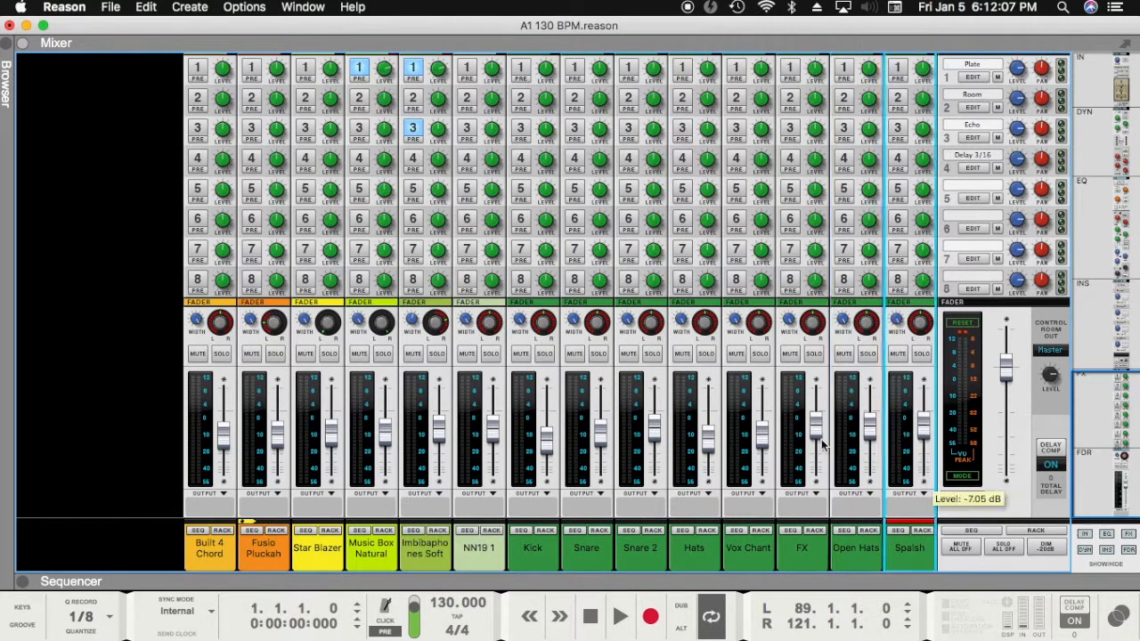
# Step: Play the song from bar 1 while following its tracks in the sequencer, and return to the start
pyautogui.press('space')
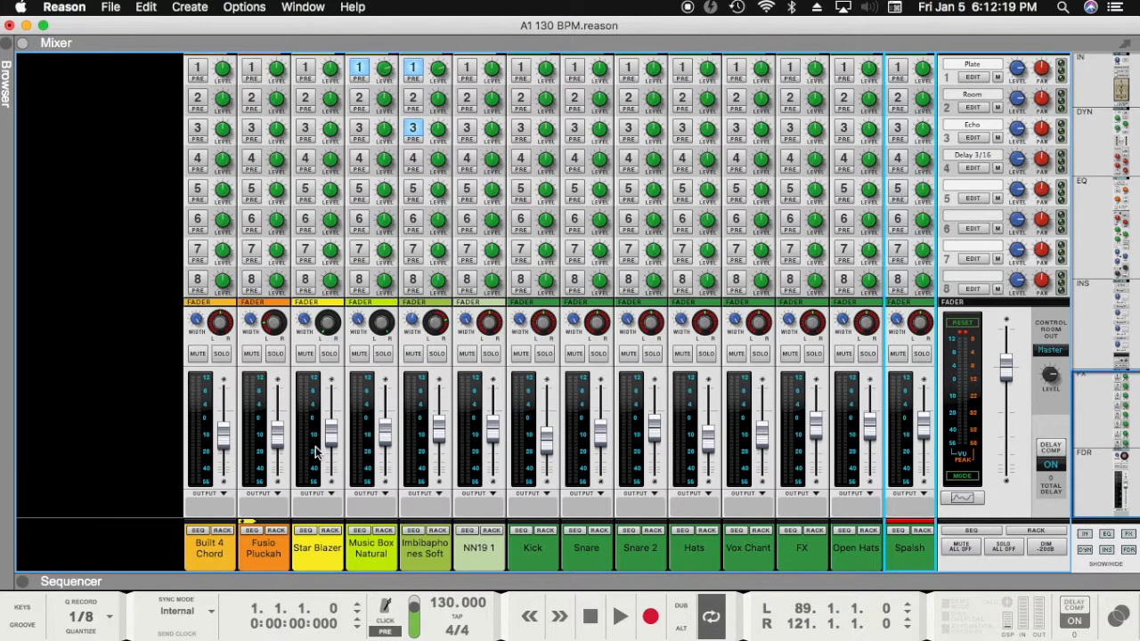
pyautogui.press('space')
pyautogui.press('F7')
pyautogui.scroll(-4, 446, 490)
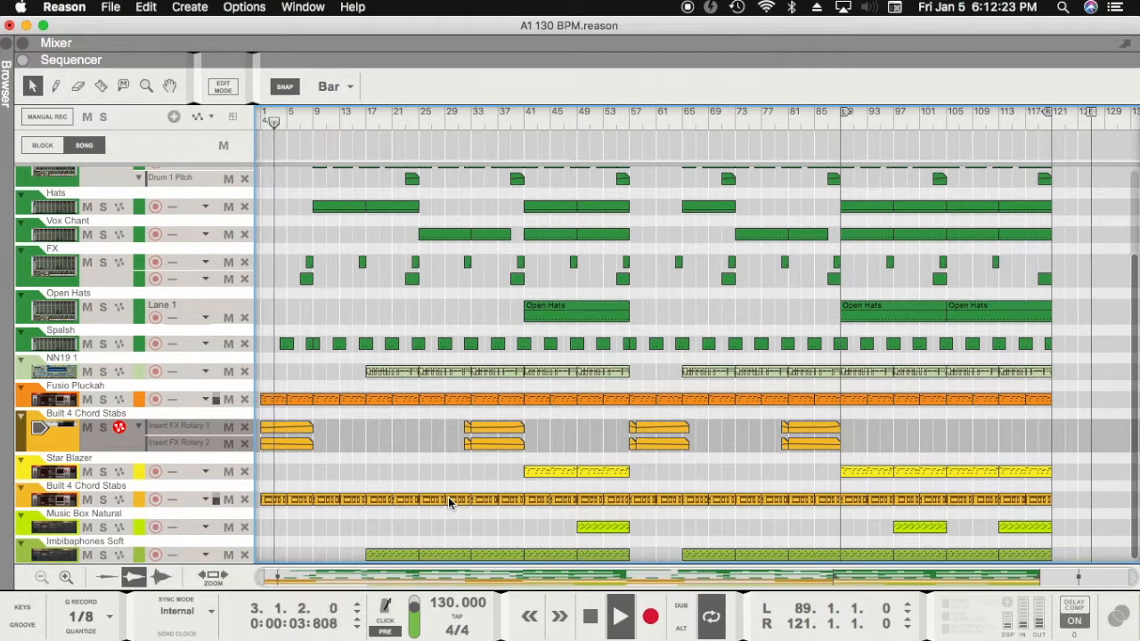
pyautogui.scroll(4, 448, 501)
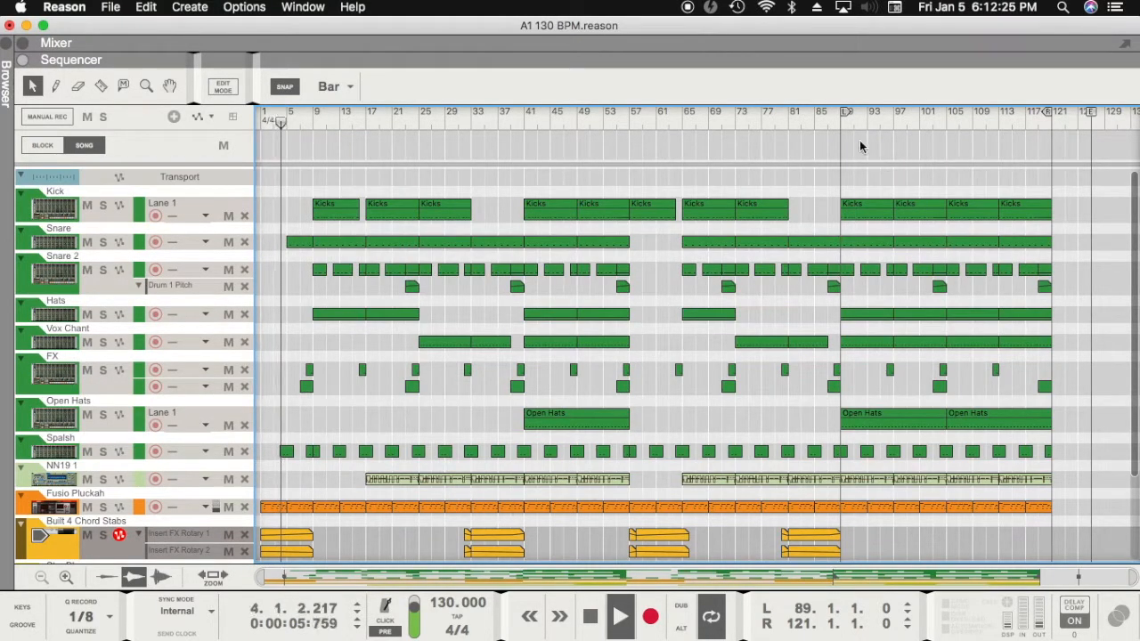
pyautogui.moveTo(844, 116); pyautogui.dragTo(843, 162)
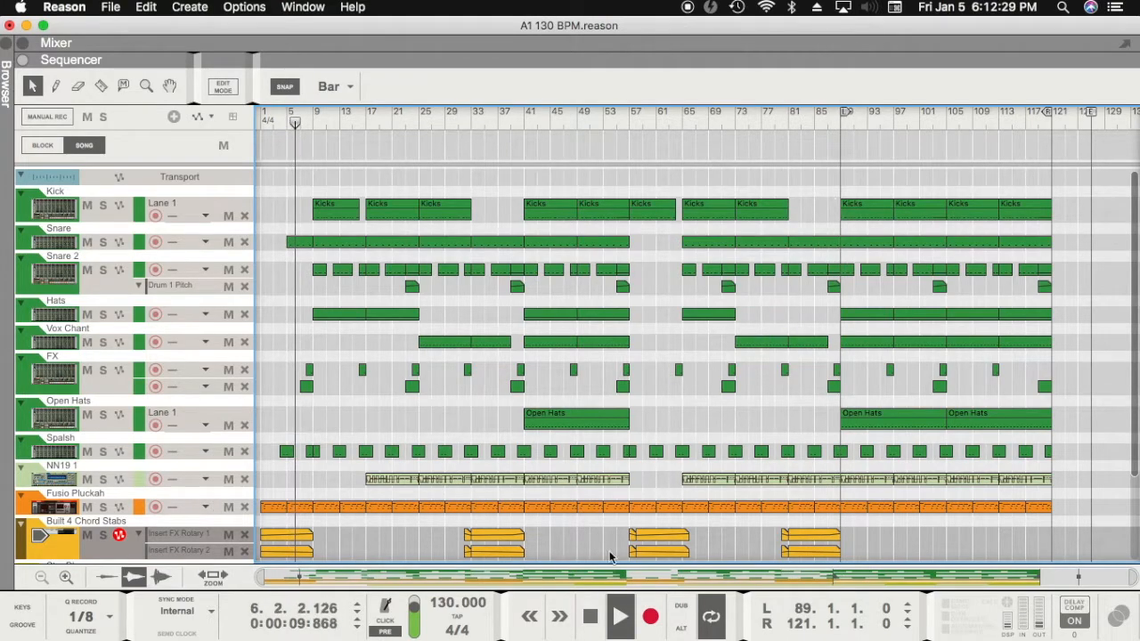
pyautogui.scroll(-4, 425, 436)
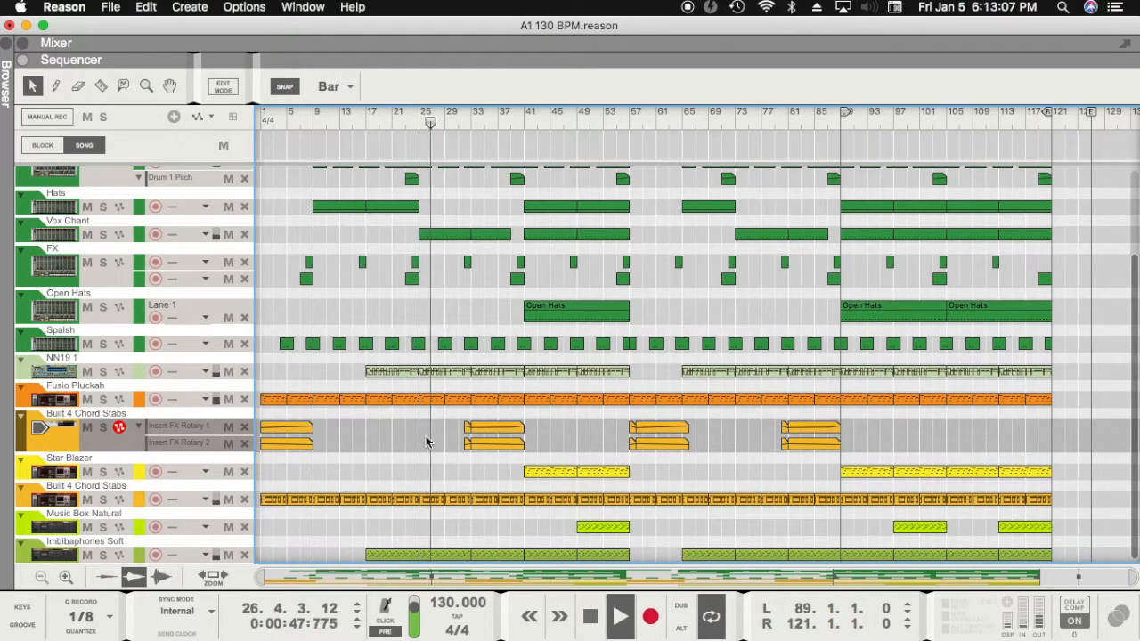
pyautogui.press('space')
pyautogui.hotkey('shift', 'Return')
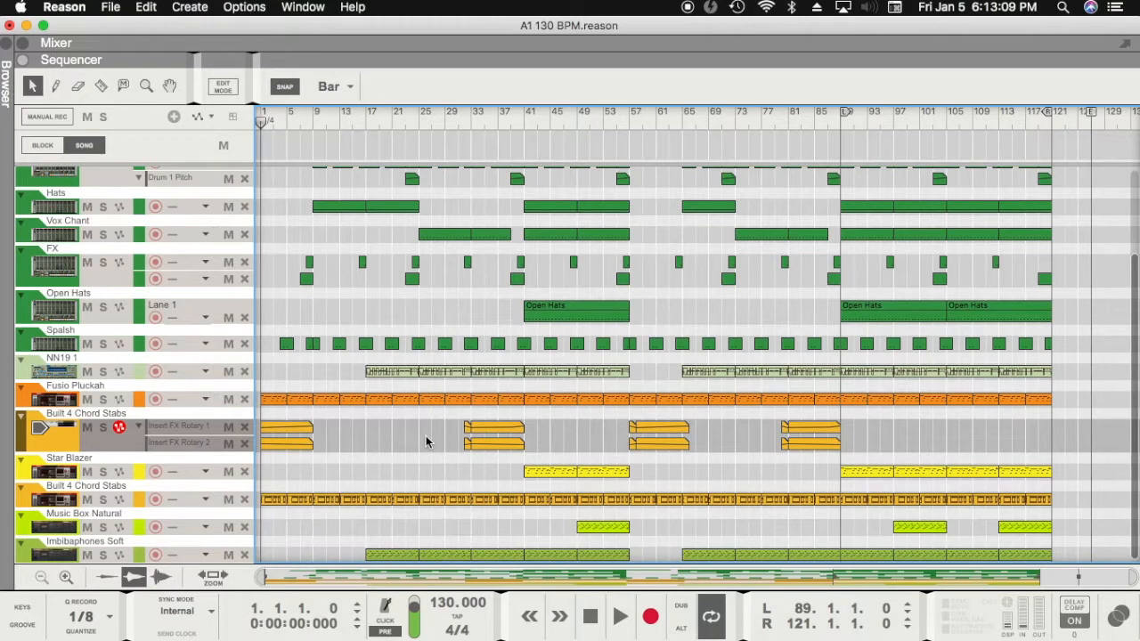
# Step: Play the section from the left locator at bar 89, check the channel and master meters, and return to bar 89
pyautogui.press('KP_1')
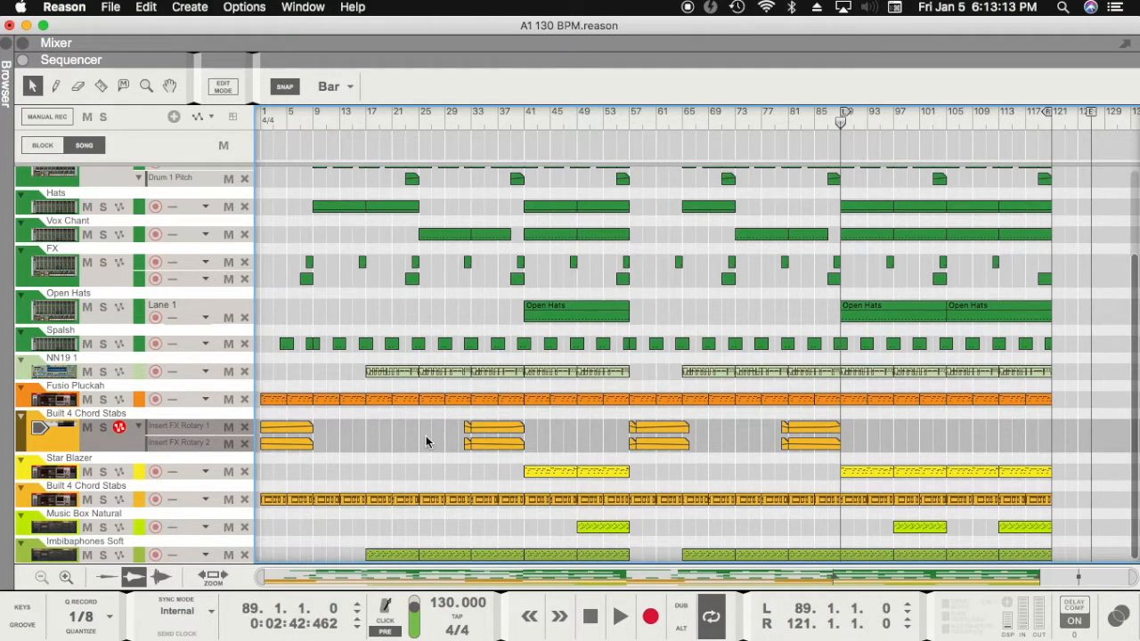
pyautogui.scroll(3, 578, 427)
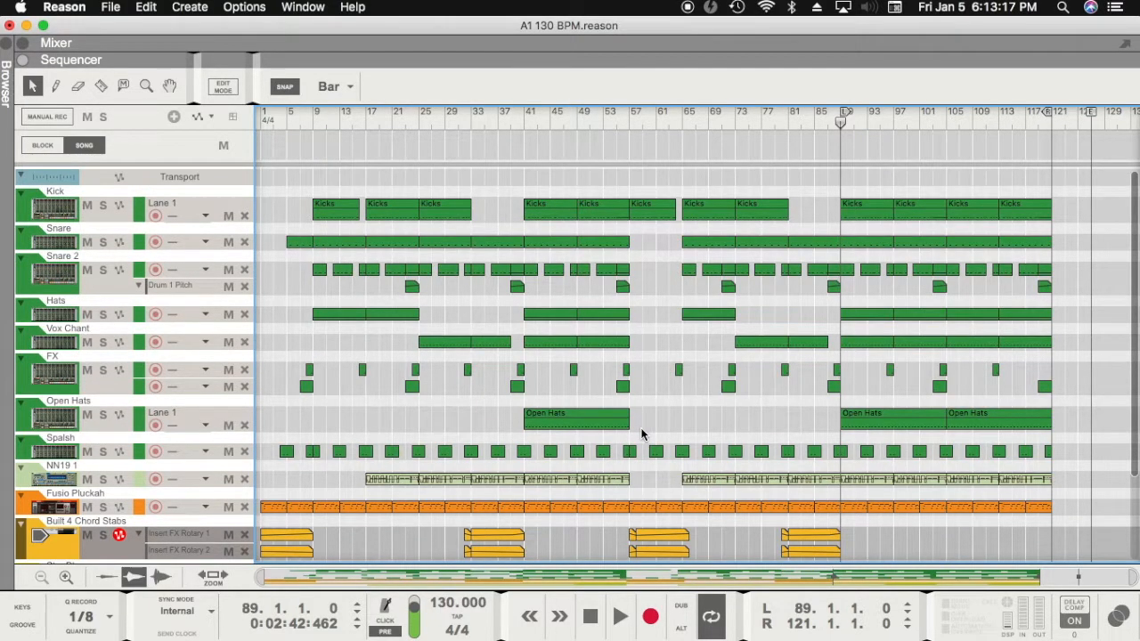
pyautogui.press('space')
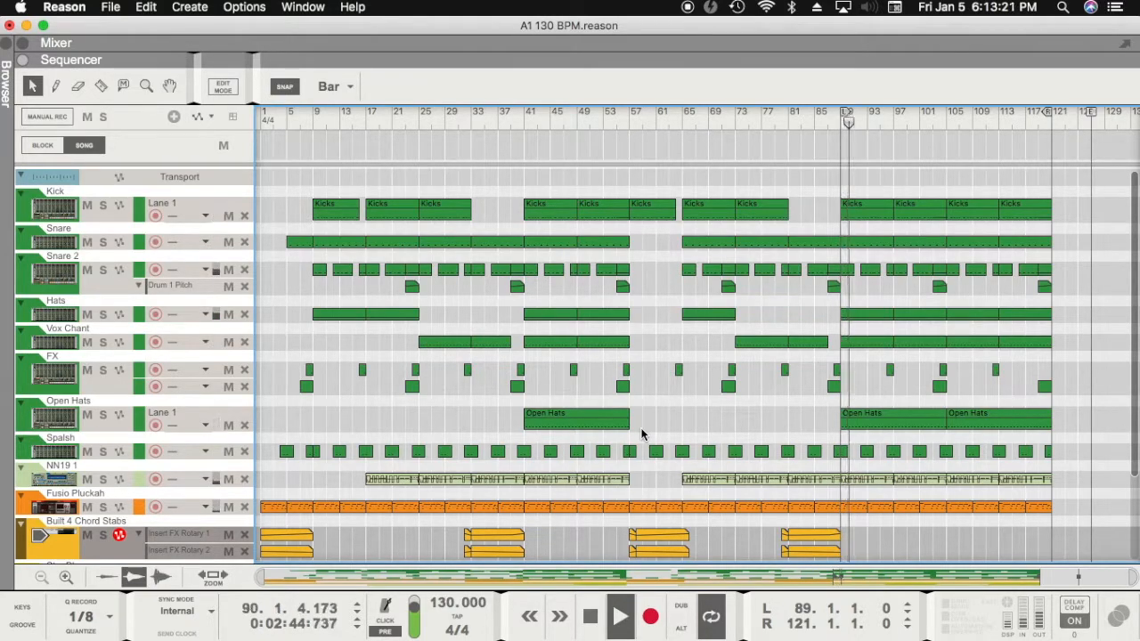
pyautogui.press('F5')
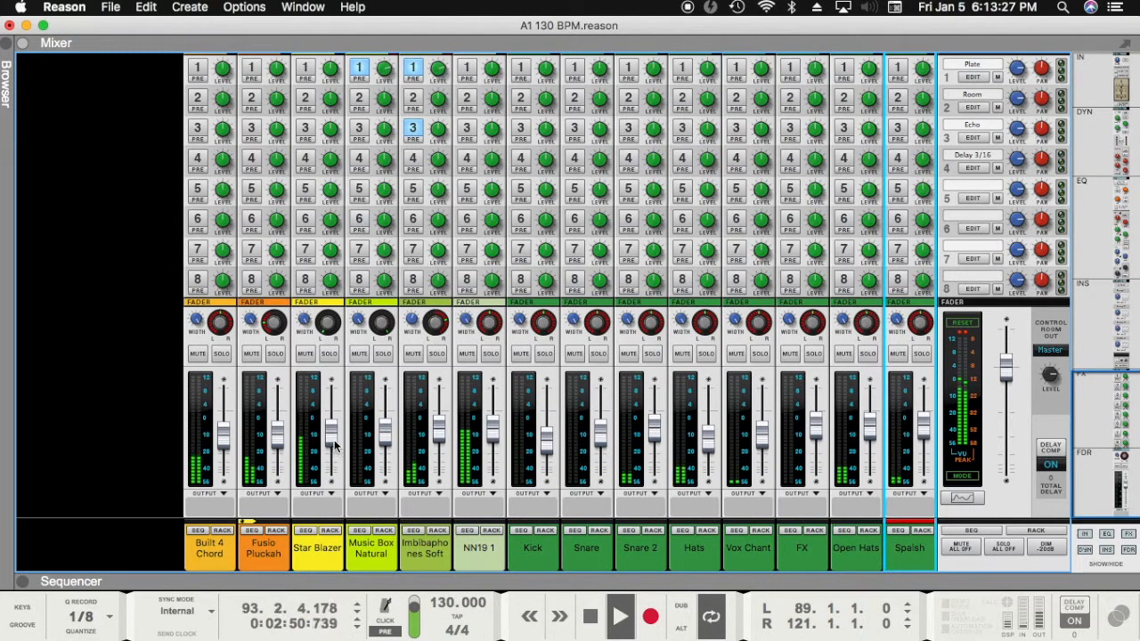
pyautogui.click(950, 329)
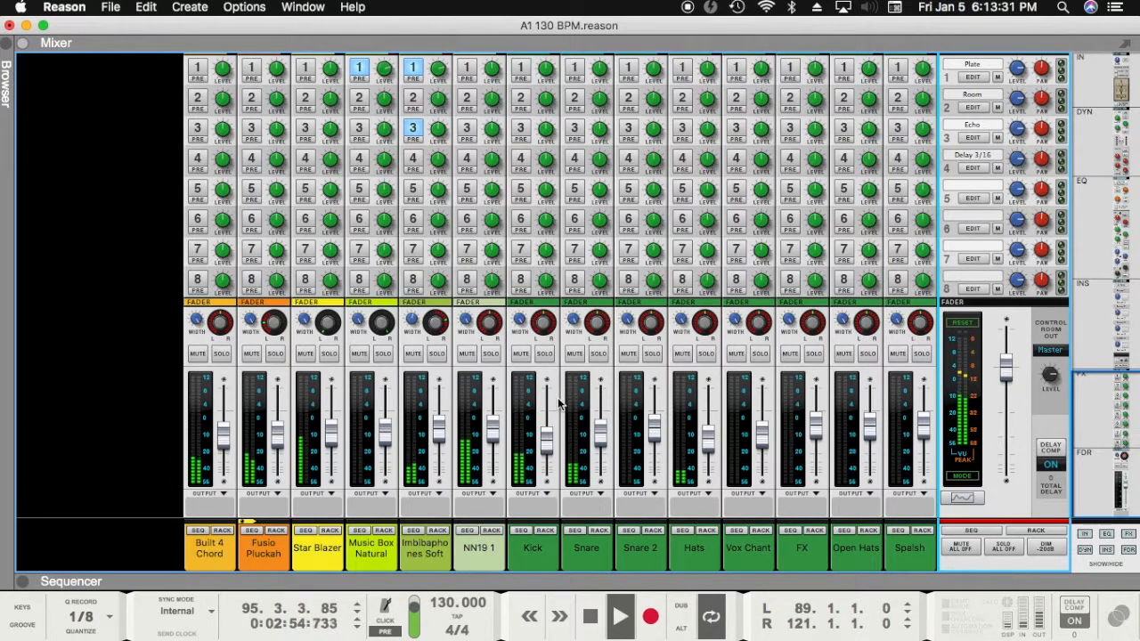
pyautogui.press('F7')
pyautogui.press('F5')
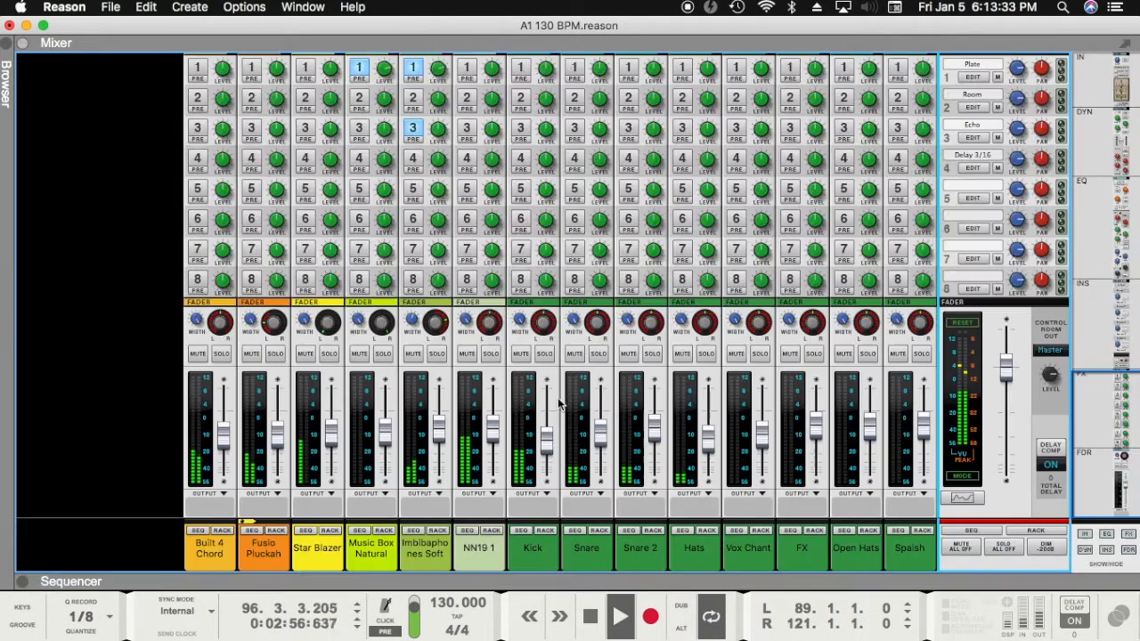
pyautogui.press('F7')
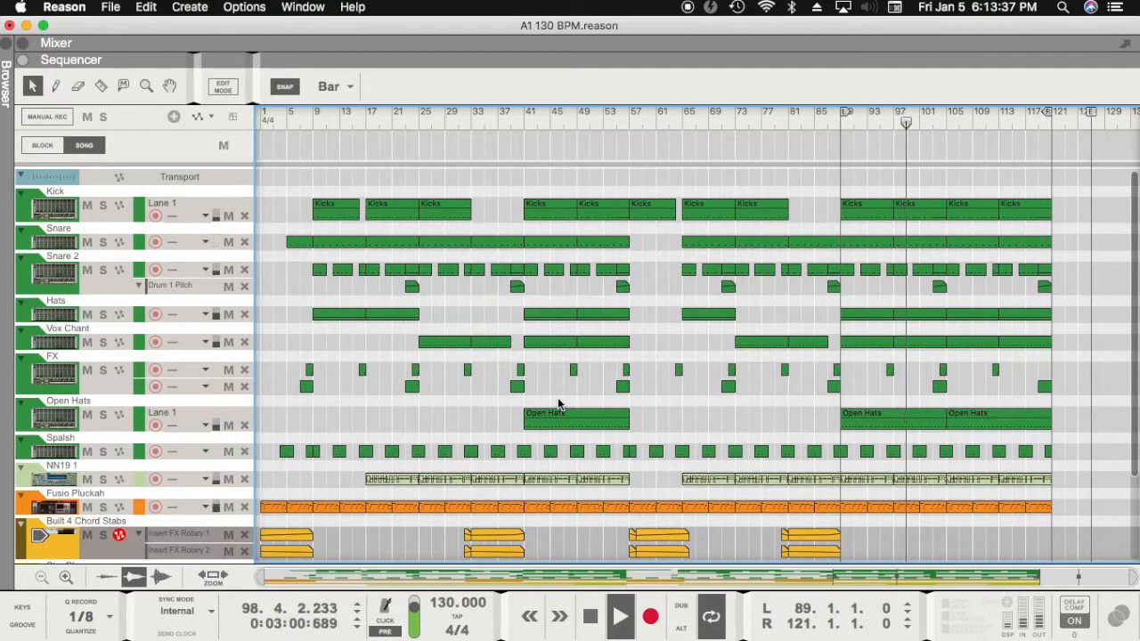
pyautogui.hotkey('shift', 'Return')
pyautogui.hotkey('shift', 'Return')
pyautogui.hotkey('shift', 'Return')
pyautogui.hotkey('shift', 'Return')
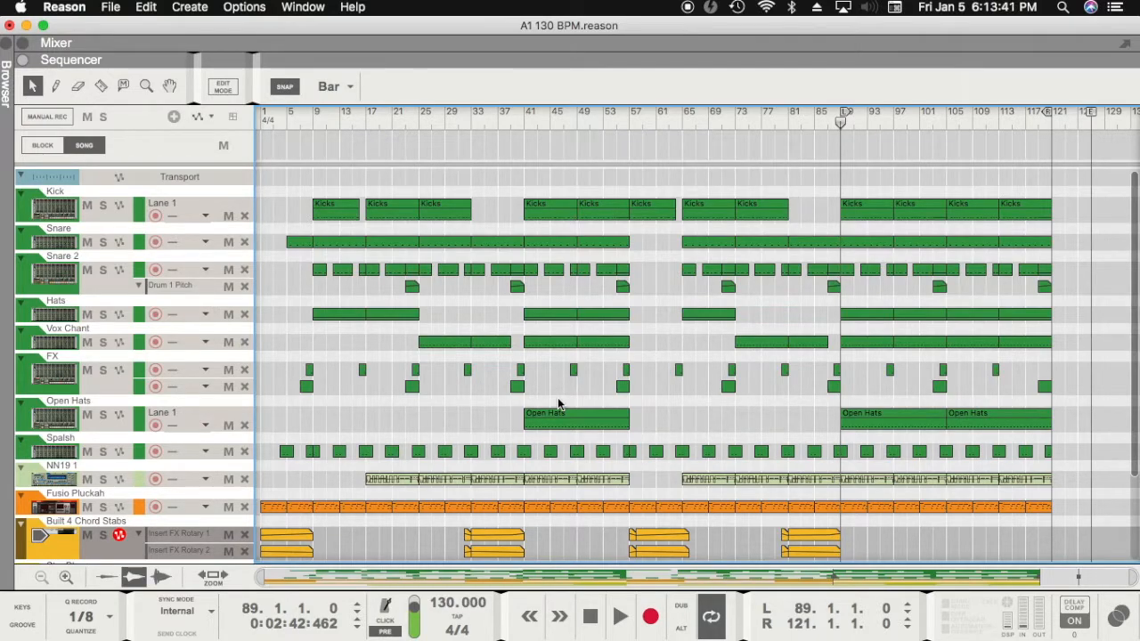
# Step: Pull the mixer faders of the six melodic channels, from Built 4 Chord to NN19 1, down to -∞ dB
pyautogui.press('F5')
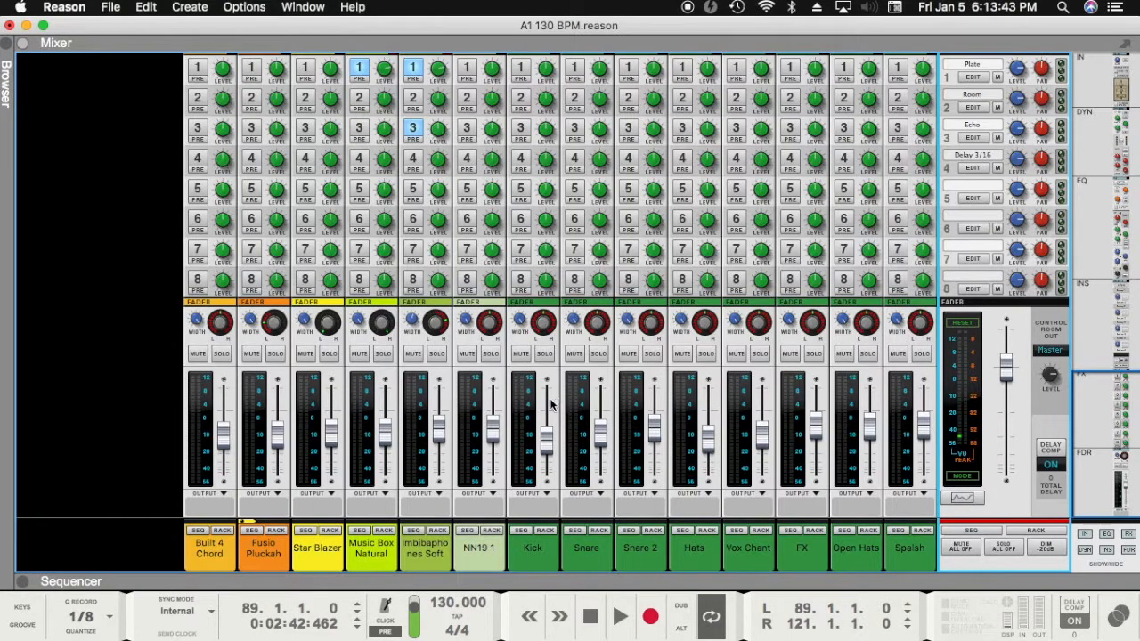
pyautogui.moveTo(223, 435); pyautogui.dragTo(223, 469)
pyautogui.moveTo(277, 433); pyautogui.dragTo(277, 469)
pyautogui.moveTo(331, 434); pyautogui.dragTo(330, 469)
pyautogui.moveTo(384, 433); pyautogui.dragTo(385, 469)
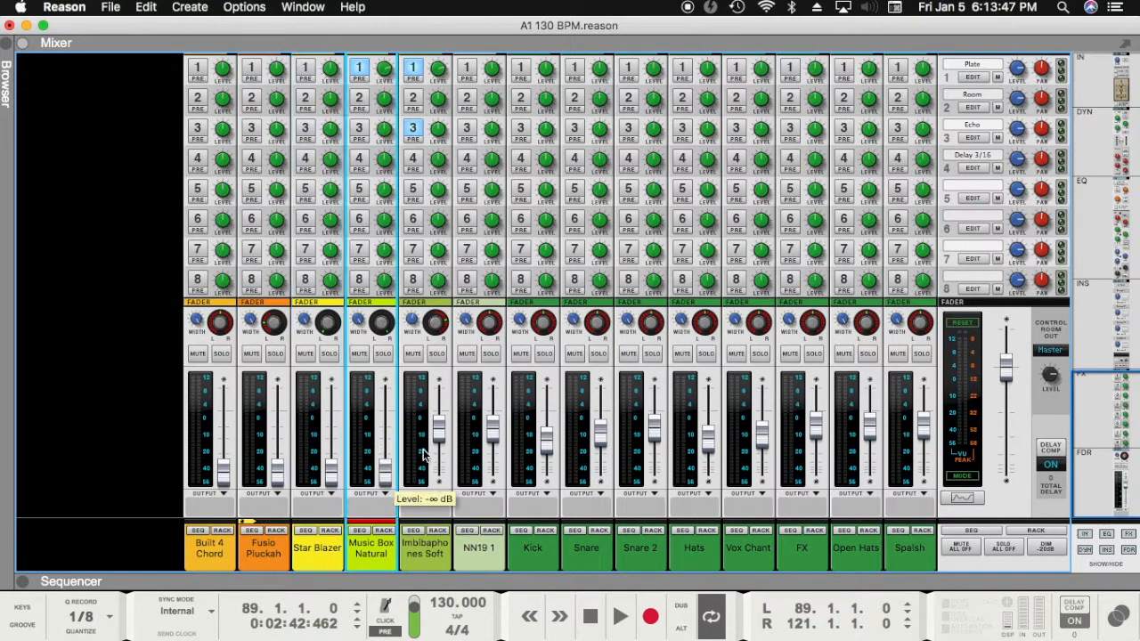
pyautogui.moveTo(438, 431); pyautogui.dragTo(438, 469)
pyautogui.moveTo(492, 431); pyautogui.dragTo(491, 469)
# Step: Pull the faders of the eight green channels, from Kick to Spalsh, all the way down
pyautogui.moveTo(546, 433); pyautogui.dragTo(559, 520)
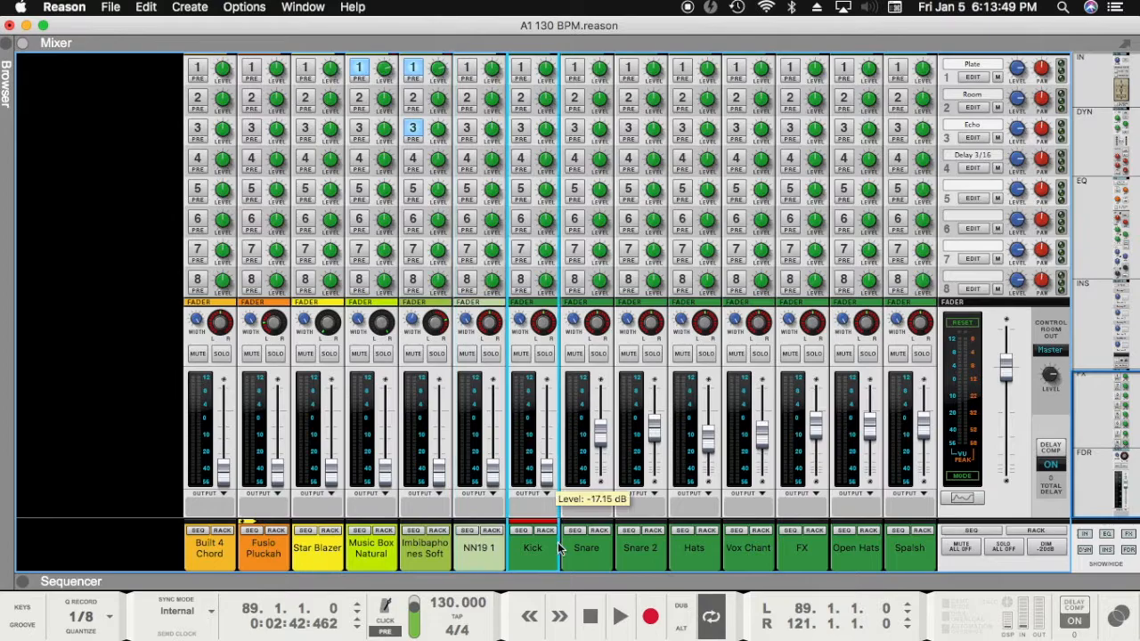
pyautogui.moveTo(600, 434); pyautogui.dragTo(602, 511)
pyautogui.moveTo(653, 434); pyautogui.dragTo(659, 516)
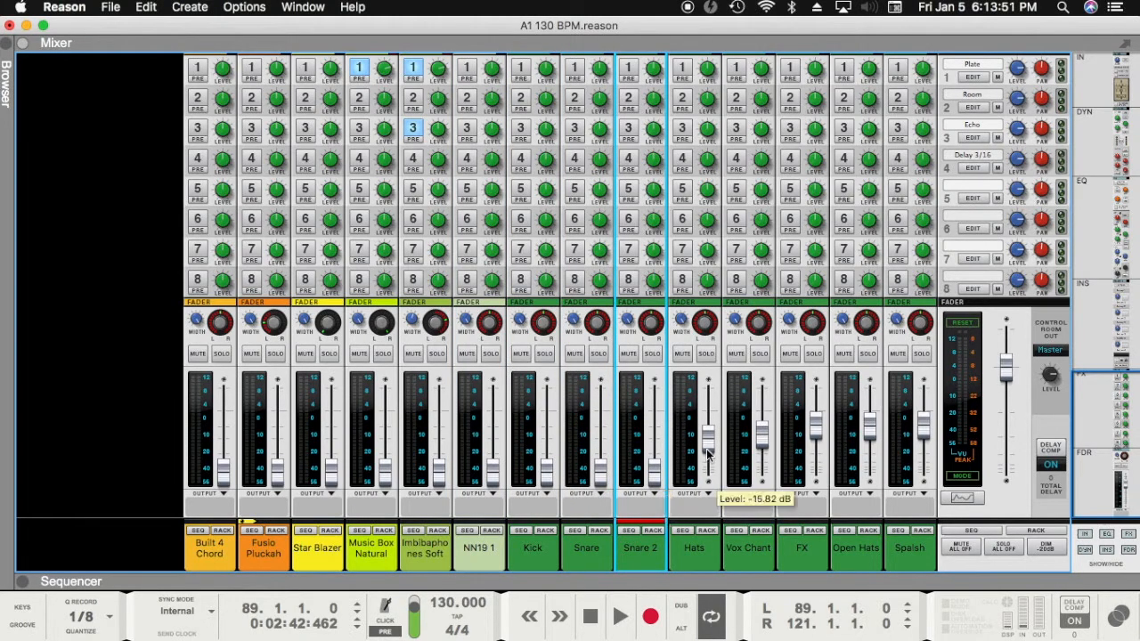
pyautogui.moveTo(707, 458); pyautogui.dragTo(712, 498)
pyautogui.moveTo(759, 443); pyautogui.dragTo(763, 503)
pyautogui.moveTo(813, 431); pyautogui.dragTo(816, 485)
pyautogui.moveTo(869, 425); pyautogui.dragTo(871, 485)
pyautogui.moveTo(929, 446); pyautogui.dragTo(926, 503)
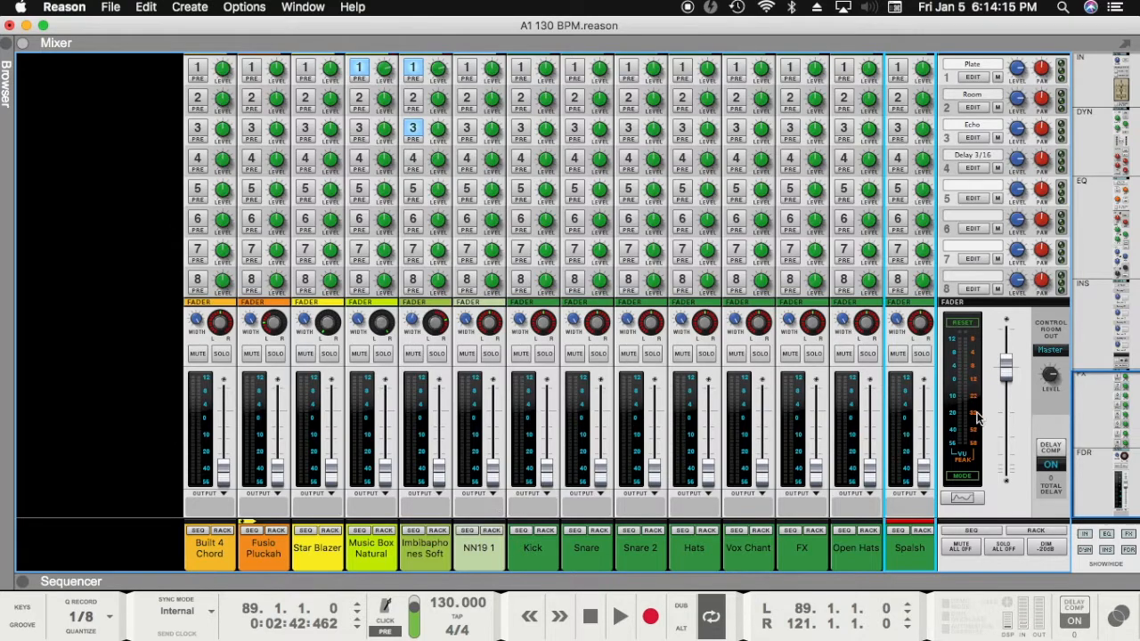
# Step: Switch the master section's meter mode so that both meter scales read Peak
pyautogui.click(964, 478)
pyautogui.click(963, 478)
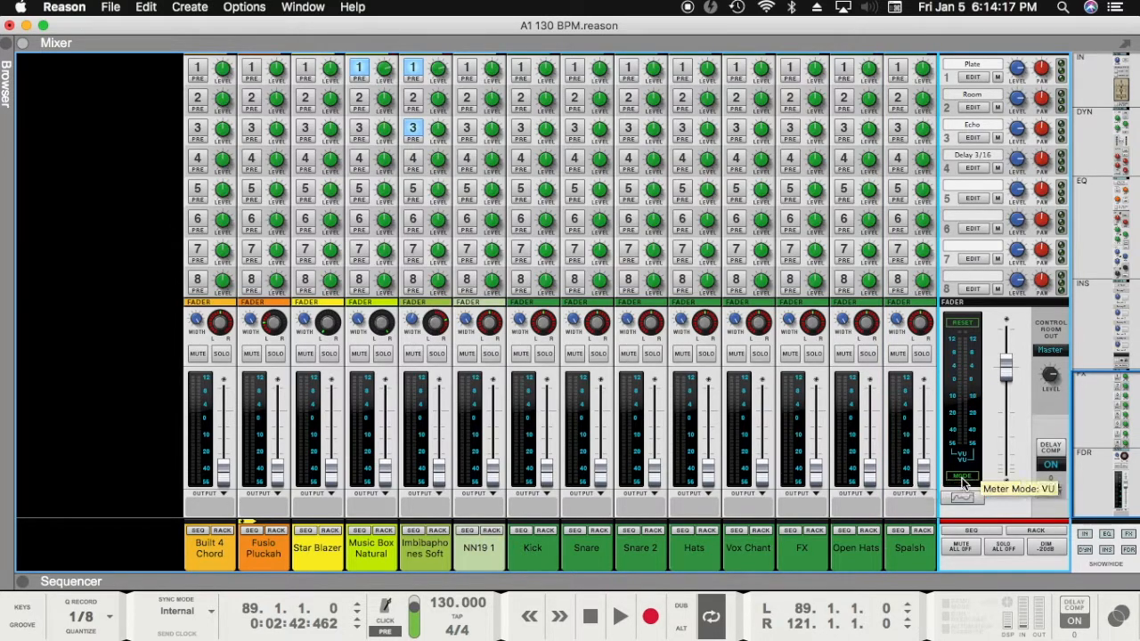
pyautogui.click(963, 478)
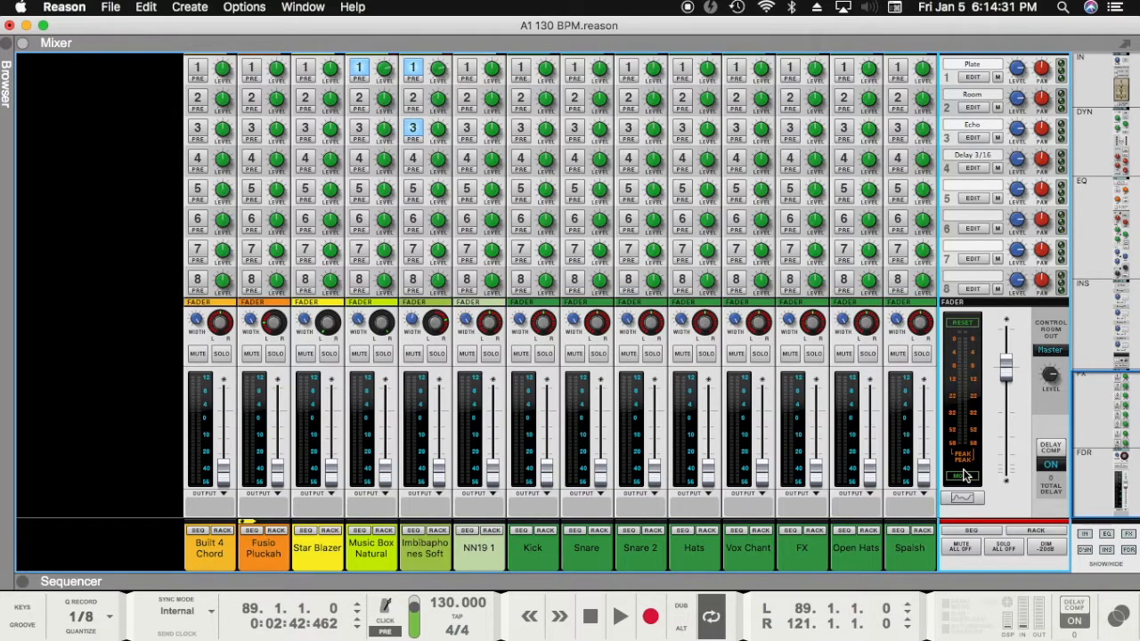
# Step: Select the Kick clips from bar 89 to 121 in the sequencer, look over the tracks there, and return to the mixer
pyautogui.press('F7')
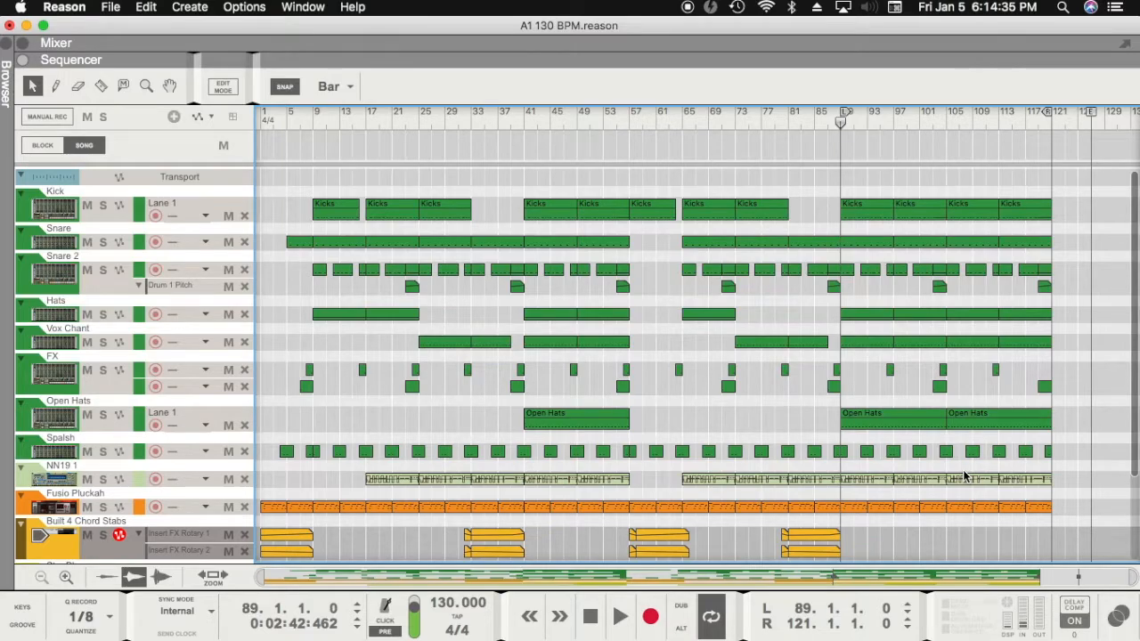
pyautogui.moveTo(905, 189); pyautogui.dragTo(1058, 204)
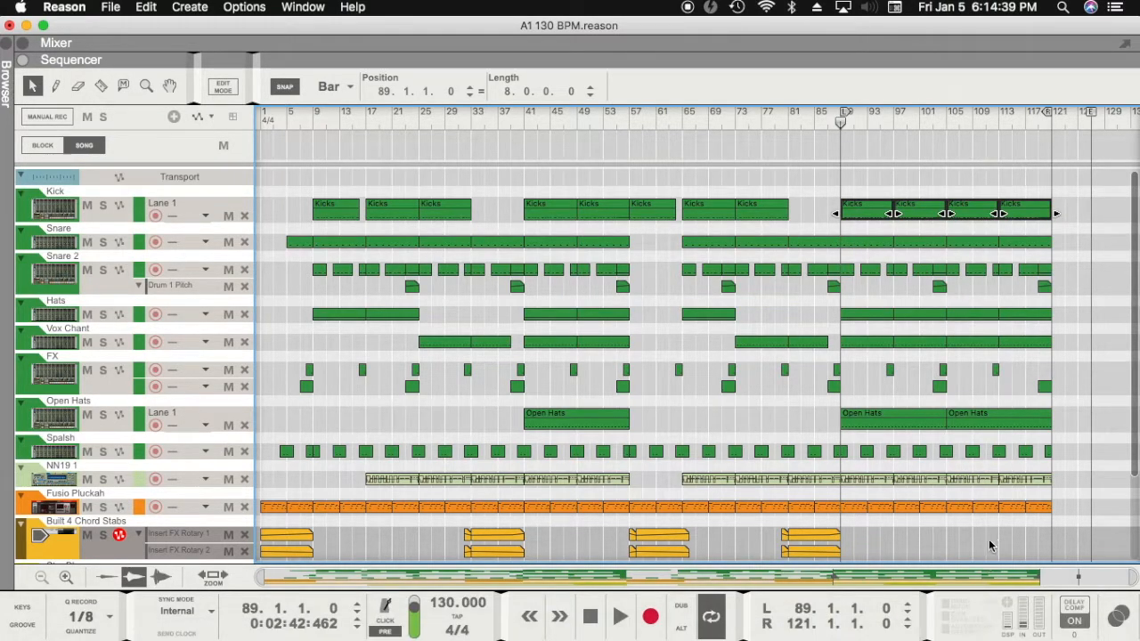
pyautogui.scroll(-3, 990, 533)
pyautogui.scroll(3, 977, 558)
pyautogui.press('F5')
pyautogui.press('F5')
pyautogui.press('F5')
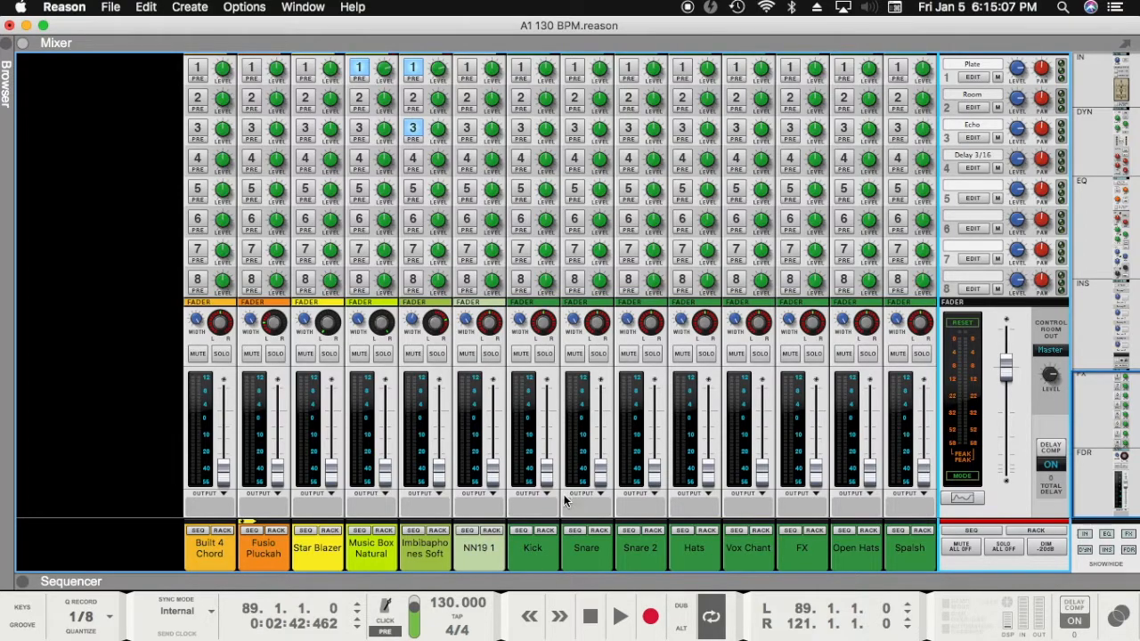
# Step: Play the looped section from bar 89 and raise the Kick channel fader to about -16.7 dB
pyautogui.moveTo(548, 481)
pyautogui.moveTo(546, 475); pyautogui.dragTo(546, 453)
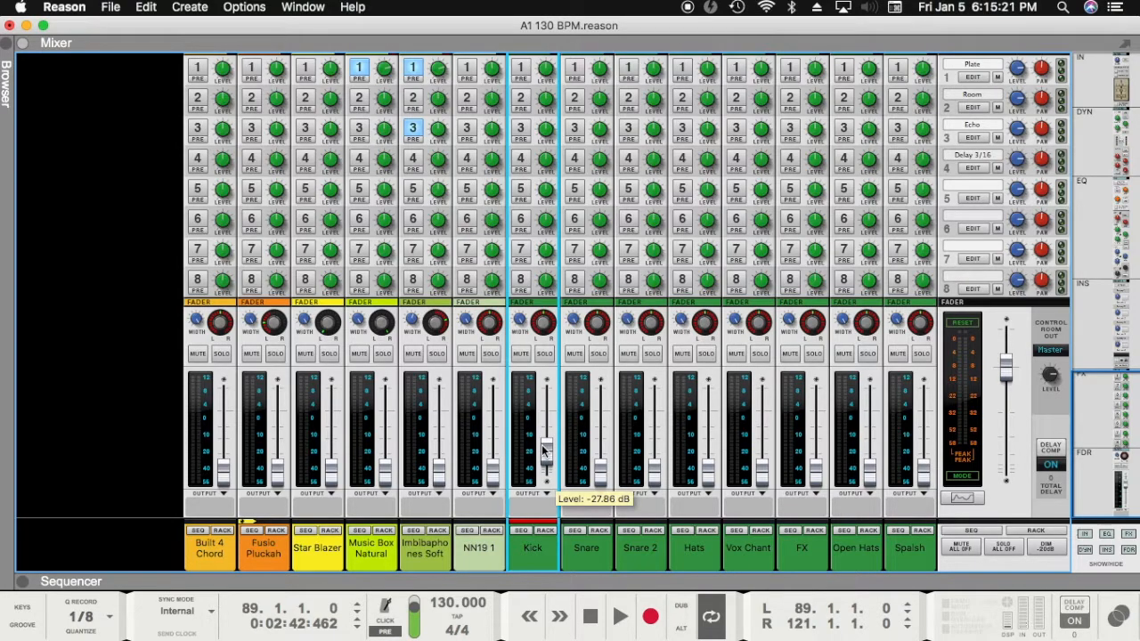
pyautogui.hotkey('shift', 'Return')
pyautogui.press('space')
pyautogui.press('space')
pyautogui.press('KP_1')
pyautogui.press('space')
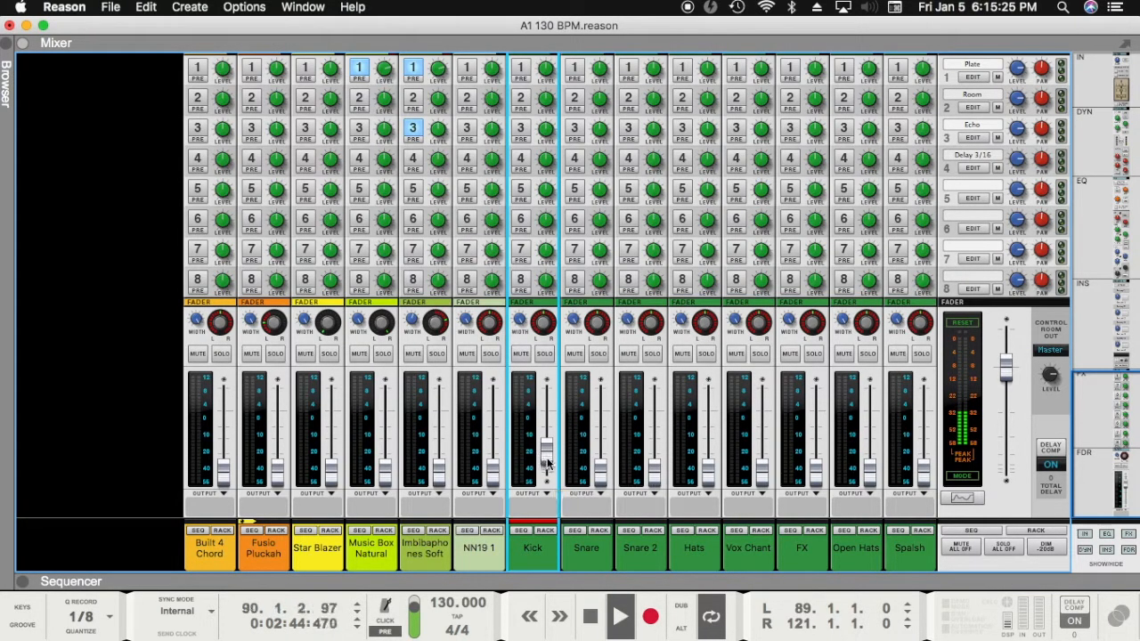
pyautogui.moveTo(549, 459); pyautogui.dragTo(549, 415)
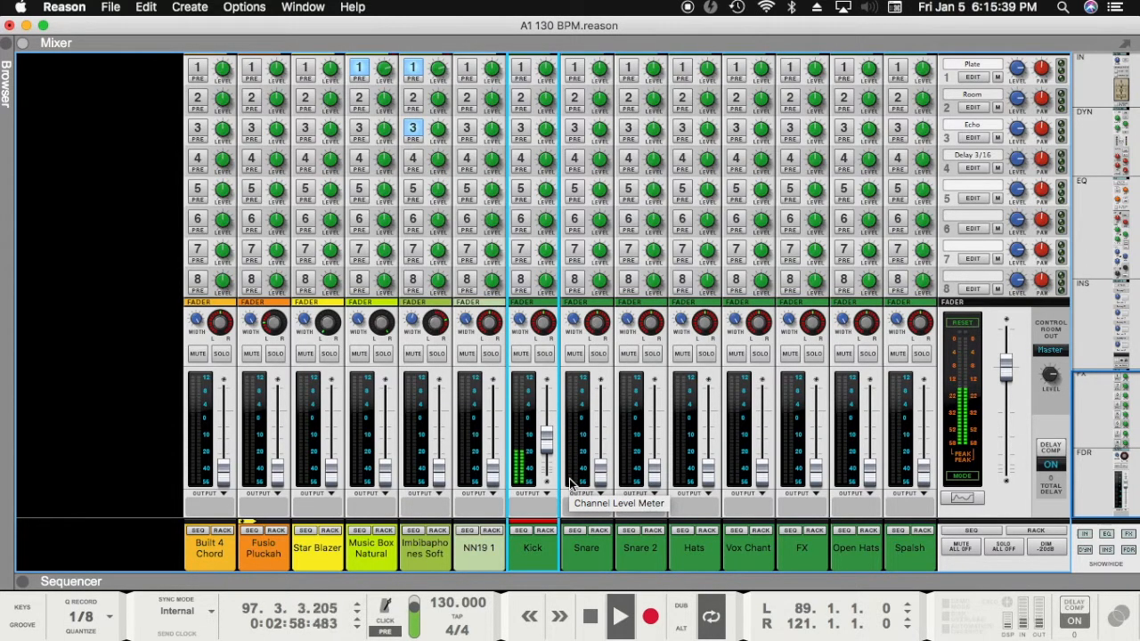
# Step: Open the Kick channel's Spectrum EQ, move its low-frequency band to just above 80 Hz, and select the high-pass filter point
pyautogui.press('F7')
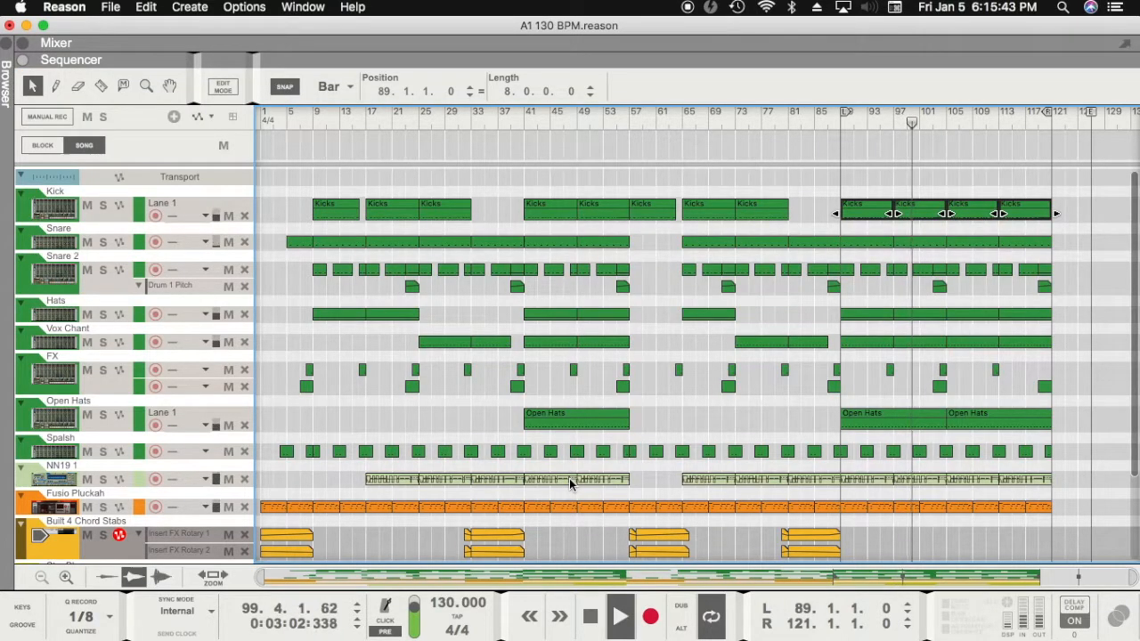
pyautogui.press('F5')
pyautogui.scroll(15, 570, 482)
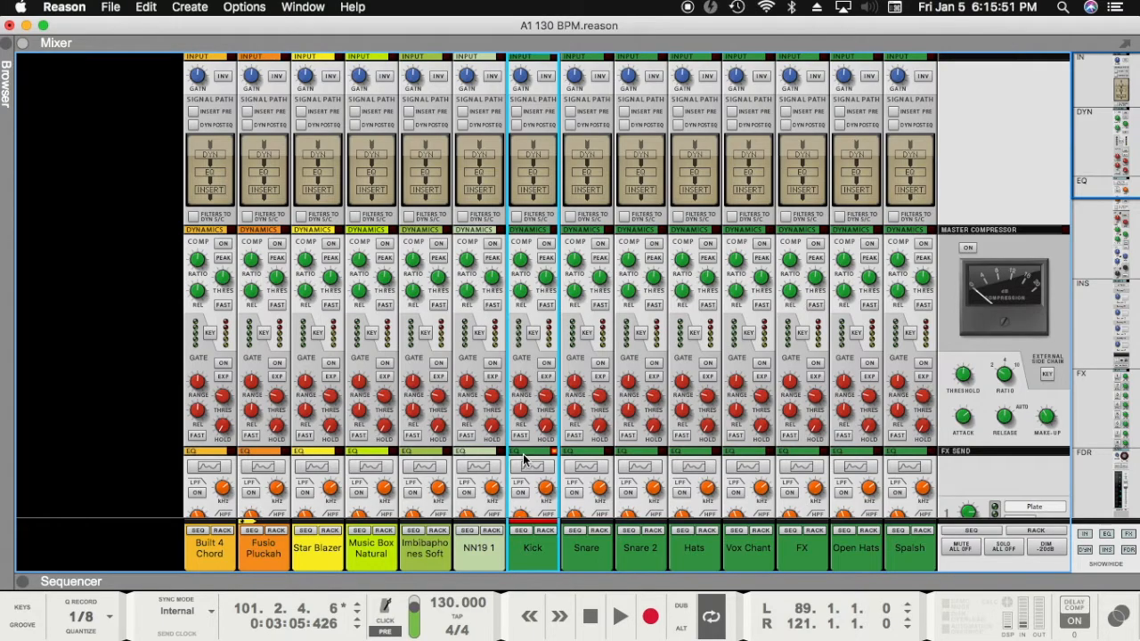
pyautogui.scroll(-4, 526, 454)
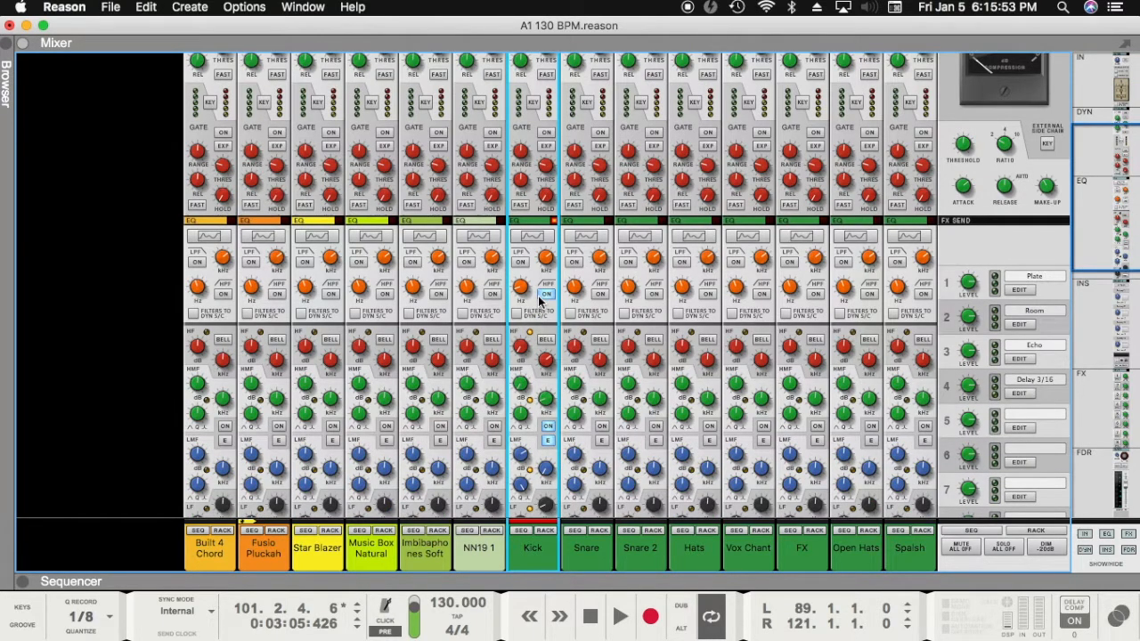
pyautogui.press('F2')
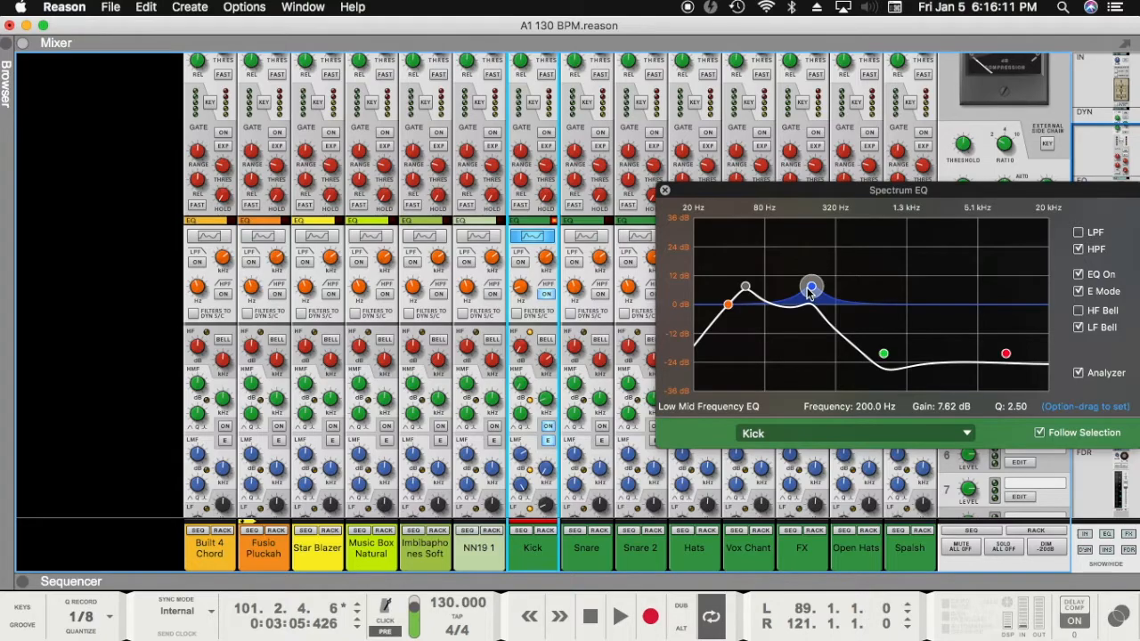
pyautogui.moveTo(745, 291); pyautogui.dragTo(776, 296)
pyautogui.click(729, 305)
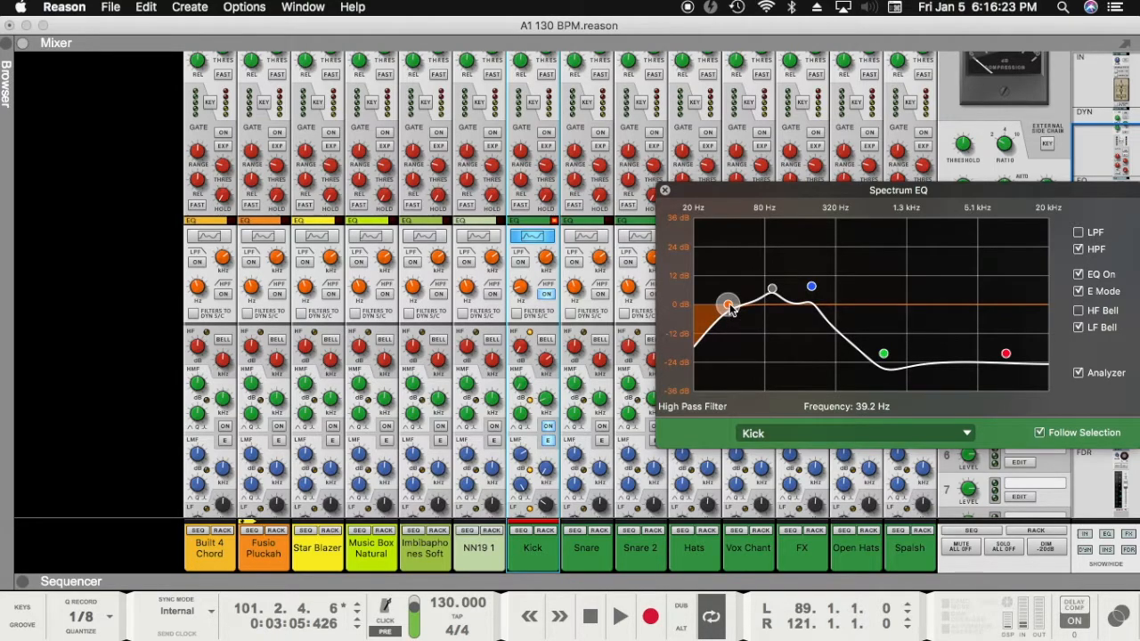
# Step: Move the Spectrum EQ window aside and check the Kick's high-pass filter controls on the channel strip
pyautogui.scroll(5, 555, 419)
pyautogui.scroll(-3, 555, 420)
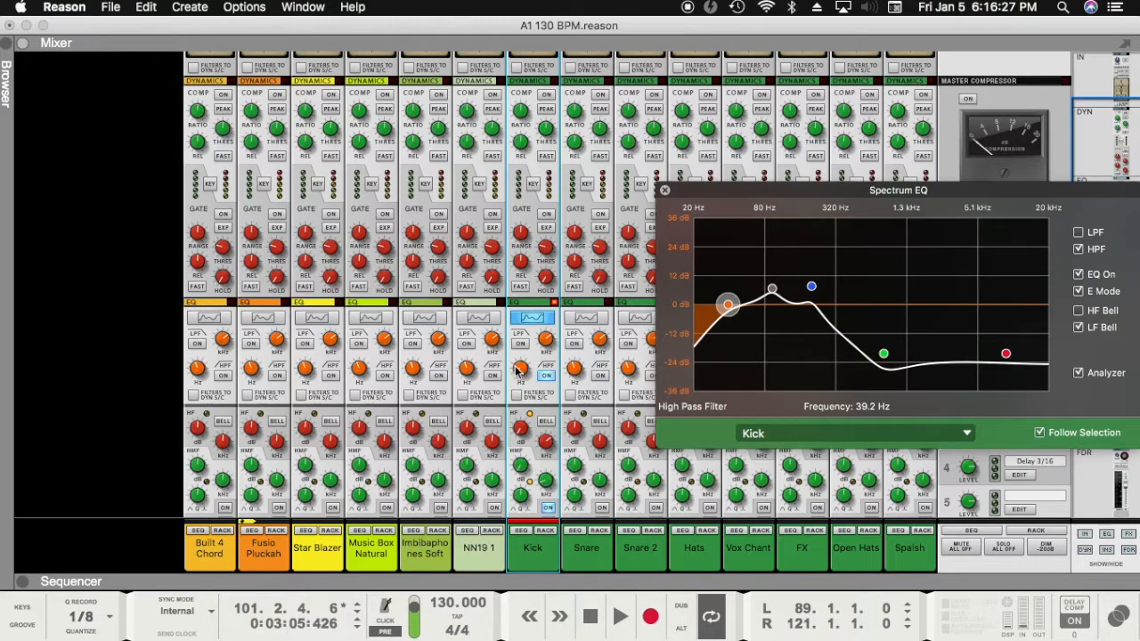
pyautogui.moveTo(729, 197); pyautogui.dragTo(751, 194)
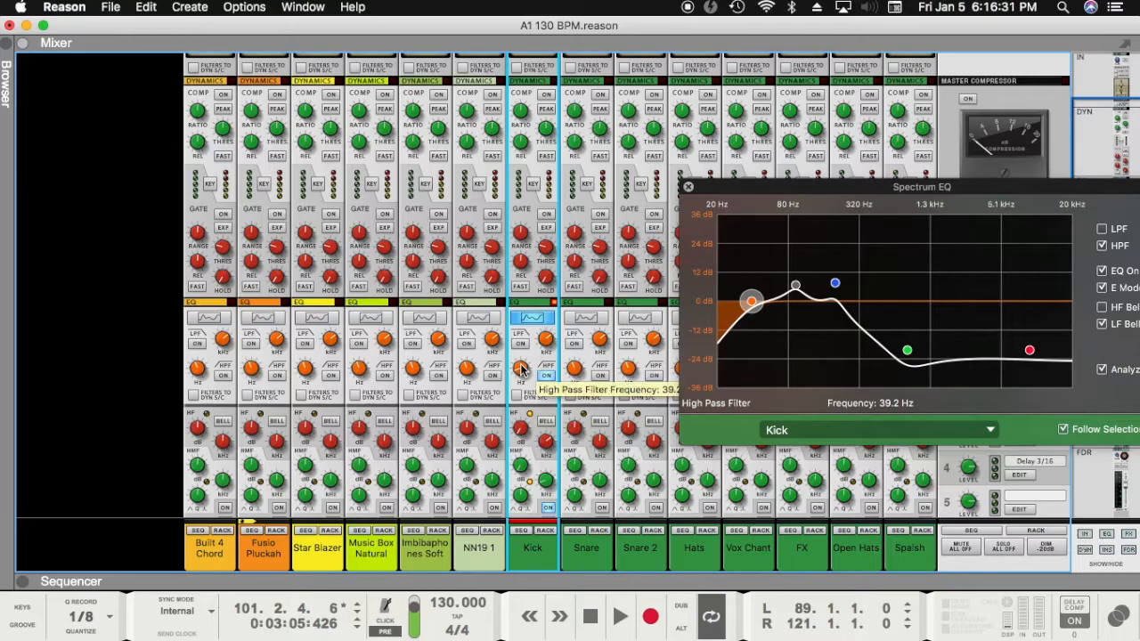
pyautogui.moveTo(714, 192); pyautogui.dragTo(727, 192)
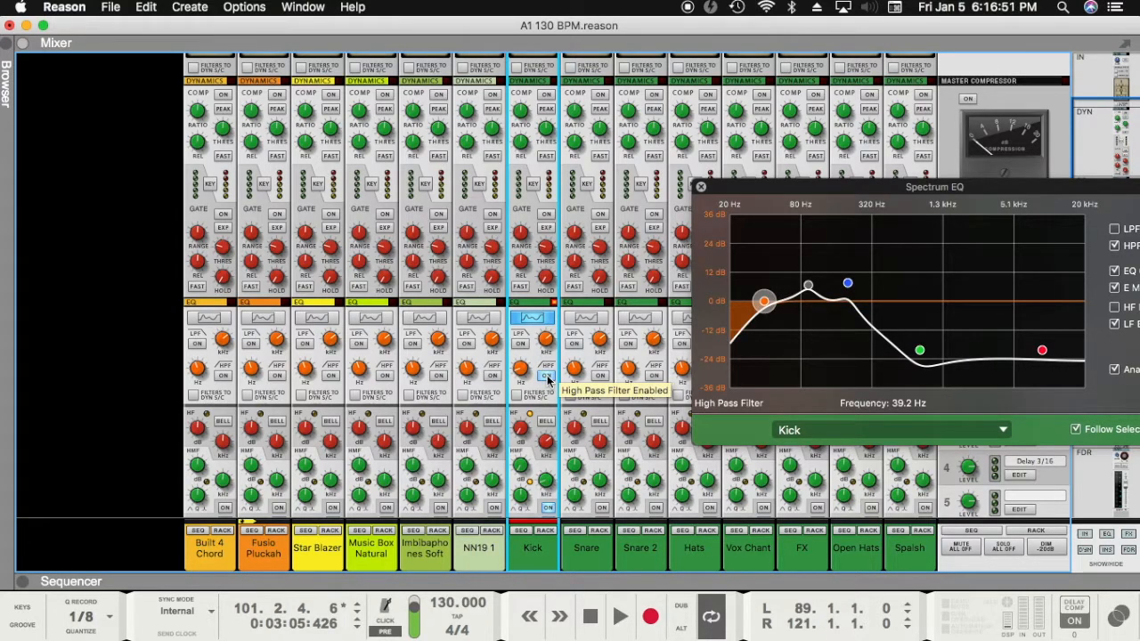
# Step: Play from bar 89 to watch the Kick in the Spectrum EQ analyzer, then close the EQ window and stop playback
pyautogui.press('F7')
pyautogui.hotkey('shift', 'Return')
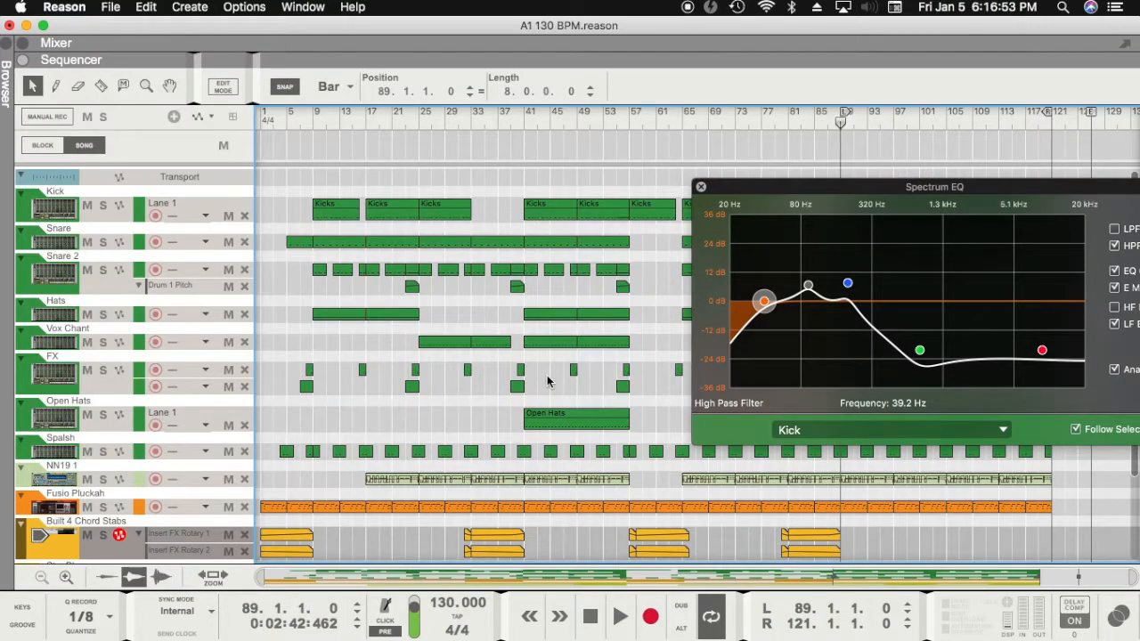
pyautogui.press('space')
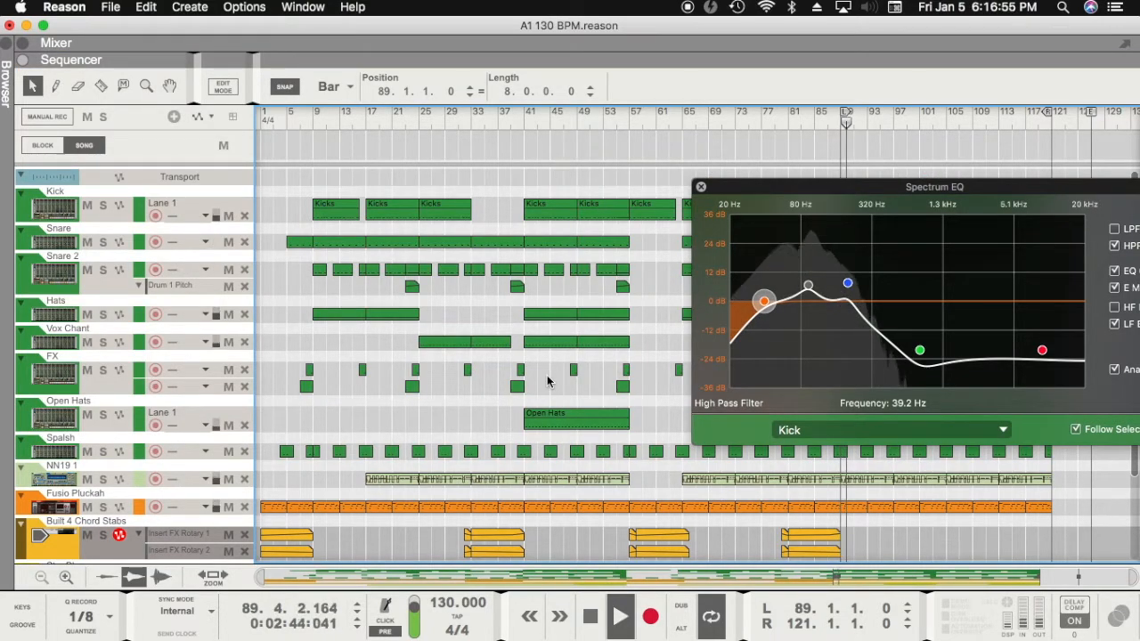
pyautogui.press('F5')
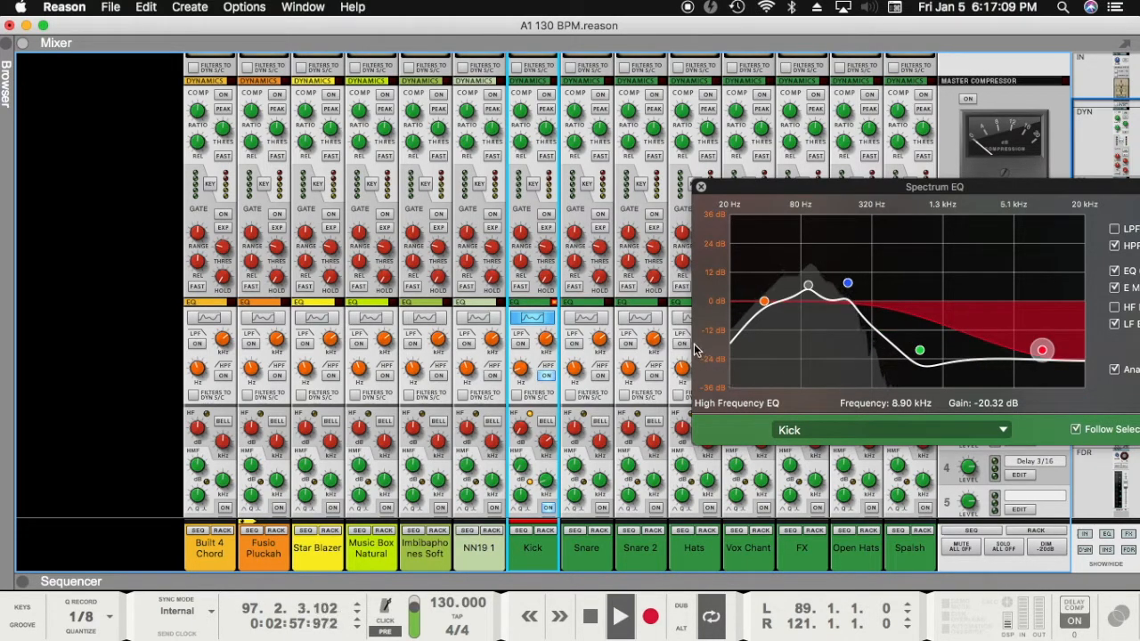
pyautogui.click(700, 186)
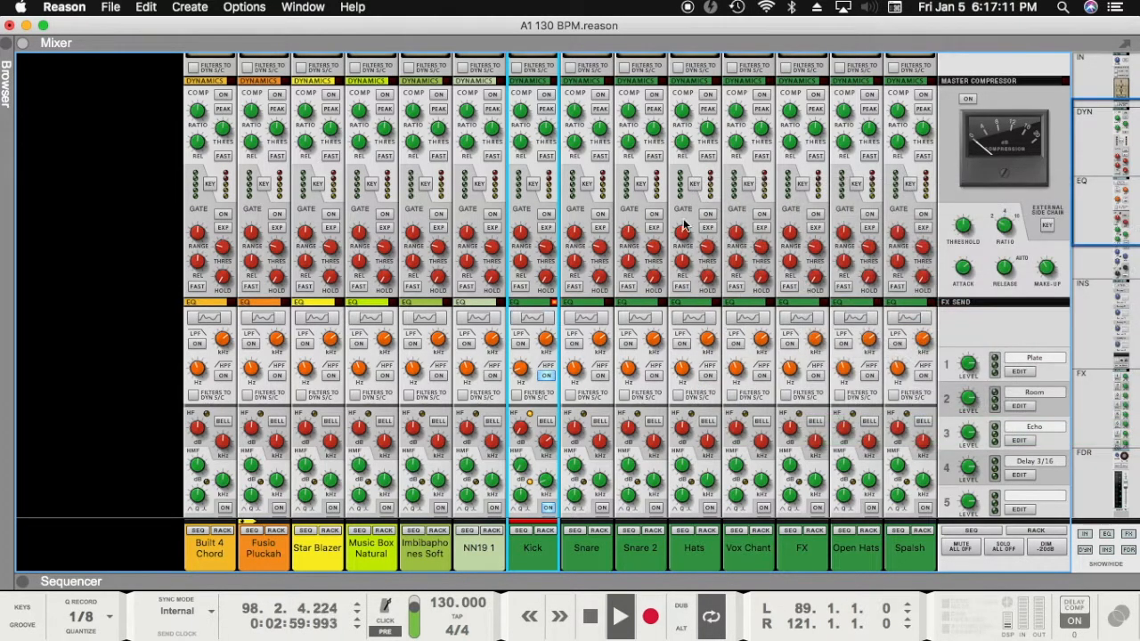
pyautogui.press('space')
# Step: Play the section with the mixer's fader area in view to check the Kick's level, and return to bar 89
pyautogui.scroll(-5, 559, 394)
pyautogui.scroll(-6, 559, 395)
pyautogui.scroll(1, 561, 392)
pyautogui.scroll(-2, 561, 391)
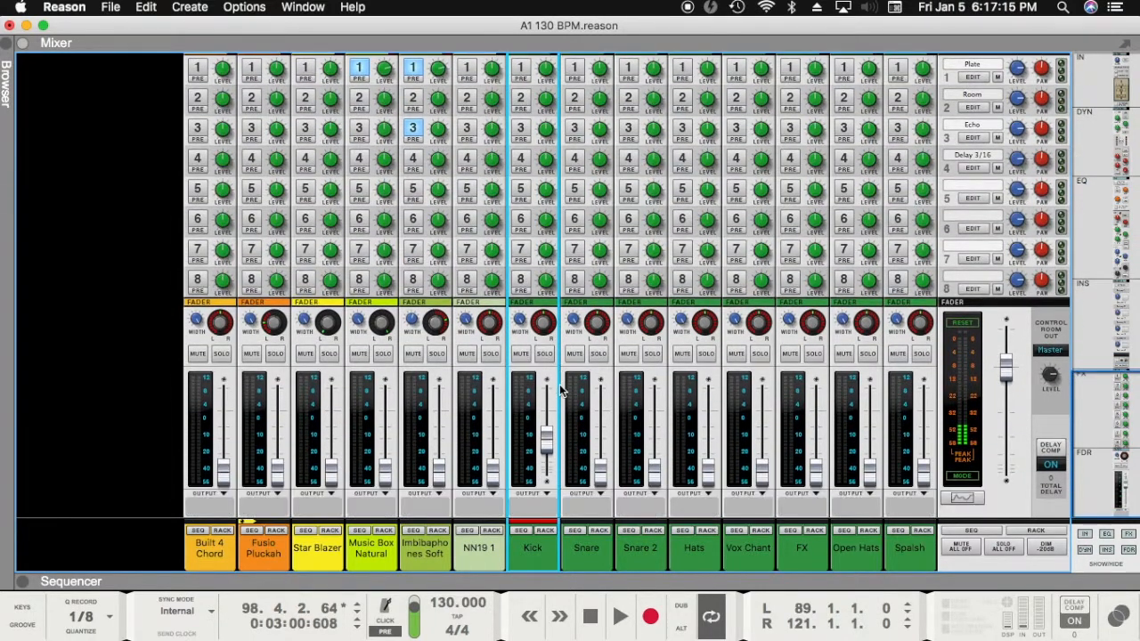
pyautogui.press('space')
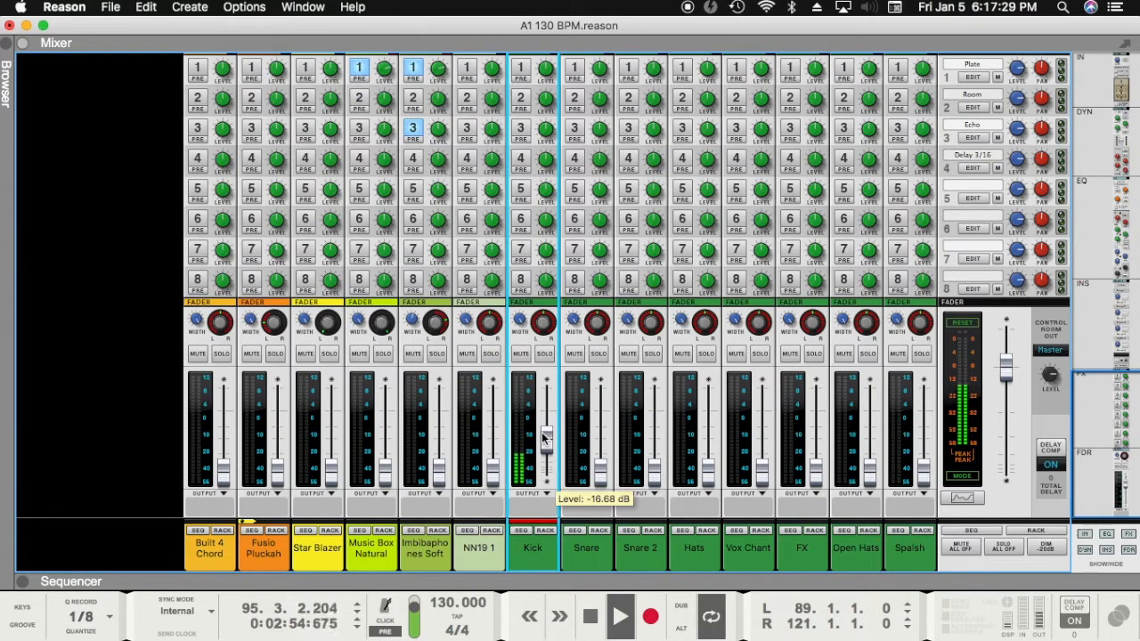
pyautogui.press('space')
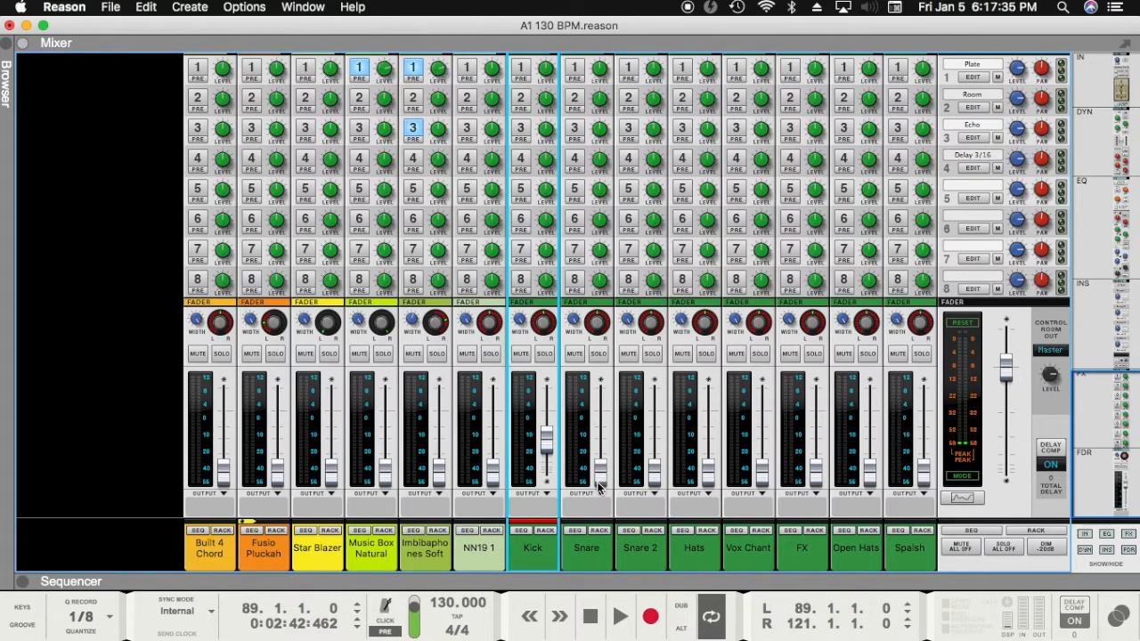
# Step: Raise the Snare fader to nearly the Kick's height and the Snare 2 fader to about -28 dB during playback, then stop
pyautogui.moveTo(598, 485); pyautogui.dragTo(600, 463)
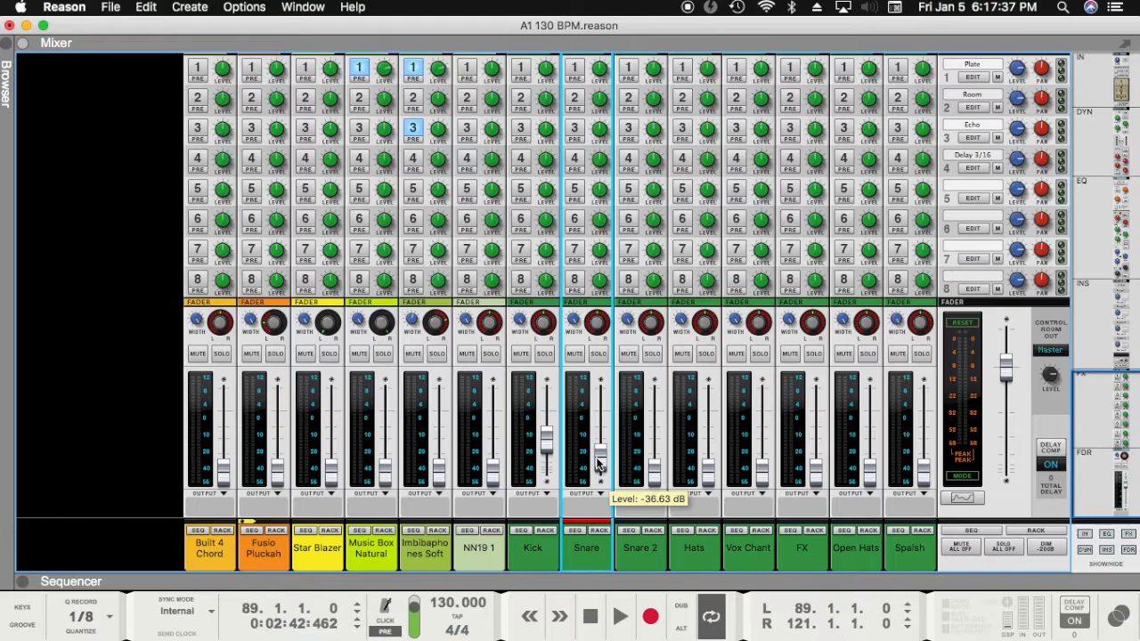
pyautogui.press('space')
pyautogui.moveTo(598, 462); pyautogui.dragTo(601, 436)
pyautogui.moveTo(656, 481); pyautogui.dragTo(657, 457)
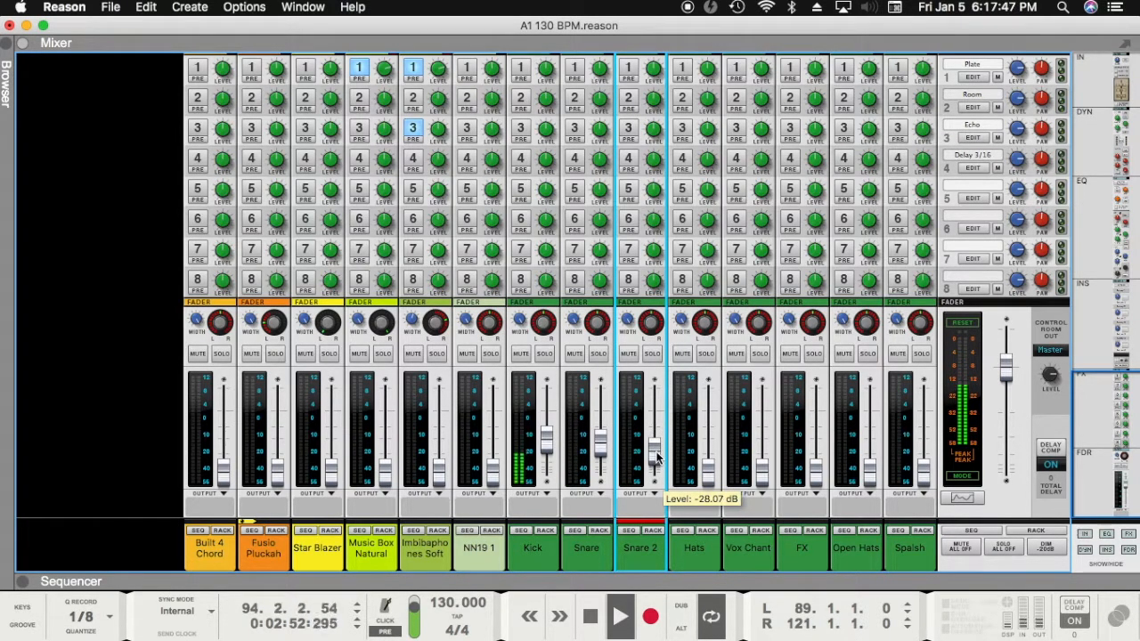
pyautogui.press('space')
pyautogui.hotkey('shift', 'Return')
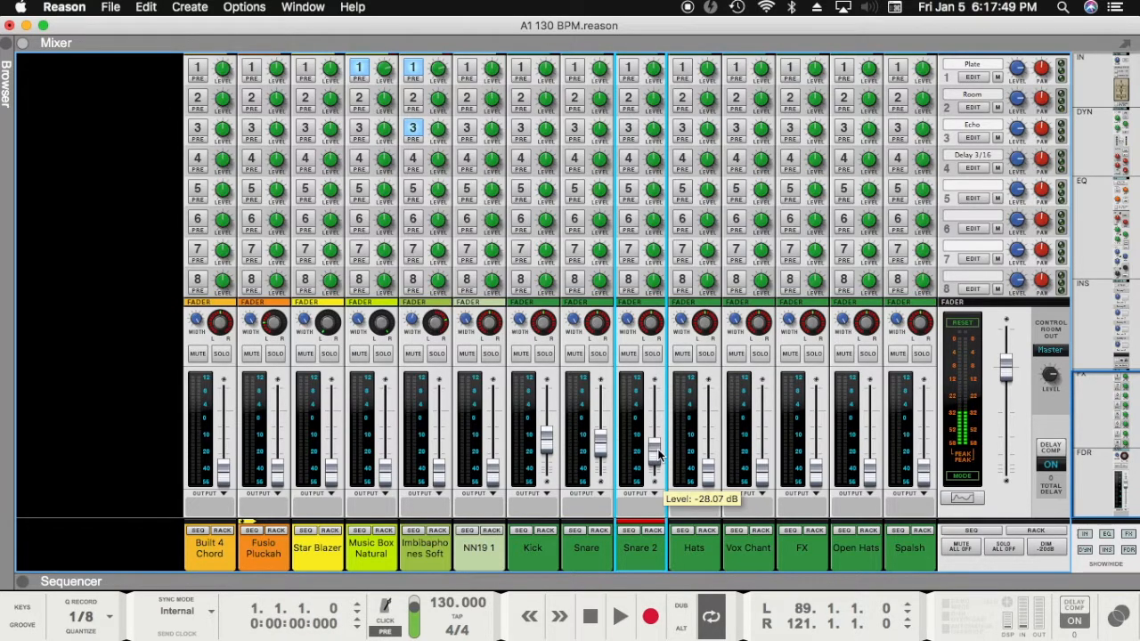
# Step: Examine the rack devices, especially the Snare 2 Redrum, along with the sequencer tracks, and return to the mixer
pyautogui.press('F6')
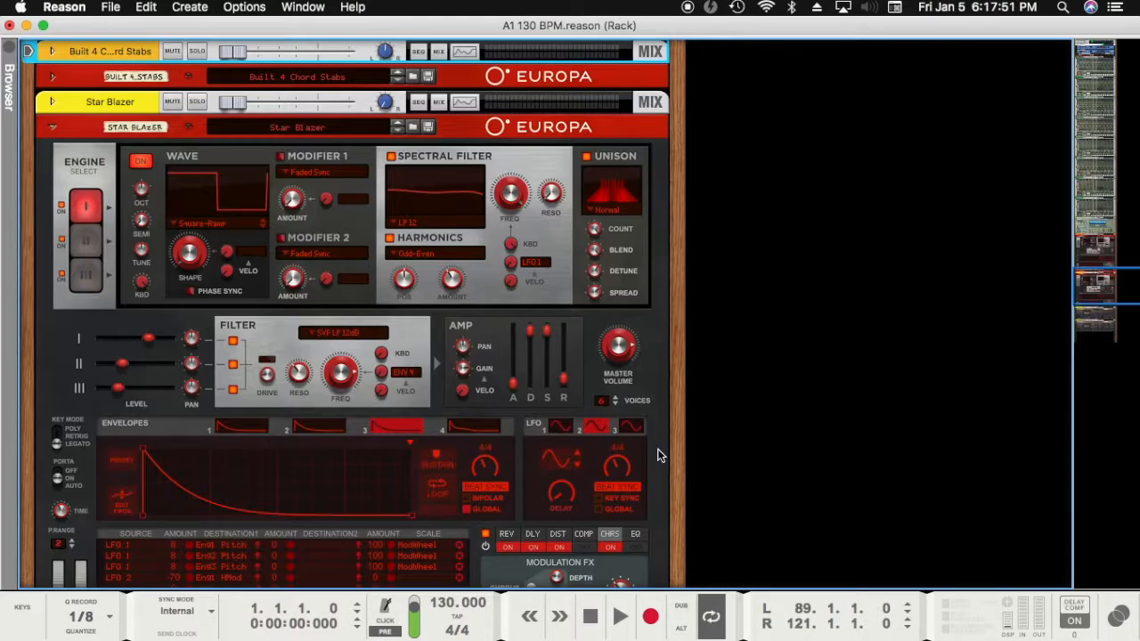
pyautogui.press('F7')
pyautogui.press('F6')
pyautogui.scroll(-10, 416, 362)
pyautogui.scroll(12, 417, 362)
pyautogui.scroll(10, 416, 357)
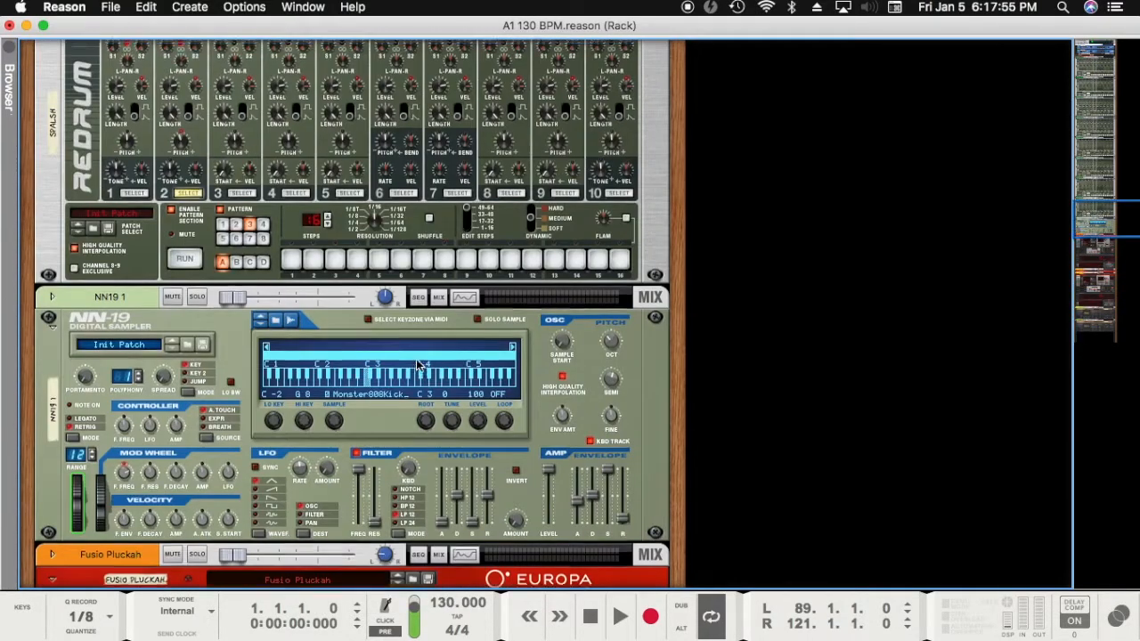
pyautogui.scroll(-15, 415, 363)
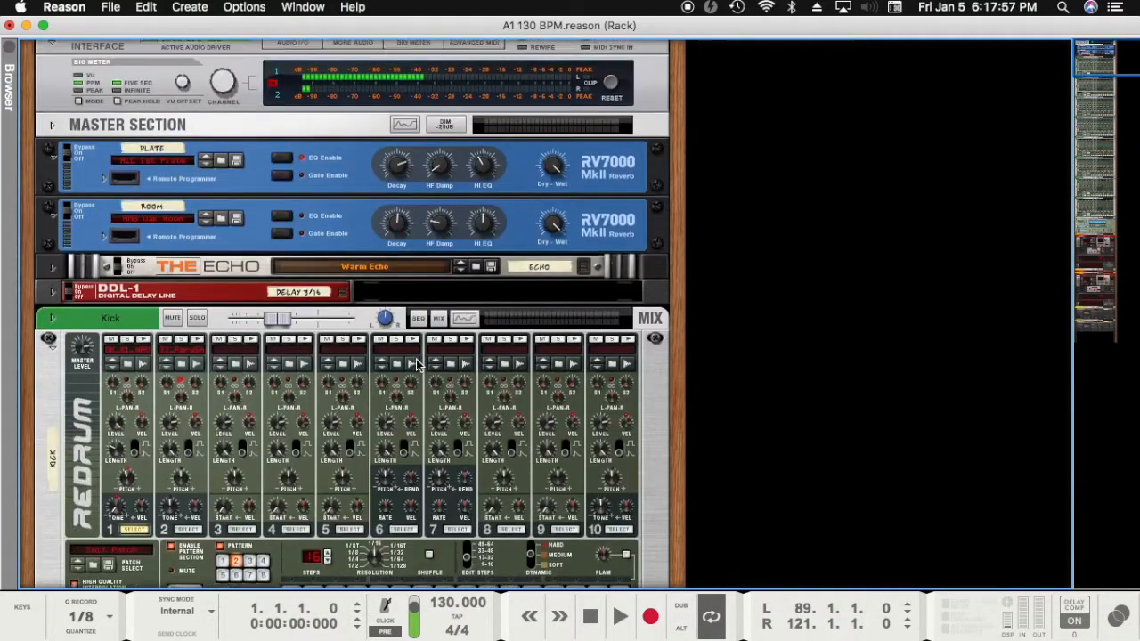
pyautogui.scroll(-5, 125, 337)
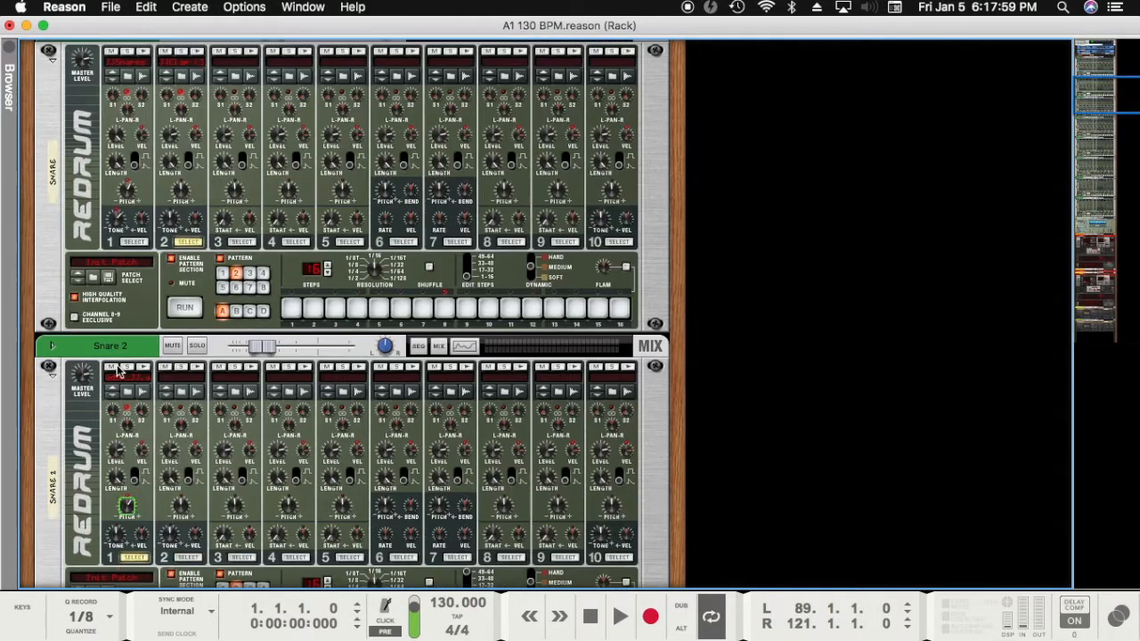
pyautogui.click(81, 374)
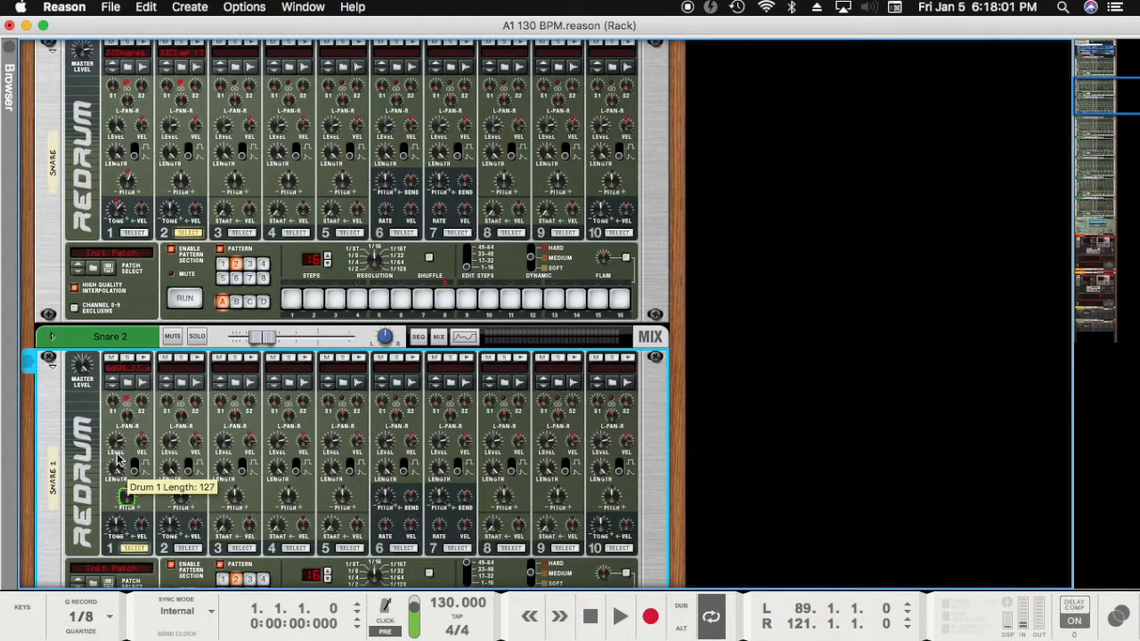
pyautogui.press('F7')
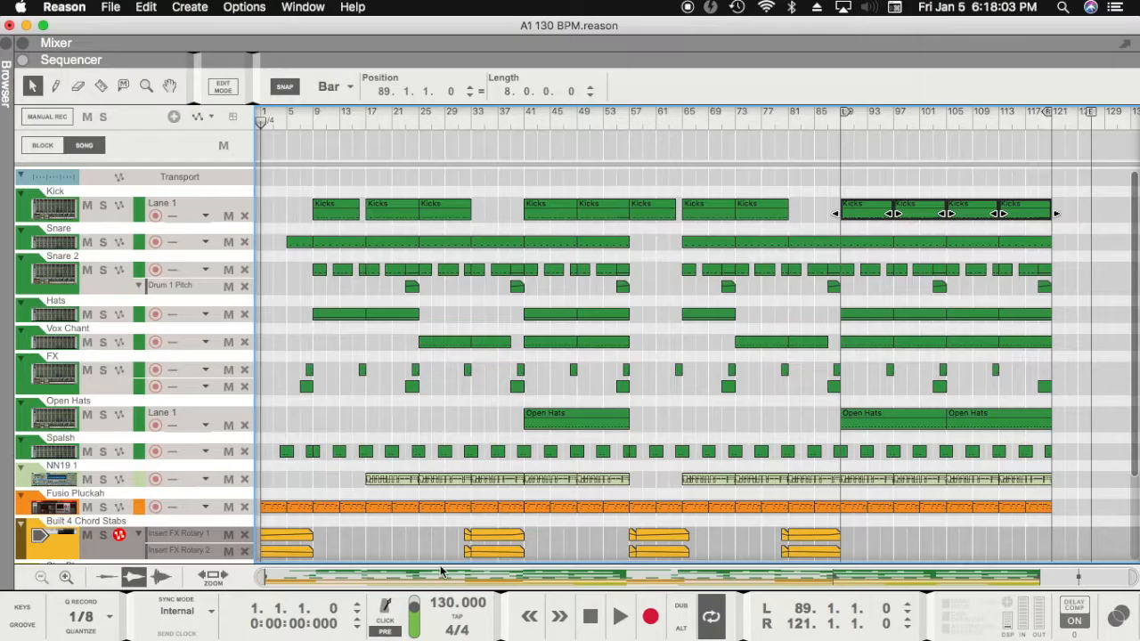
pyautogui.press('F6')
pyautogui.press('F5')
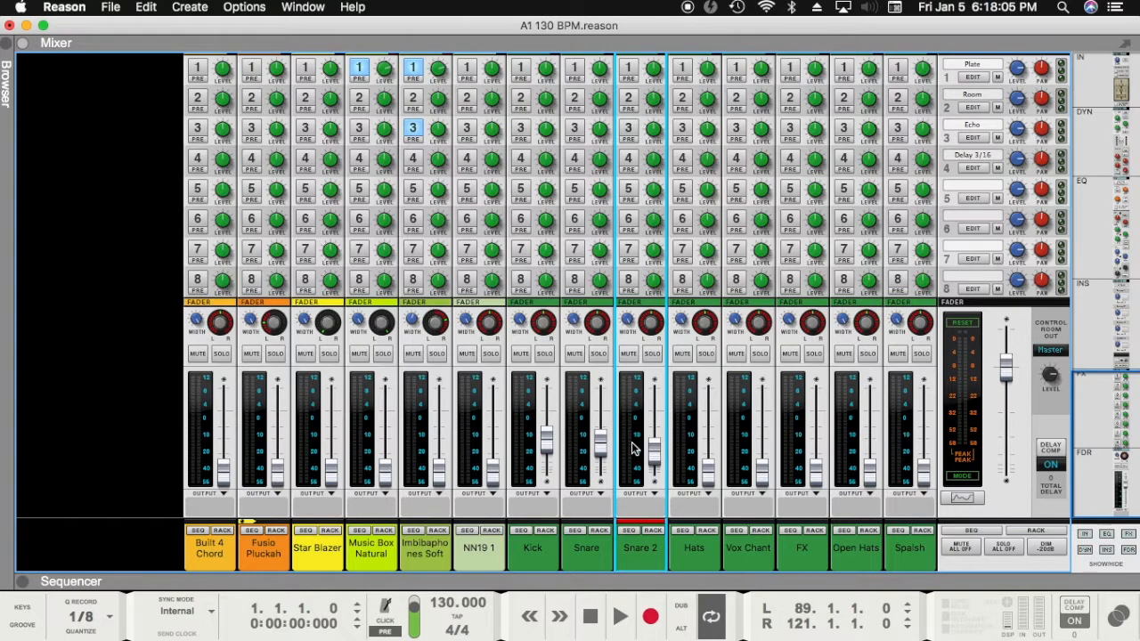
# Step: Play from bar 89 and raise the Snare 2 fader slightly to just below the Snare's, then stop and select the Kick channel
pyautogui.press('space')
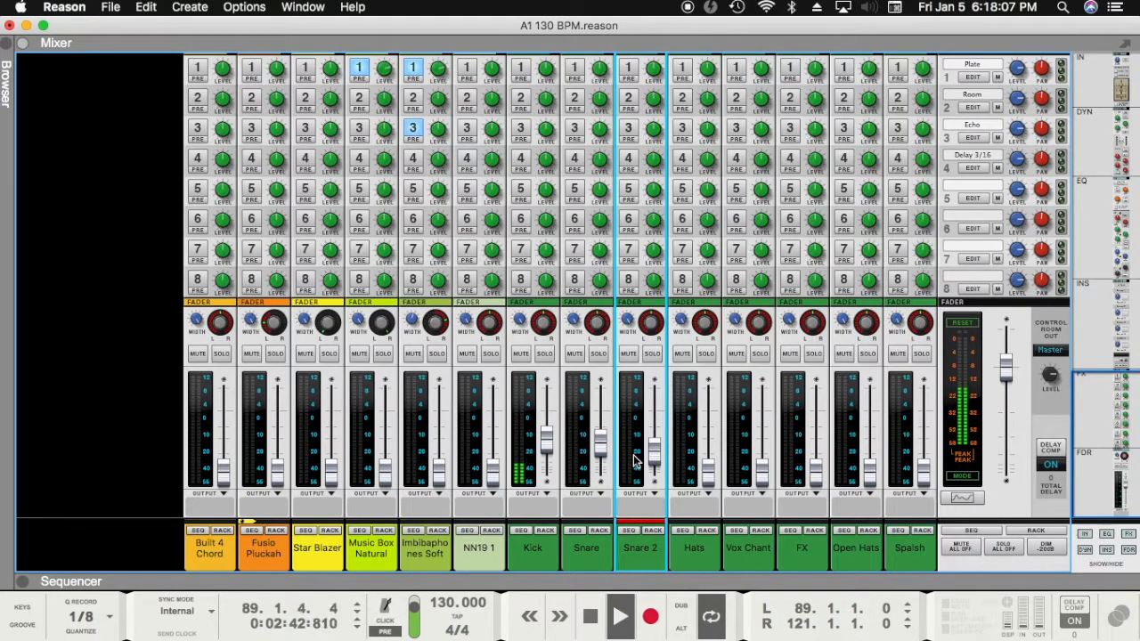
pyautogui.moveTo(653, 455); pyautogui.dragTo(647, 452)
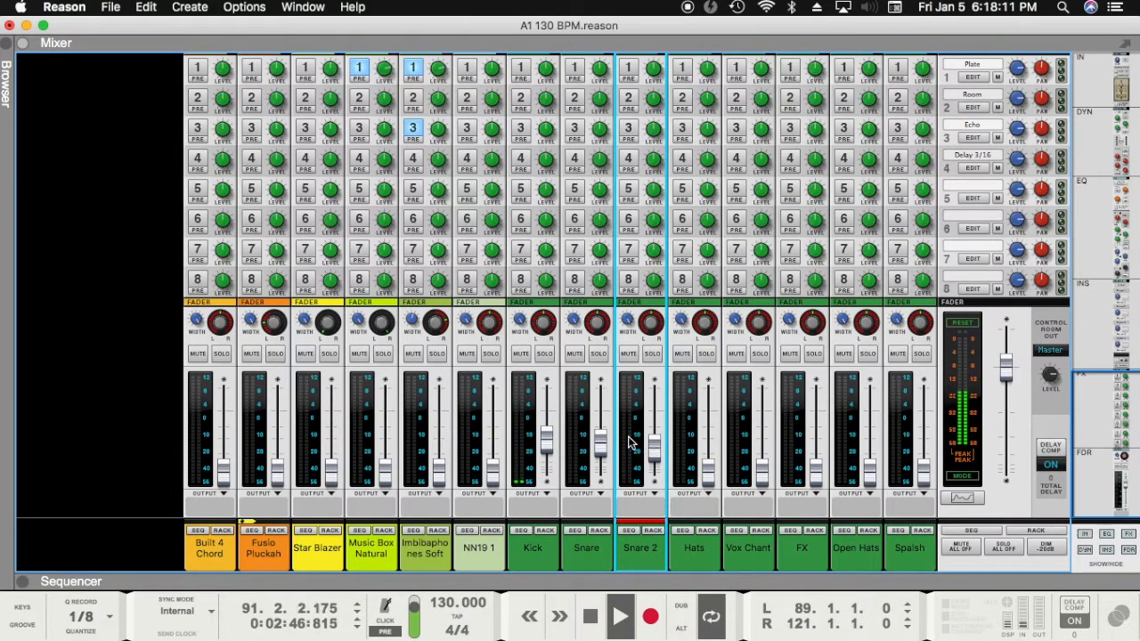
pyautogui.click(585, 552)
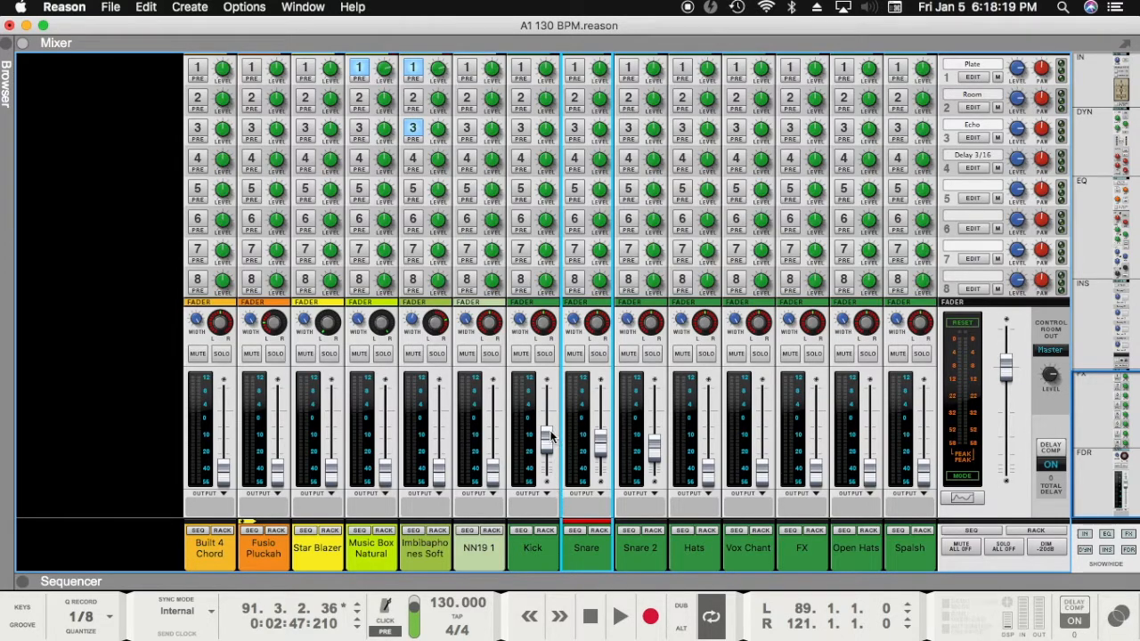
pyautogui.click(540, 569)
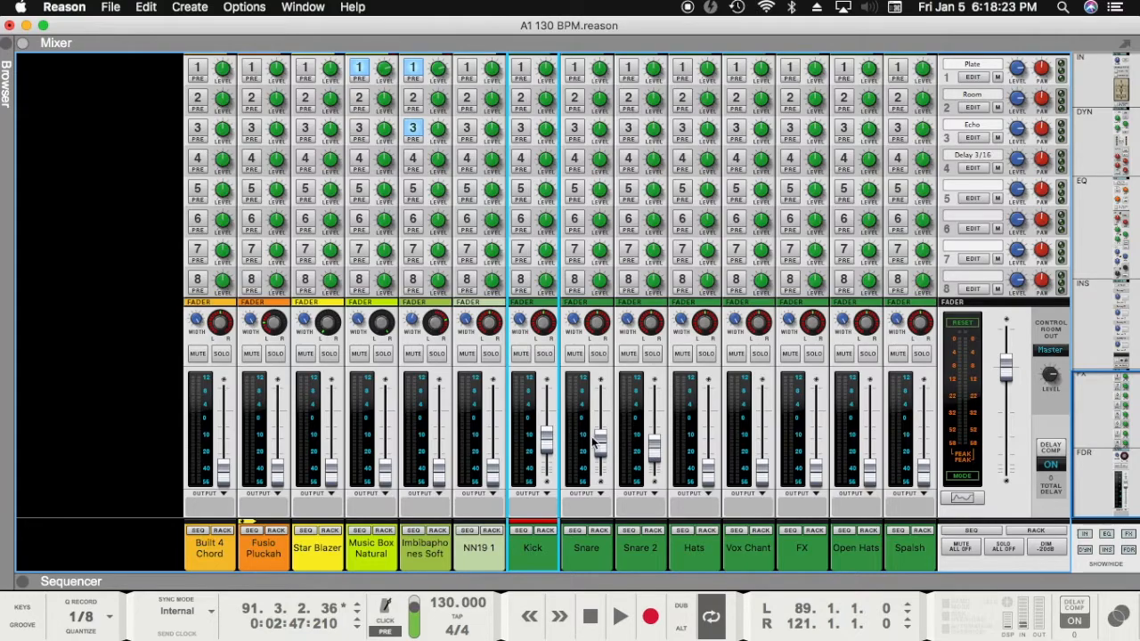
# Step: Try the Hats fader at about -4 dB and 0.2 dB, then pull it back down to its minimum
pyautogui.moveTo(708, 470); pyautogui.dragTo(708, 414)
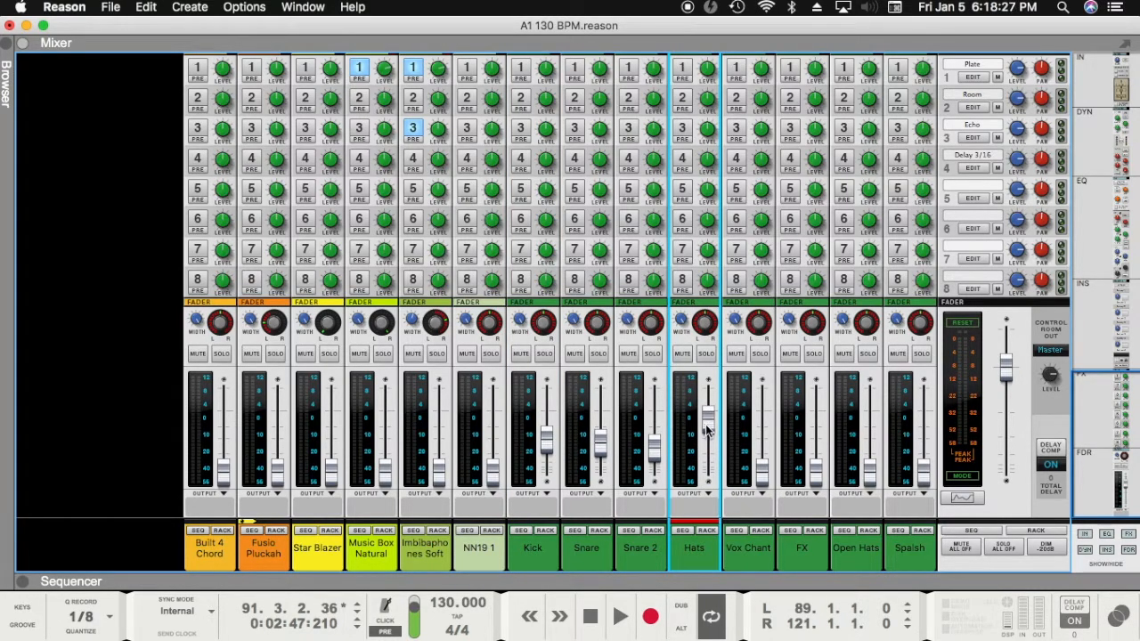
pyautogui.moveTo(706, 428)
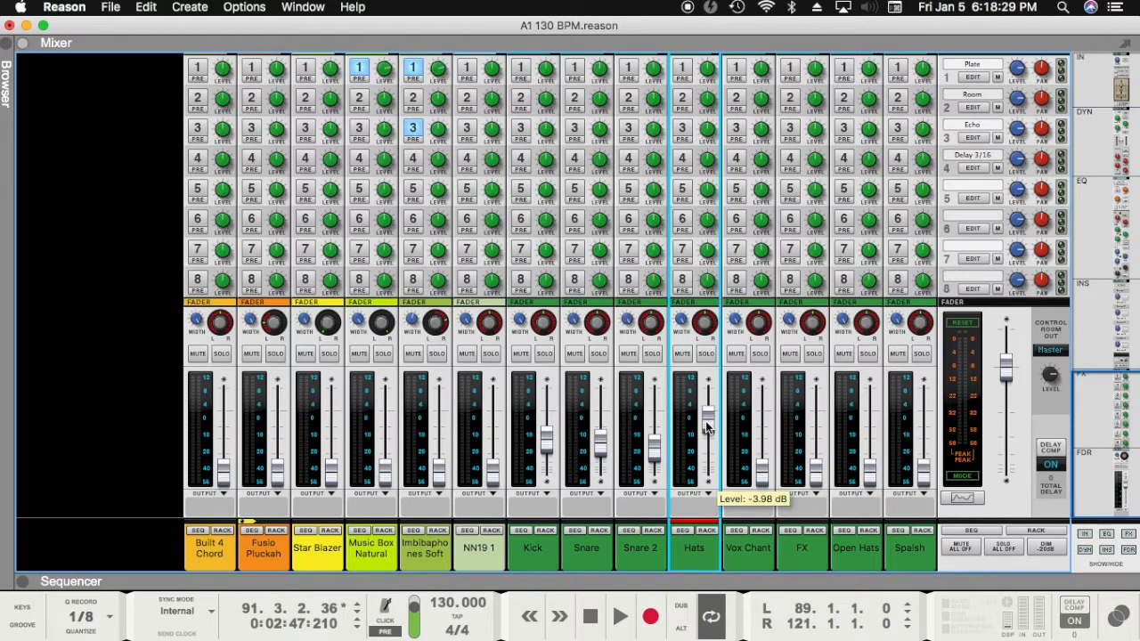
pyautogui.moveTo(706, 429); pyautogui.dragTo(705, 414)
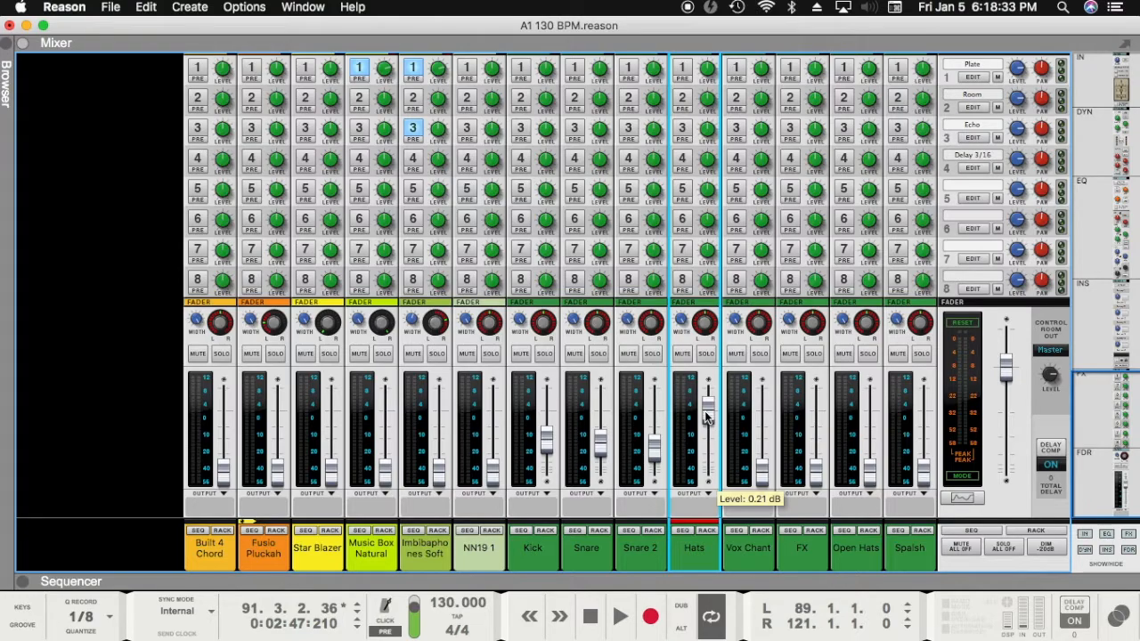
pyautogui.moveTo(706, 419); pyautogui.dragTo(705, 511)
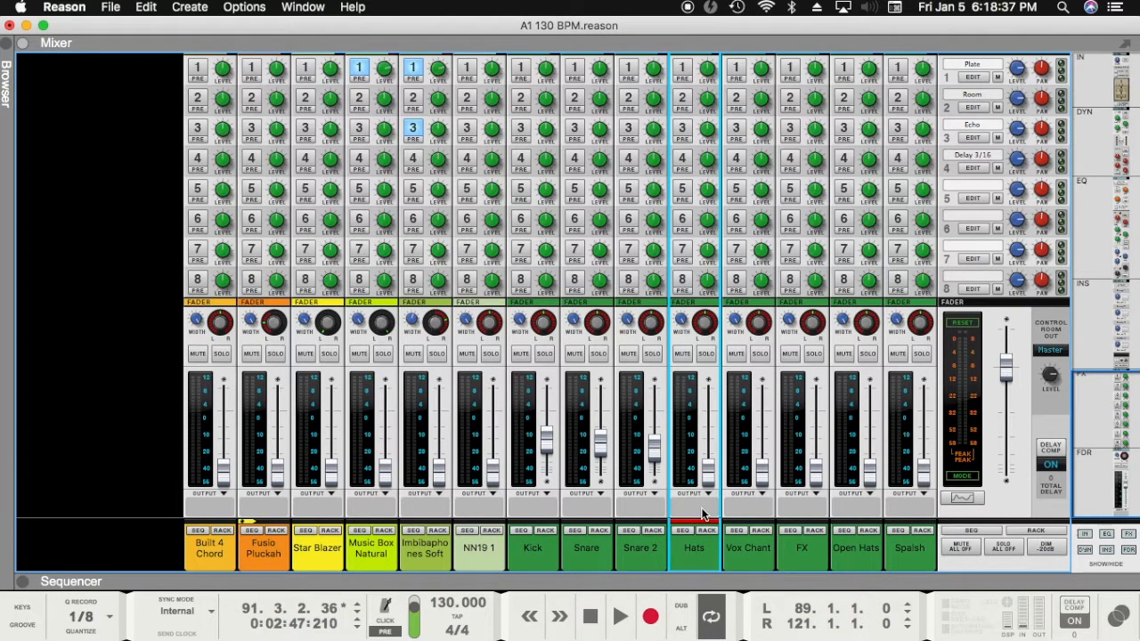
# Step: Examine the Hats device in the rack, then return to the mixer and compare the Kick and Snare 2 faders
pyautogui.click(706, 530)
pyautogui.scroll(-1, 466, 456)
pyautogui.scroll(5, 472, 515)
pyautogui.press('F5')
pyautogui.click(547, 445)
pyautogui.click(657, 449)
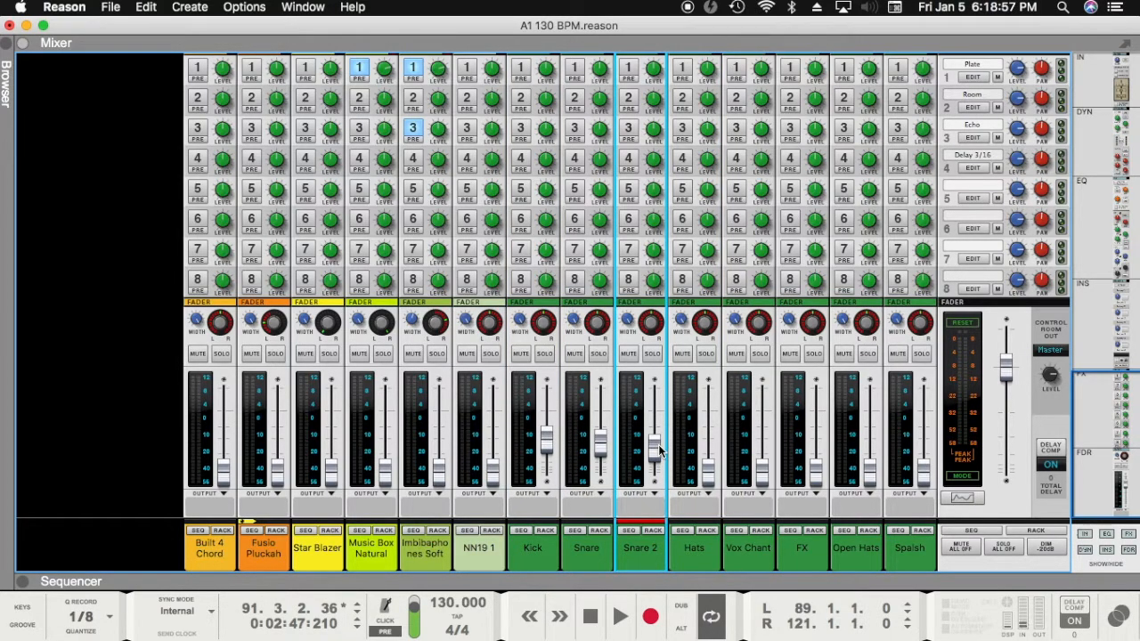
# Step: Play the section from bar 89 and raise the Hats fader slightly above its minimum
pyautogui.hotkey('shift', 'Return')
pyautogui.press('space')
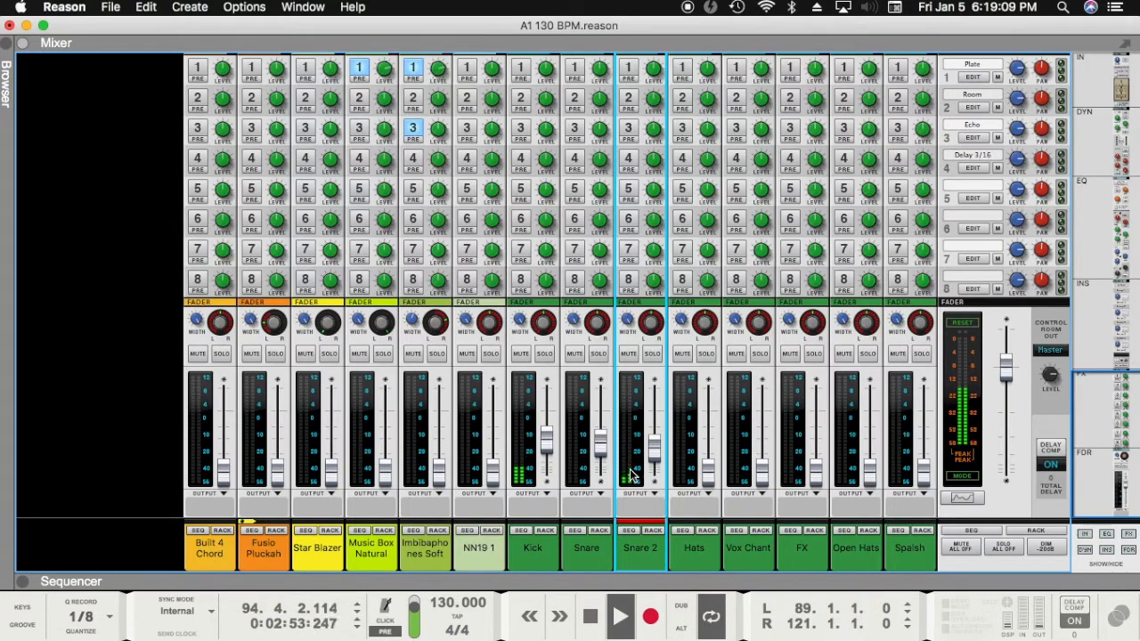
pyautogui.moveTo(707, 472); pyautogui.dragTo(709, 456)
# Step: Open the Spectrum EQ for the Hats channel during playback and enable its EQ and high-pass filter
pyautogui.scroll(10, 708, 459)
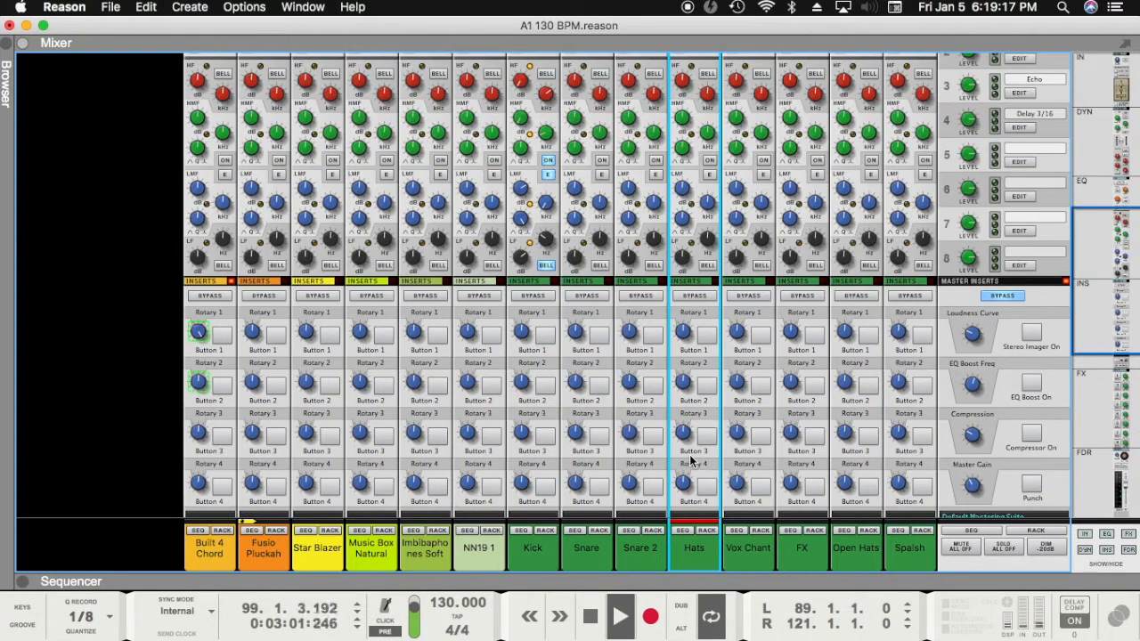
pyautogui.press('F2')
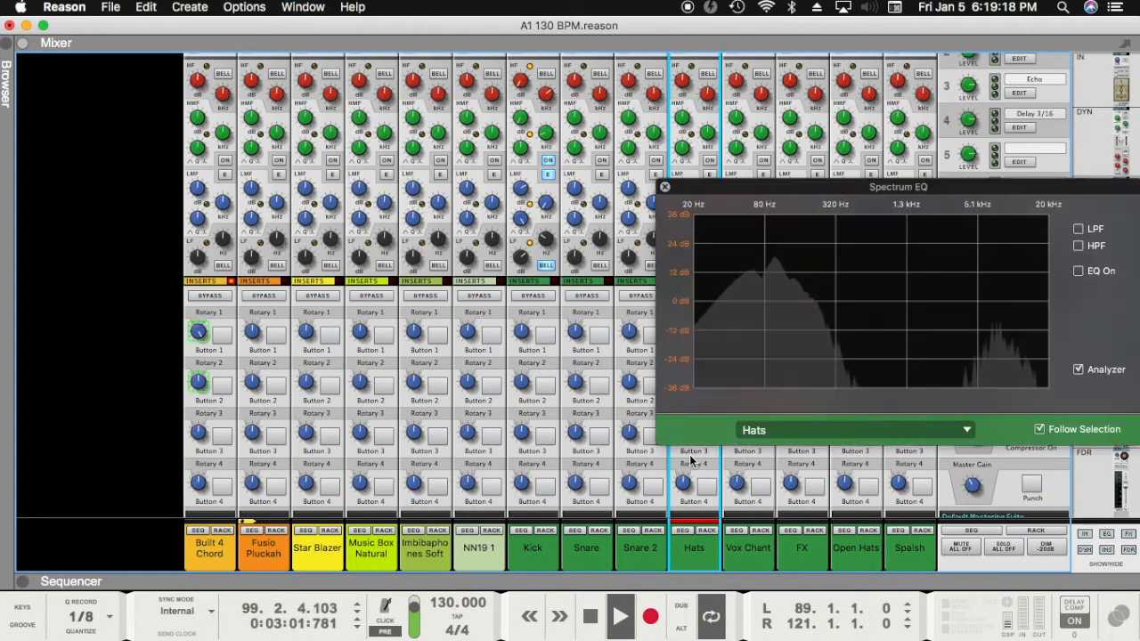
pyautogui.click(1078, 270)
pyautogui.click(1078, 246)
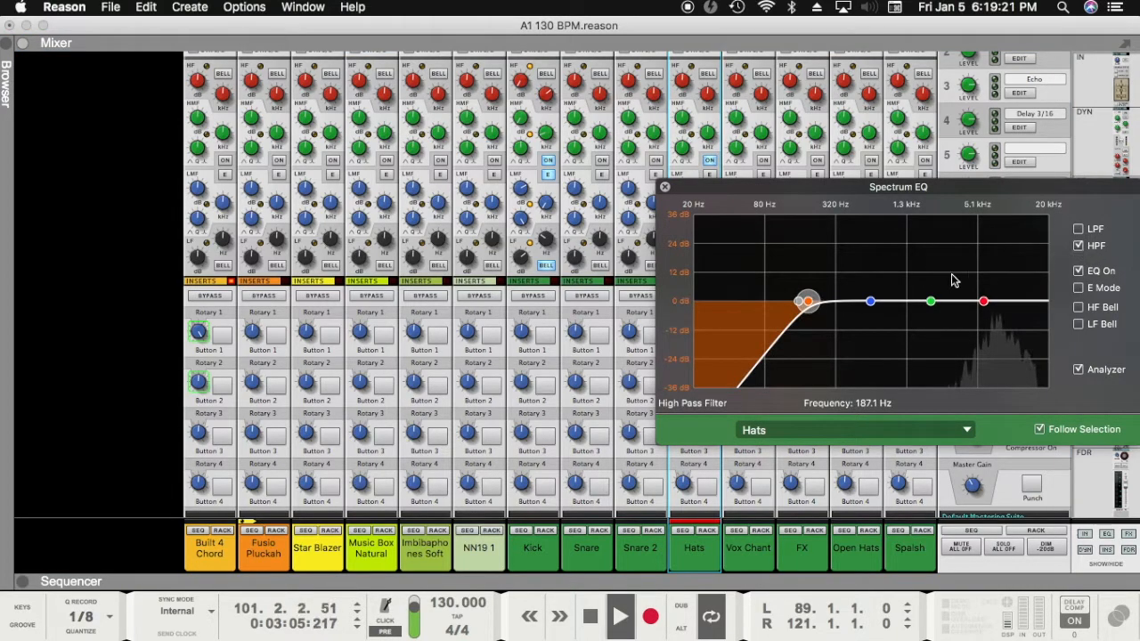
# Step: Set the Hats high-pass filter frequency to about 4.00 kHz, then stop playback and return to bar 89
pyautogui.moveTo(808, 302); pyautogui.dragTo(947, 350)
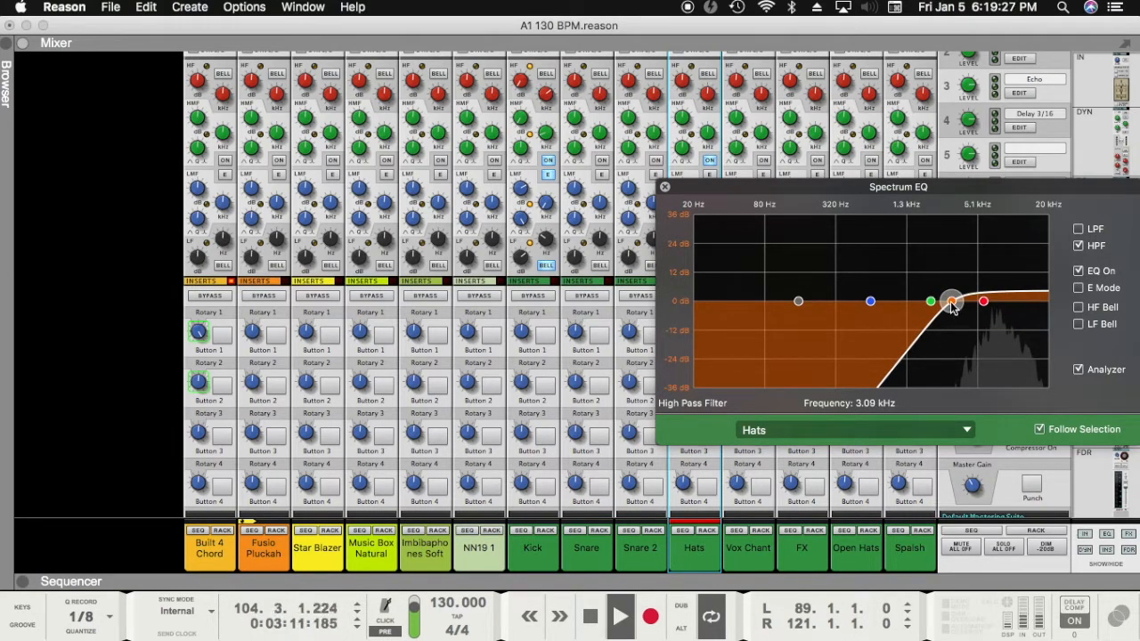
pyautogui.moveTo(947, 308); pyautogui.dragTo(976, 319)
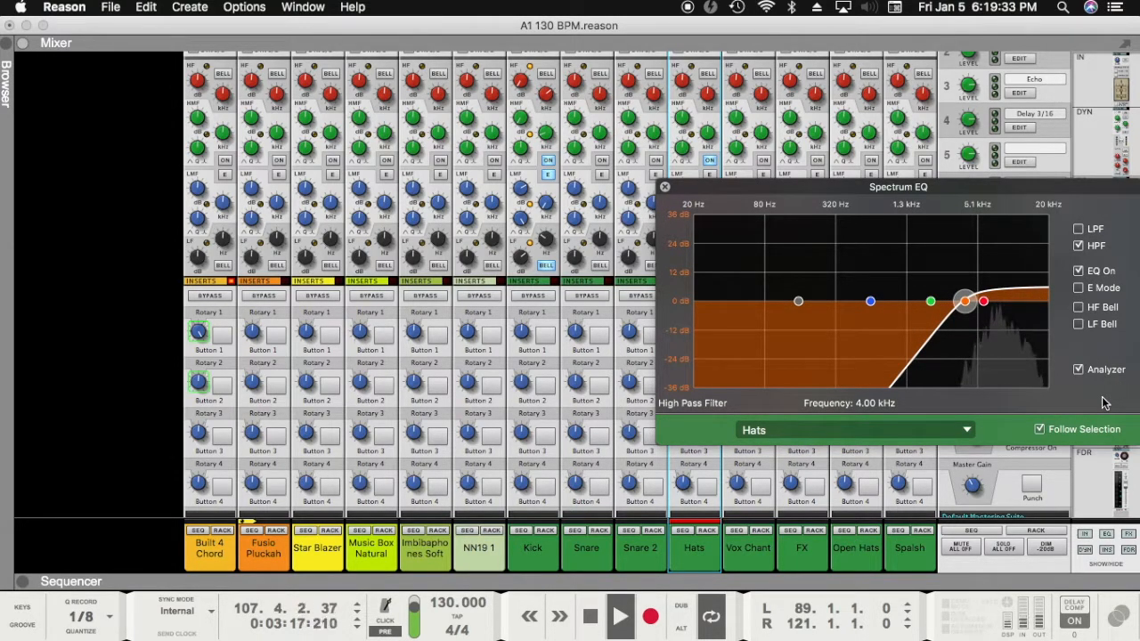
pyautogui.press('space')
pyautogui.press('KP_0')
pyautogui.press('KP_1')
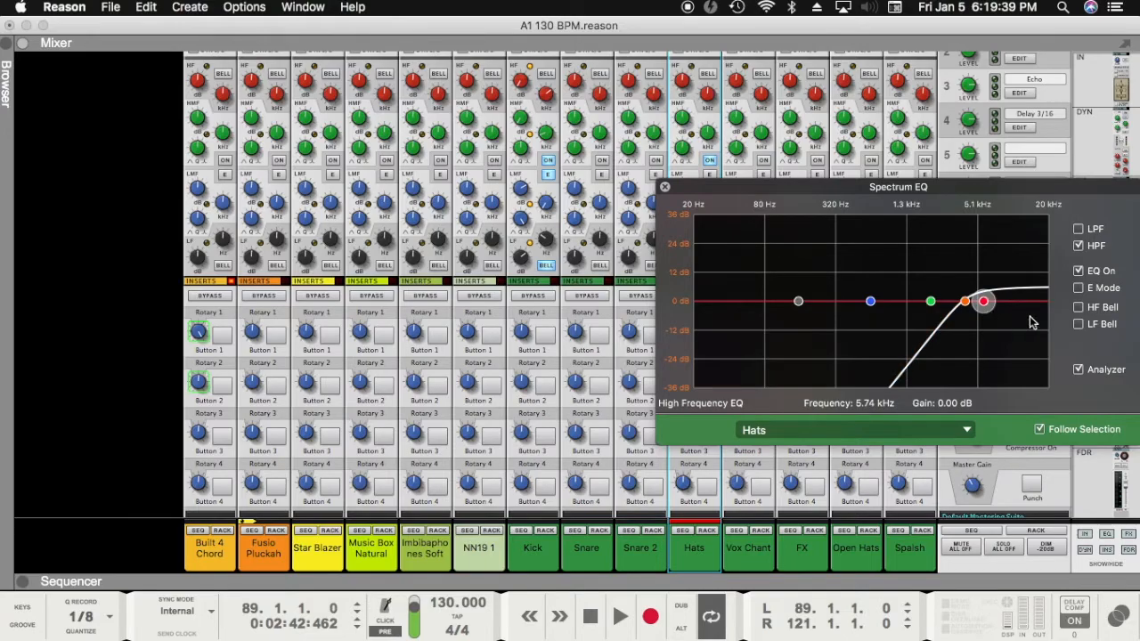
# Step: Try E Mode and the HF Bell shape on the Hats EQ, switching each one back off
pyautogui.click(1078, 288)
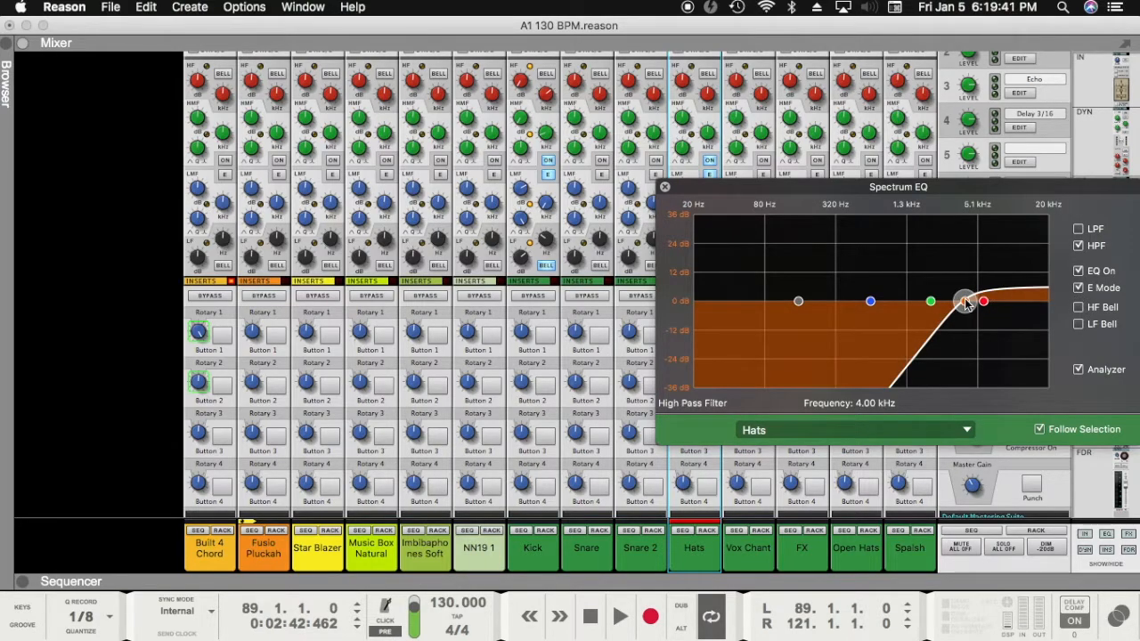
pyautogui.click(1078, 290)
pyautogui.click(1078, 307)
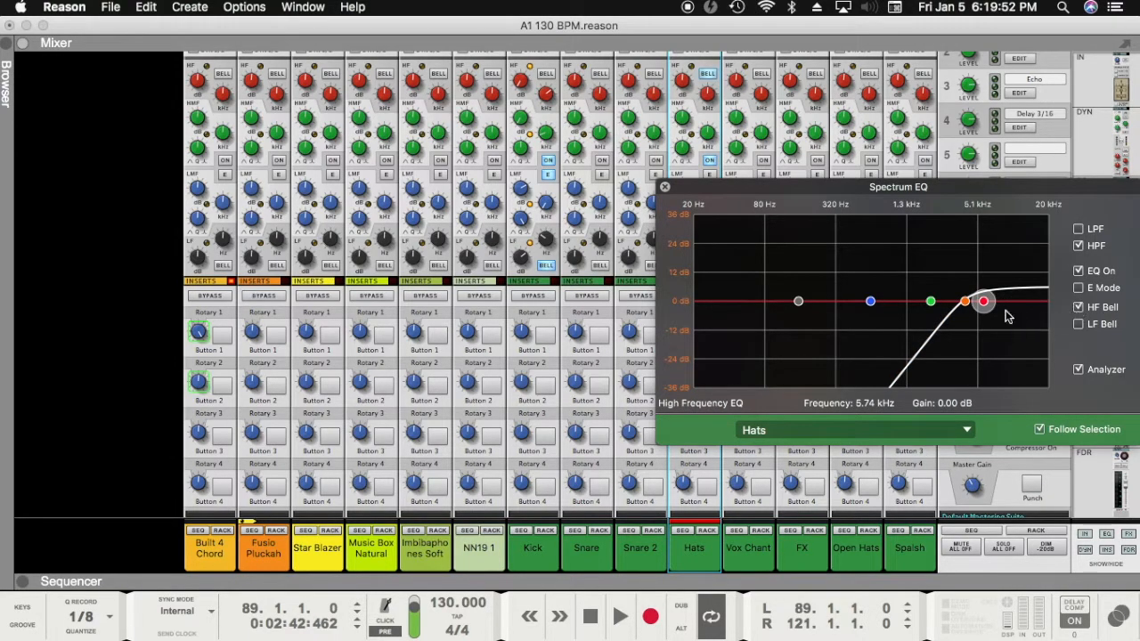
pyautogui.click(1078, 307)
# Step: Try a high-frequency cut of about -8.89 dB at 6.31 kHz on the Hats during playback, then reset the band's gain
pyautogui.moveTo(985, 303); pyautogui.dragTo(987, 331)
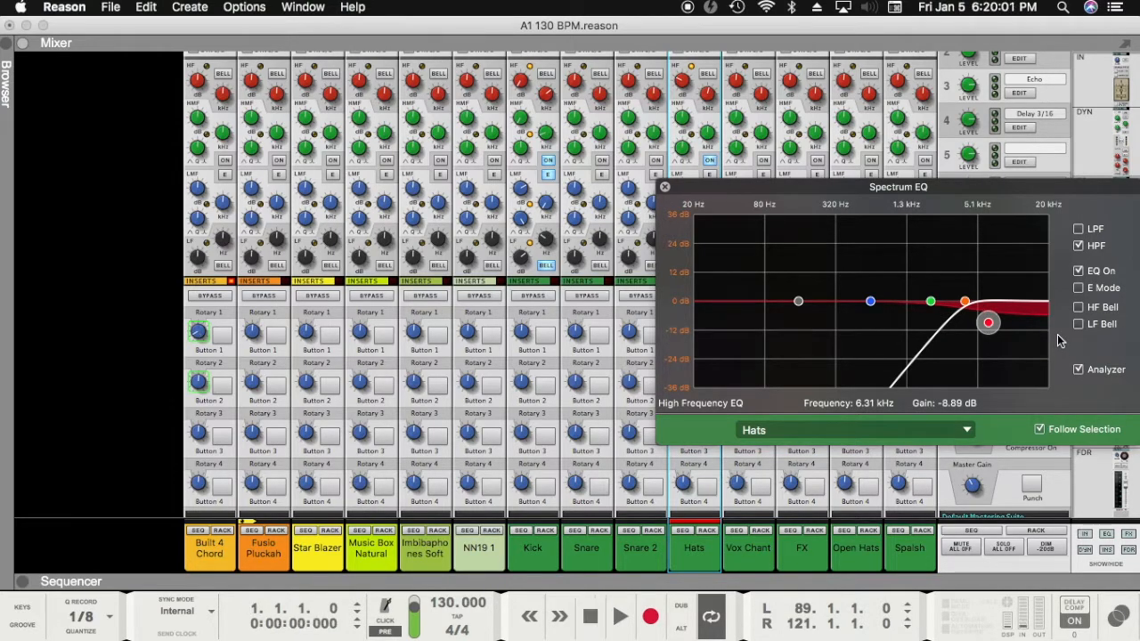
pyautogui.press('space')
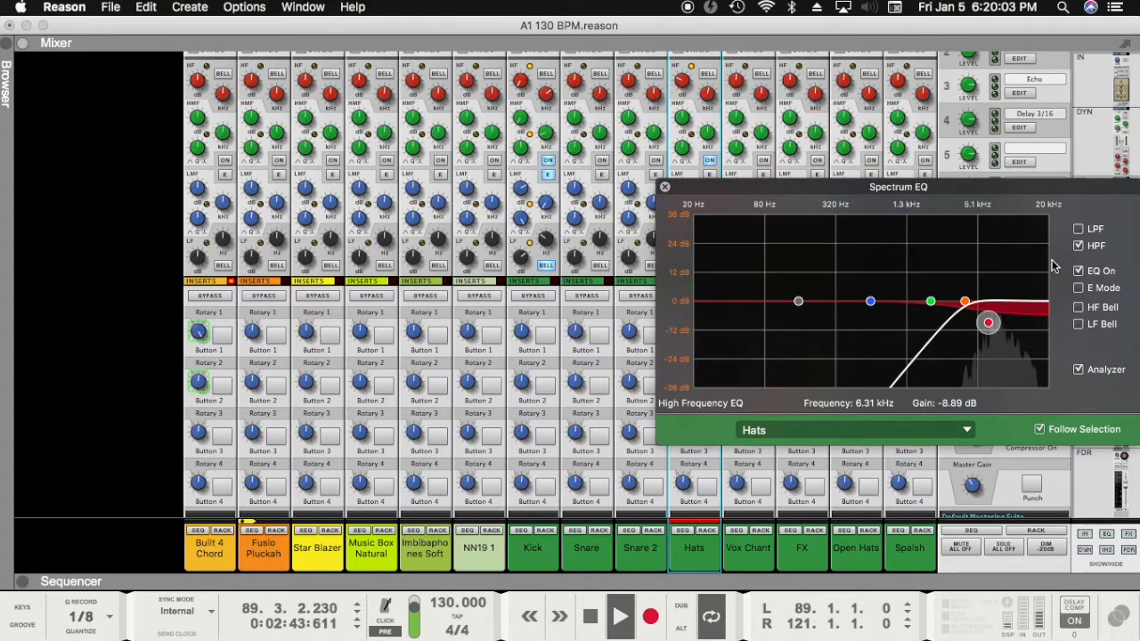
pyautogui.keyDown('super'); pyautogui.click(988, 323); pyautogui.keyUp('super')
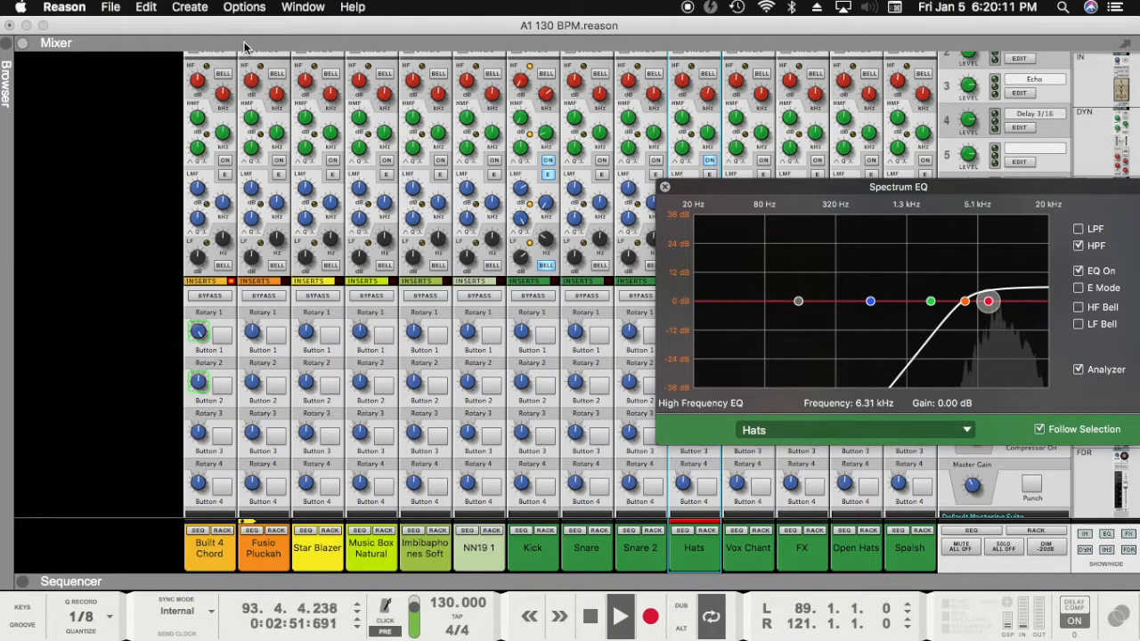
# Step: Undo and redo the Hats HF EQ point reset during playback to compare both settings, then stop
pyautogui.click(146, 7)
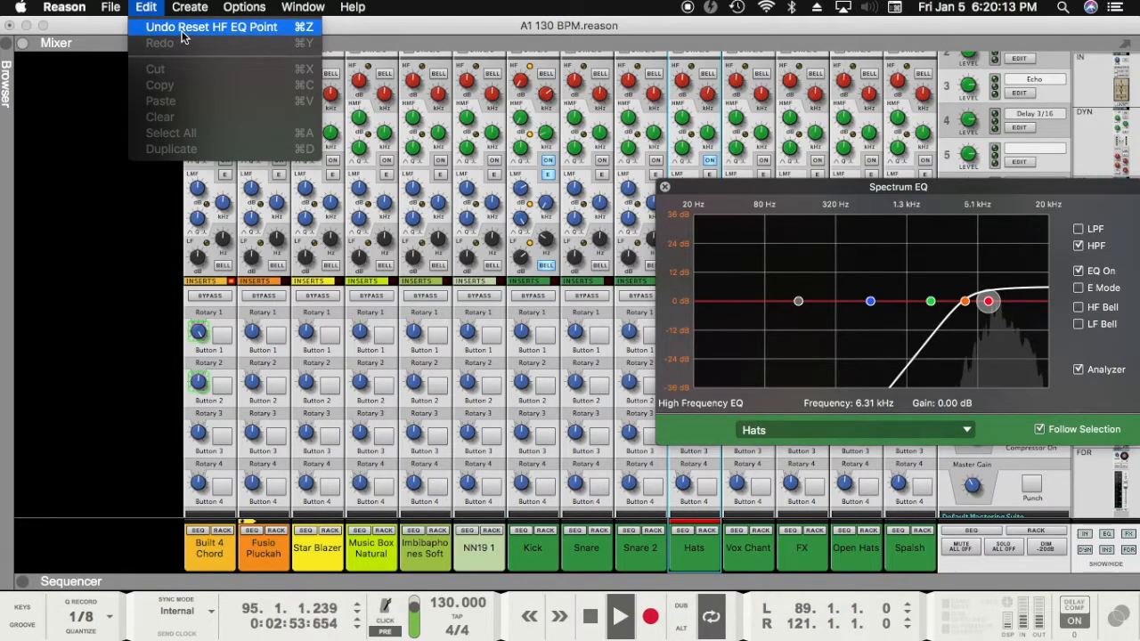
pyautogui.click(182, 31)
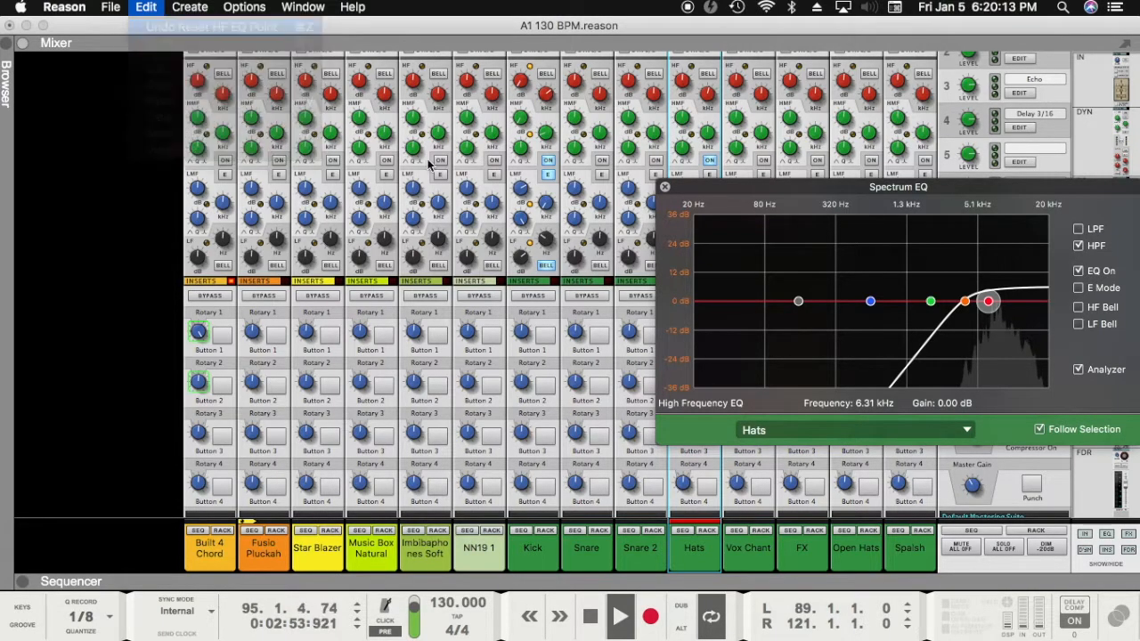
pyautogui.click(146, 9)
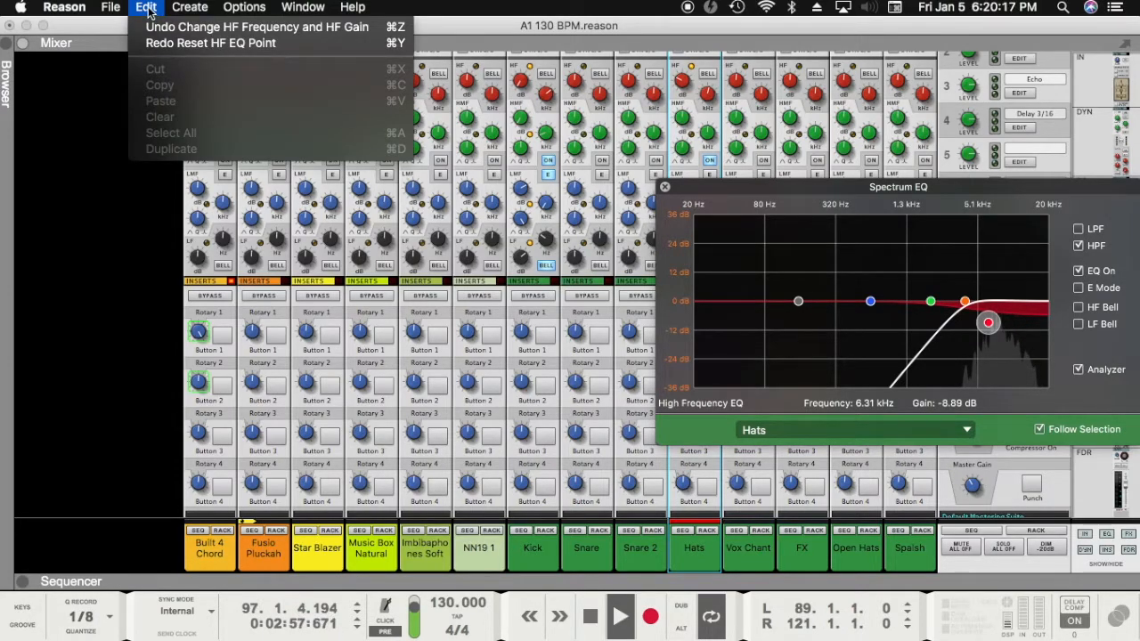
pyautogui.click(147, 9)
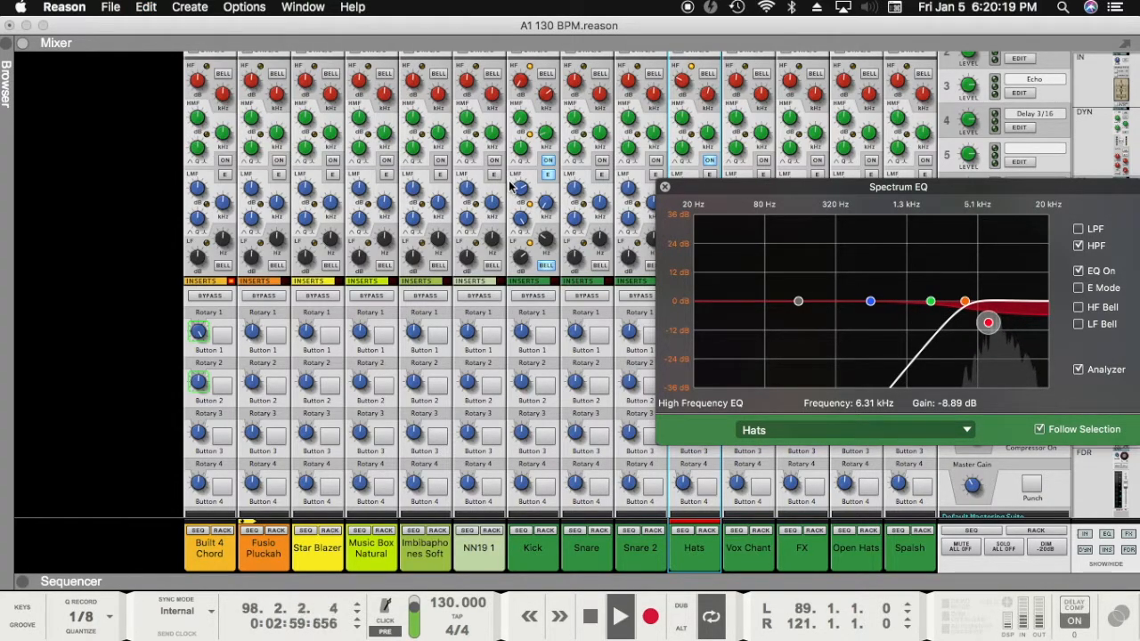
pyautogui.press('super+z')
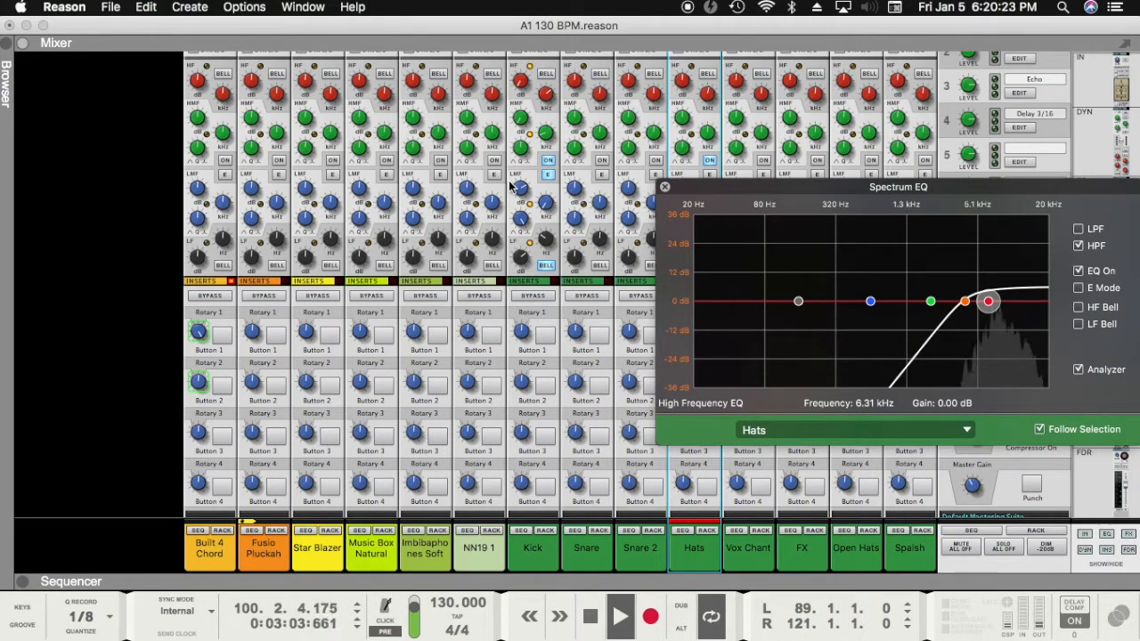
pyautogui.press('super+y')
pyautogui.press('super+z')
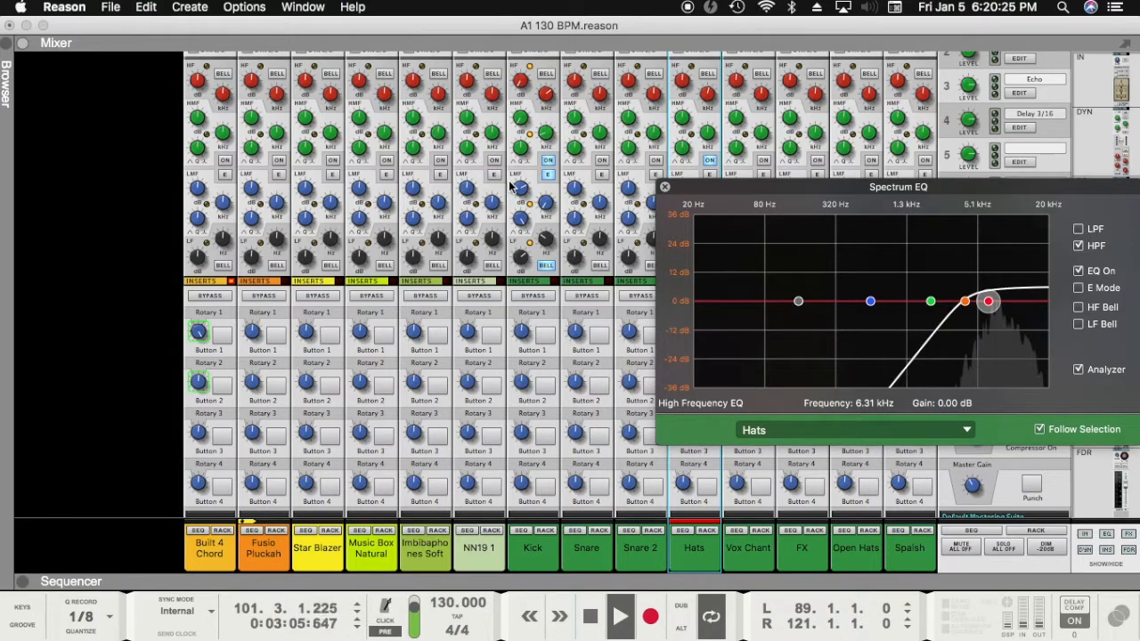
pyautogui.press('space')
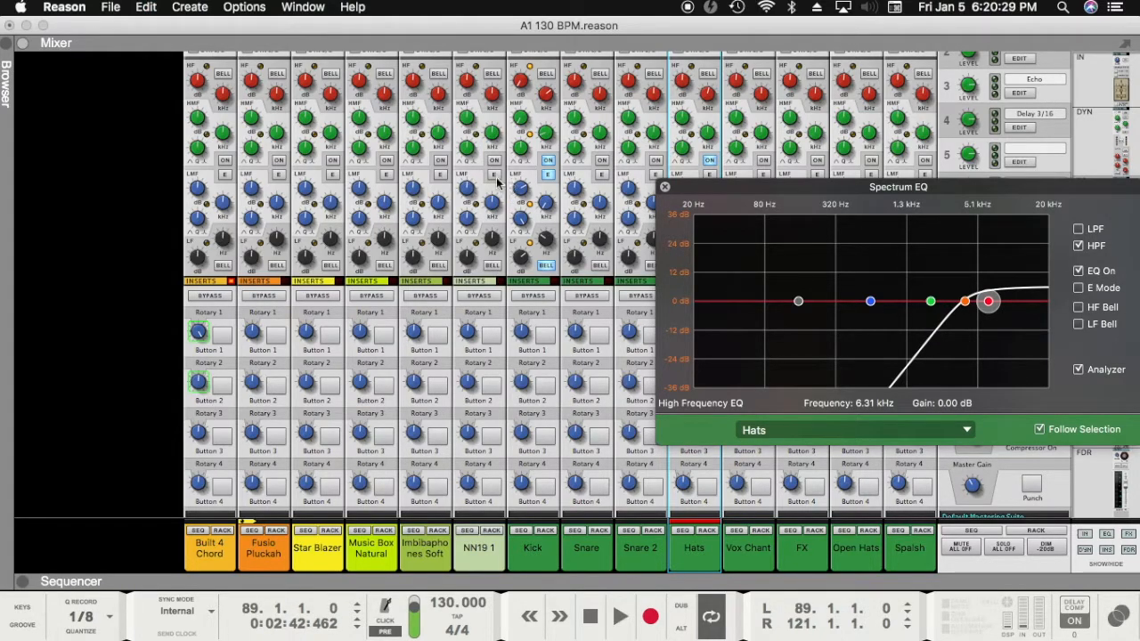
# Step: Undo and redo the HF EQ point reset once more while stopped, then briefly play the section with the flat band
pyautogui.click(141, 7)
pyautogui.click(148, 8)
pyautogui.press('super+z')
pyautogui.press('super+y')
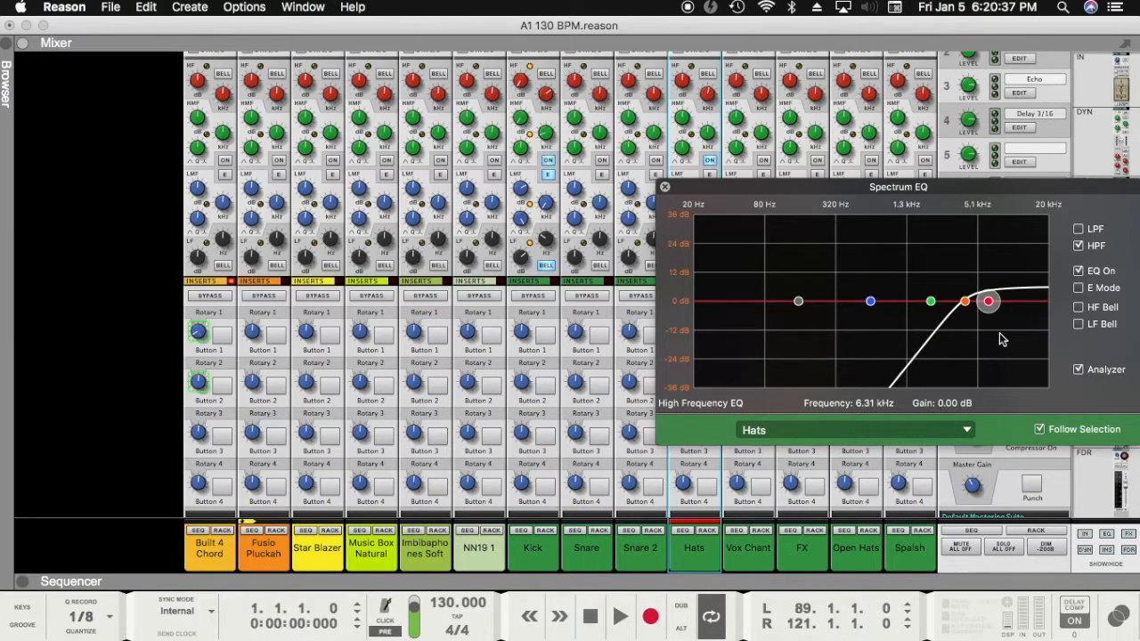
pyautogui.press('space')
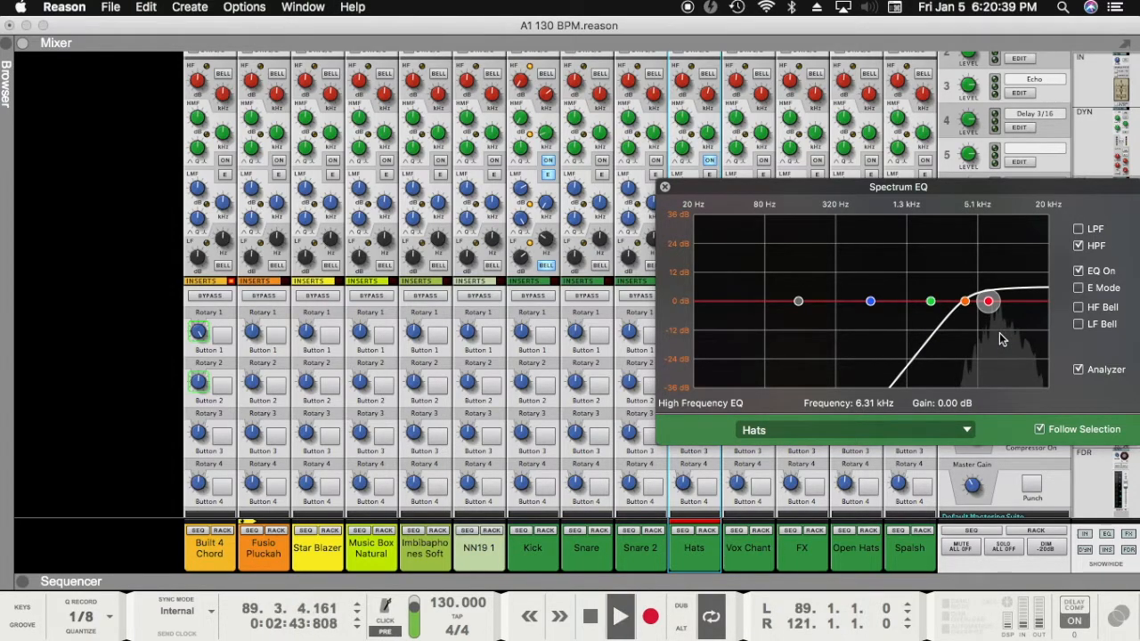
pyautogui.press('space')
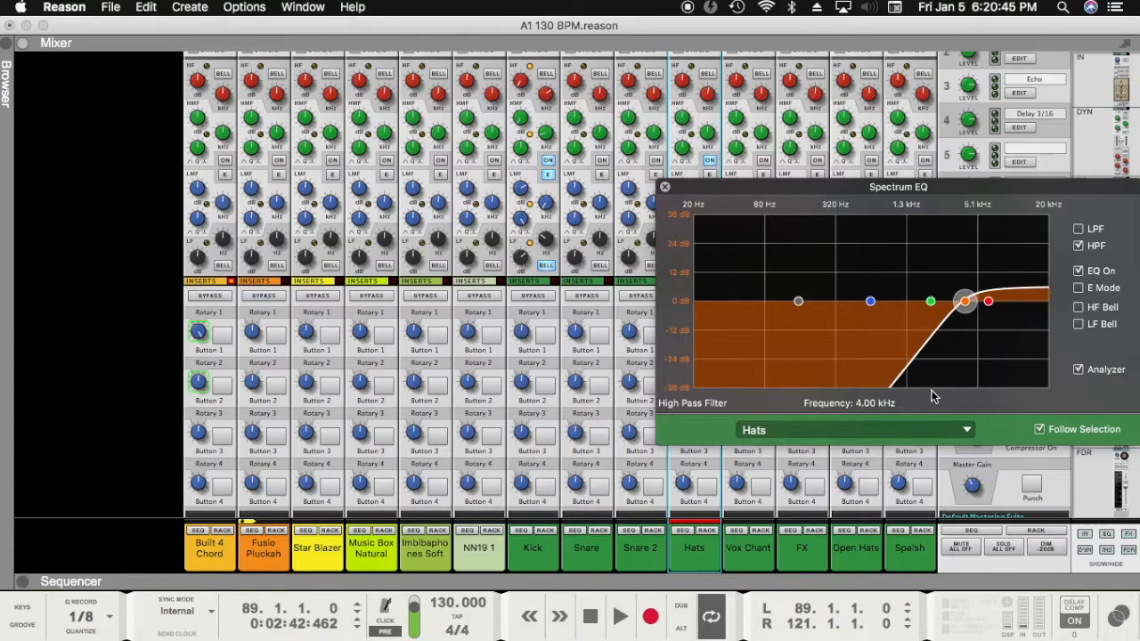
# Step: Close the Spectrum EQ window and examine the mixer's input, dynamics and EQ sections while playing from bar 89, then stop
pyautogui.click(663, 188)
pyautogui.scroll(-10, 739, 338)
pyautogui.scroll(10, 739, 339)
pyautogui.scroll(10, 737, 364)
pyautogui.hotkey('shift', 'Return')
pyautogui.press('space')
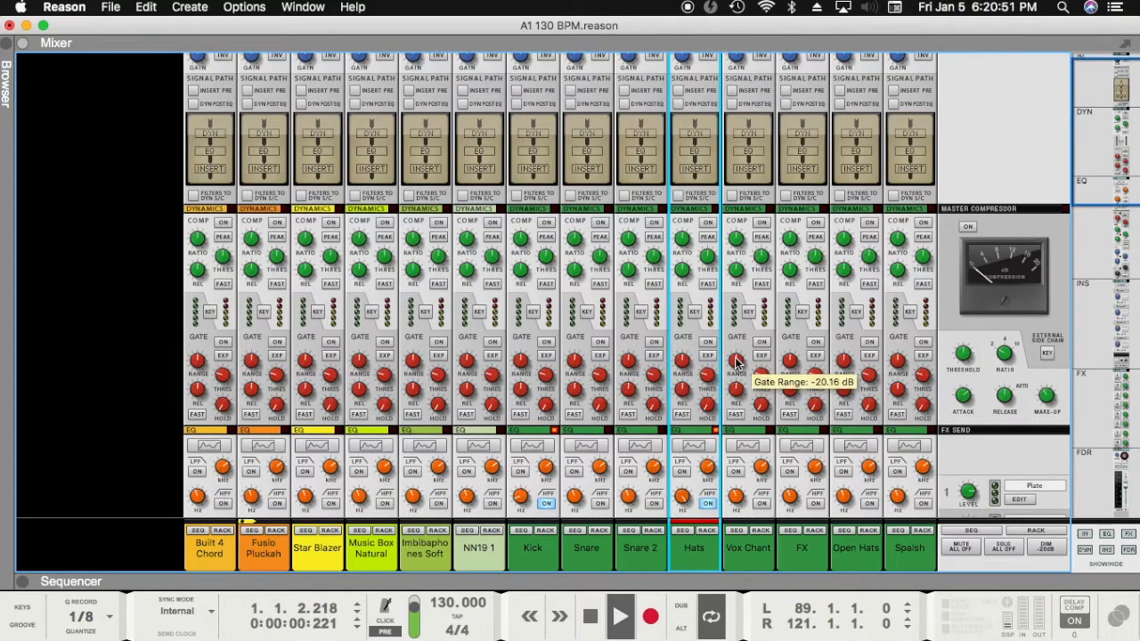
pyautogui.press('KP_1')
pyautogui.scroll(-2, 737, 238)
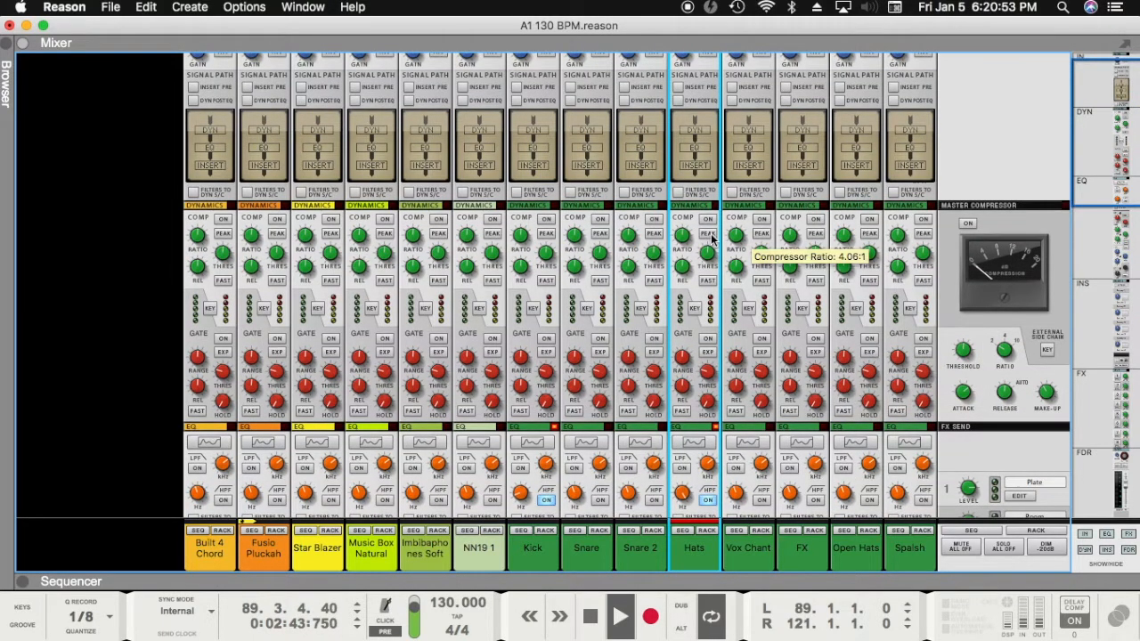
pyautogui.scroll(-2, 703, 338)
pyautogui.scroll(4, 703, 405)
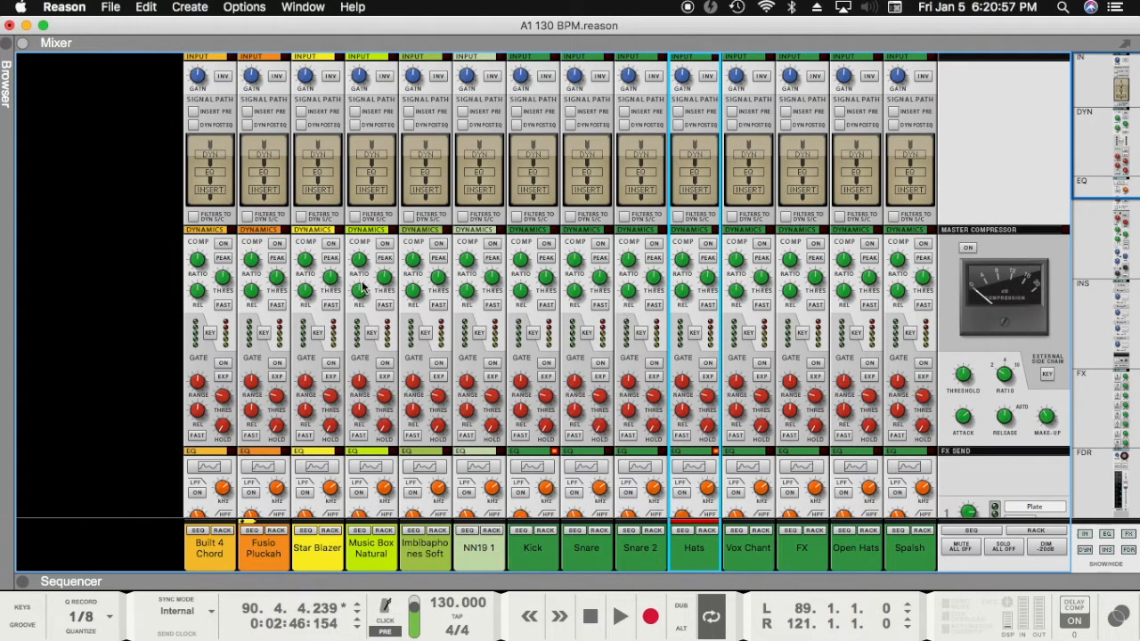
pyautogui.scroll(-6, 661, 372)
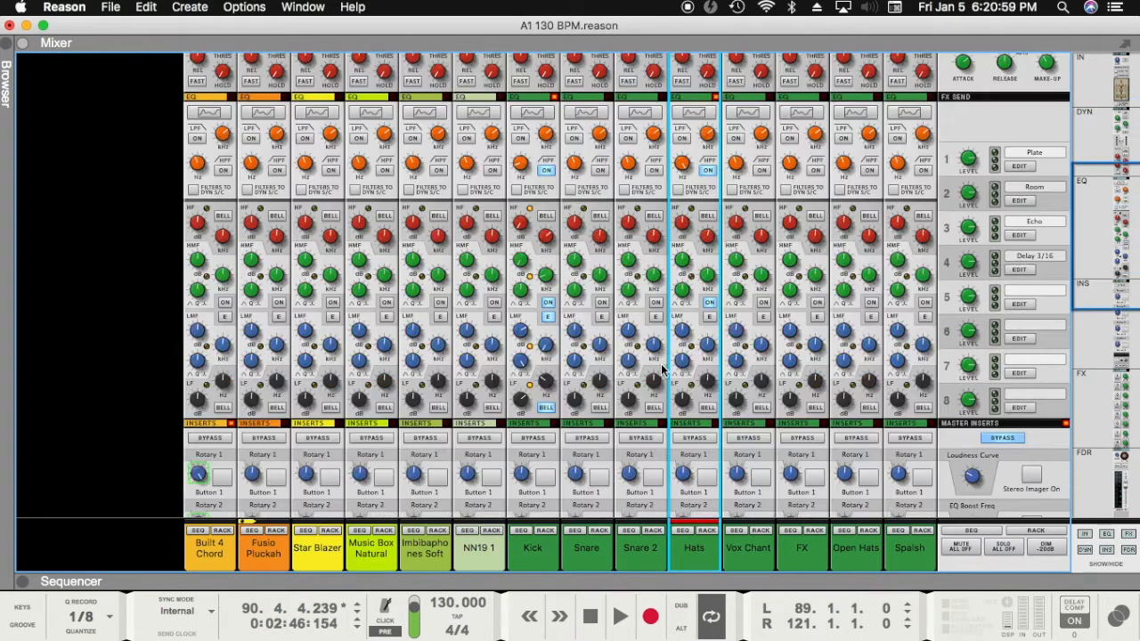
# Step: Try raising the Vox Chant fader during playback, then pull it fully back down
pyautogui.scroll(-6, 662, 372)
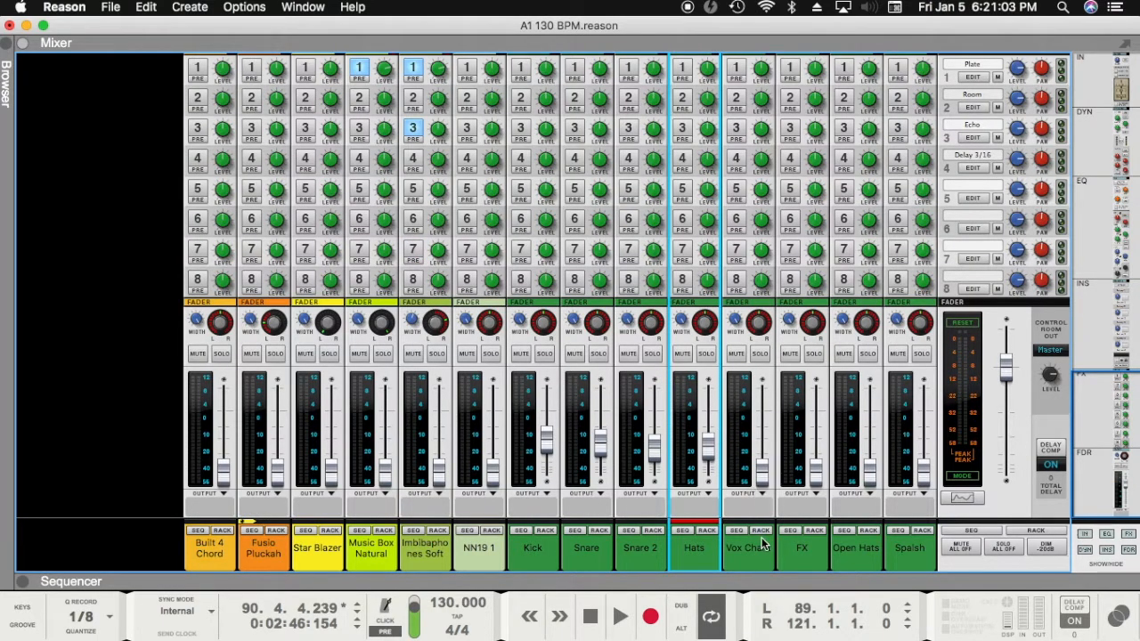
pyautogui.moveTo(763, 469)
pyautogui.mouseDown()
pyautogui.moveTo(762, 445)
pyautogui.moveTo(753, 452)
pyautogui.mouseUp()
pyautogui.press('space')
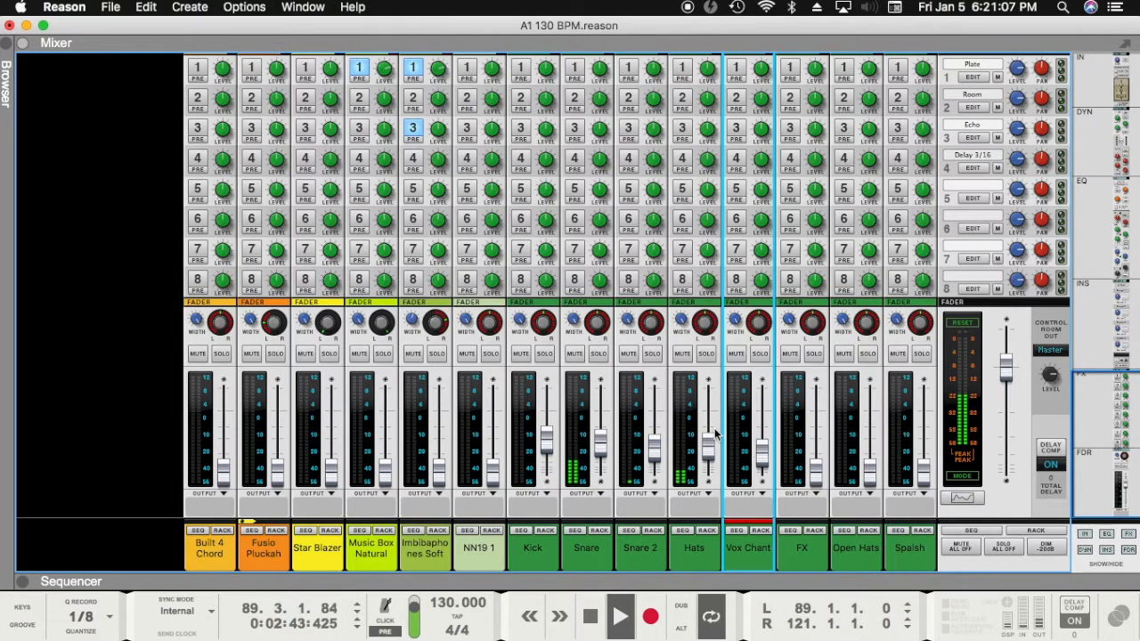
pyautogui.moveTo(764, 452); pyautogui.dragTo(763, 485)
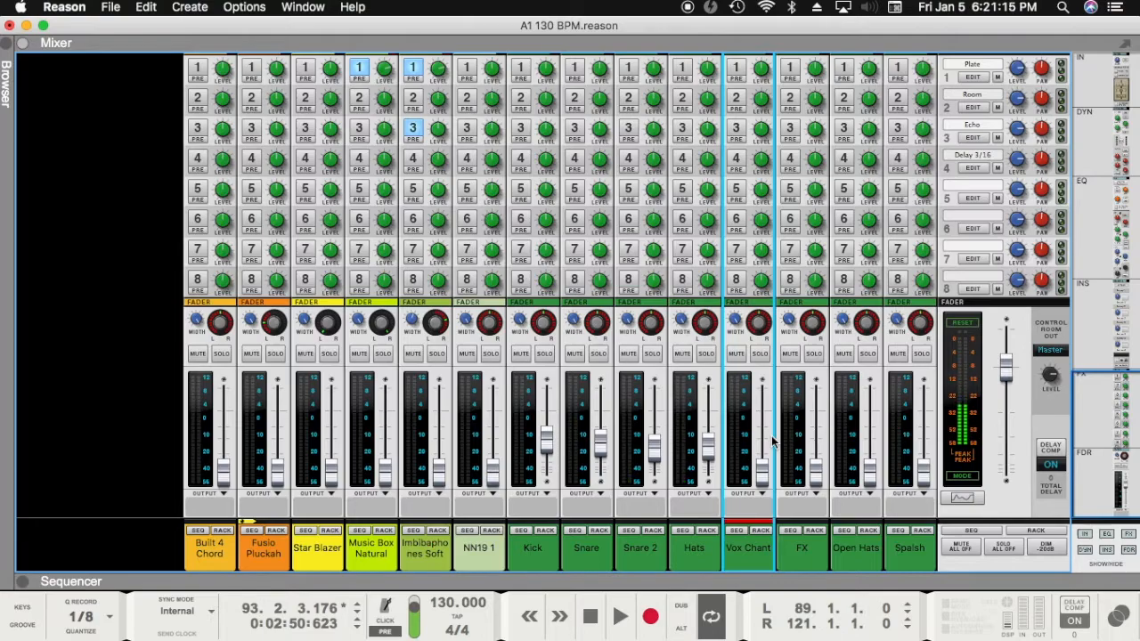
# Step: Raise drum channel 1's level in the Vox Chant Redrum during playback and return to the mixer
pyautogui.click(757, 532)
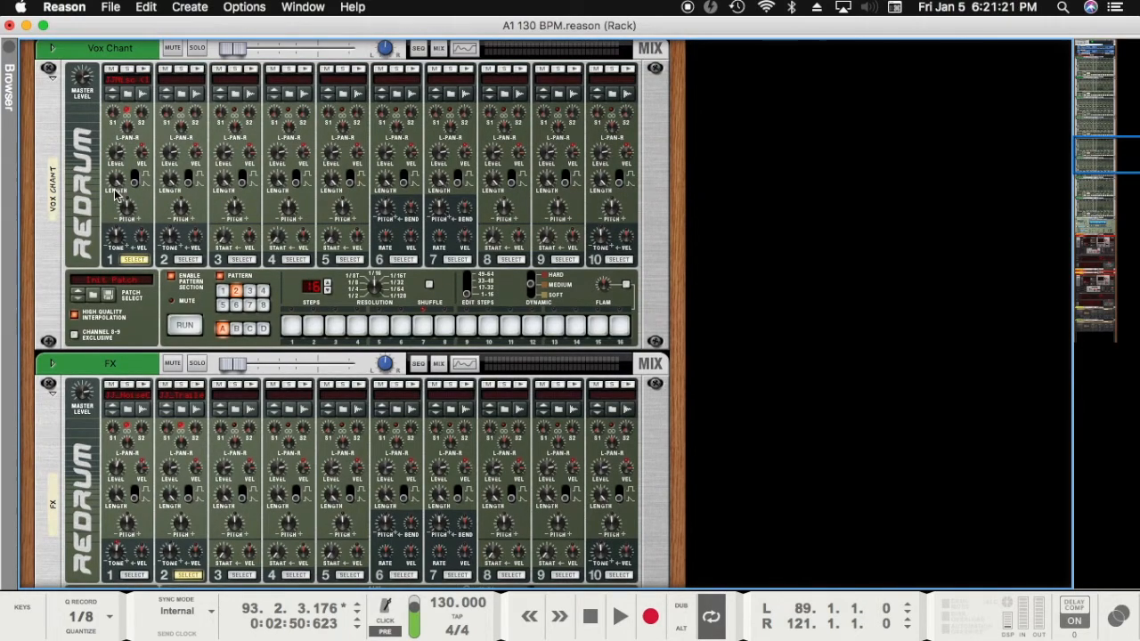
pyautogui.moveTo(114, 194)
pyautogui.press('space')
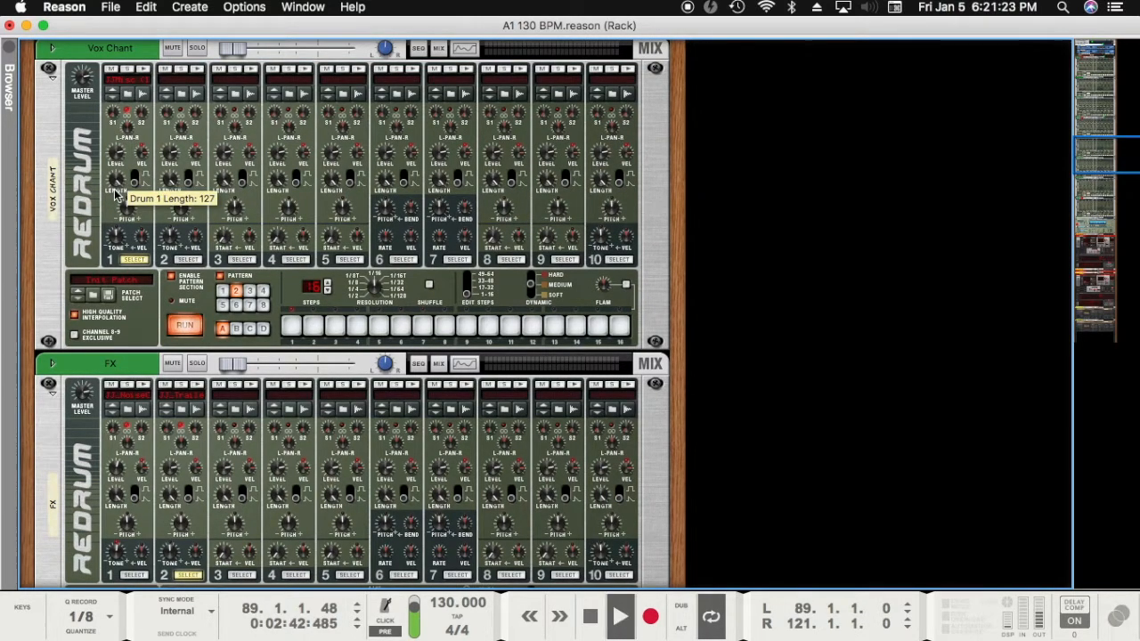
pyautogui.moveTo(114, 159); pyautogui.dragTo(106, 122)
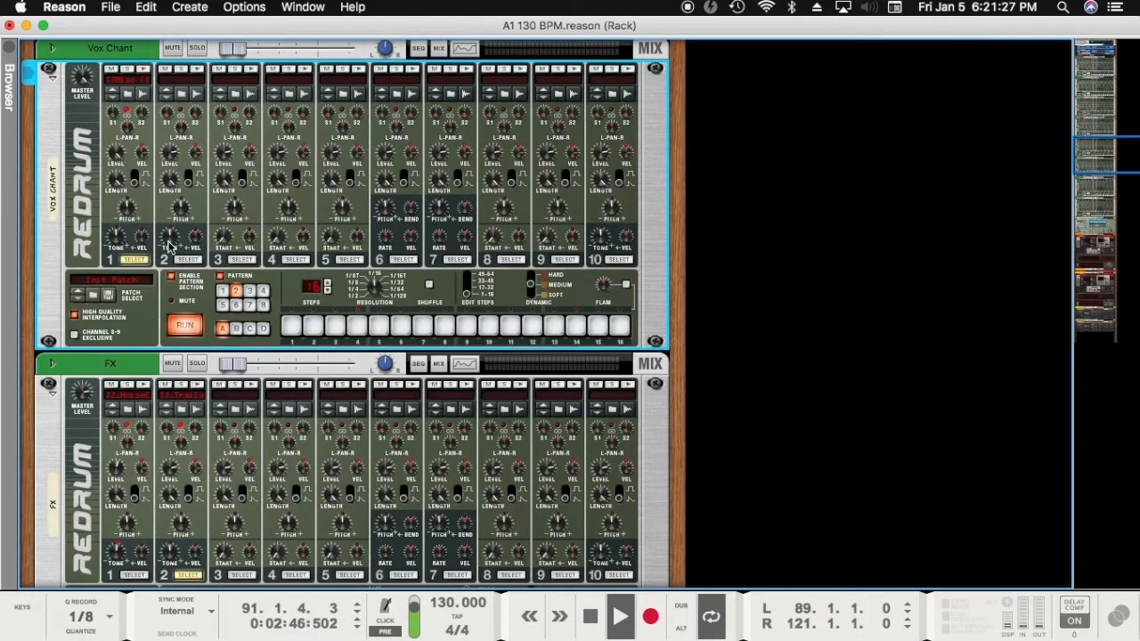
pyautogui.press('F5')
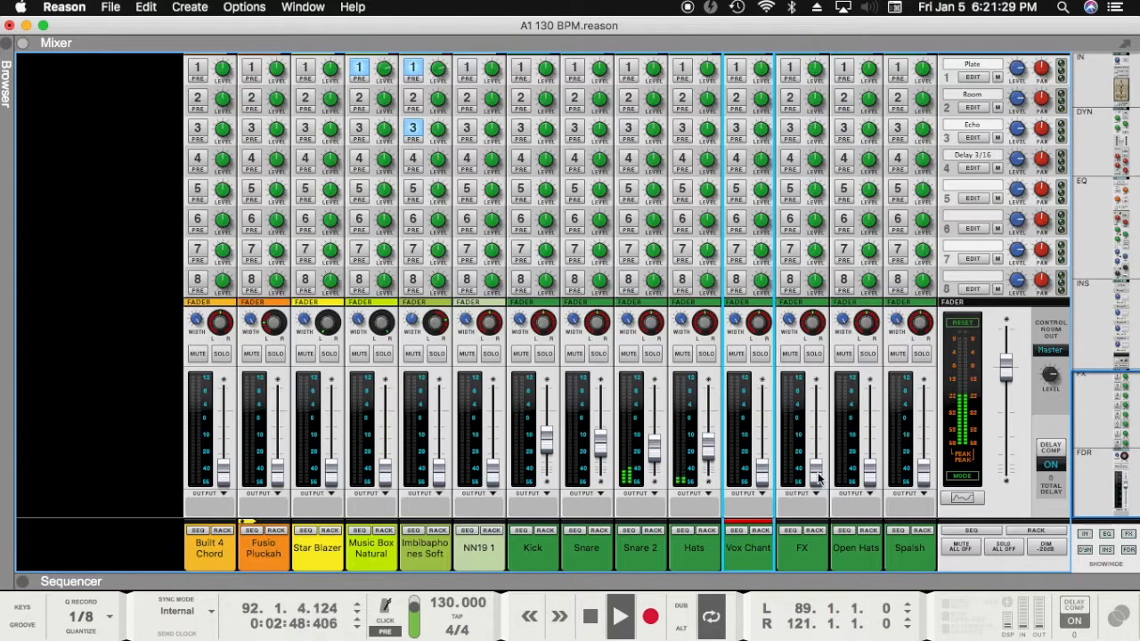
# Step: Raise the Vox Chant fader to about -27 dB during playback, stop, and briefly check its Redrum in the rack
pyautogui.moveTo(760, 479); pyautogui.dragTo(762, 456)
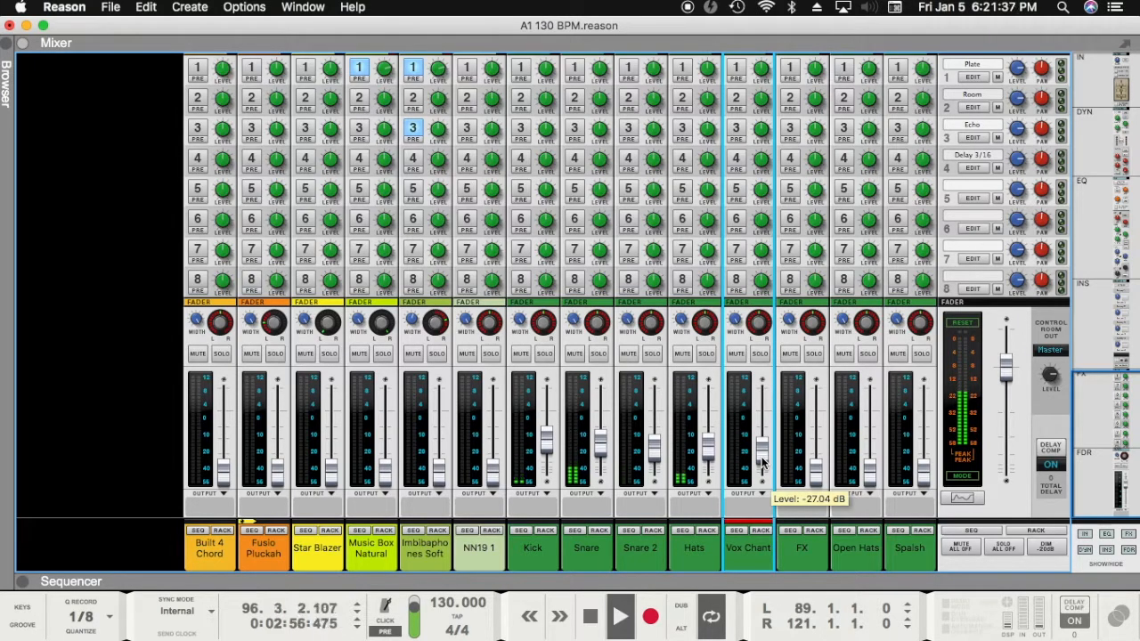
pyautogui.press('space')
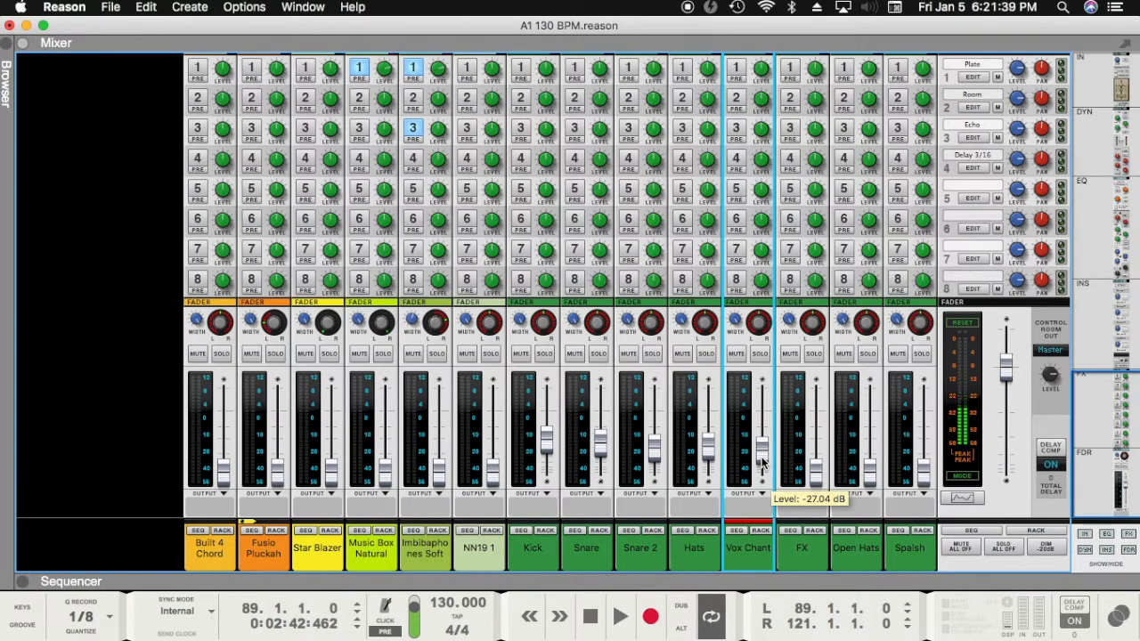
pyautogui.press('F6')
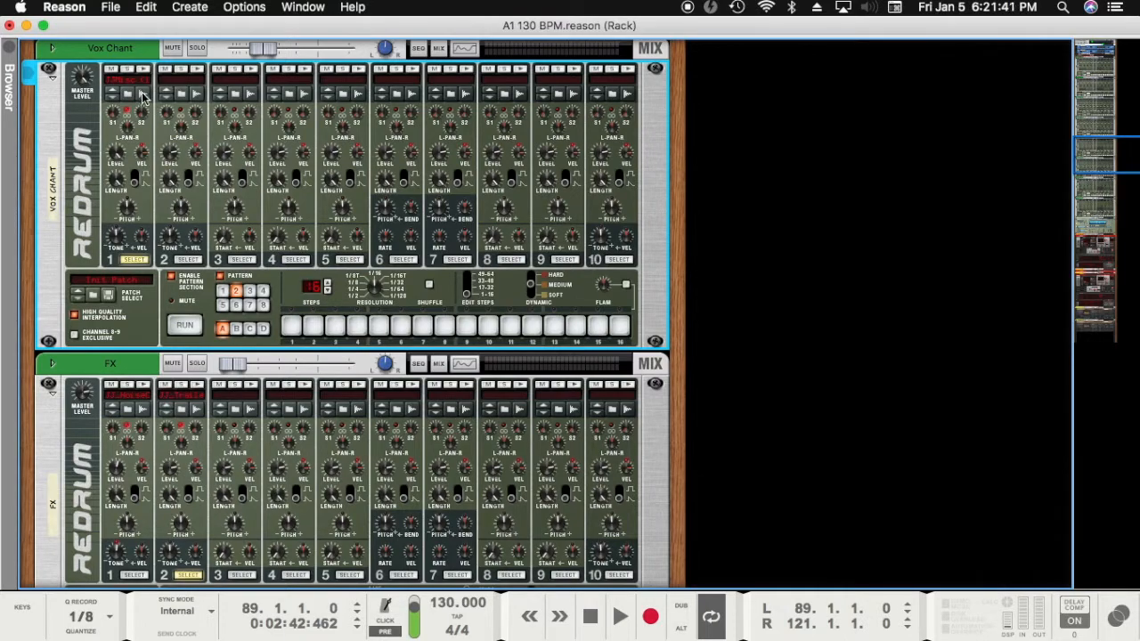
pyautogui.press('F5')
# Step: Move the FX channel out of the drum group so it sits between NN19 1 and Kick
pyautogui.click(812, 467)
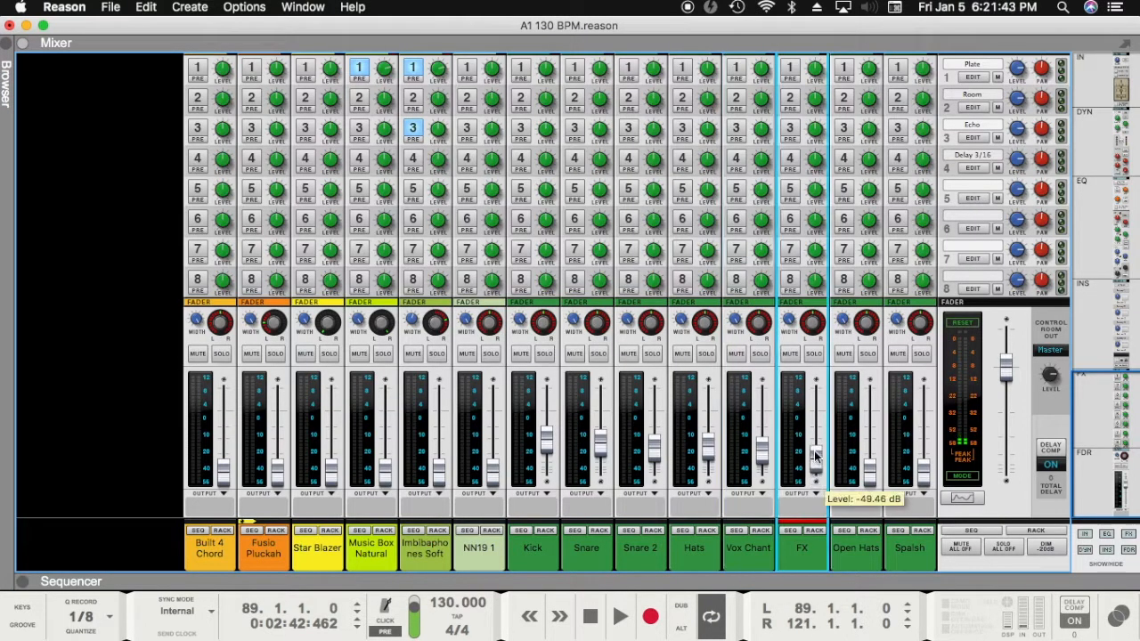
pyautogui.moveTo(812, 549); pyautogui.dragTo(913, 549)
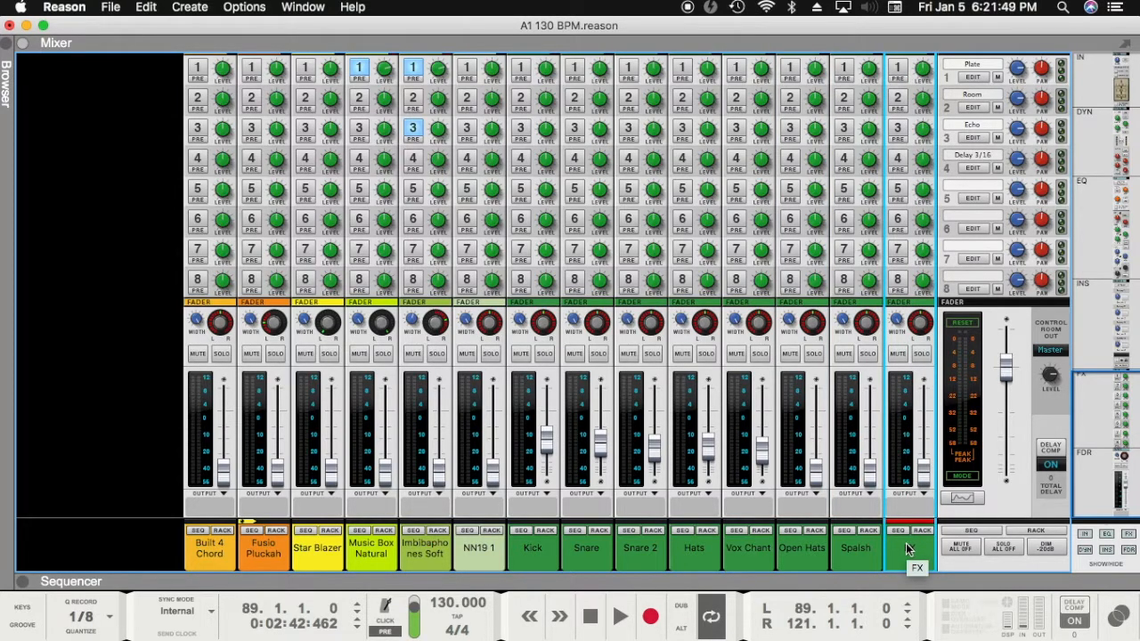
pyautogui.moveTo(908, 550); pyautogui.dragTo(494, 548)
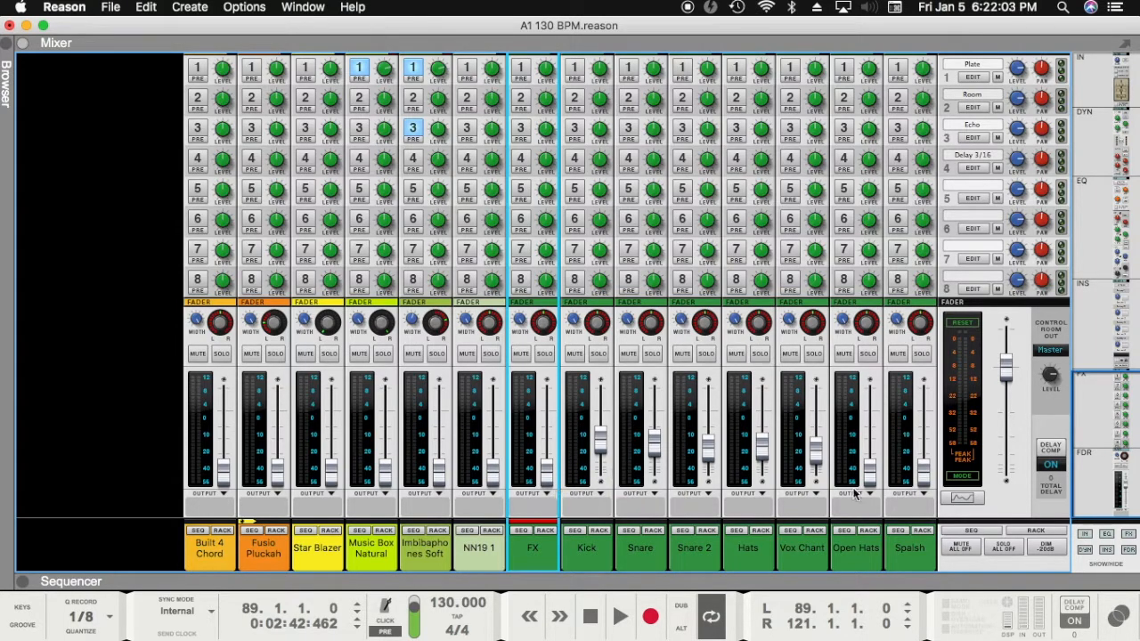
# Step: Raise the Open Hats fader, start playback, and adjust drum channel 1's level in the Open Hats Redrum
pyautogui.moveTo(868, 470)
pyautogui.mouseDown()
pyautogui.moveTo(871, 447)
pyautogui.moveTo(869, 457)
pyautogui.mouseUp()
pyautogui.press('space')
pyautogui.press('F6')
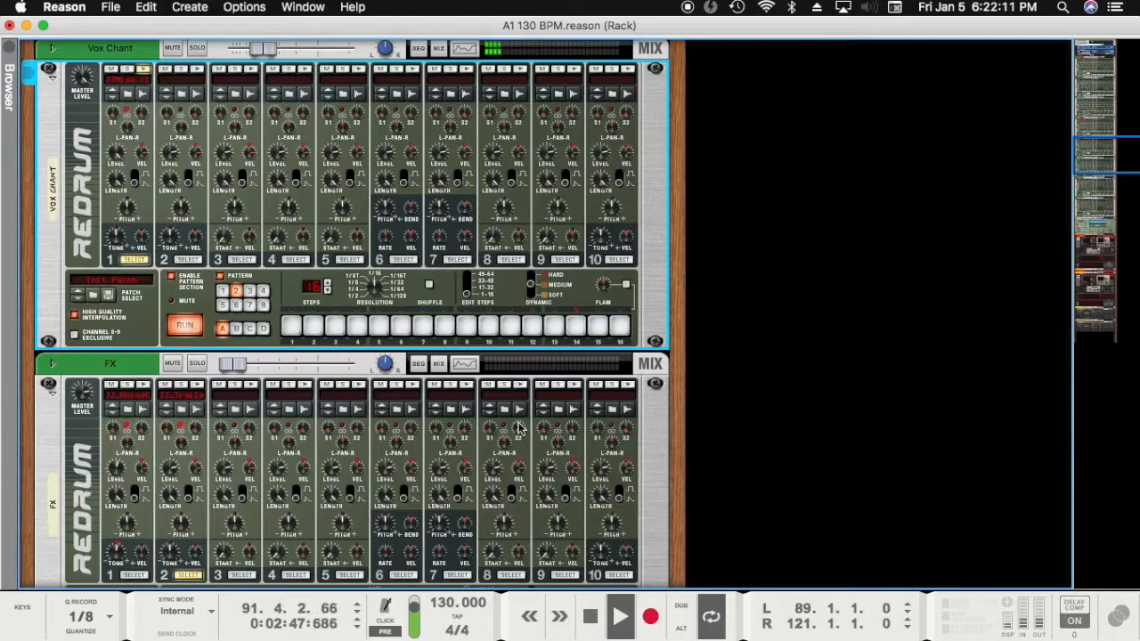
pyautogui.scroll(-1, 170, 410)
pyautogui.scroll(1, 170, 410)
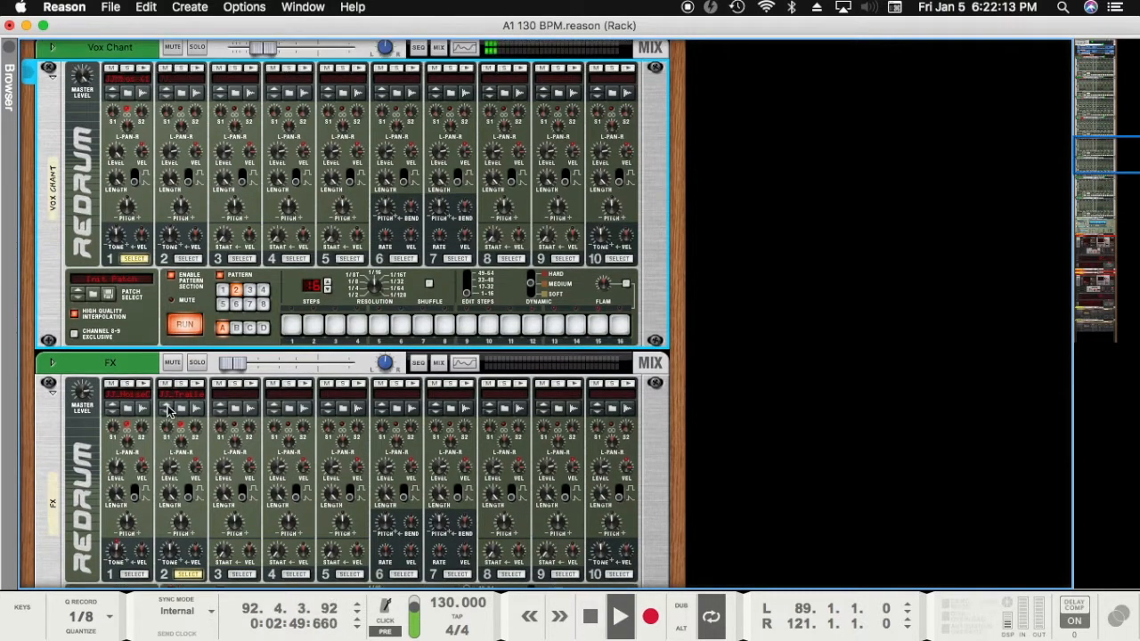
pyautogui.scroll(-10, 169, 418)
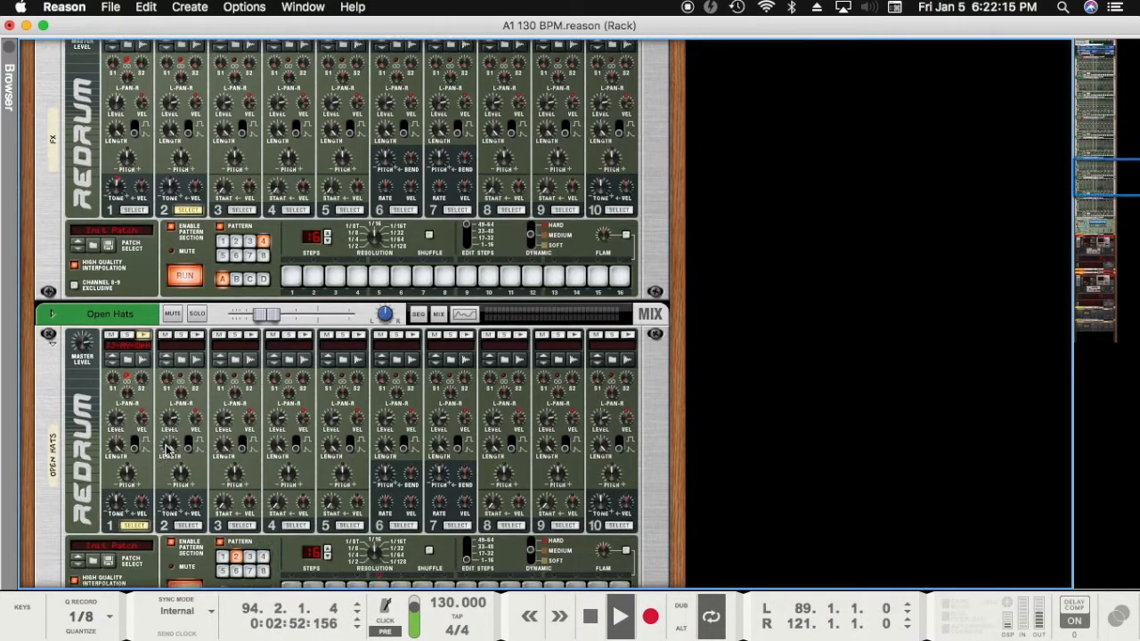
pyautogui.scroll(-3, 166, 450)
pyautogui.click(127, 352)
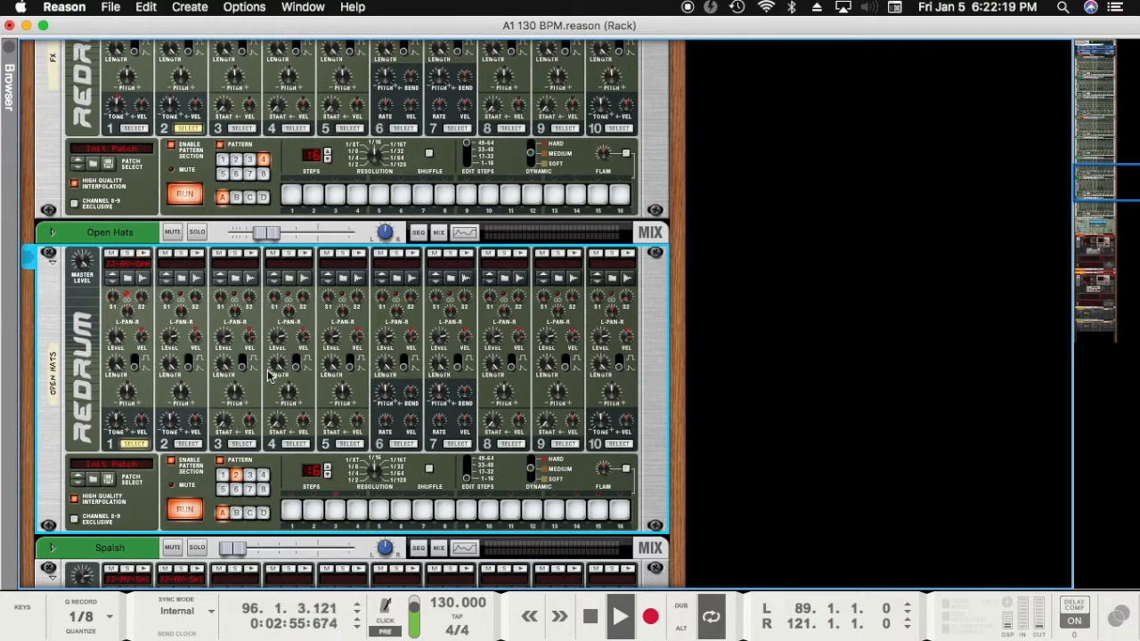
# Step: Return to the mixer and lower the Open Hats fader slightly during playback
pyautogui.press('F5')
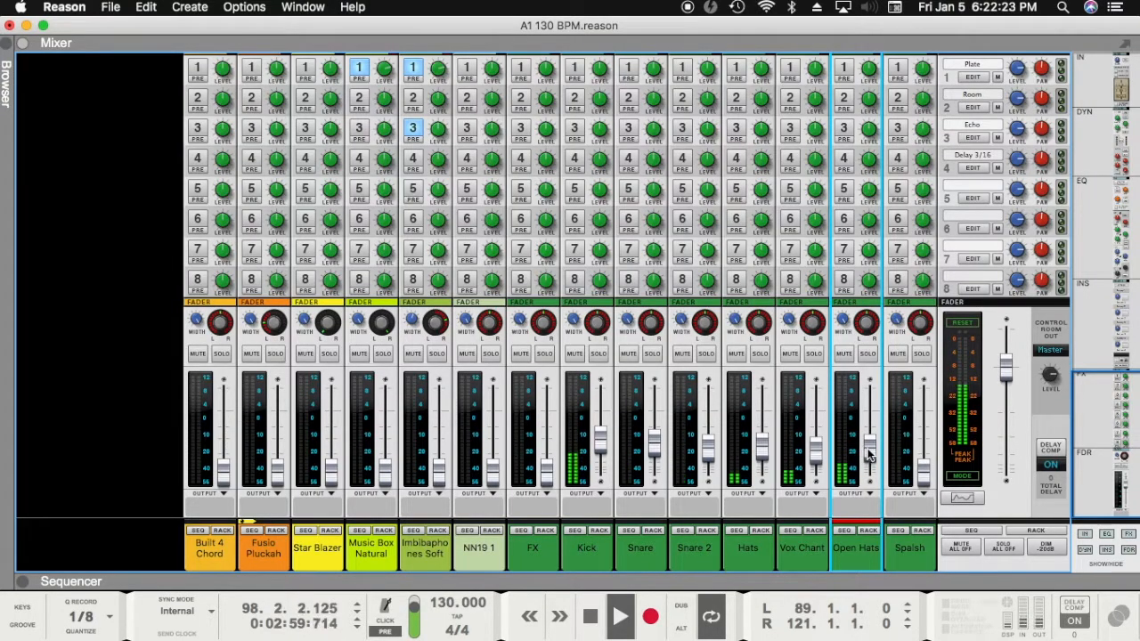
pyautogui.moveTo(869, 460)
pyautogui.scroll(-3, 869, 460)
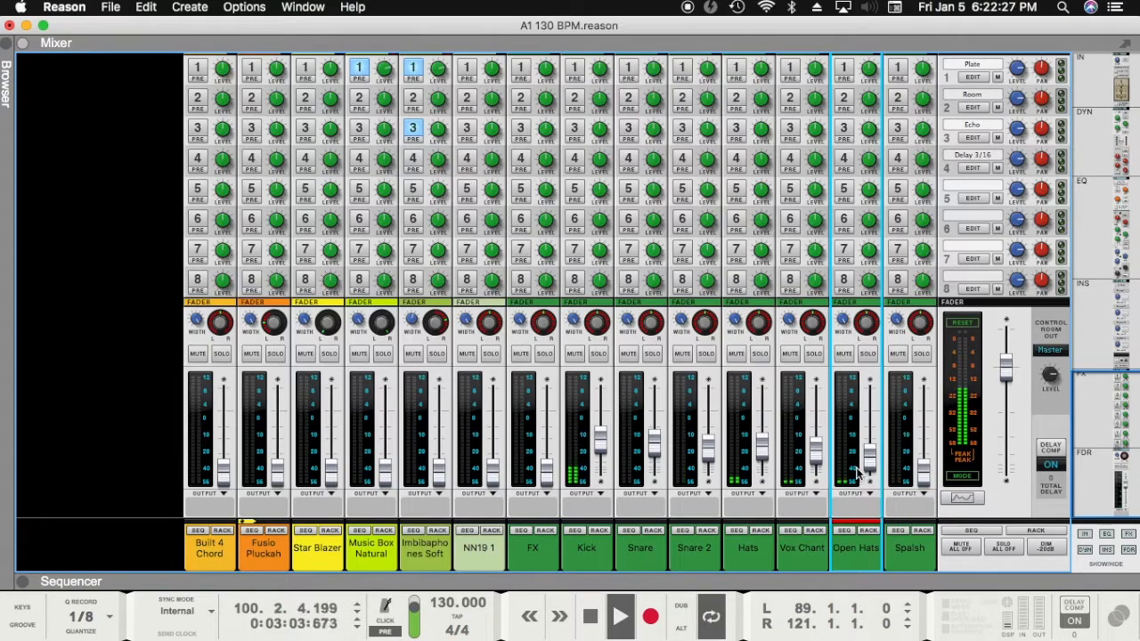
# Step: Raise the Spalsh fader to about -35.22 dB during playback and view the sequencer alongside the mixer
pyautogui.click(924, 470)
pyautogui.scroll(5, 923, 467)
pyautogui.scroll(1, 923, 467)
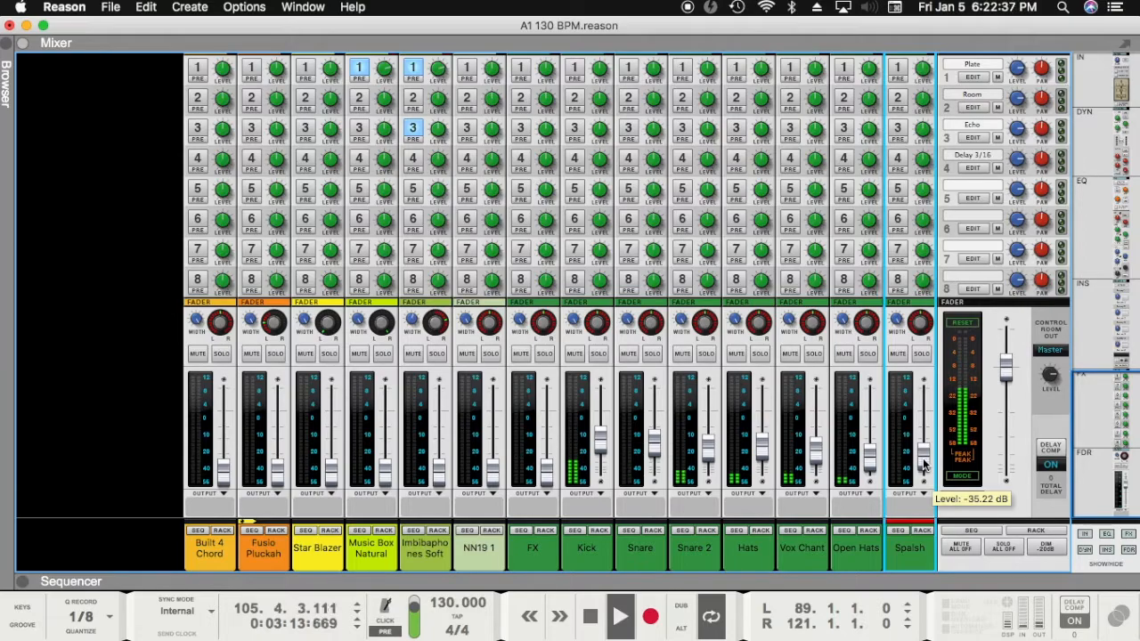
pyautogui.press('F7')
pyautogui.hotkey('F5', 'F7')
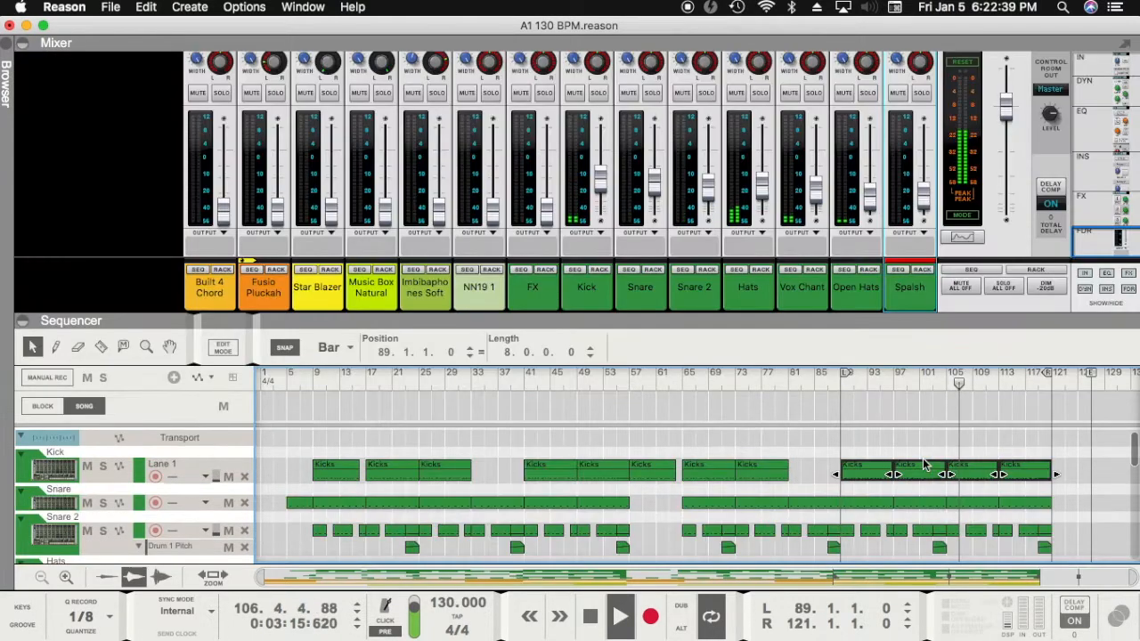
# Step: Lower drum channel 2's level in the Spalsh Redrum during playback and return to the mixer
pyautogui.press('F6')
pyautogui.scroll(-5, 198, 346)
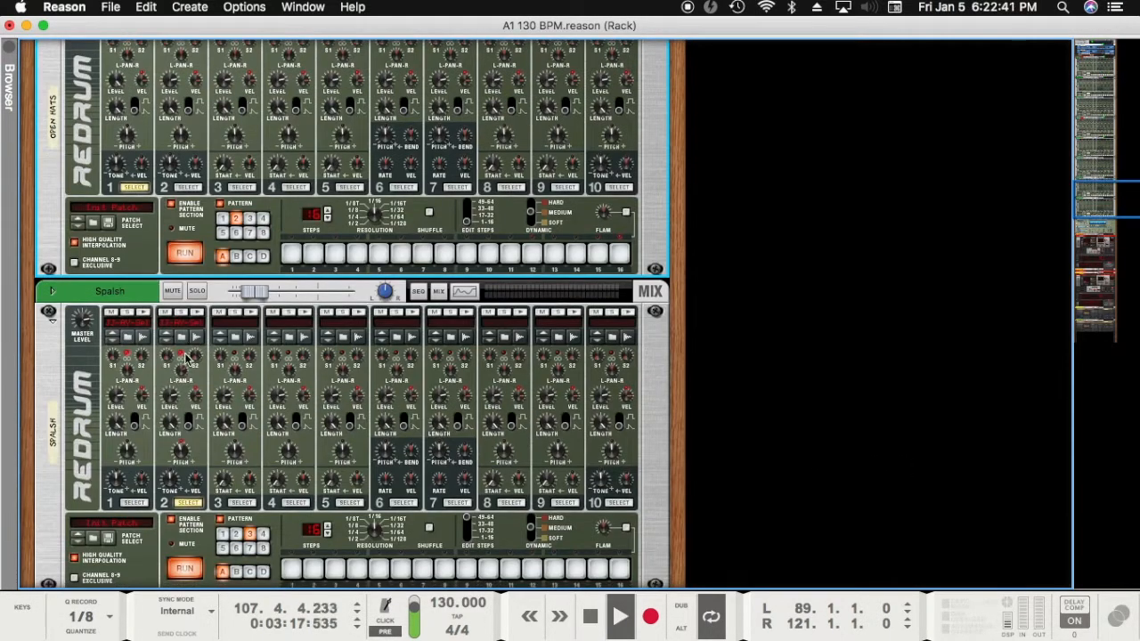
pyautogui.scroll(-2, 189, 356)
pyautogui.click(88, 242)
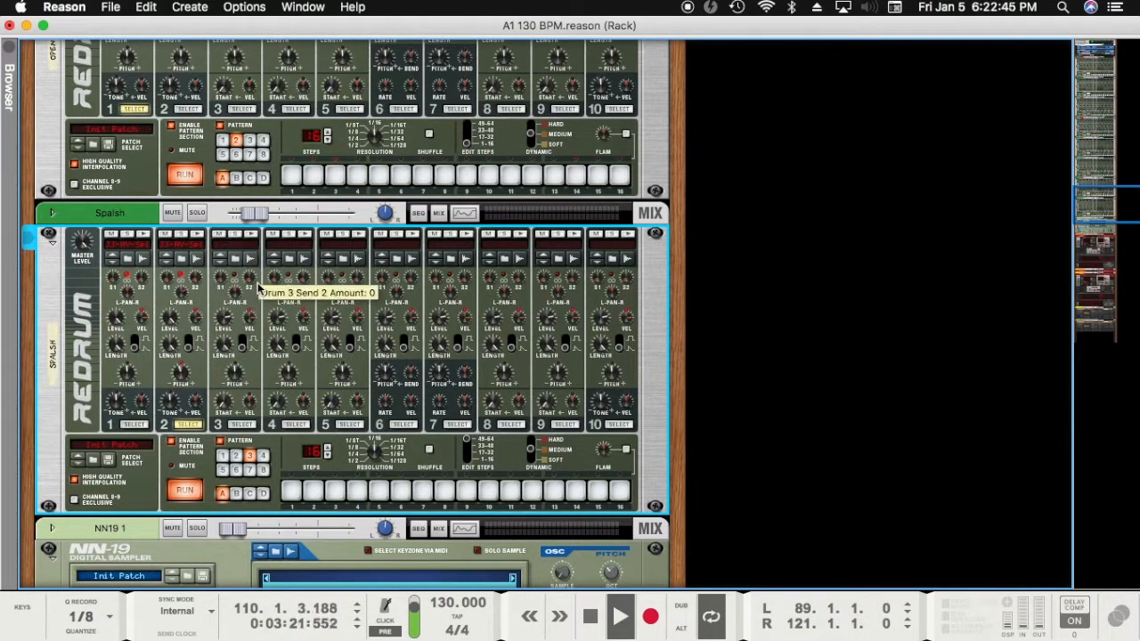
pyautogui.moveTo(172, 316); pyautogui.dragTo(177, 332)
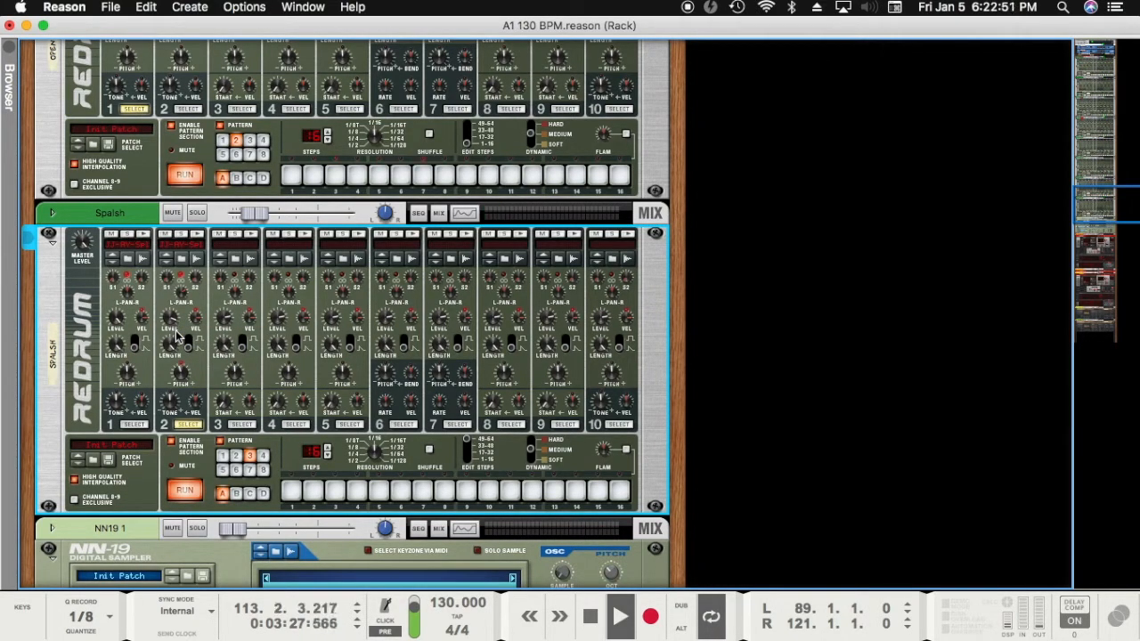
pyautogui.press('F5')
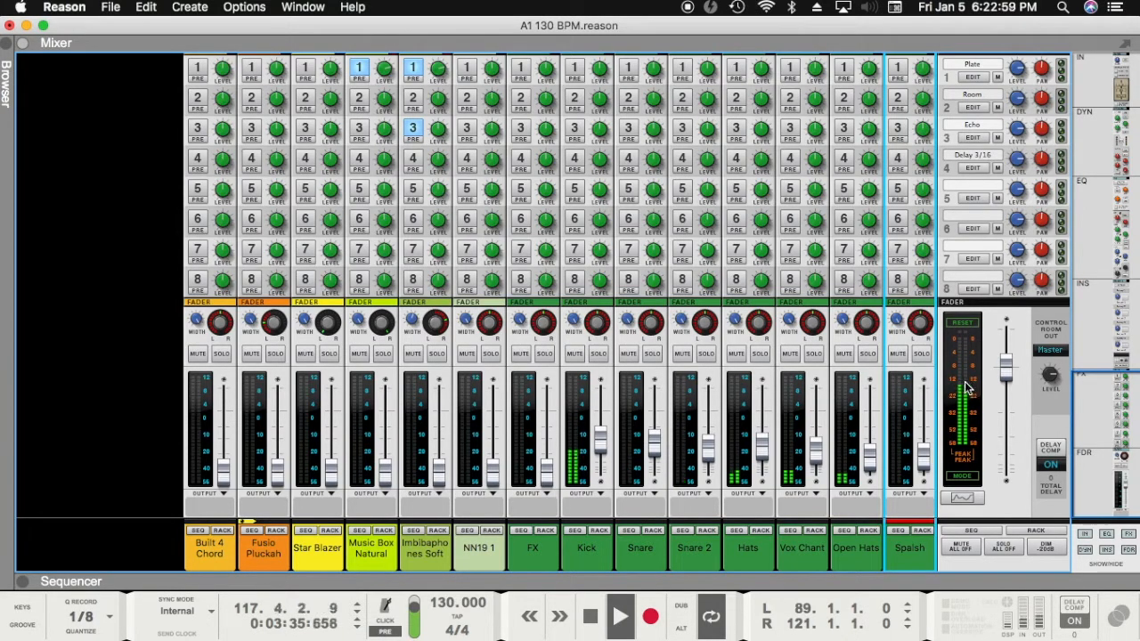
pyautogui.moveTo(924, 450)
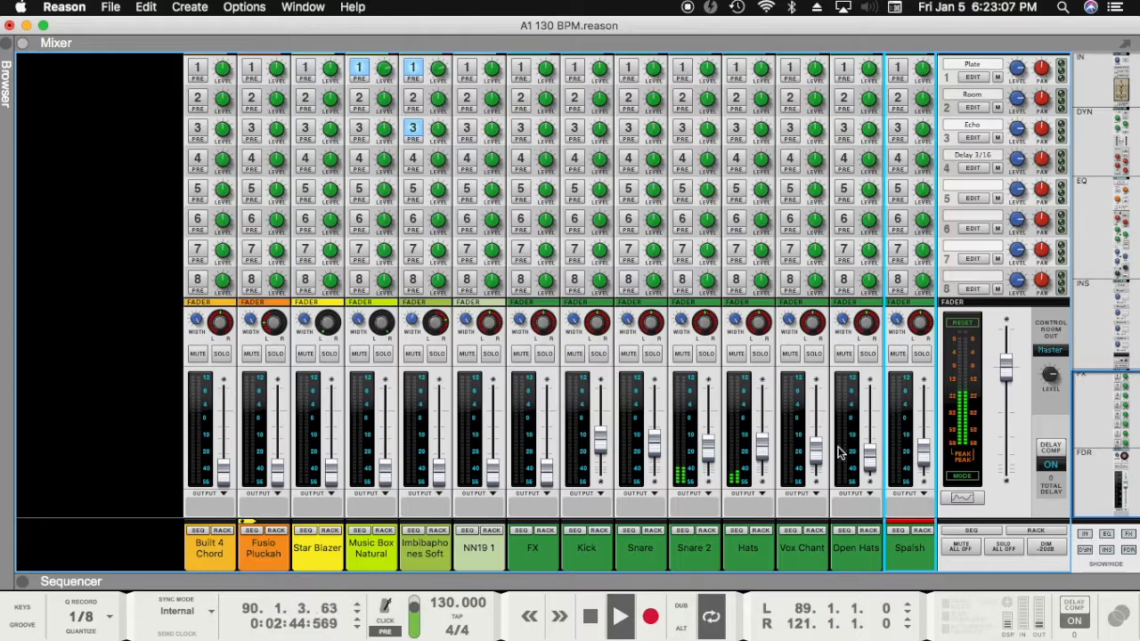
# Step: Enable the Snare 2 channel compressor and set its threshold to about -33.98 dB
pyautogui.click(703, 545)
pyautogui.scroll(15, 703, 544)
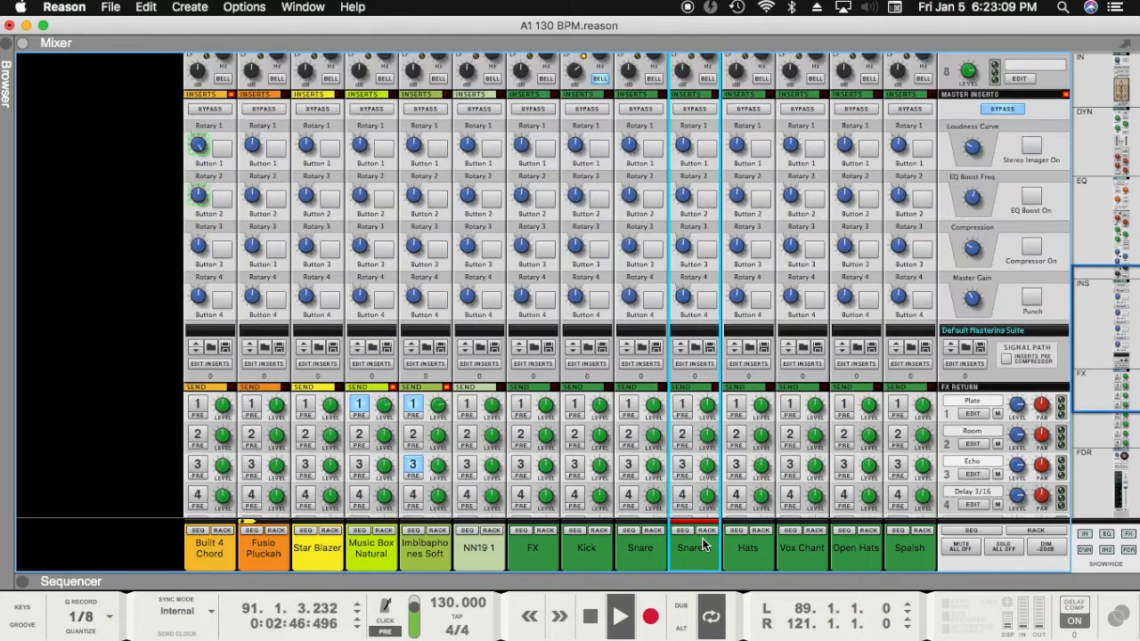
pyautogui.scroll(3, 712, 428)
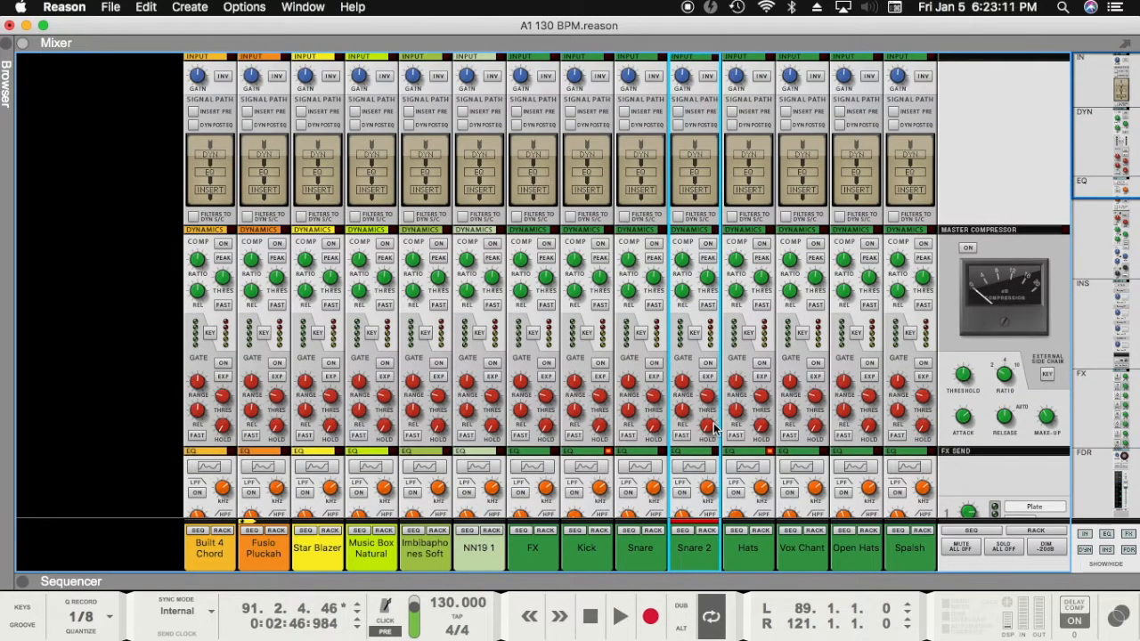
pyautogui.click(707, 242)
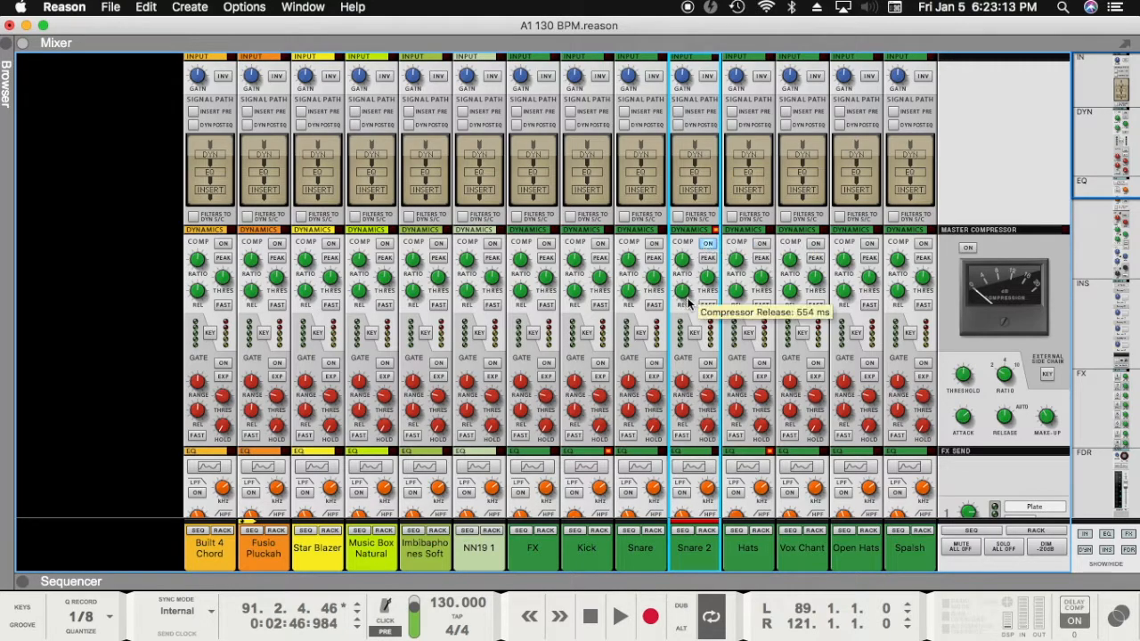
pyautogui.moveTo(704, 281); pyautogui.dragTo(703, 291)
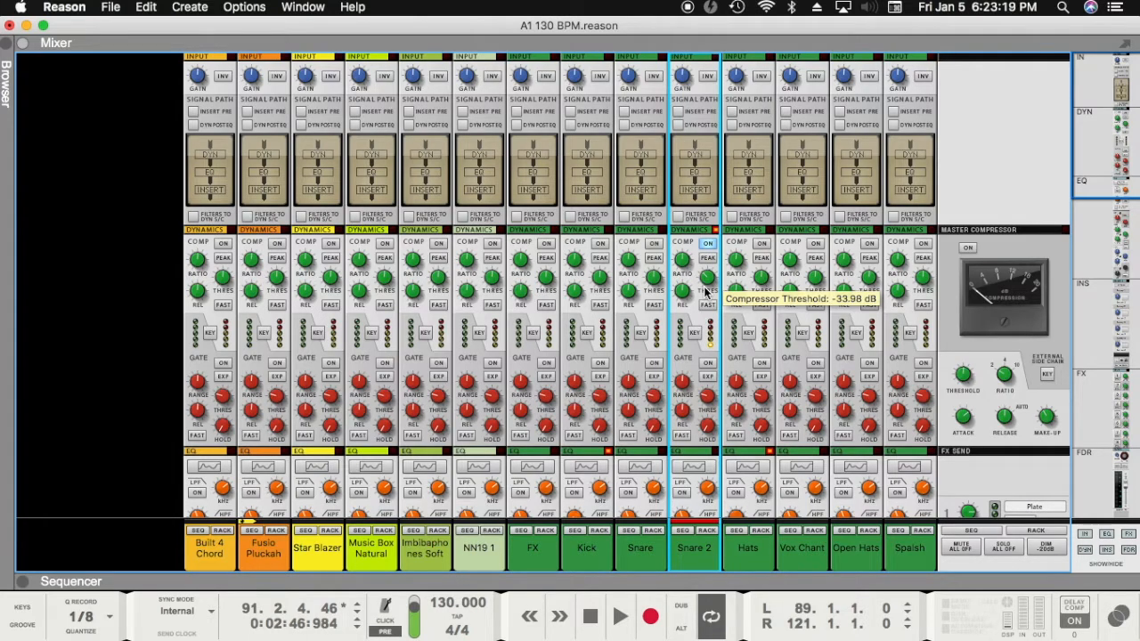
# Step: Examine the Snare 2 compressor's ratio and release, and play from bar 89 while checking its gain reduction and fader level
pyautogui.moveTo(683, 271)
pyautogui.moveTo(680, 294)
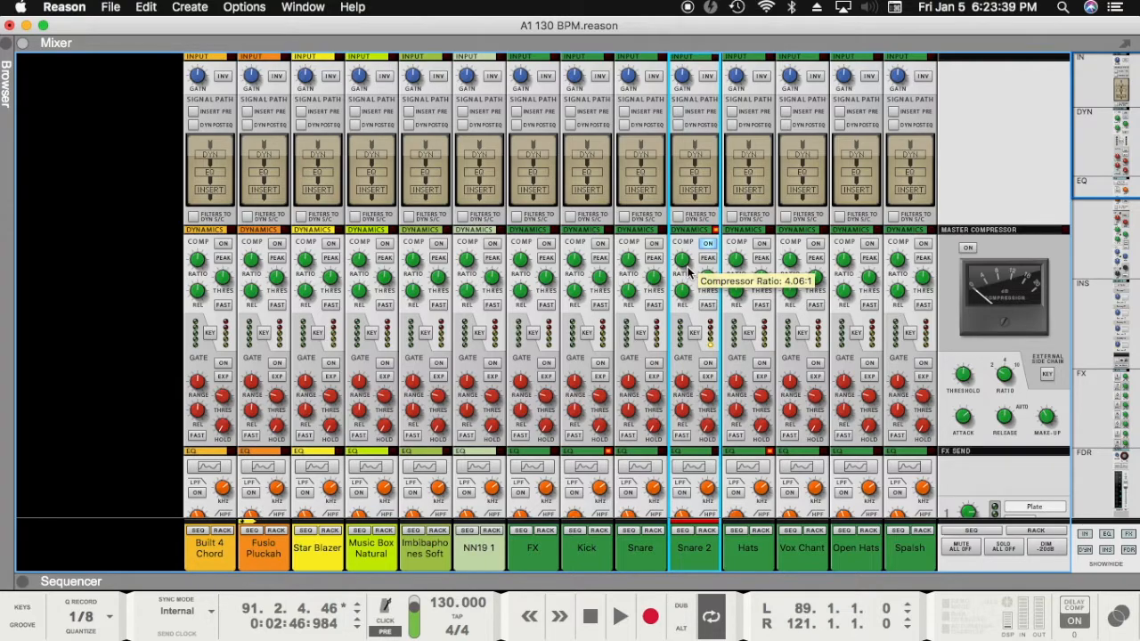
pyautogui.hotkey('shift', 'Return')
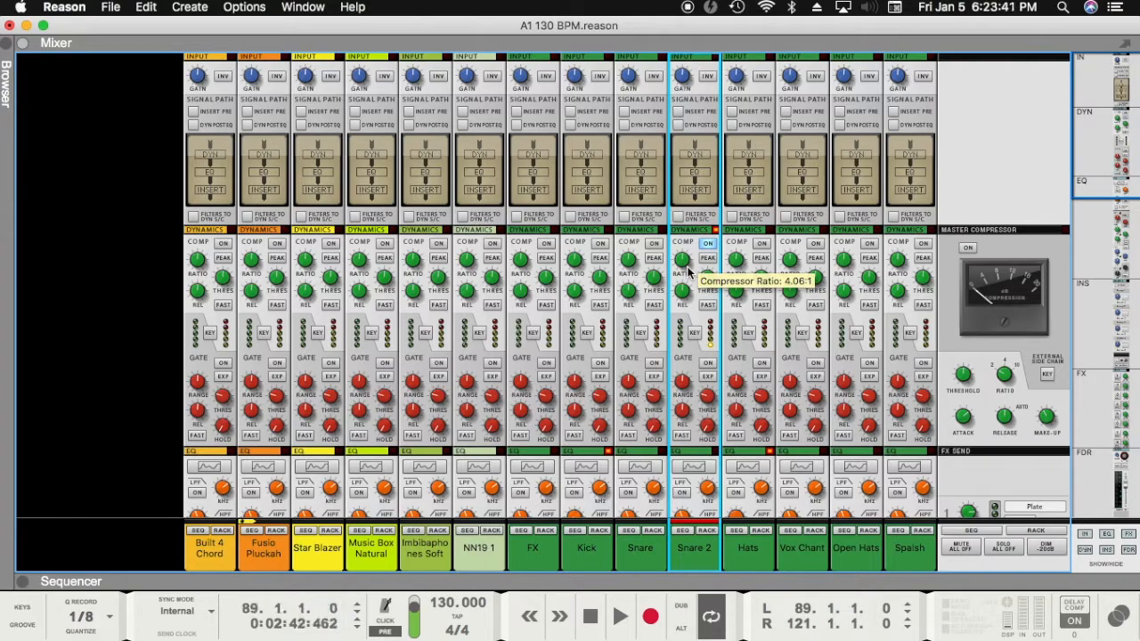
pyautogui.press('space')
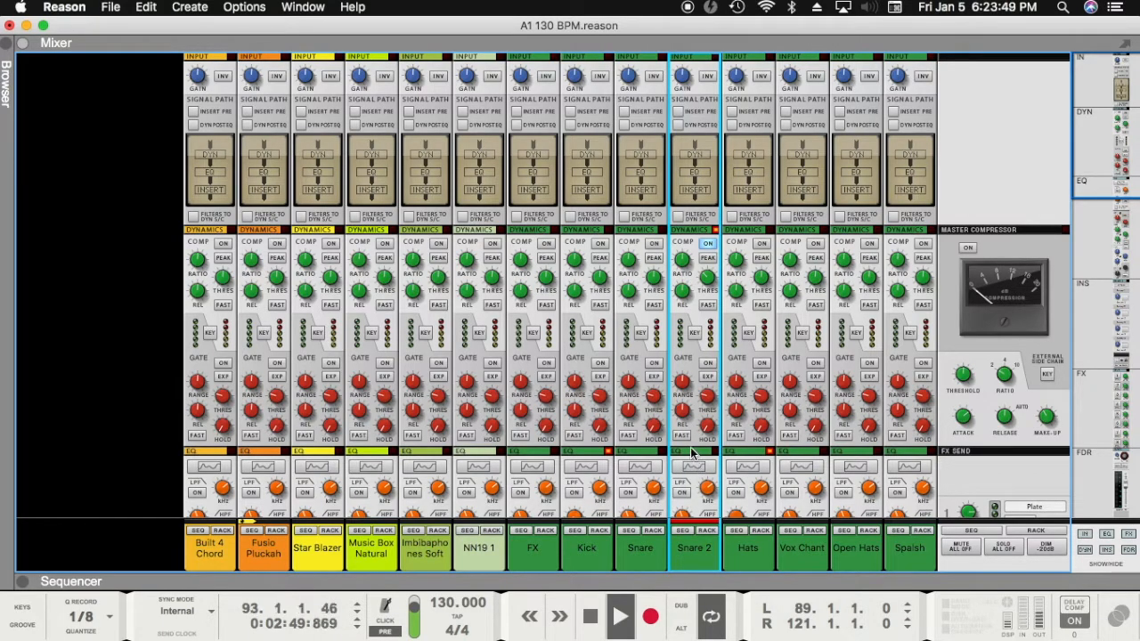
pyautogui.scroll(-15, 693, 452)
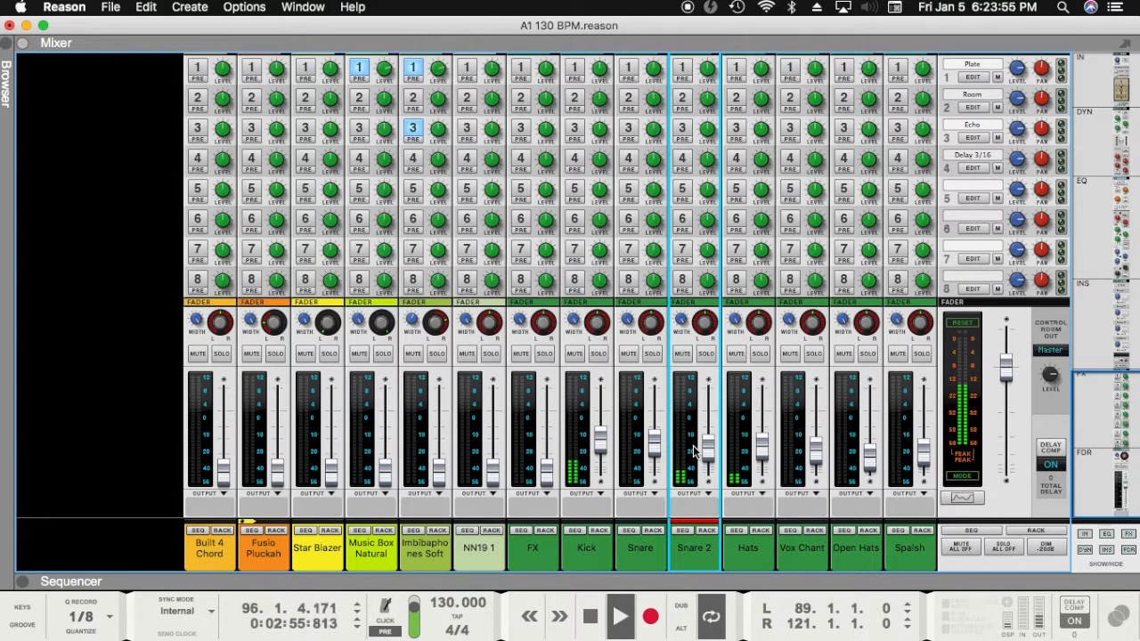
pyautogui.scroll(12, 693, 451)
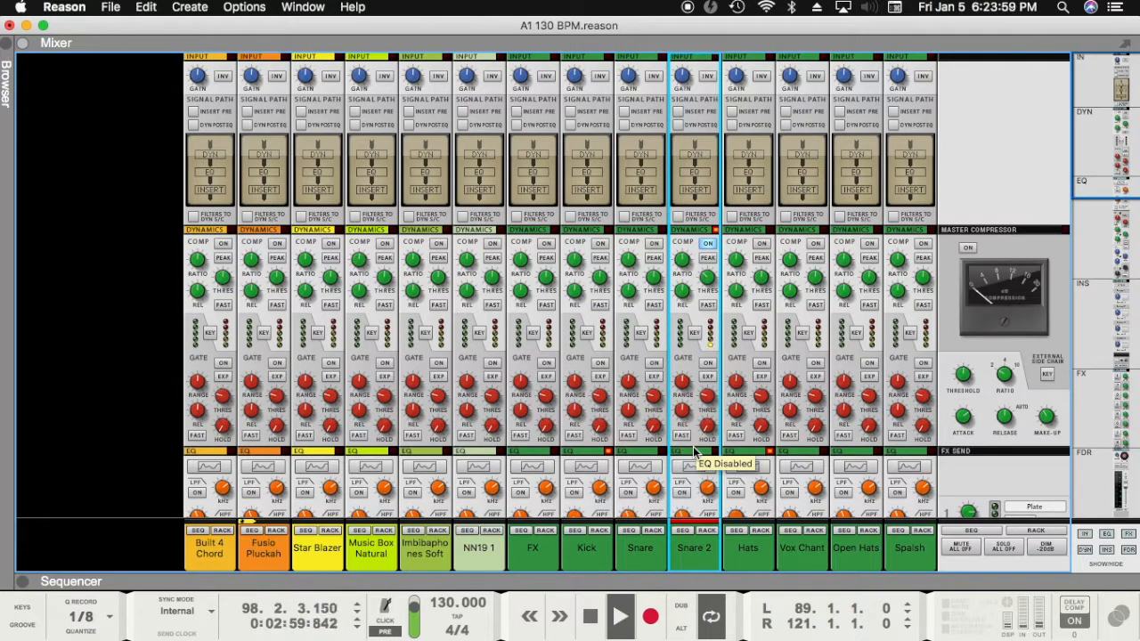
# Step: Select the channels from Snare 2 through Spalsh during playback to check their fader levels, and reduce the selection to Spalsh
pyautogui.scroll(-12, 713, 431)
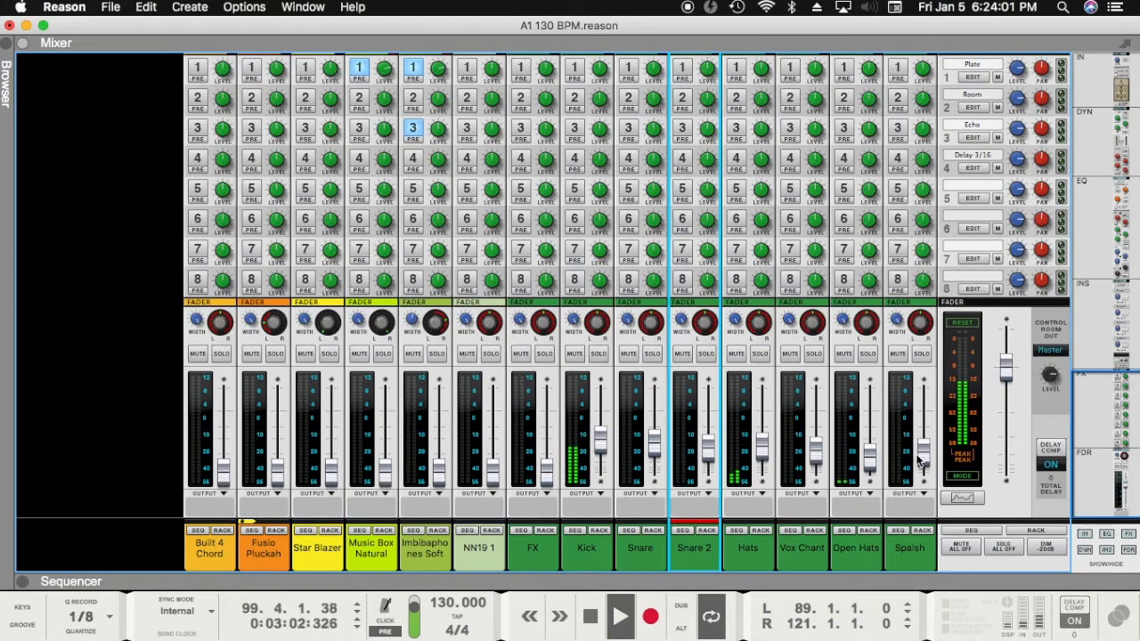
pyautogui.keyDown('shift'); pyautogui.click(921, 458); pyautogui.keyUp('shift')
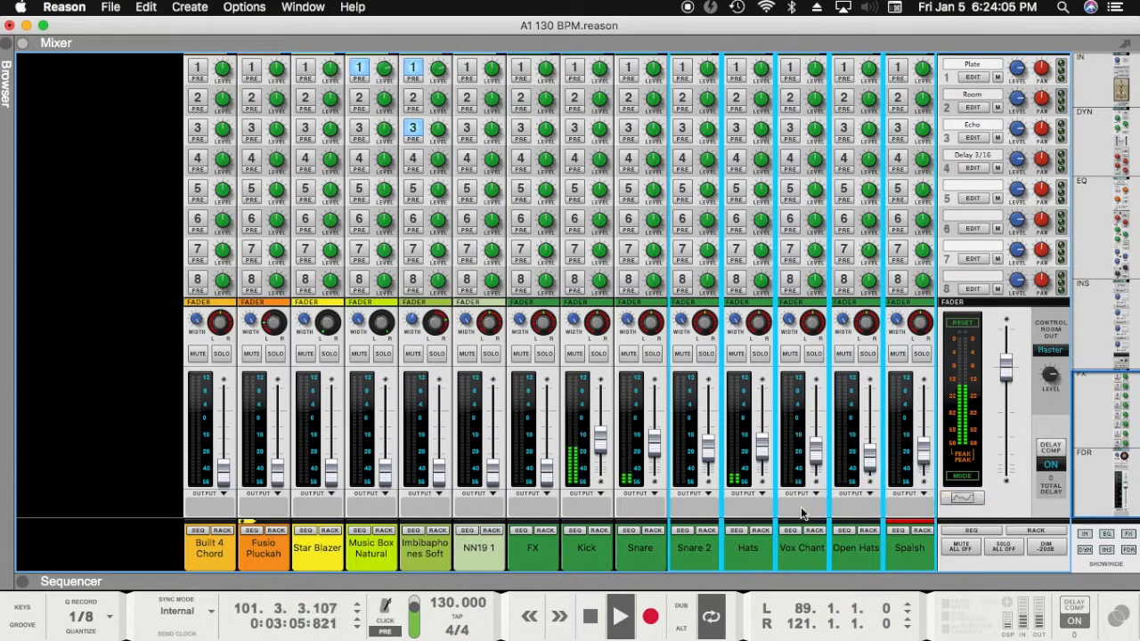
pyautogui.click(710, 554)
pyautogui.click(901, 554)
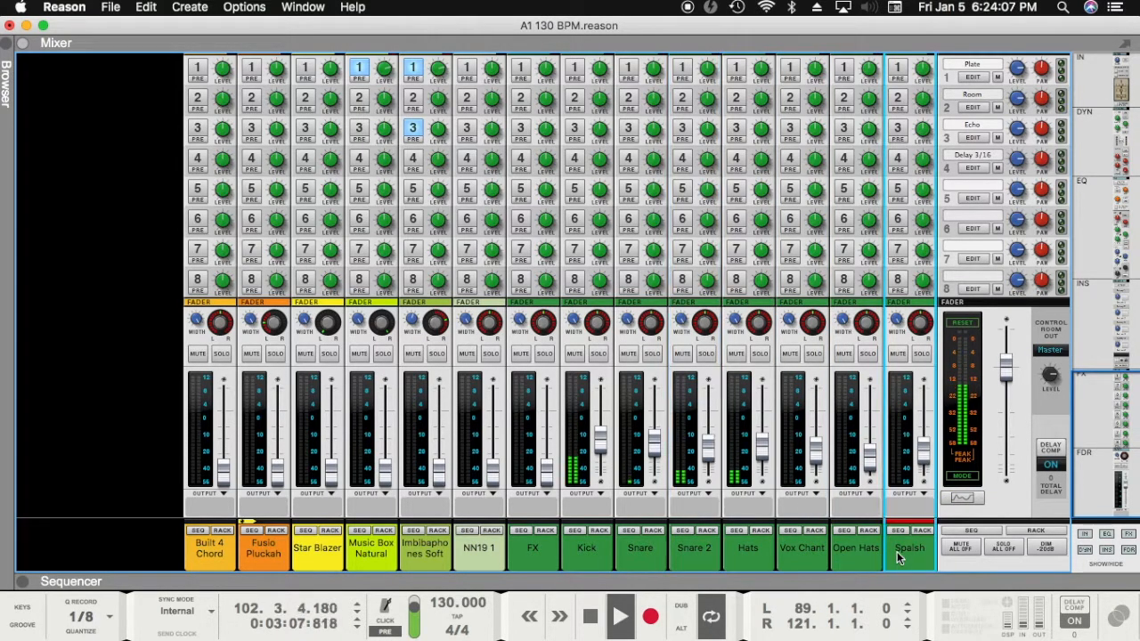
# Step: Lower the Snare 2 compressor threshold to about -43.81 dB and return the stopped playback to bar 89
pyautogui.scroll(10, 722, 545)
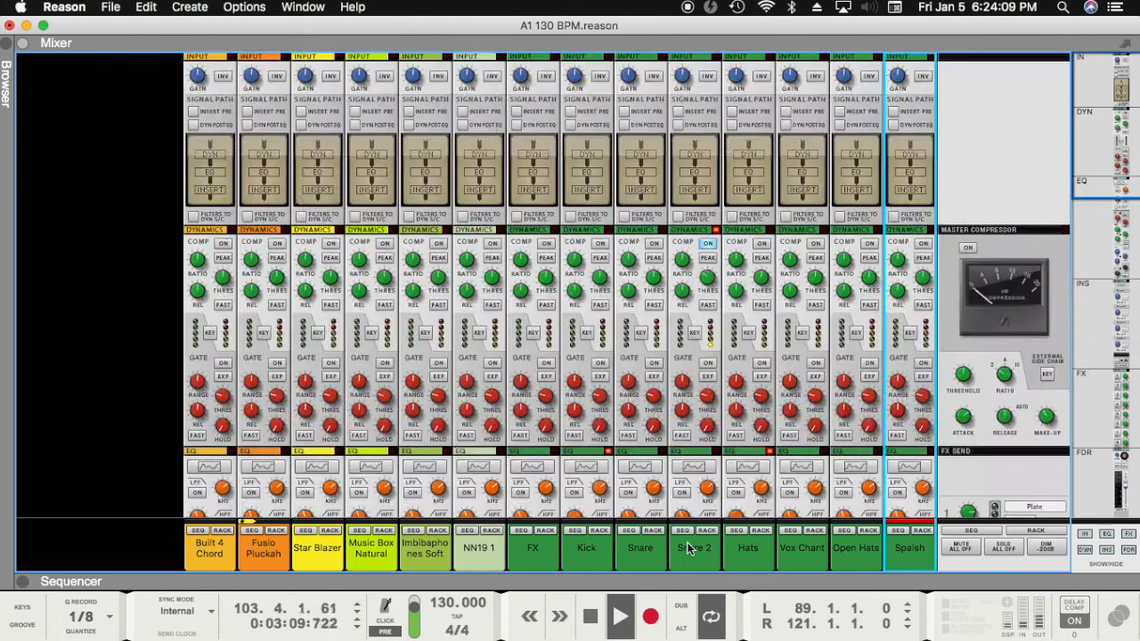
pyautogui.moveTo(707, 278); pyautogui.dragTo(705, 281)
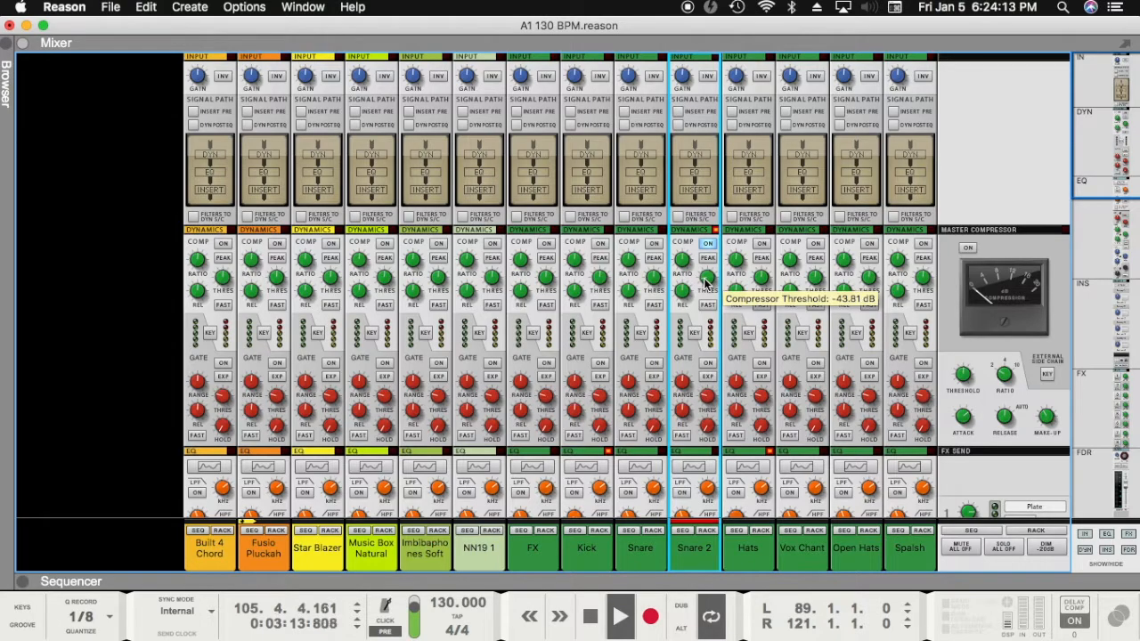
pyautogui.hotkey('shift', 'Return')
pyautogui.hotkey('shift', 'Return')
pyautogui.hotkey('shift', 'Return')
pyautogui.hotkey('shift', 'Return')
# Step: Select the Spalsh channel and check its fader level
pyautogui.scroll(-10, 695, 258)
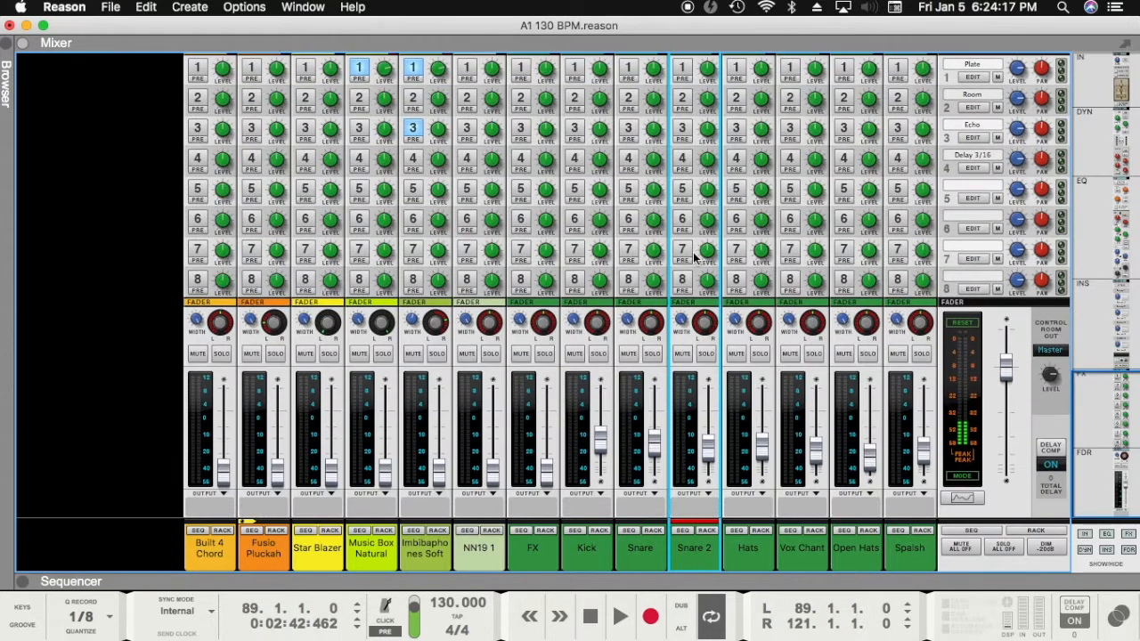
pyautogui.click(922, 461)
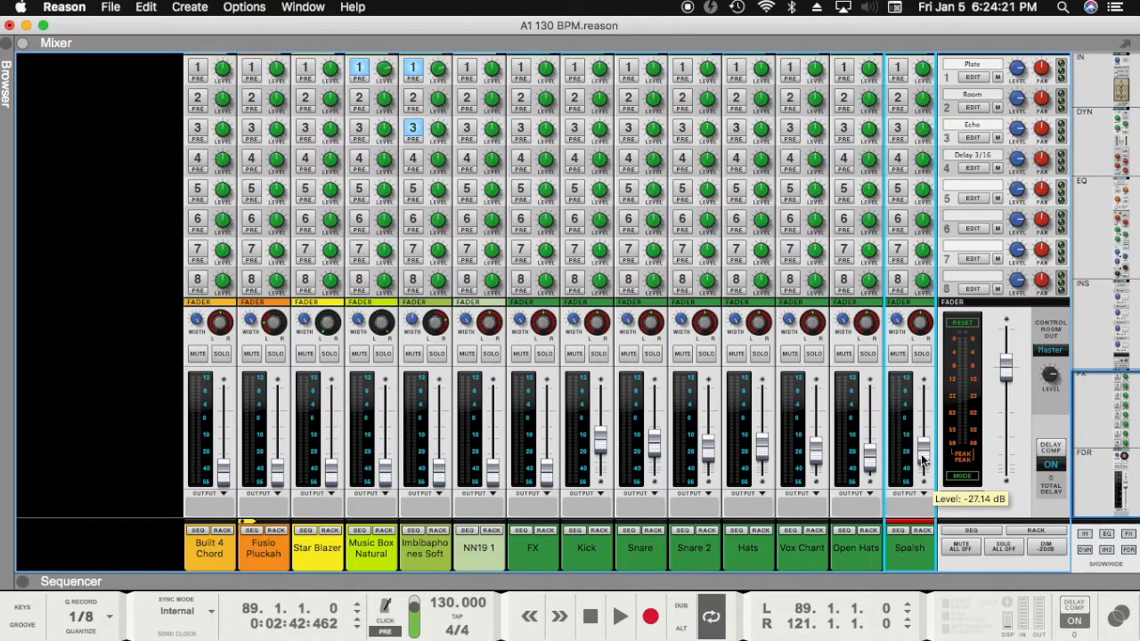
pyautogui.moveTo(924, 459); pyautogui.dragTo(922, 456)
pyautogui.moveTo(922, 455); pyautogui.dragTo(921, 452)
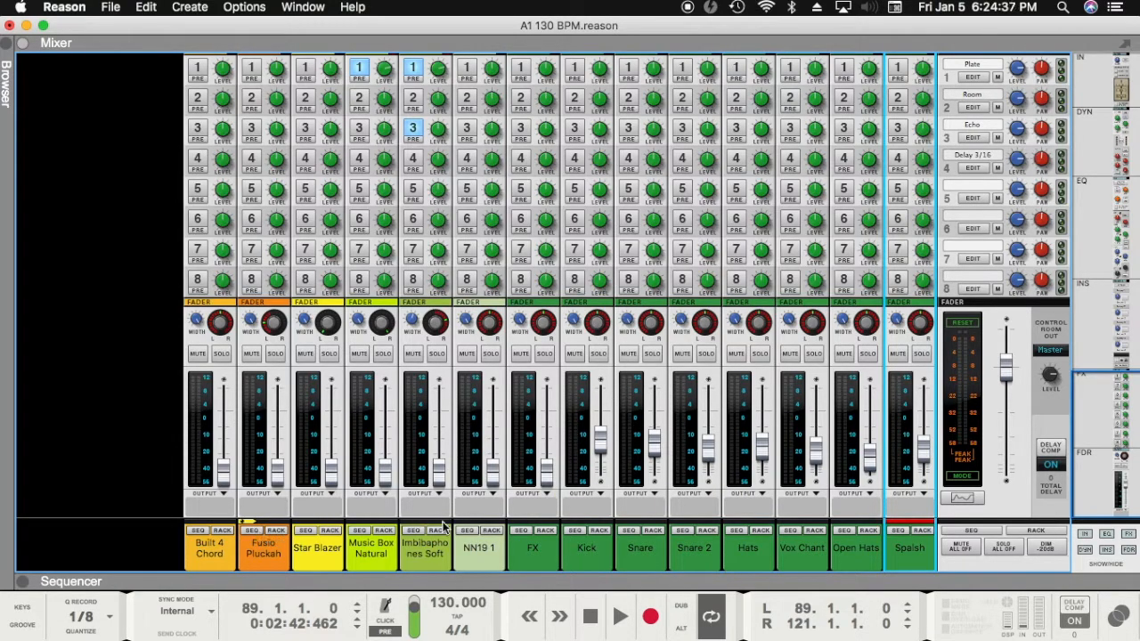
# Step: Rename the NN19 1 channel as 808 and the Imbibaphones Soft channel as Bell2
pyautogui.doubleClick(476, 550)
pyautogui.write('808')
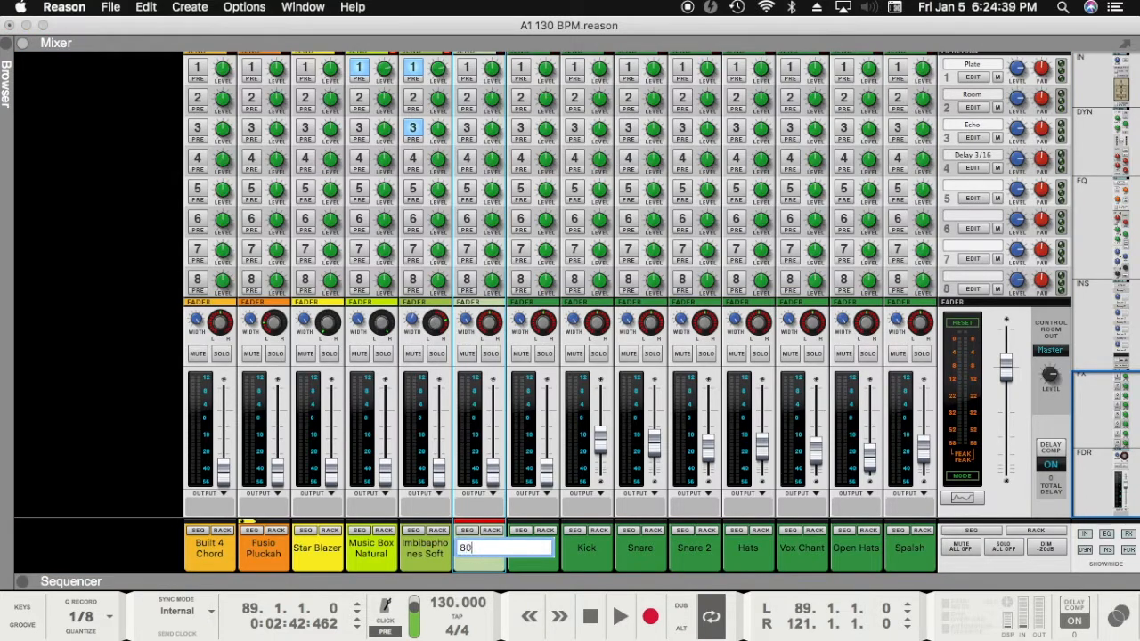
pyautogui.press('Return')
pyautogui.doubleClick(445, 543)
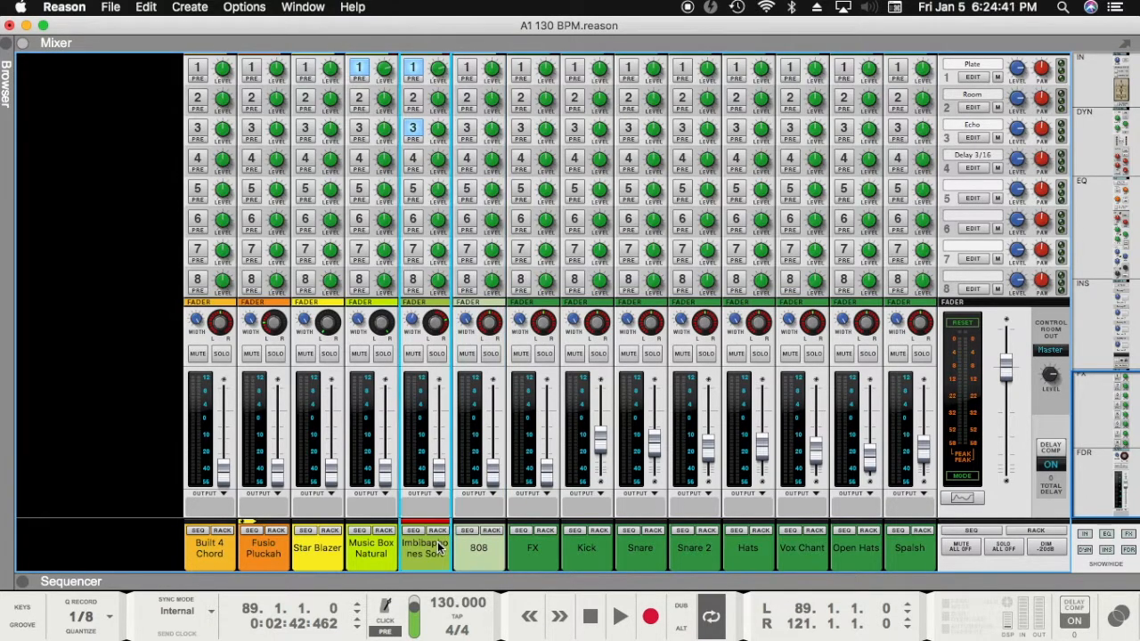
pyautogui.write('B')
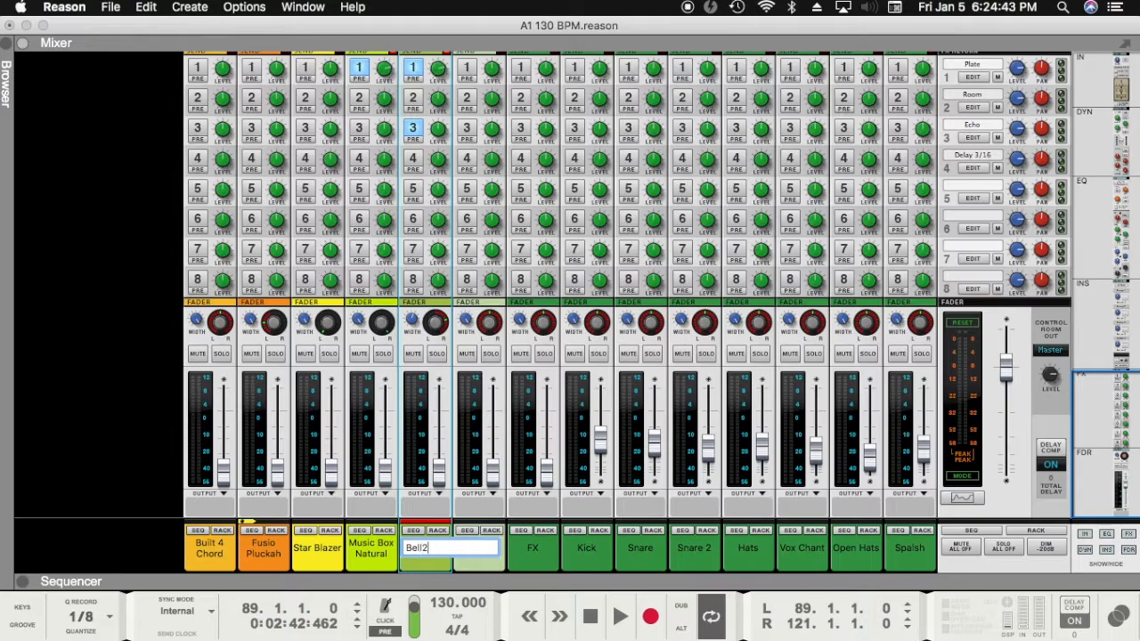
pyautogui.write('ell2')
pyautogui.press('Return')
# Step: Rename the Music Box Natural channel as Bell1 and the Star Blazer channel as Synth Lead
pyautogui.doubleClick(386, 543)
pyautogui.write('Bell1')
pyautogui.press('Return')
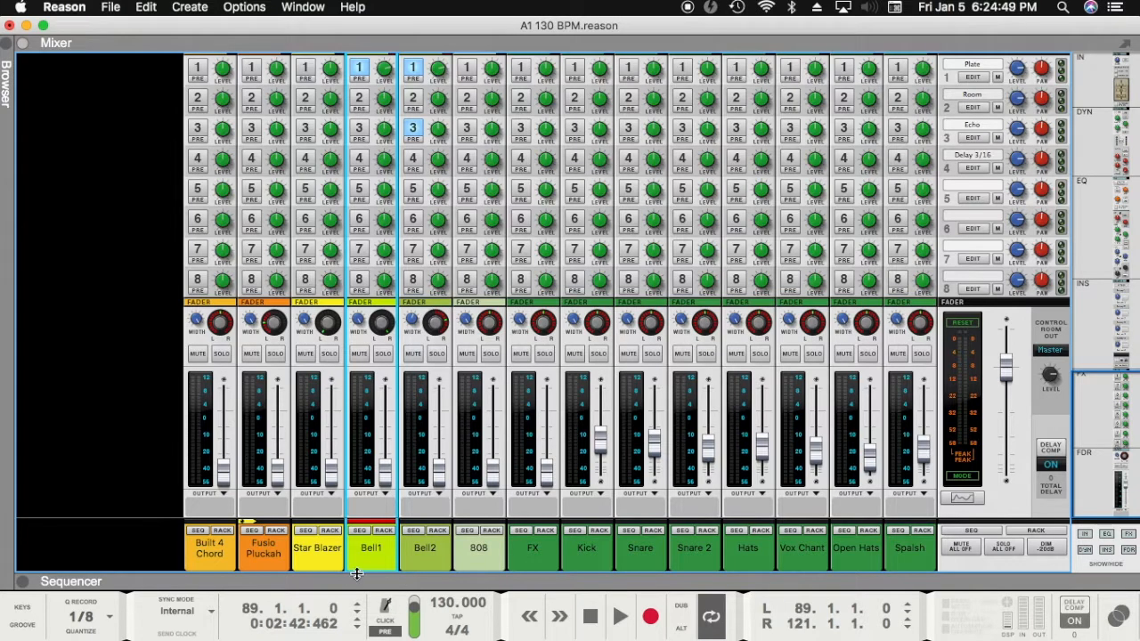
pyautogui.doubleClick(316, 550)
pyautogui.write('Synth Lead')
pyautogui.press('Return')
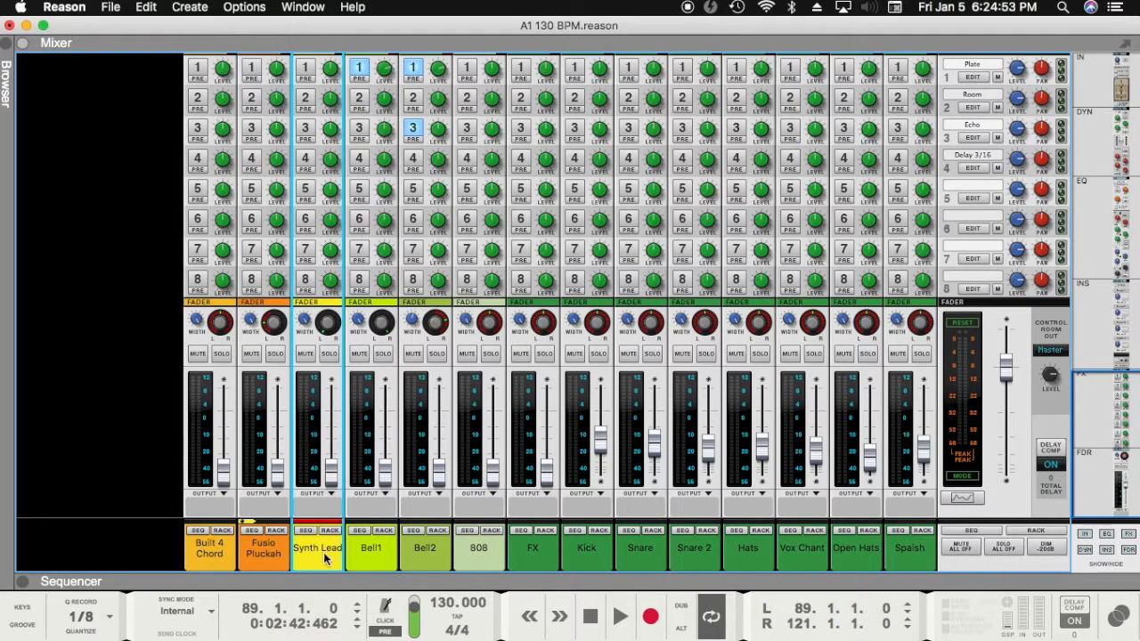
# Step: Rename the Fusio Pluckah channel as Pluck and the Built 4 Chord Stabs channel as Main Keys
pyautogui.doubleClick(272, 556)
pyautogui.write('P')
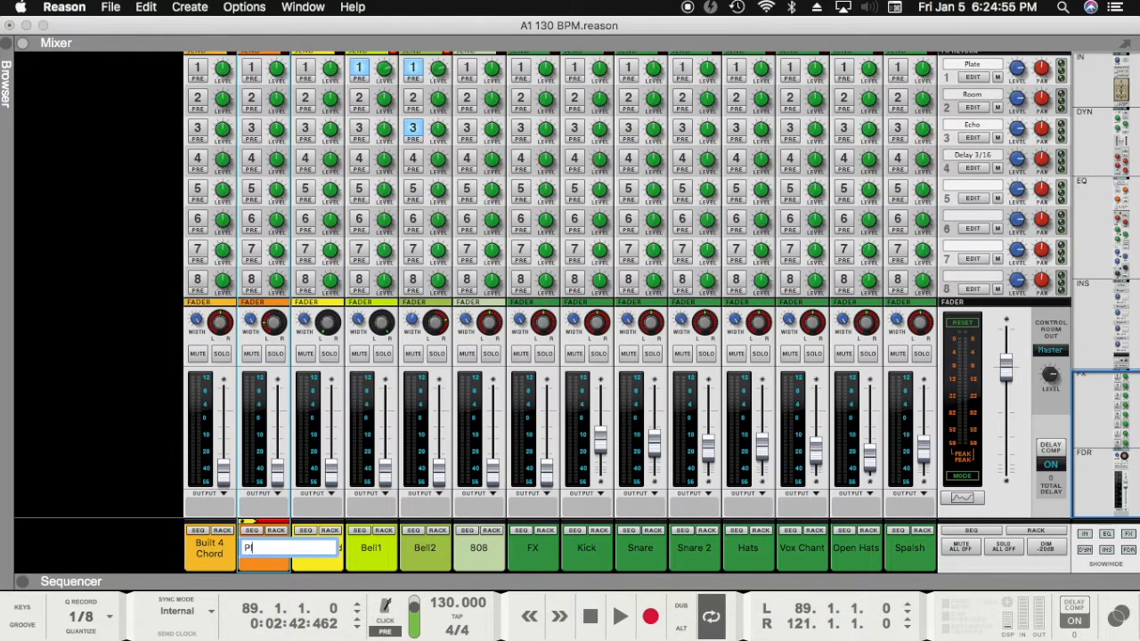
pyautogui.write('luck')
pyautogui.press('Return')
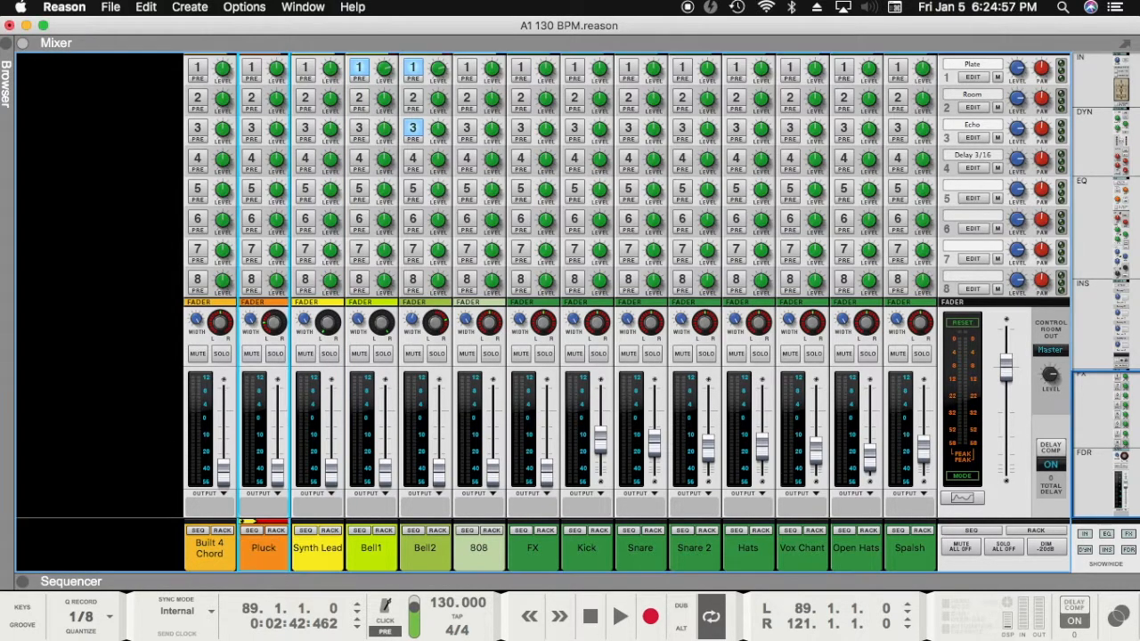
pyautogui.doubleClick(224, 553)
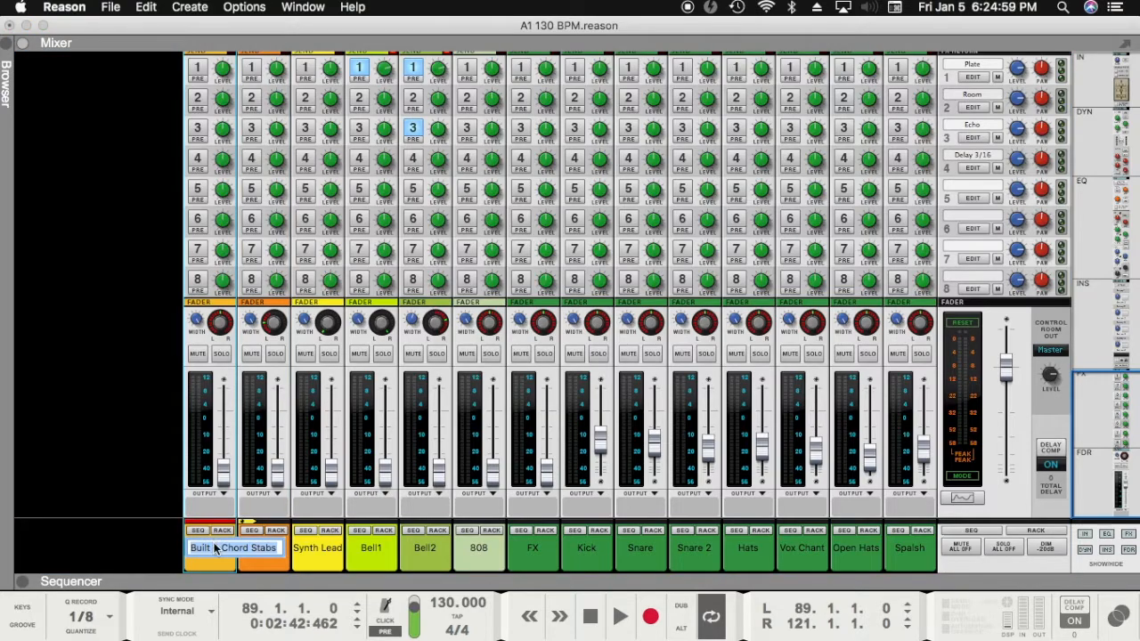
pyautogui.write('Mai')
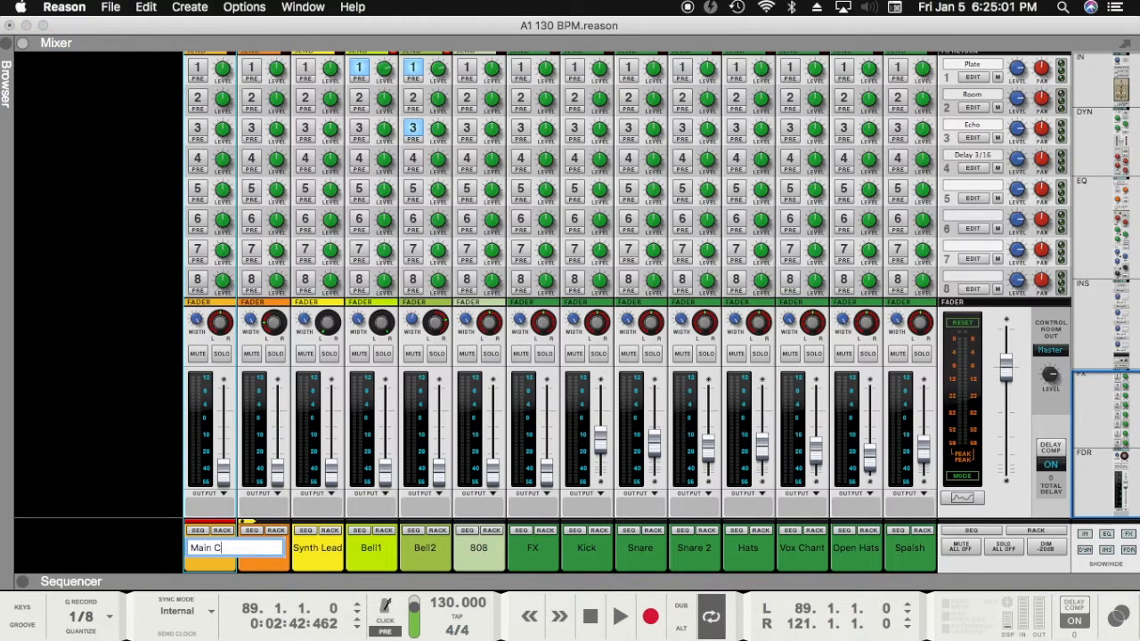
pyautogui.write('n Keys')
pyautogui.press('Return')
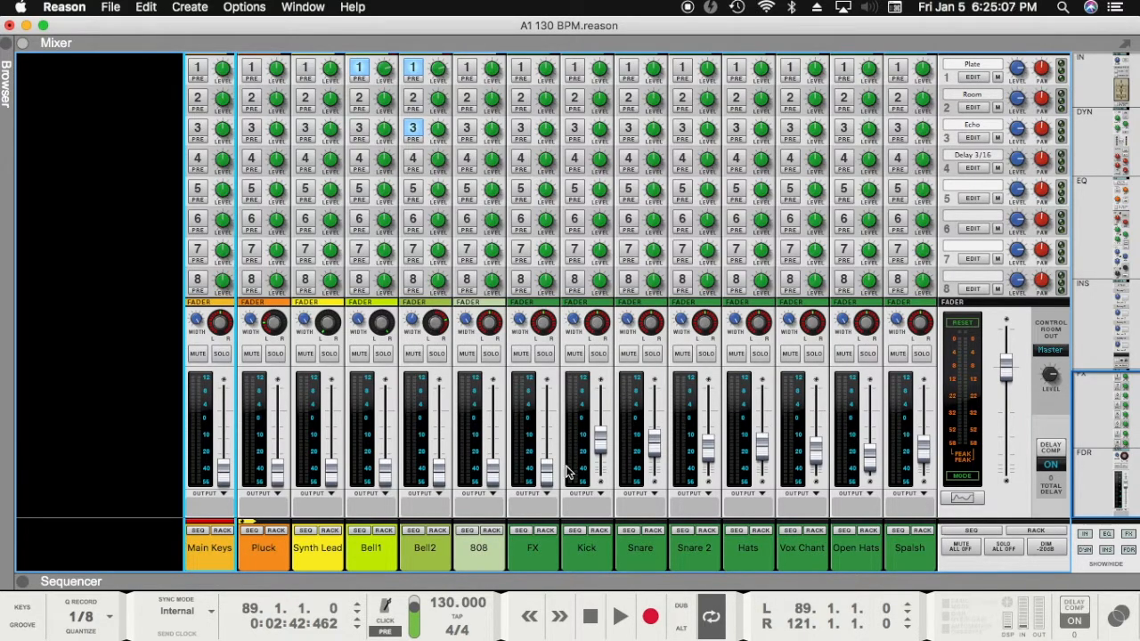
# Step: Open the Spectrum EQ for the 808 channel, leaving its EQ off, and enable the channel's compressor
pyautogui.click(476, 550)
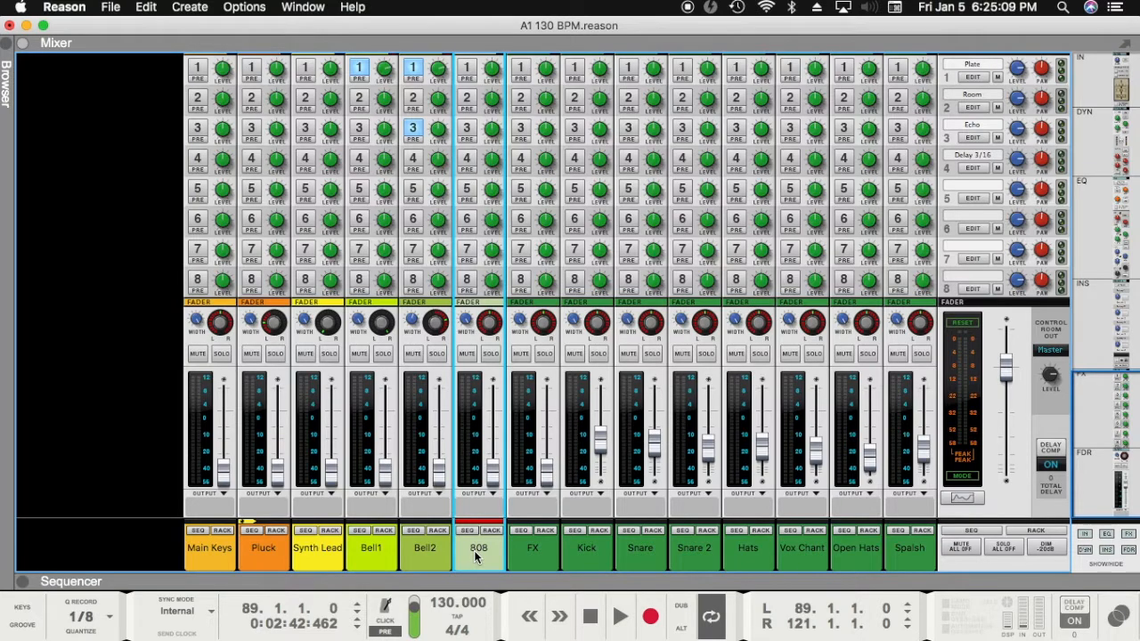
pyautogui.press('F2')
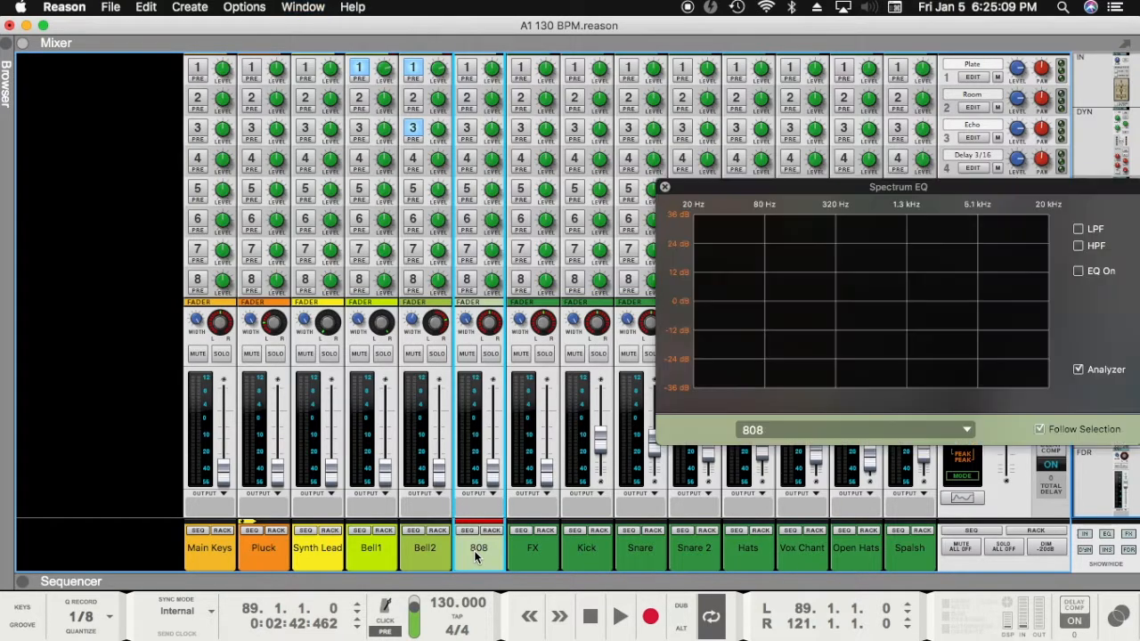
pyautogui.click(1078, 272)
pyautogui.click(1078, 272)
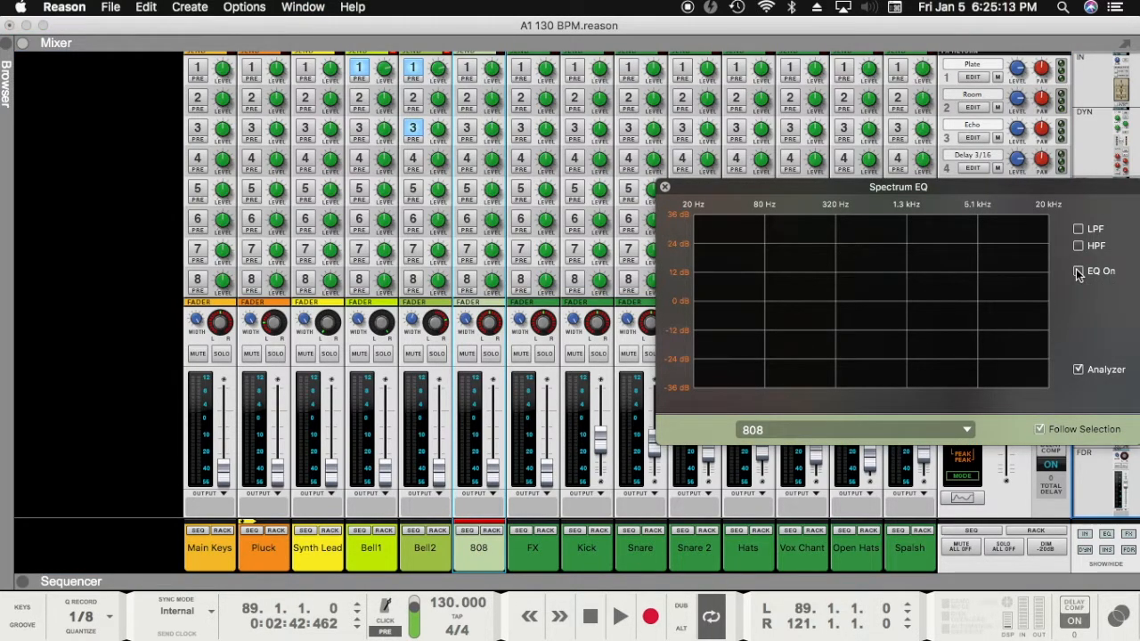
pyautogui.scroll(10, 471, 169)
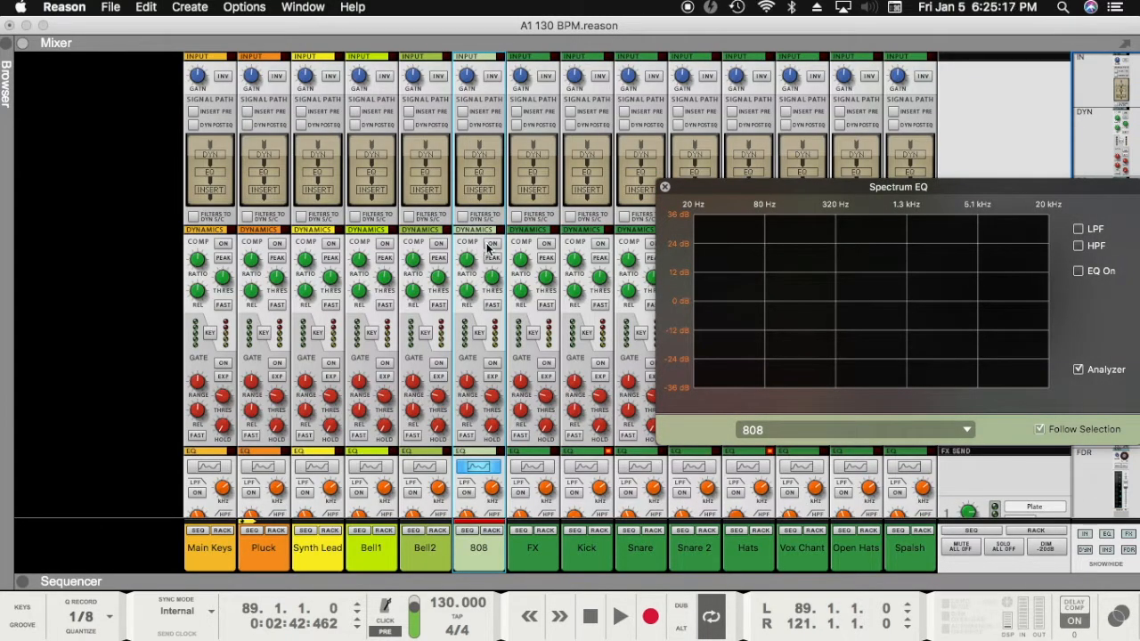
pyautogui.click(488, 247)
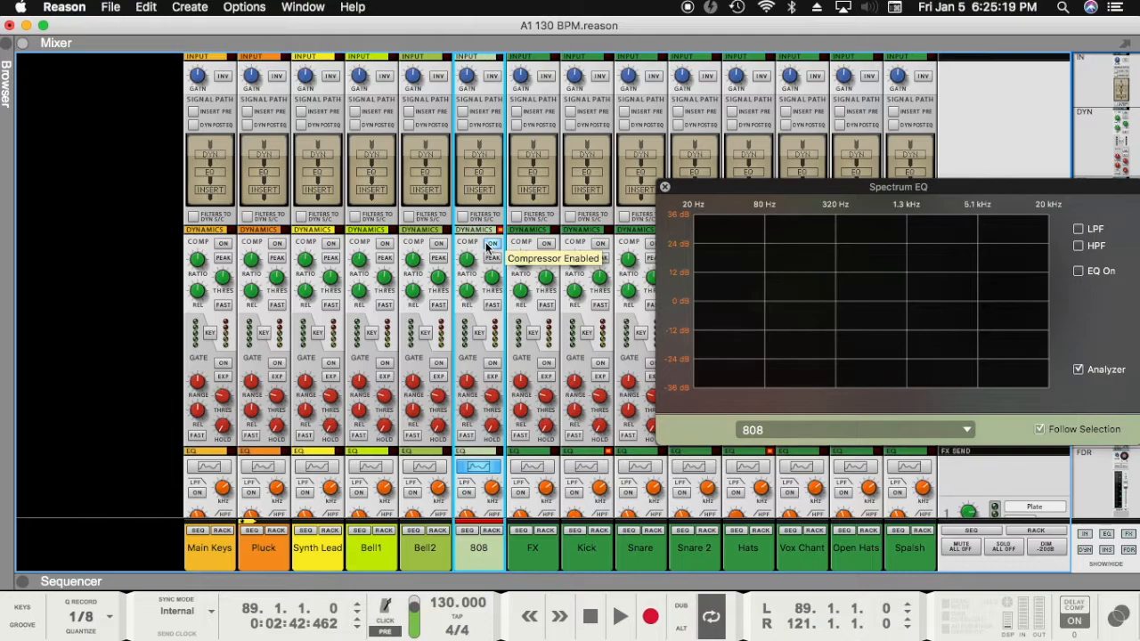
# Step: Play from bar 89 and examine the 808 channel's frequency spectrum in the analyzer
pyautogui.press('space')
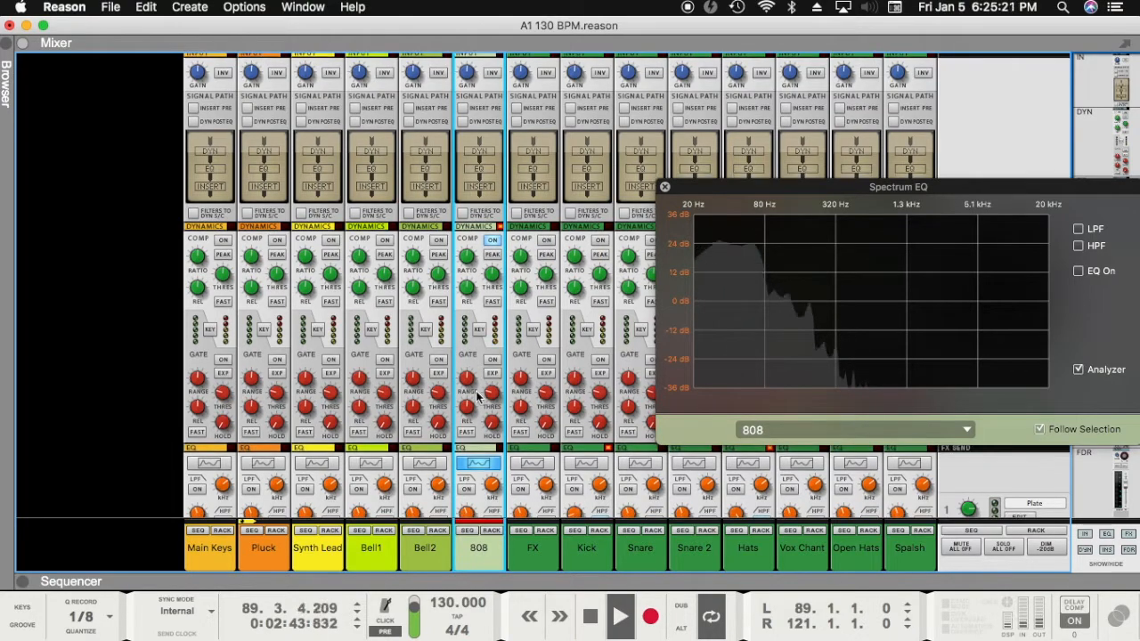
pyautogui.press('space')
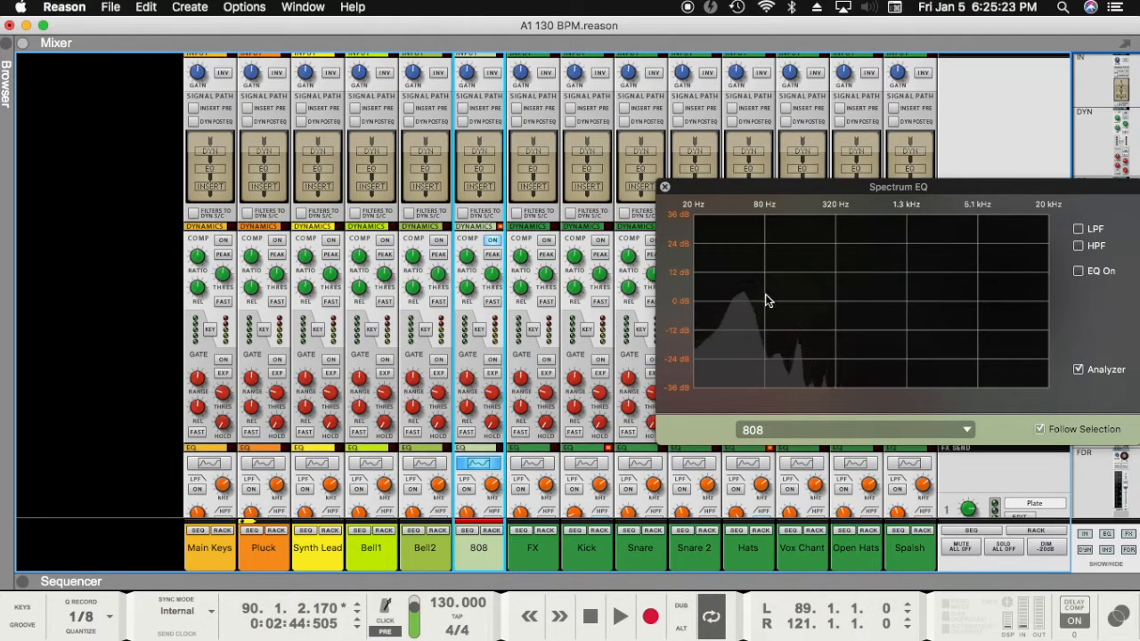
pyautogui.hotkey('shift', 'Return')
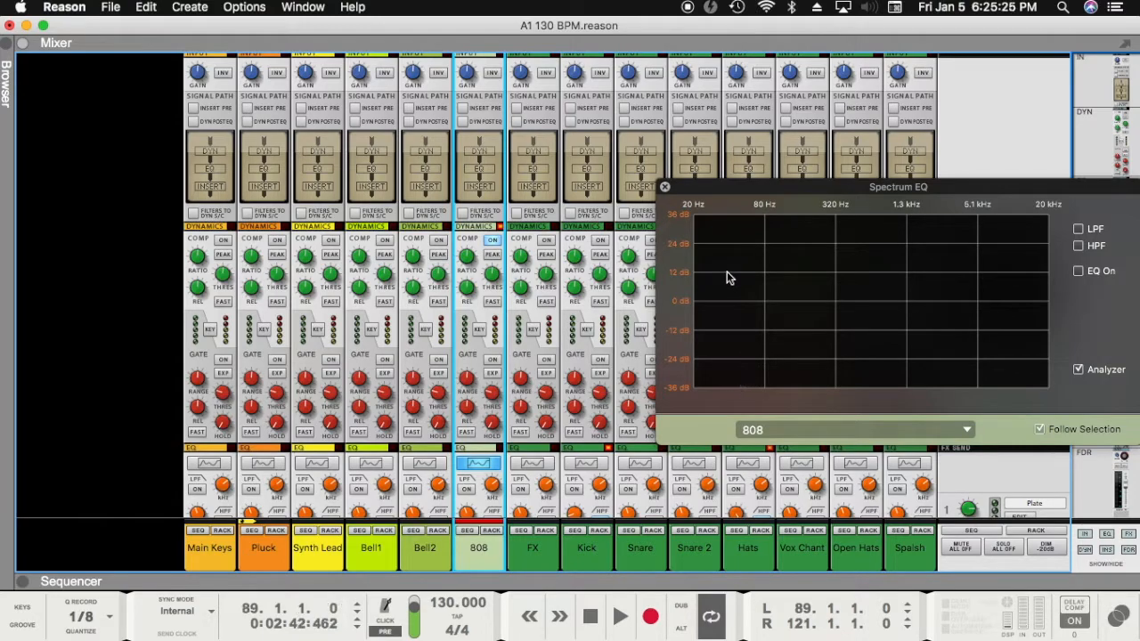
pyautogui.press('space')
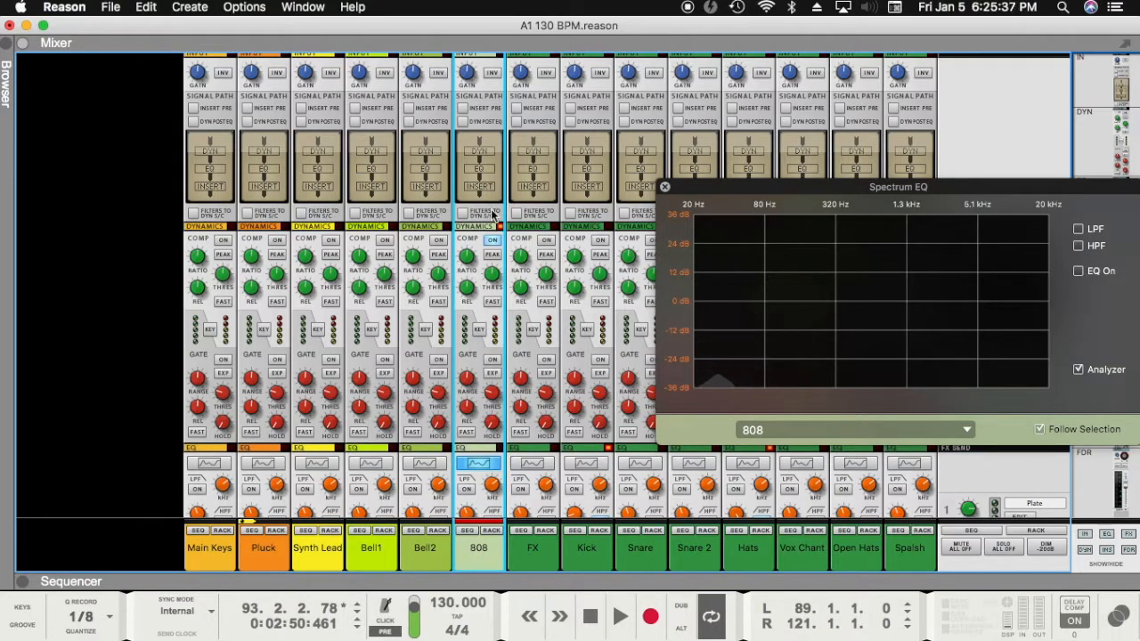
# Step: Enable the high-pass filter on the 808 channel and lower its frequency to about 39.8 Hz
pyautogui.scroll(-5, 486, 264)
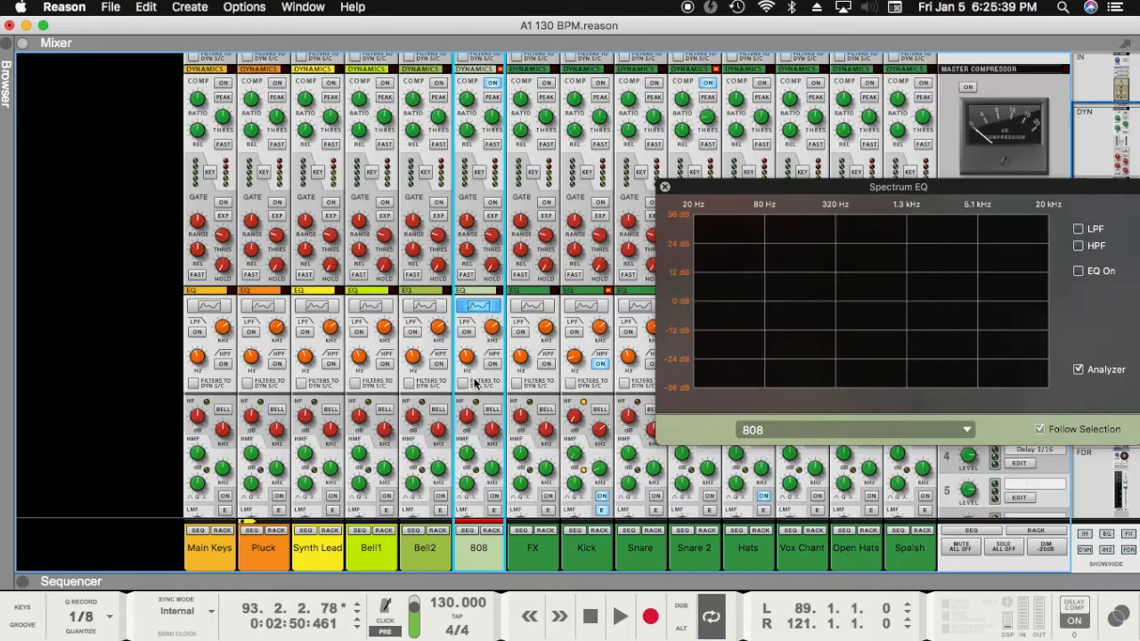
pyautogui.click(490, 365)
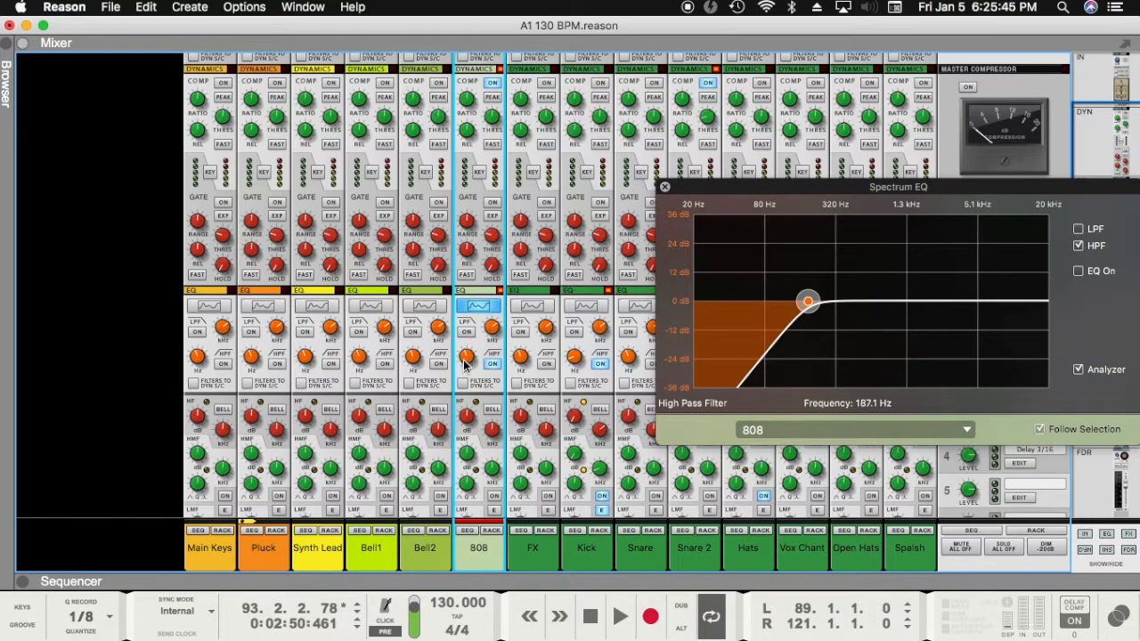
pyautogui.scroll(-10, 464, 361)
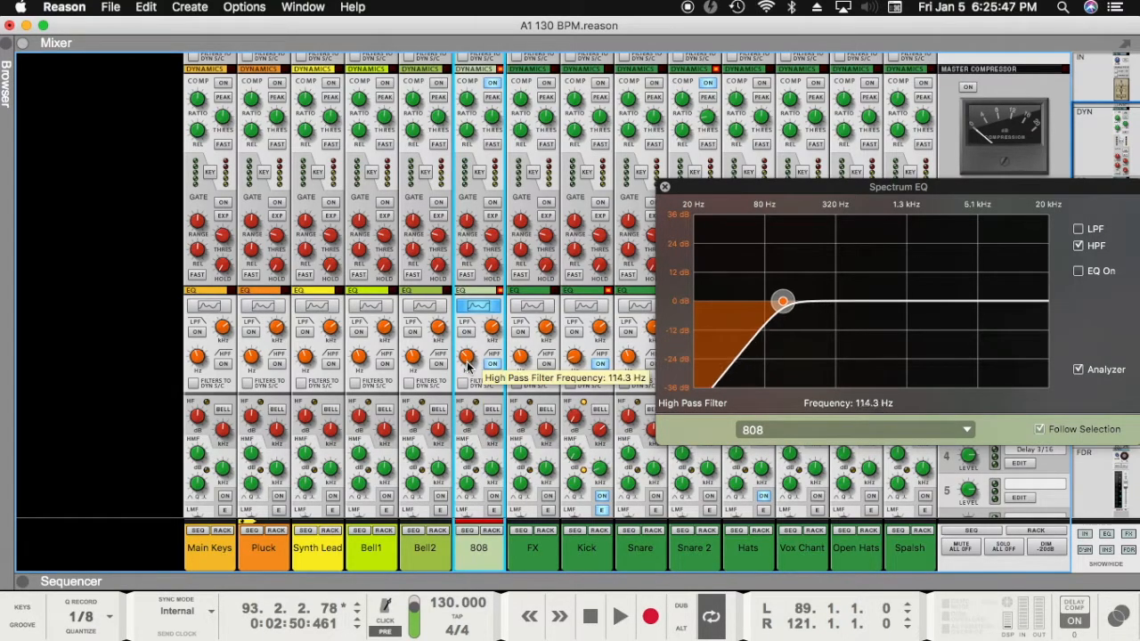
pyautogui.scroll(-6, 468, 368)
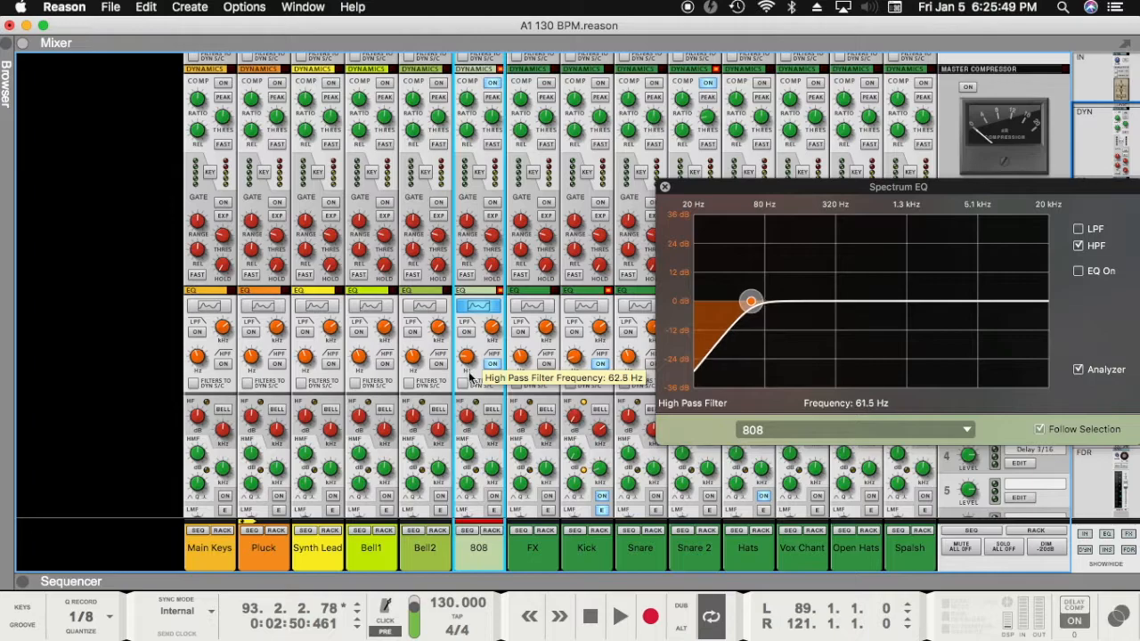
pyautogui.scroll(-1, 471, 385)
pyautogui.scroll(-3, 471, 392)
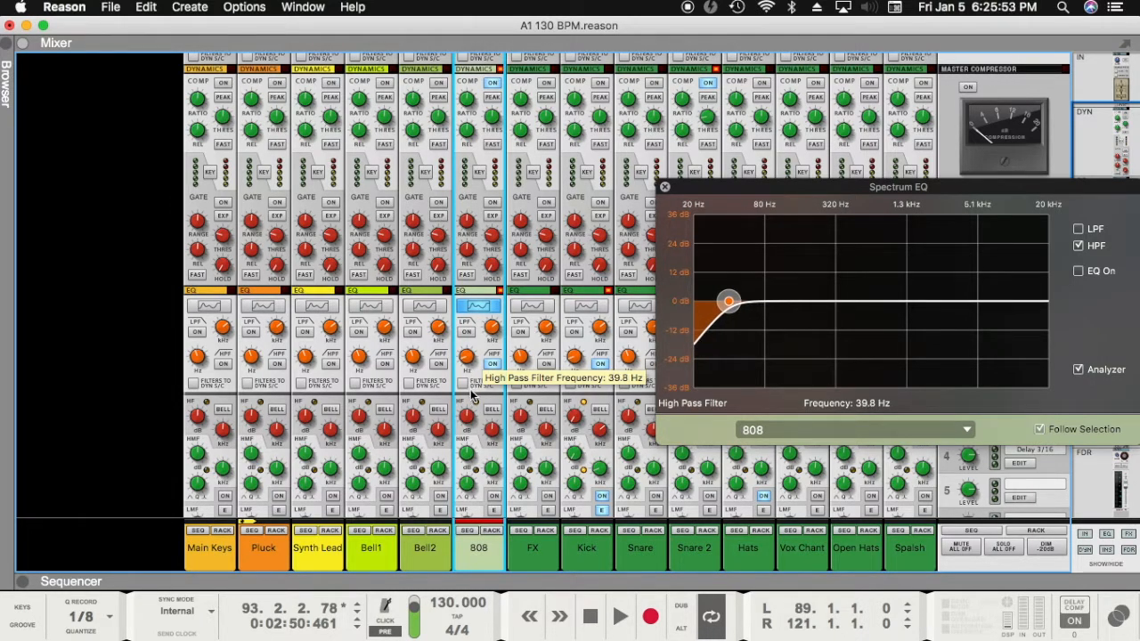
pyautogui.scroll(1, 469, 365)
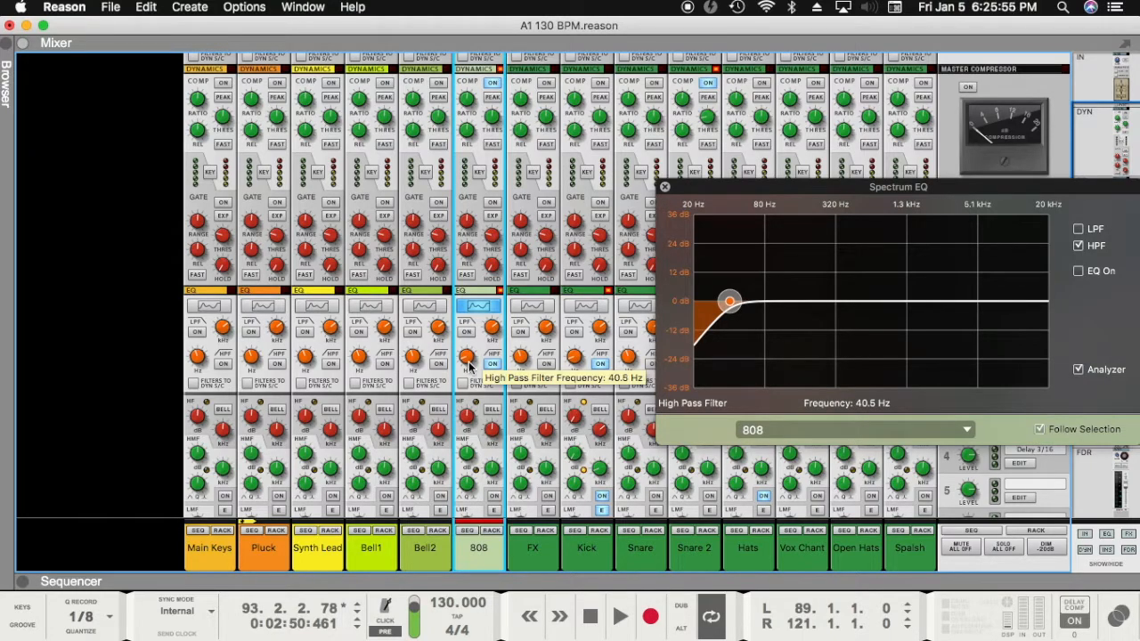
pyautogui.scroll(-1, 469, 365)
pyautogui.scroll(1, 469, 365)
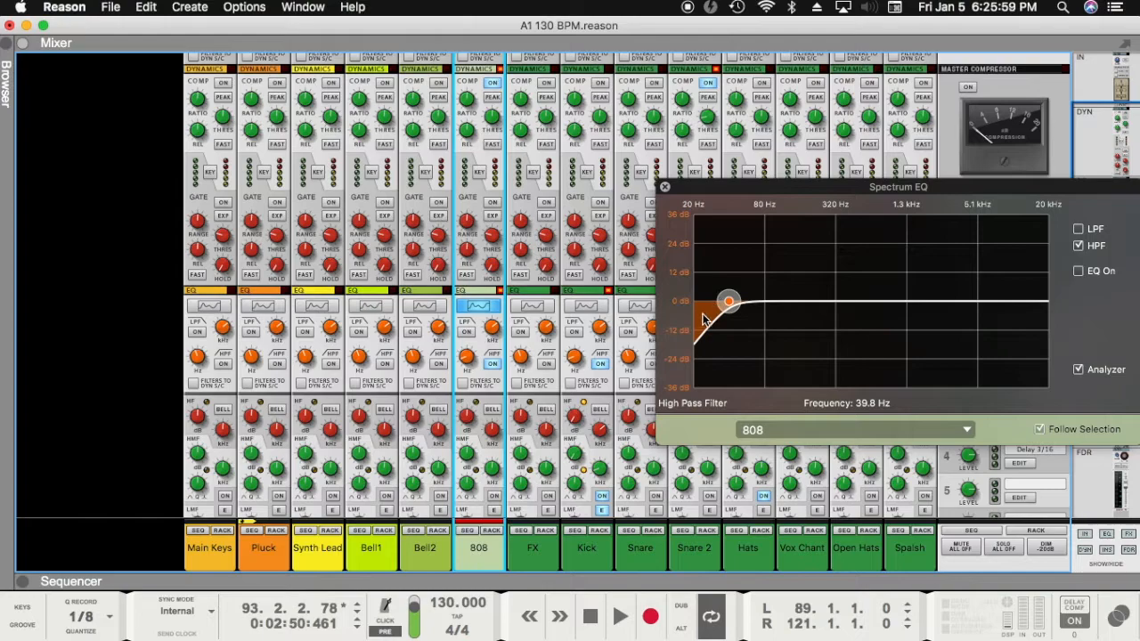
# Step: Enable the low-pass filter on the 808 channel and lower its frequency to about 201.3 Hz
pyautogui.click(472, 331)
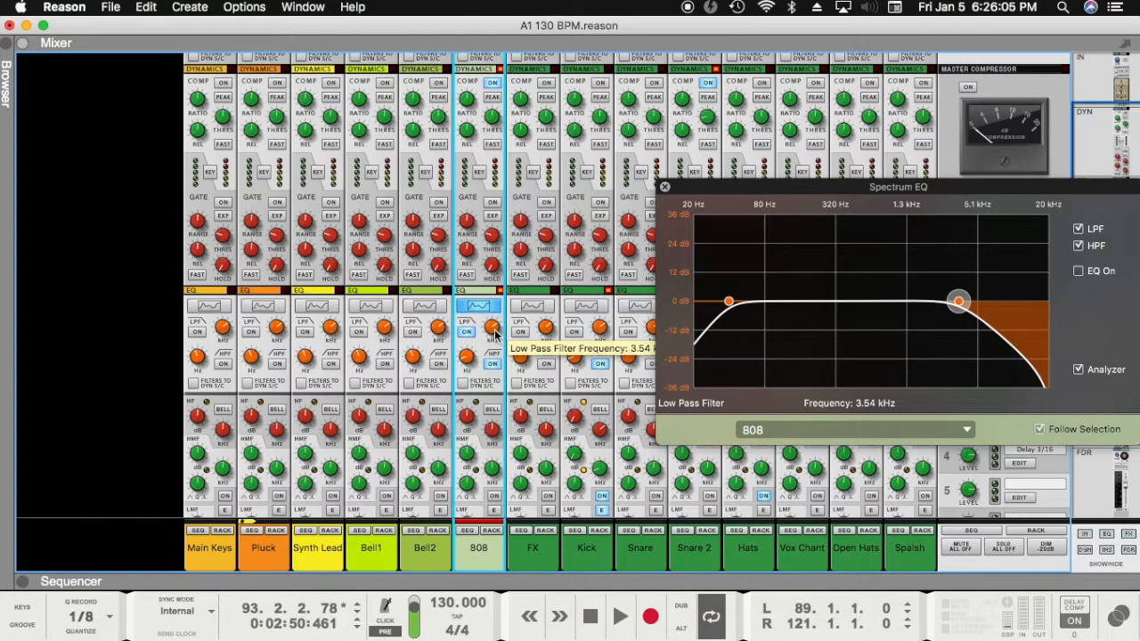
pyautogui.moveTo(492, 333); pyautogui.dragTo(505, 392)
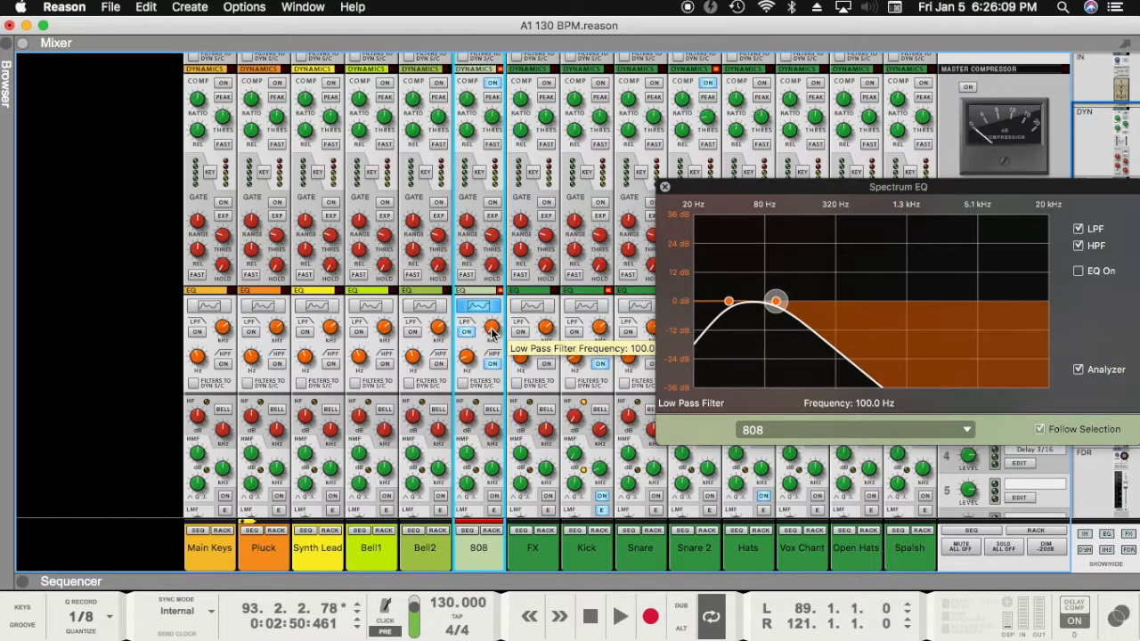
pyautogui.moveTo(493, 333); pyautogui.dragTo(486, 306)
# Step: Raise the 808 channel's fader to about -22 dB, balancing it by ear during playback from bar 89
pyautogui.scroll(-10, 486, 307)
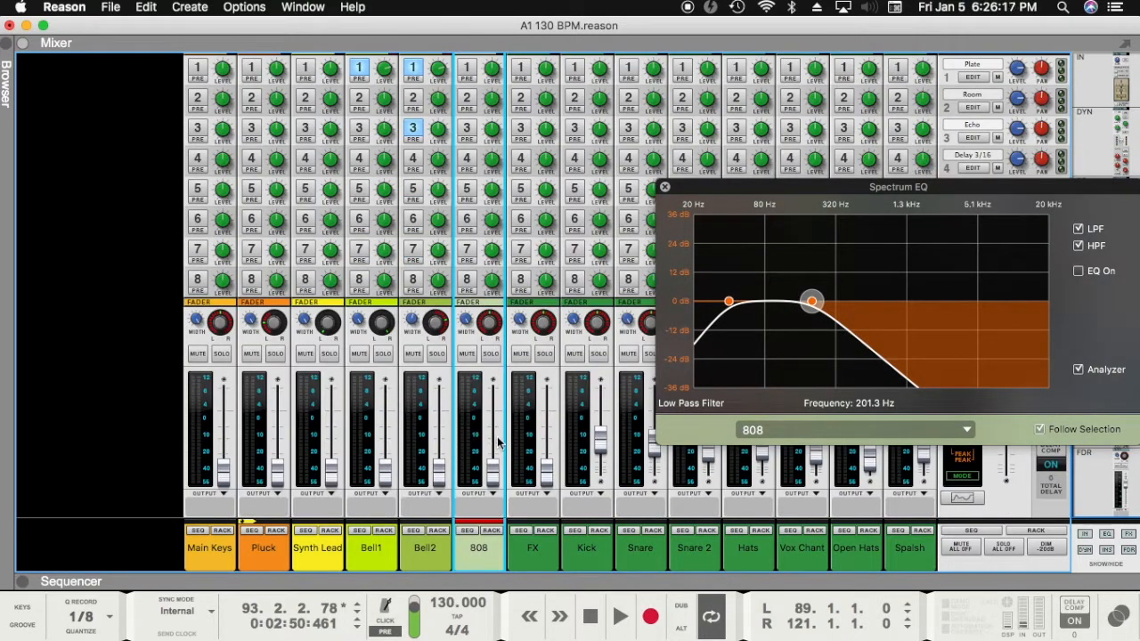
pyautogui.moveTo(493, 478); pyautogui.dragTo(491, 467)
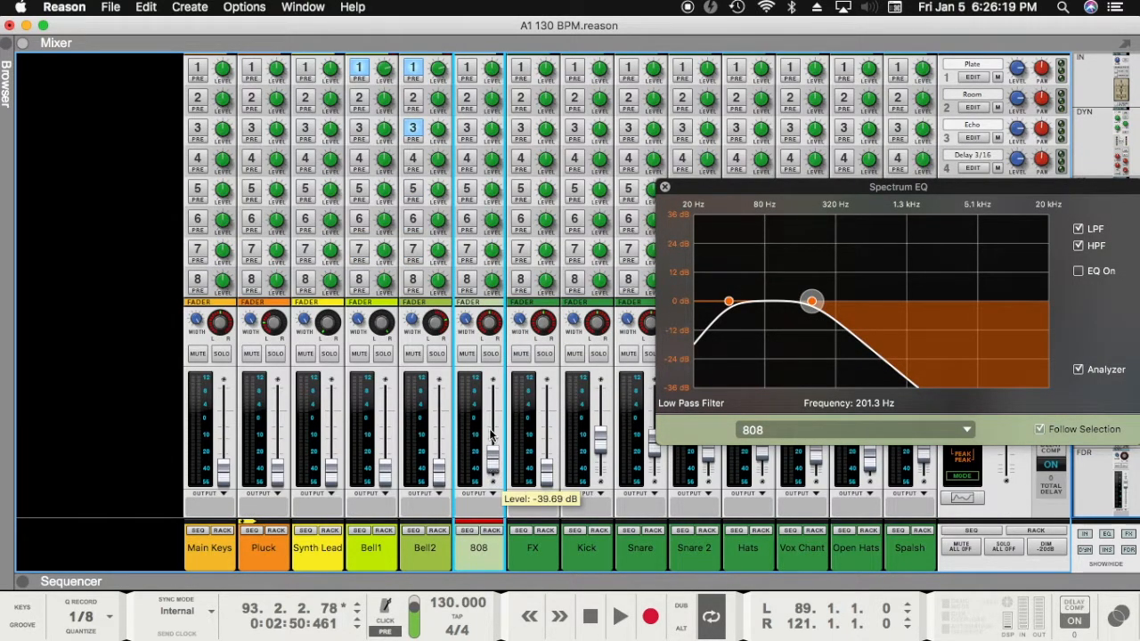
pyautogui.press('space')
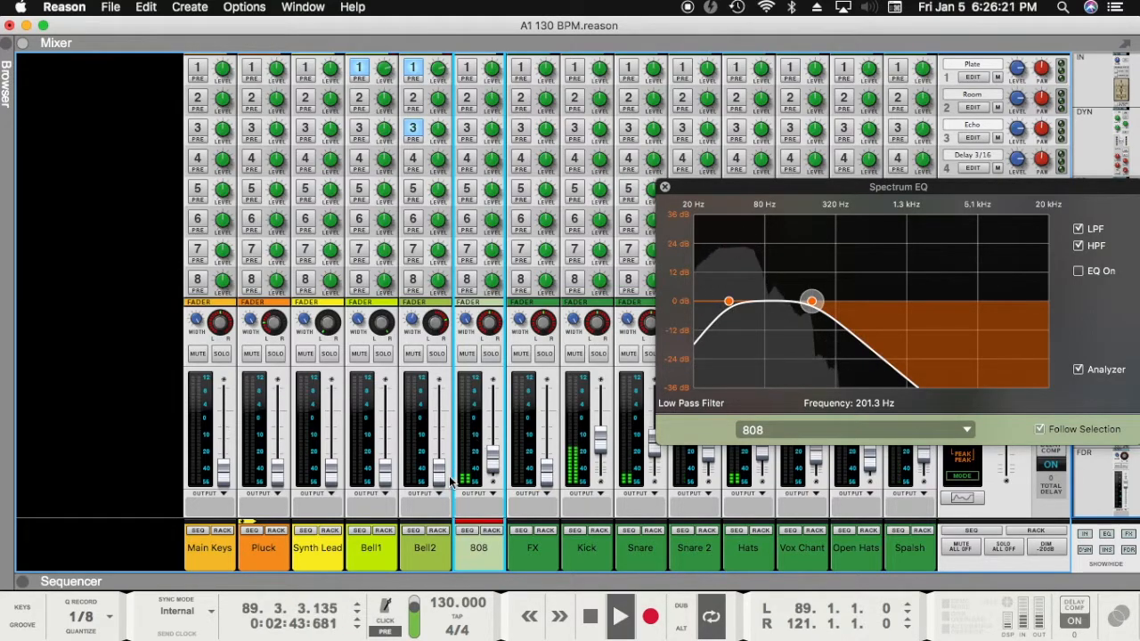
pyautogui.moveTo(492, 474); pyautogui.dragTo(498, 456)
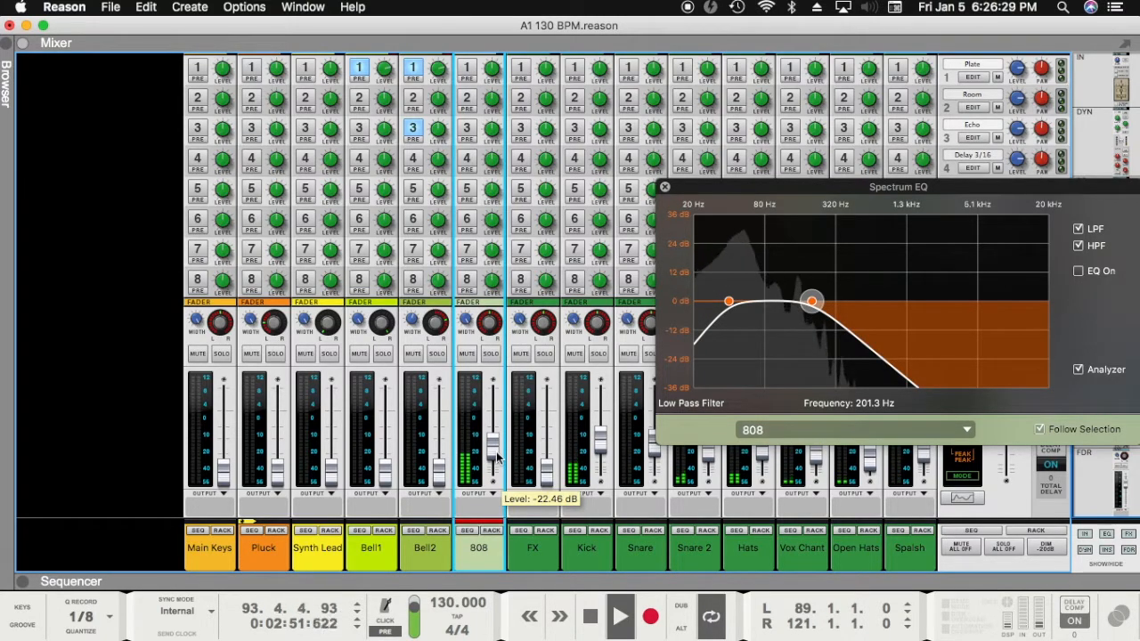
pyautogui.moveTo(497, 456); pyautogui.dragTo(496, 452)
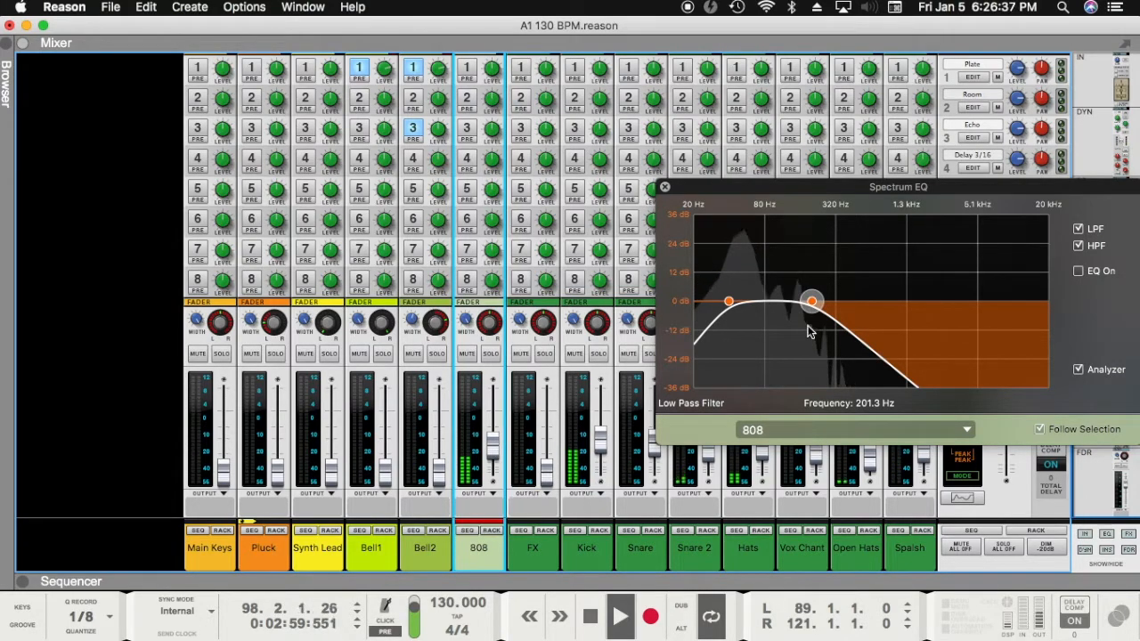
# Step: Turn on the 808 channel's EQ in the Spectrum EQ, comparing the display with the EQ off and on
pyautogui.click(1094, 271)
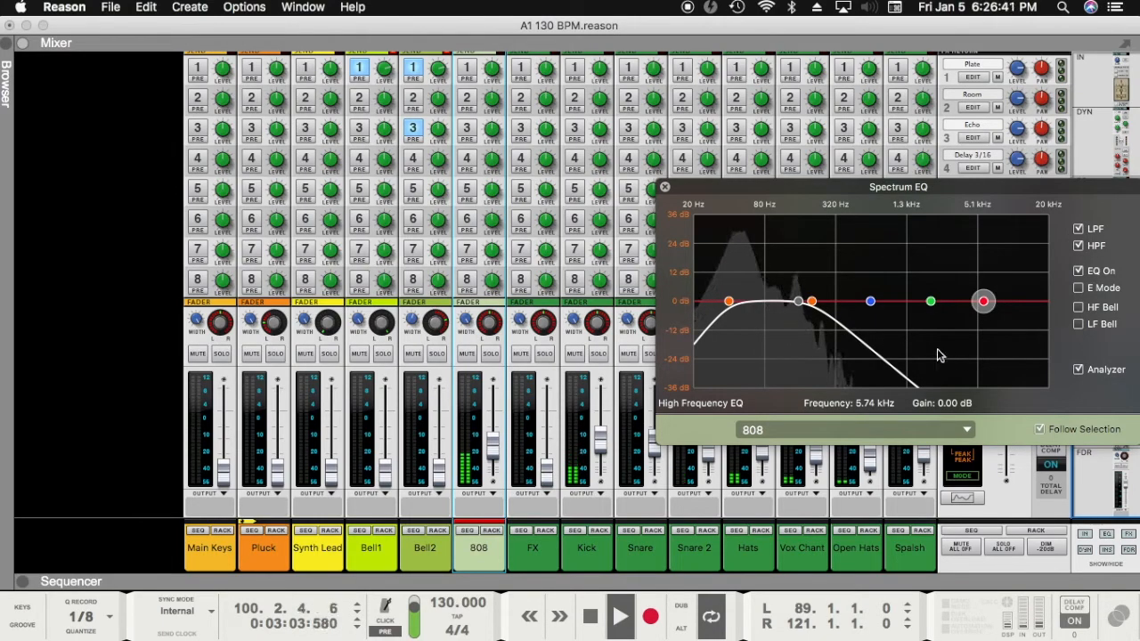
pyautogui.click(798, 302)
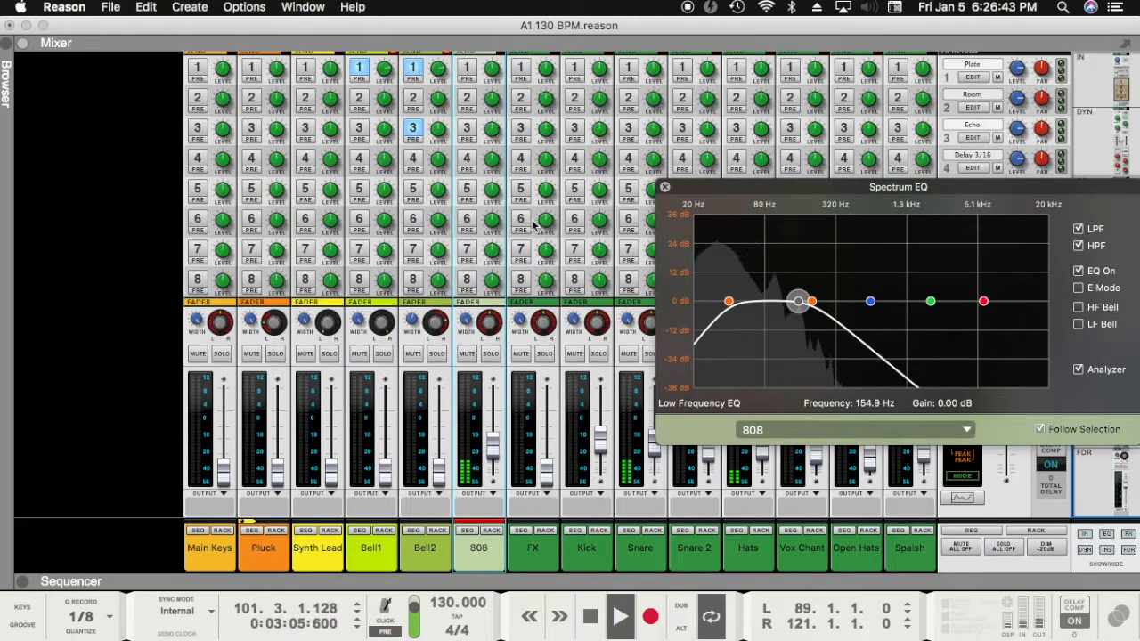
pyautogui.click(1079, 272)
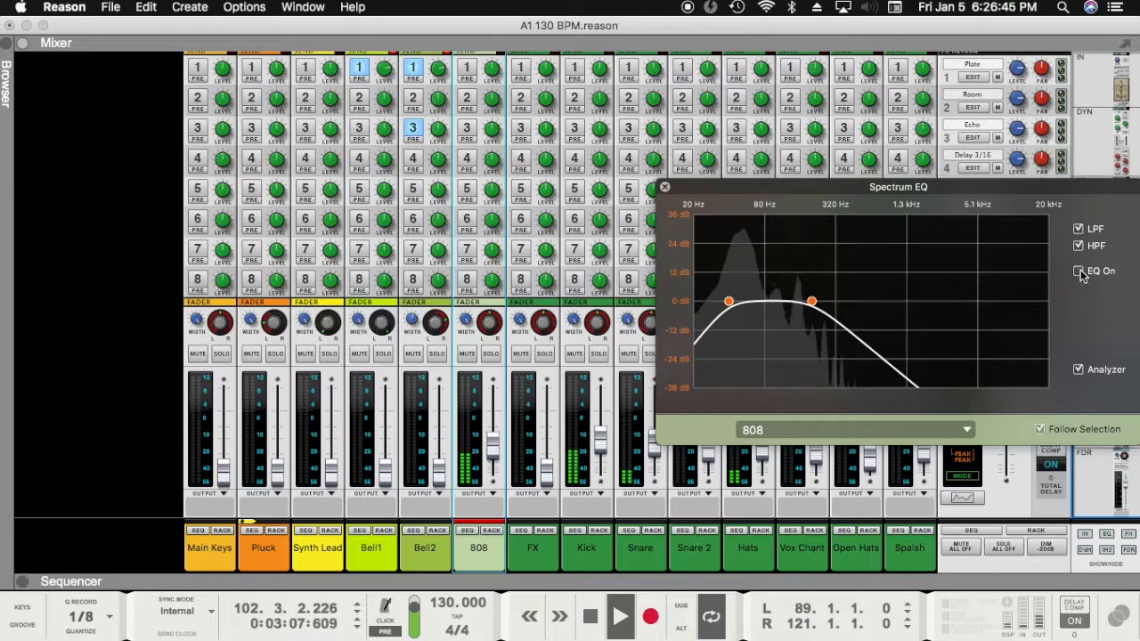
pyautogui.click(1079, 272)
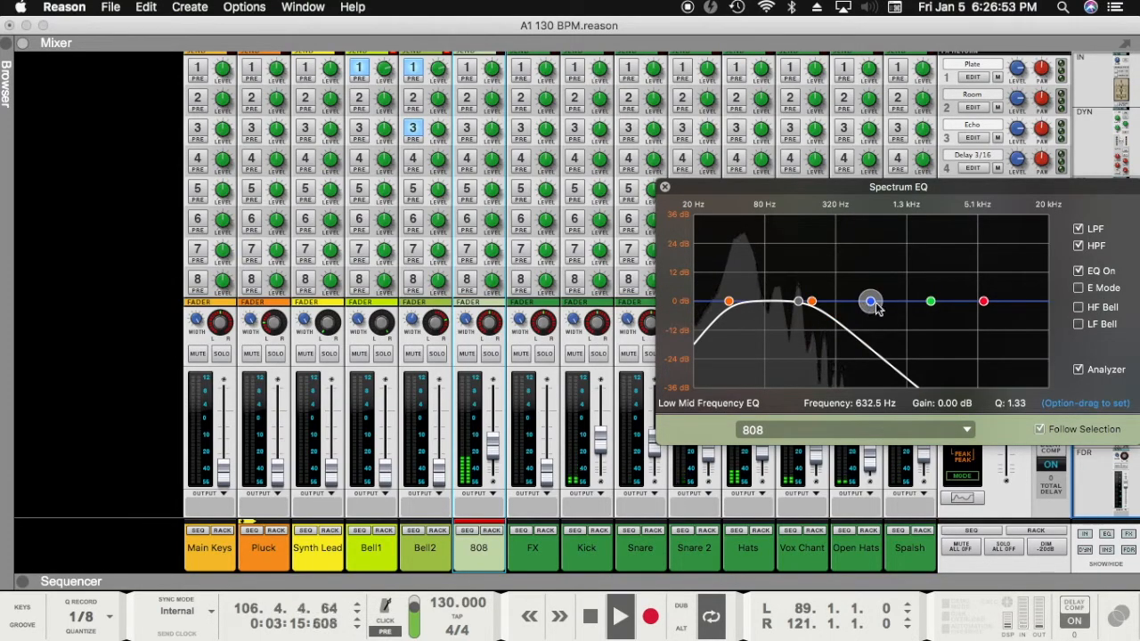
# Step: Stop playback and position the 808's low-mid EQ band between 320 Hz and 1.3 kHz with its gain near 0 dB
pyautogui.moveTo(870, 301); pyautogui.dragTo(841, 302)
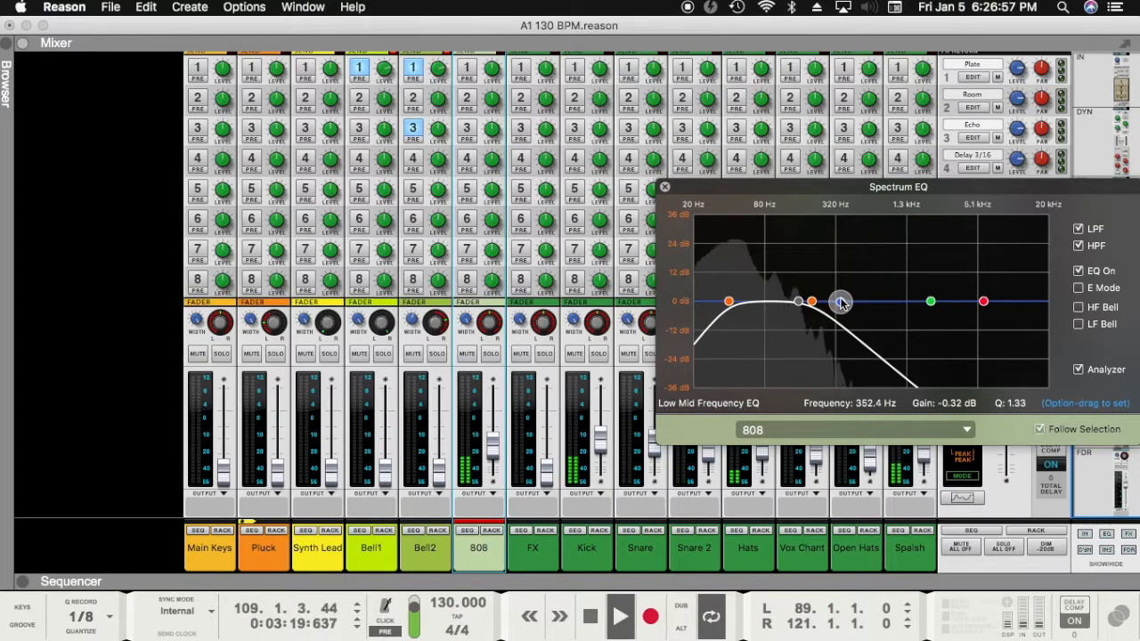
pyautogui.press('space')
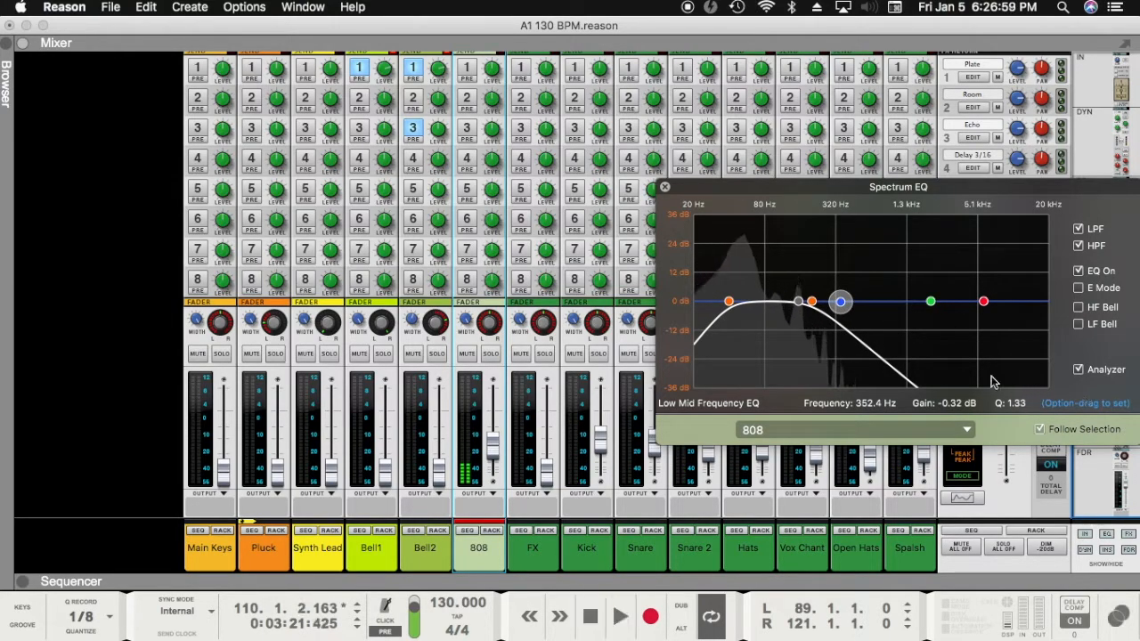
pyautogui.moveTo(841, 303); pyautogui.dragTo(852, 254)
pyautogui.click(983, 300)
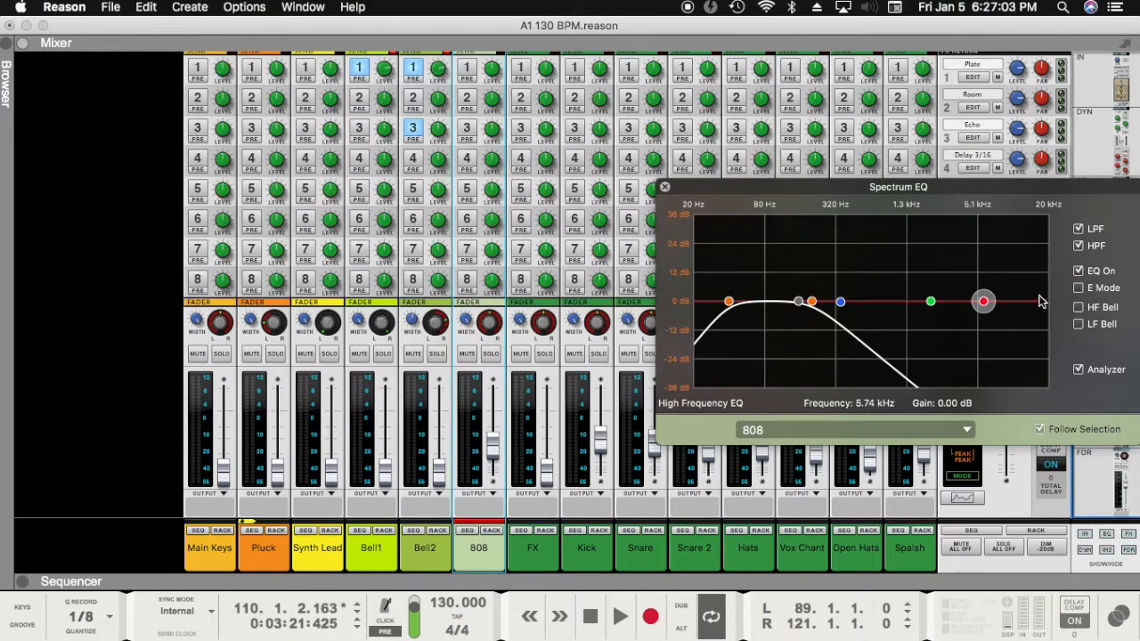
pyautogui.click(798, 300)
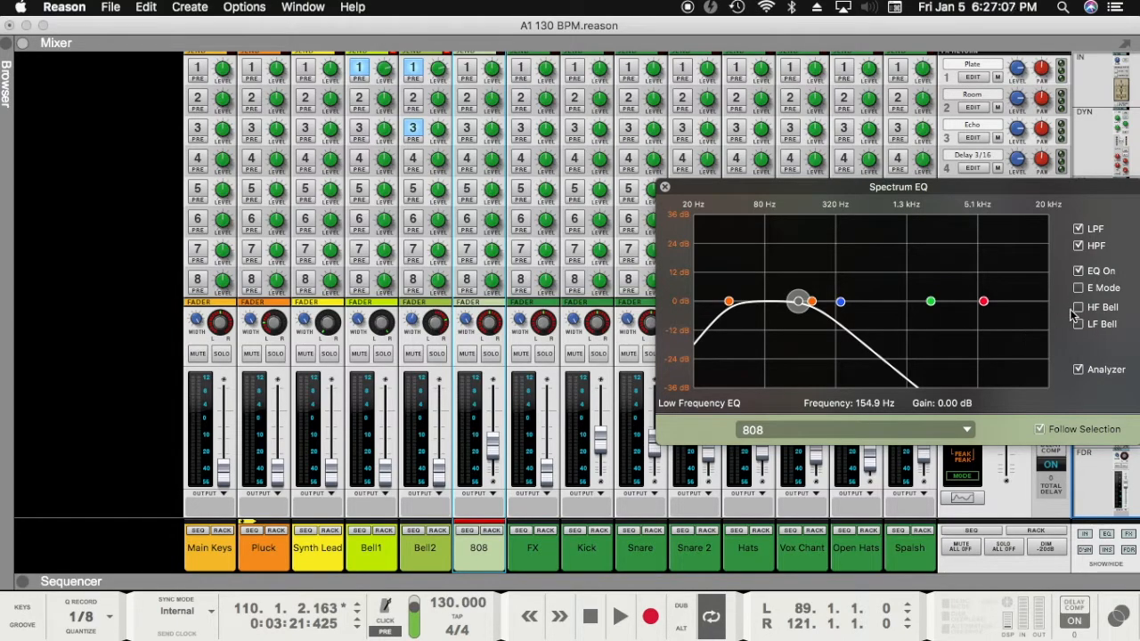
pyautogui.moveTo(840, 301); pyautogui.dragTo(863, 306)
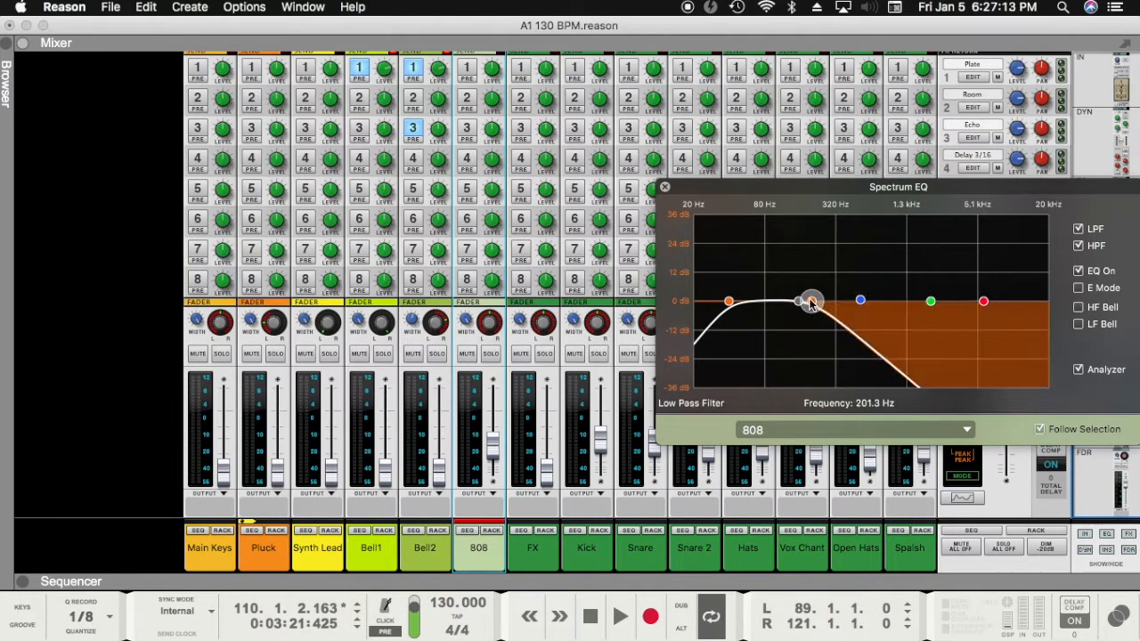
# Step: Set the 808's low-frequency band to a bell shape boosted about 7.3 dB at 82.4 Hz, comparing it with the shelf shape
pyautogui.click(1078, 325)
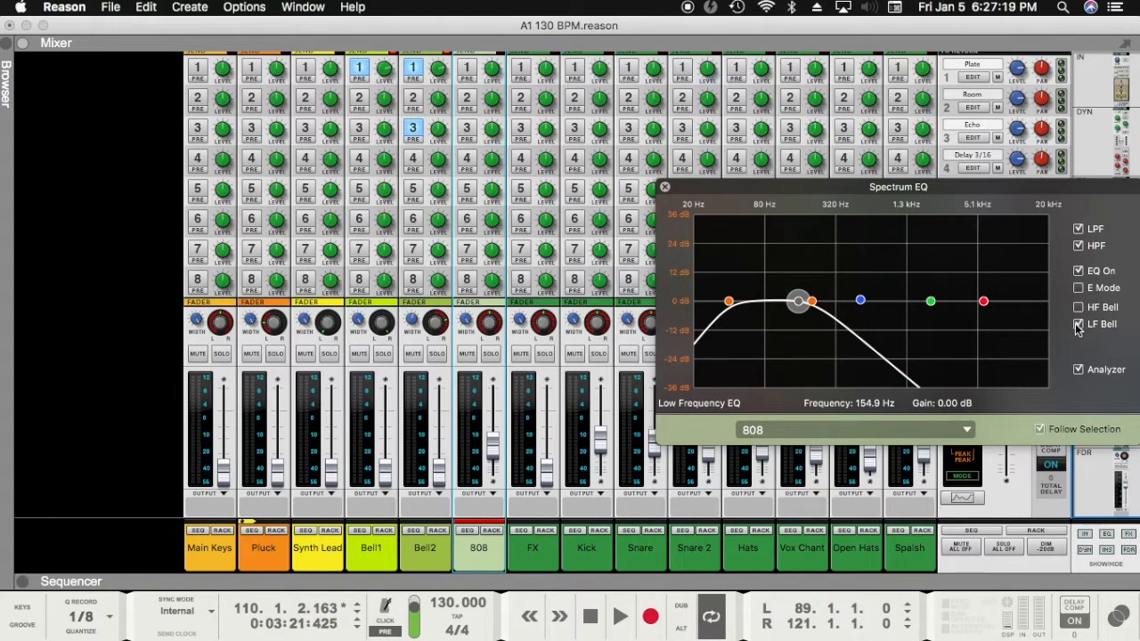
pyautogui.moveTo(799, 303); pyautogui.dragTo(766, 283)
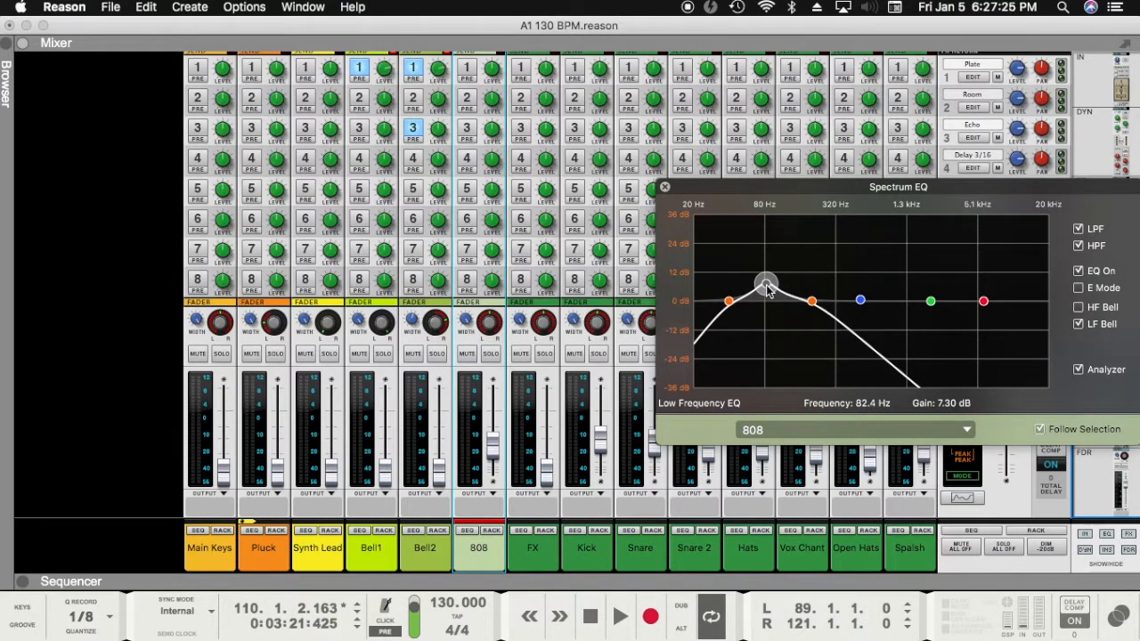
pyautogui.click(1078, 324)
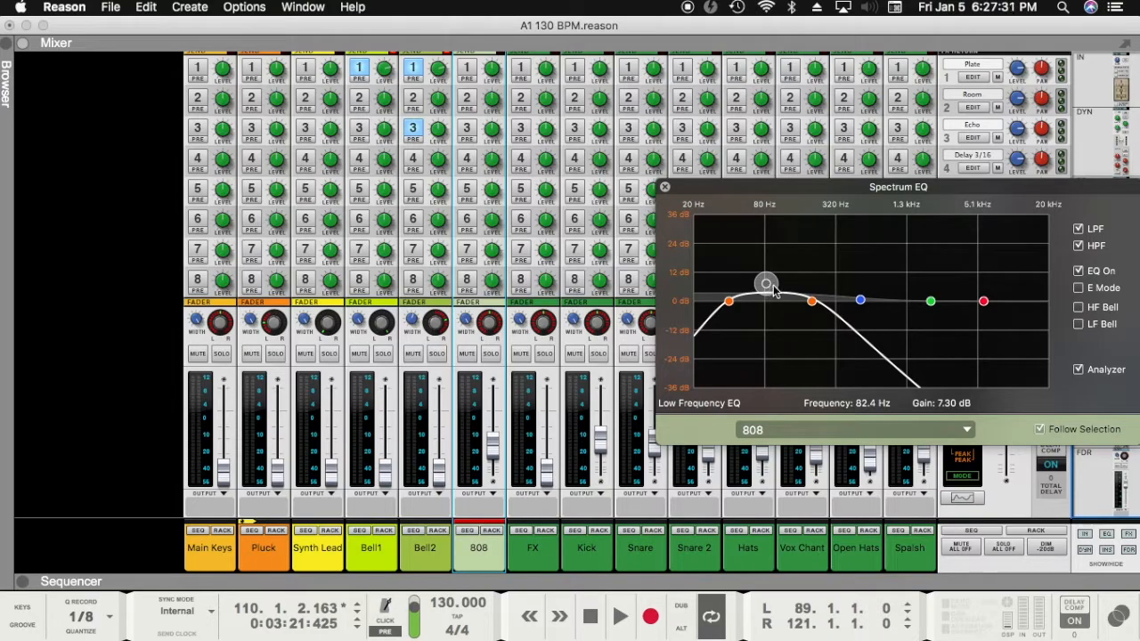
pyautogui.click(1079, 307)
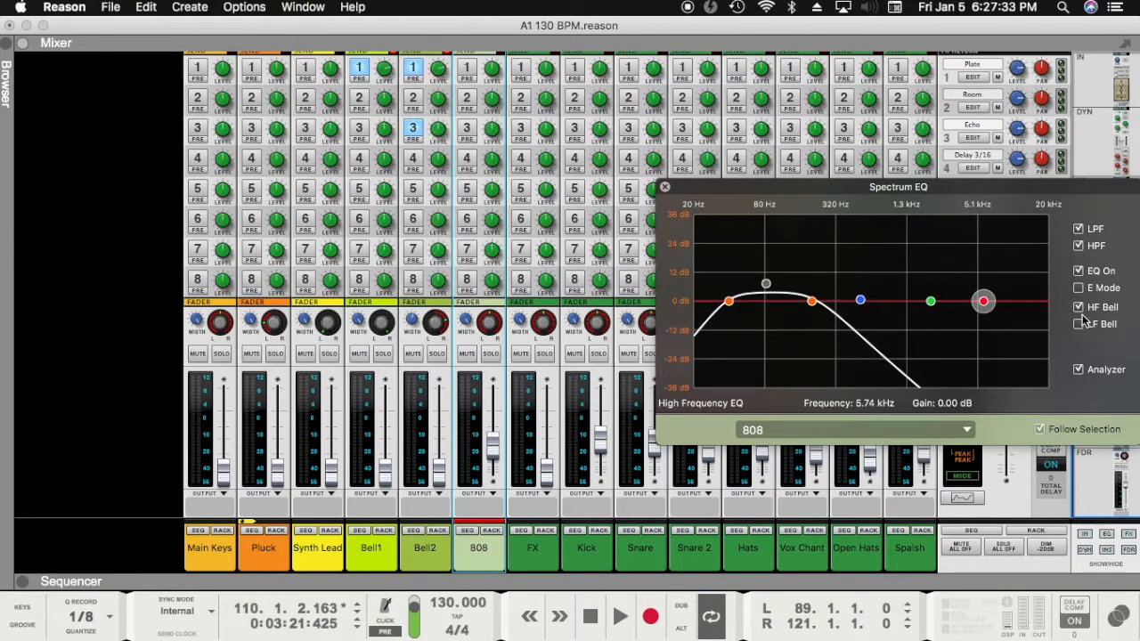
pyautogui.click(1078, 324)
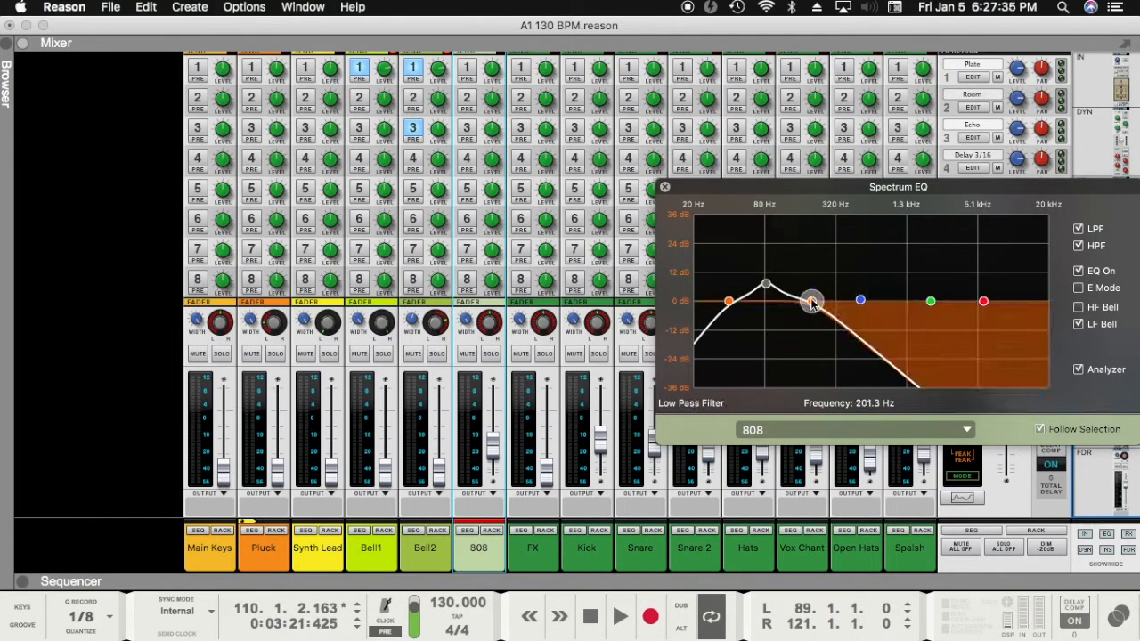
# Step: Reset the 808's low-frequency band gain and boost it about 5.4 dB at 62.9 Hz
pyautogui.click(767, 289)
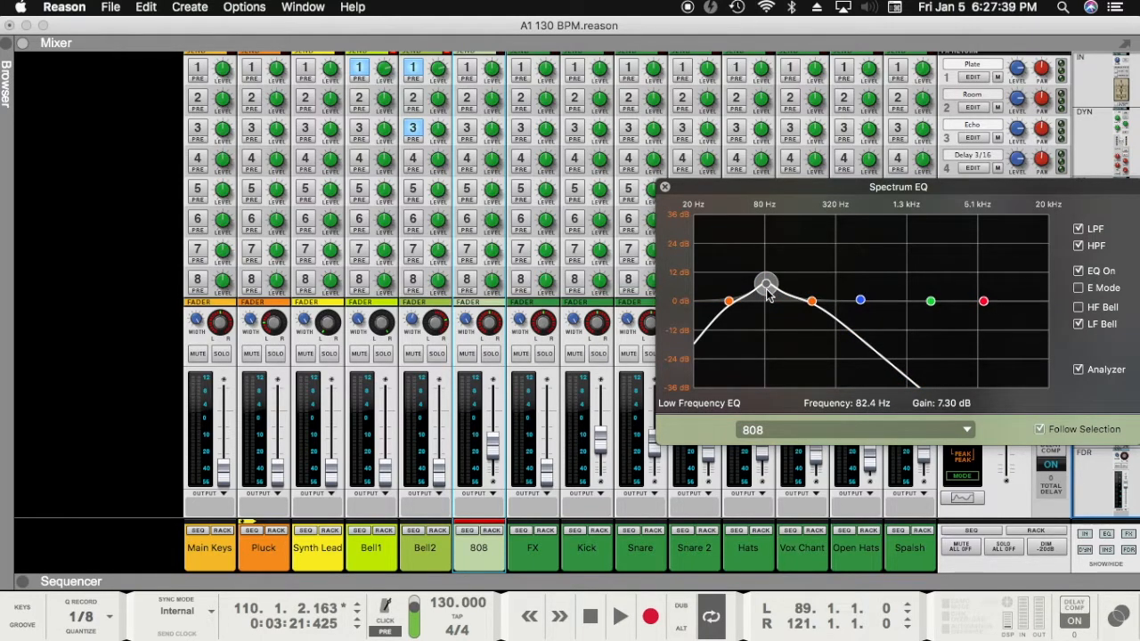
pyautogui.moveTo(768, 291)
pyautogui.mouseDown()
pyautogui.moveTo(762, 260)
pyautogui.moveTo(767, 297)
pyautogui.moveTo(769, 278)
pyautogui.mouseUp()
pyautogui.keyDown('super'); pyautogui.click(768, 279); pyautogui.keyUp('super')
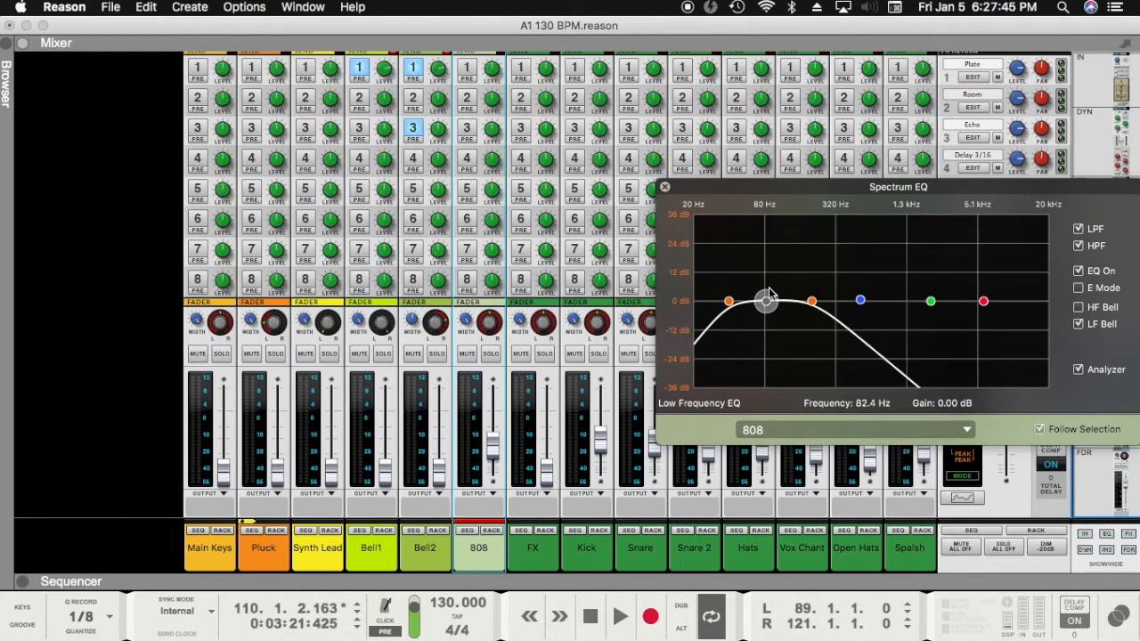
pyautogui.moveTo(768, 306)
pyautogui.mouseDown()
pyautogui.moveTo(769, 294)
pyautogui.moveTo(753, 294)
pyautogui.mouseUp()
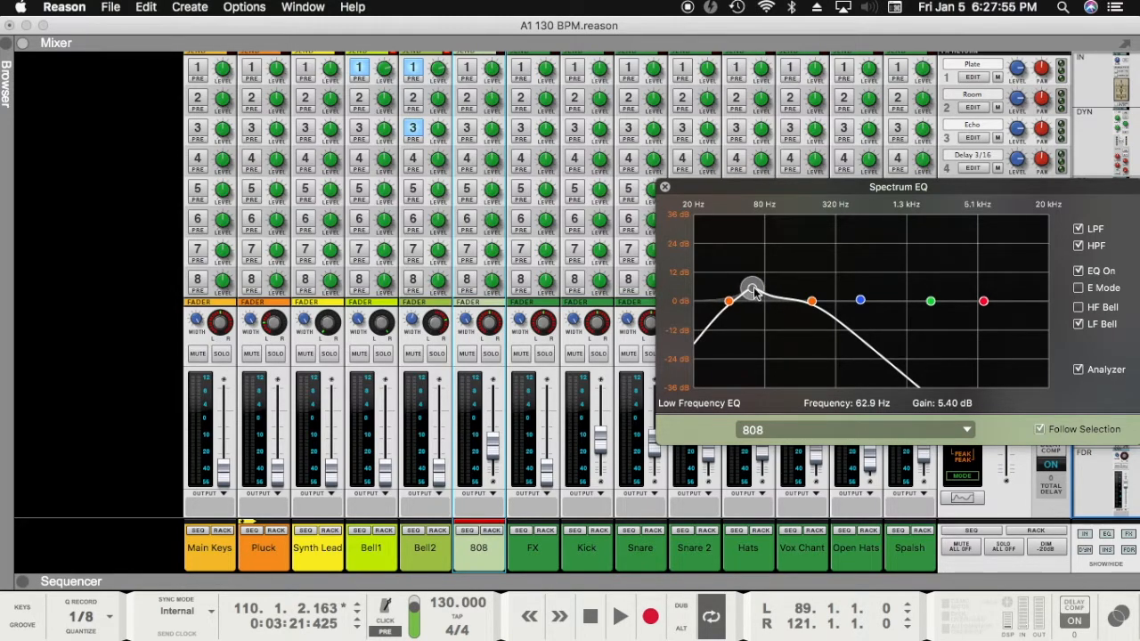
# Step: Play from bar 89 and adjust the 808's low-frequency boost to about 3.2 dB at 65.1 Hz
pyautogui.press('Return')
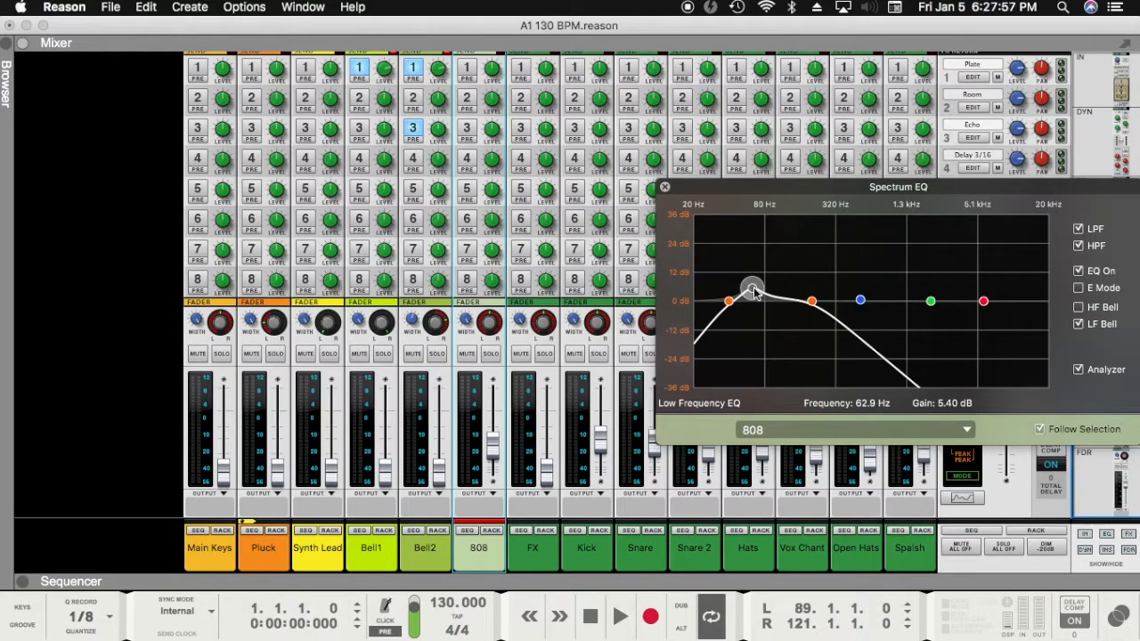
pyautogui.press('space')
pyautogui.press('space')
pyautogui.press('KP_1')
pyautogui.press('space')
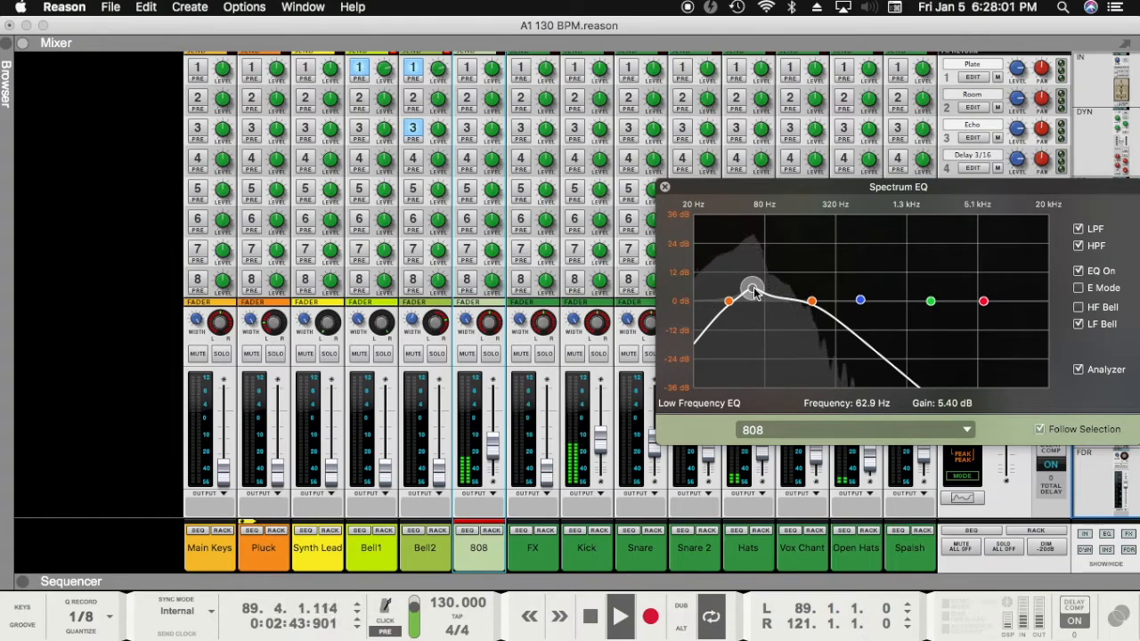
pyautogui.moveTo(753, 294); pyautogui.dragTo(755, 298)
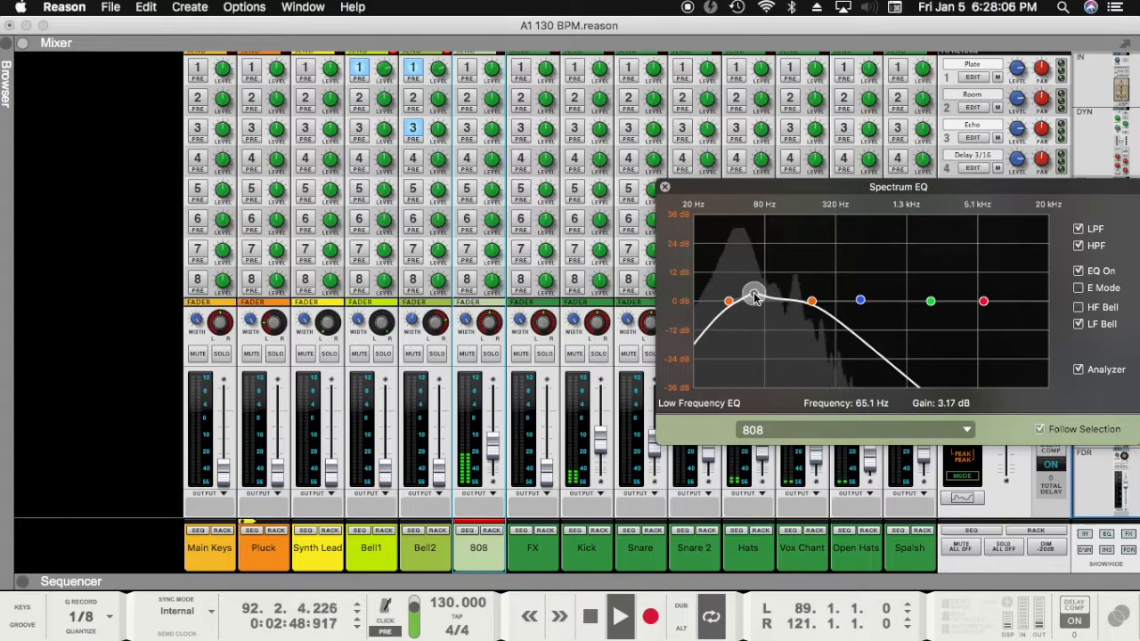
pyautogui.click(810, 301)
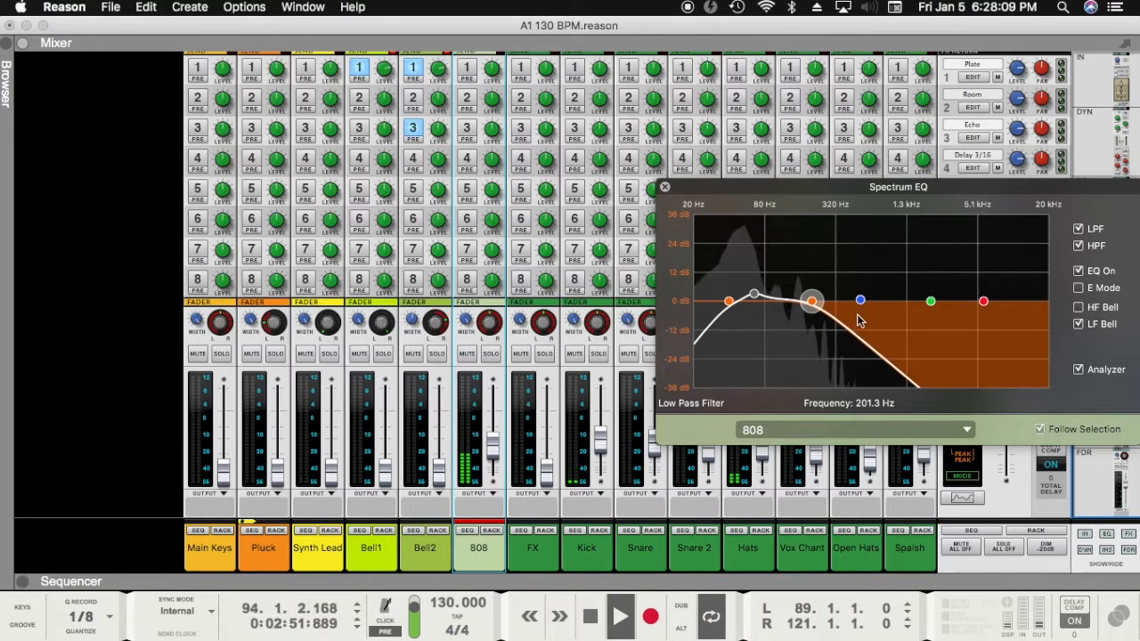
# Step: Close the Spectrum EQ and return the stopped song to bar 89
pyautogui.click(666, 189)
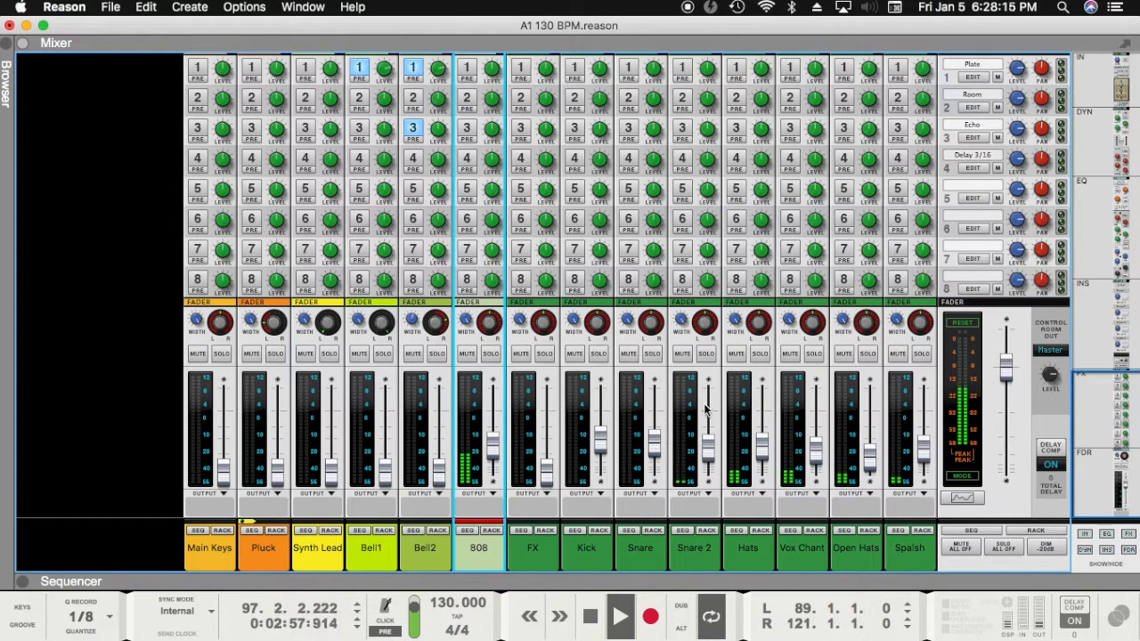
pyautogui.press('space')
pyautogui.press('KP_1')
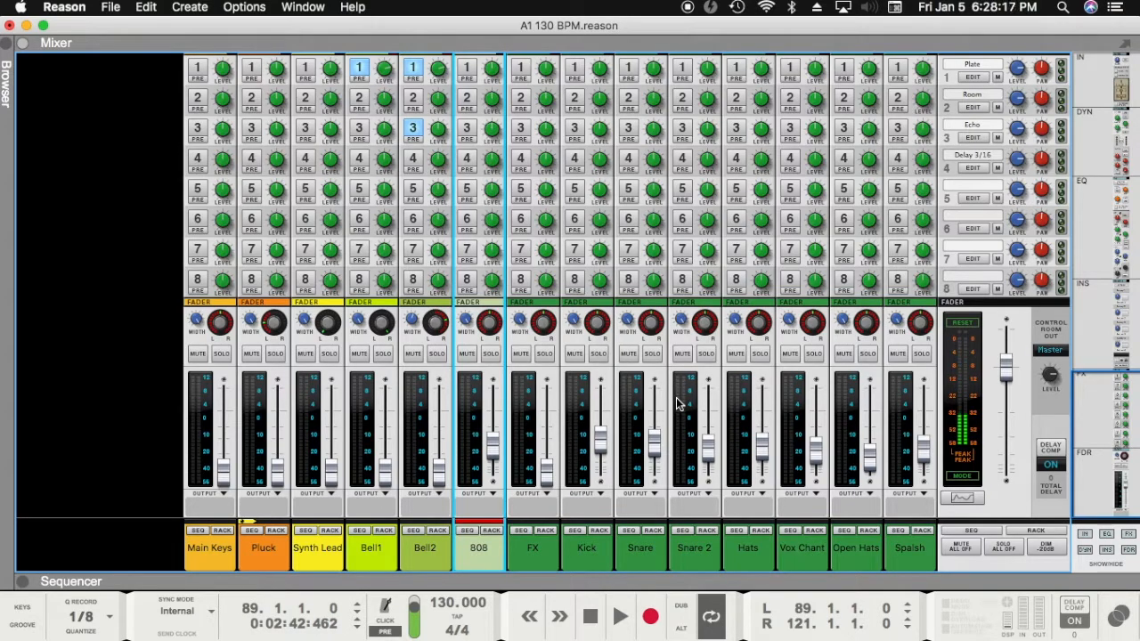
# Step: Select the Main Keys channel and enable its high-pass filter
pyautogui.click(441, 477)
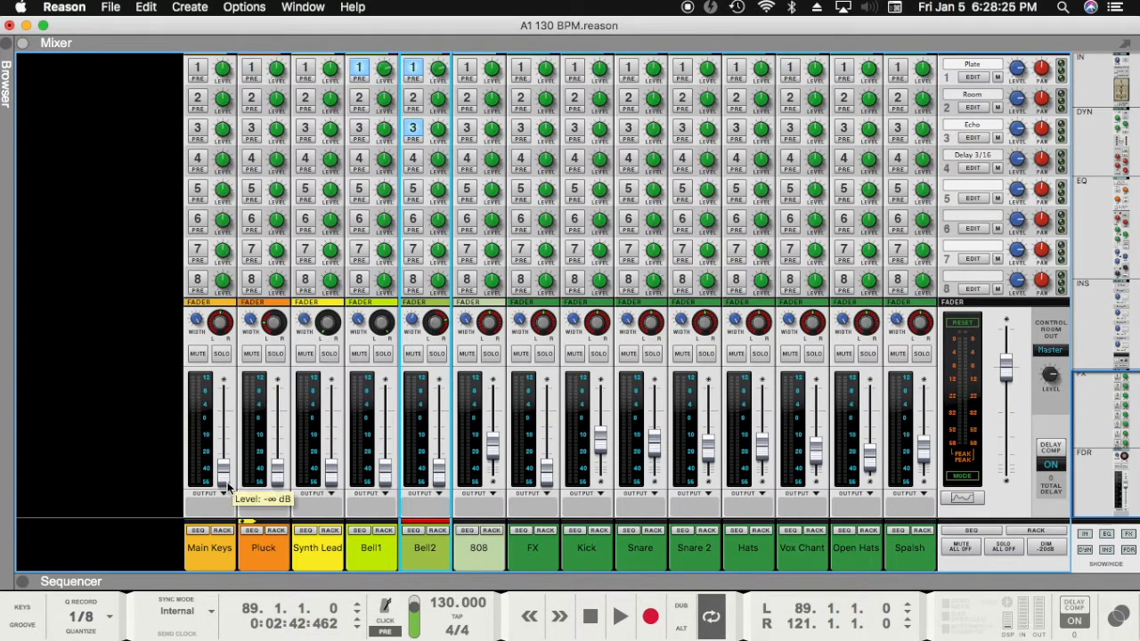
pyautogui.click(201, 553)
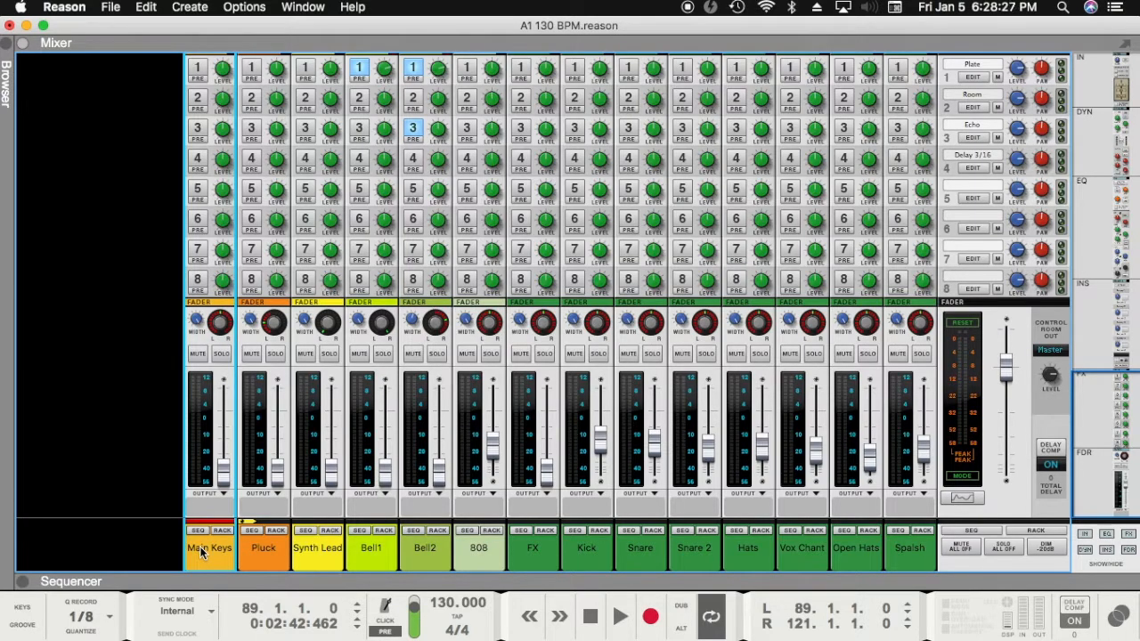
pyautogui.scroll(10, 214, 525)
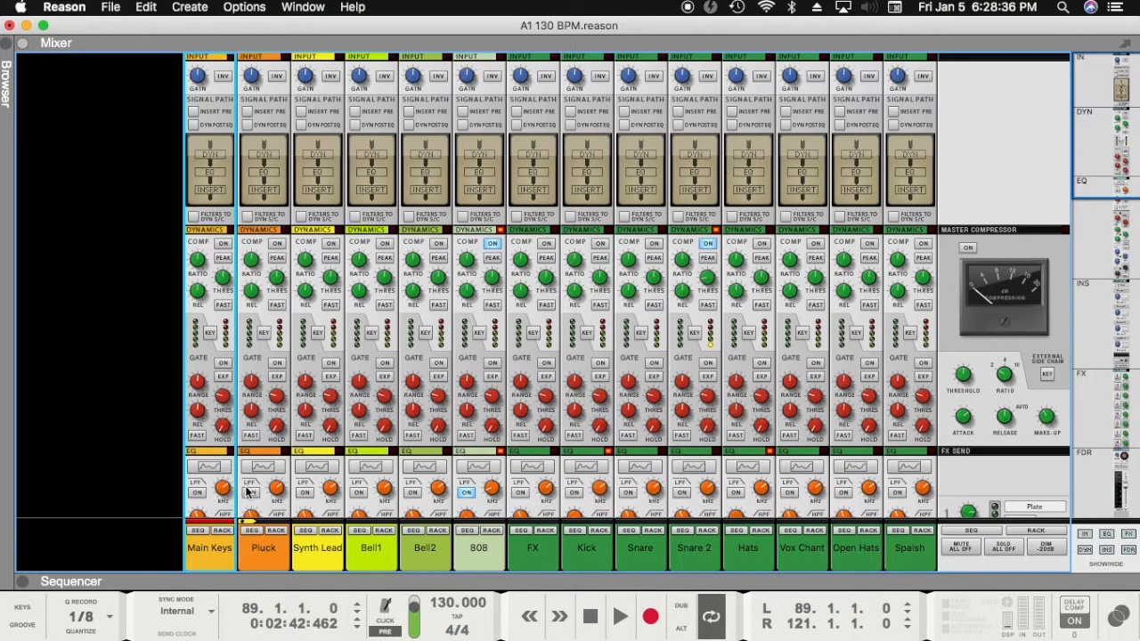
pyautogui.scroll(-3, 214, 449)
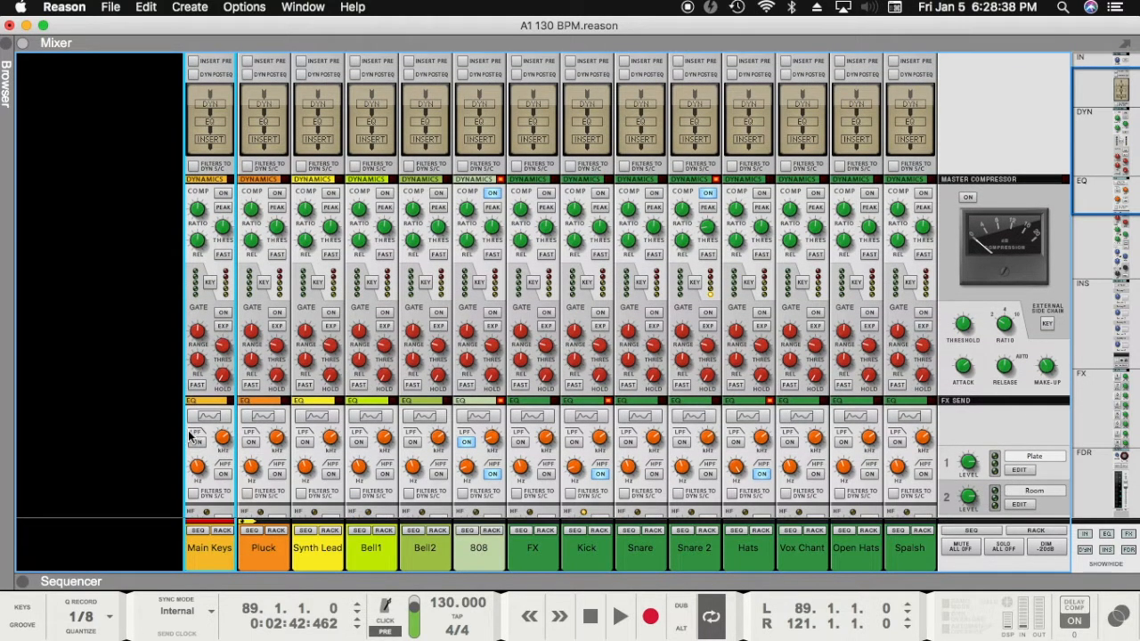
pyautogui.click(223, 477)
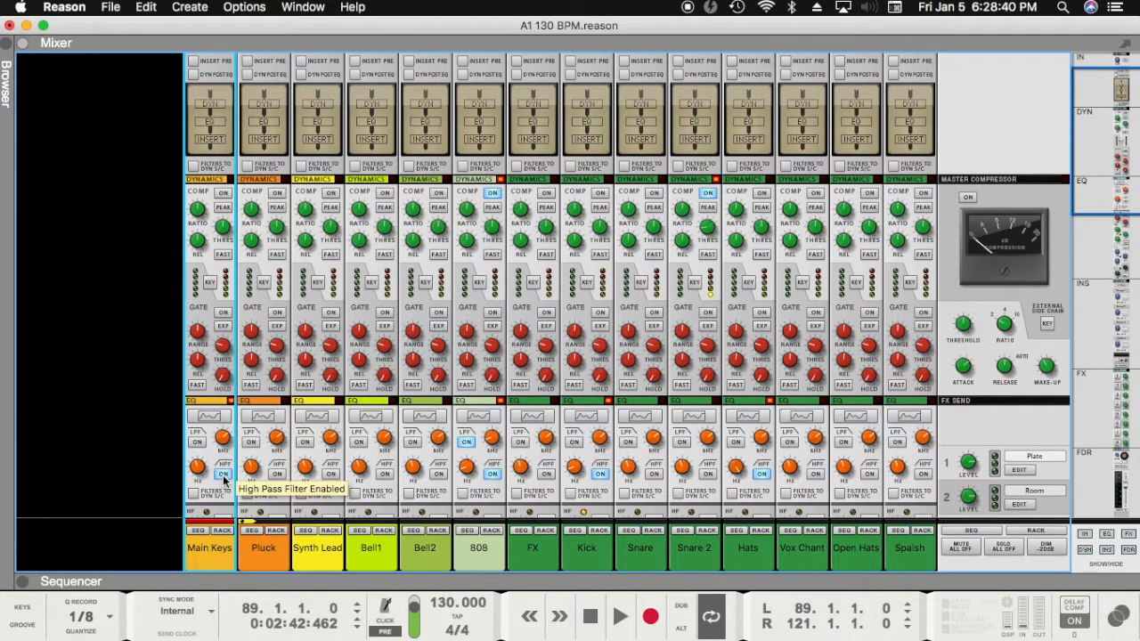
# Step: Open the Spectrum EQ for the Main Keys and briefly play the song to inspect the high-pass filter against the spectrum
pyautogui.press('F2')
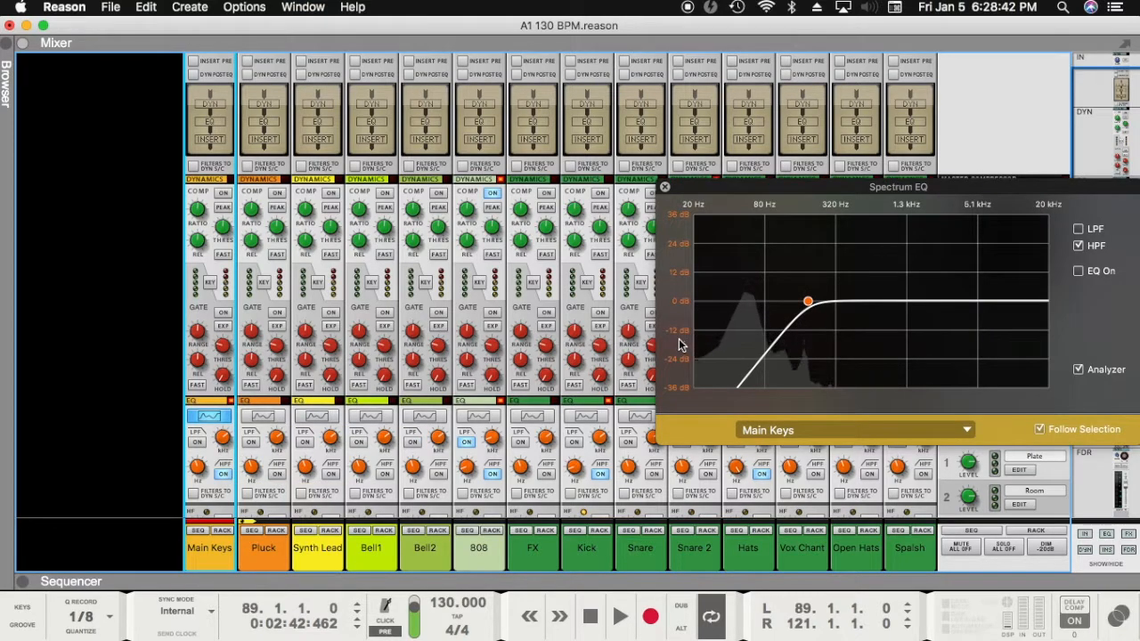
pyautogui.press('space')
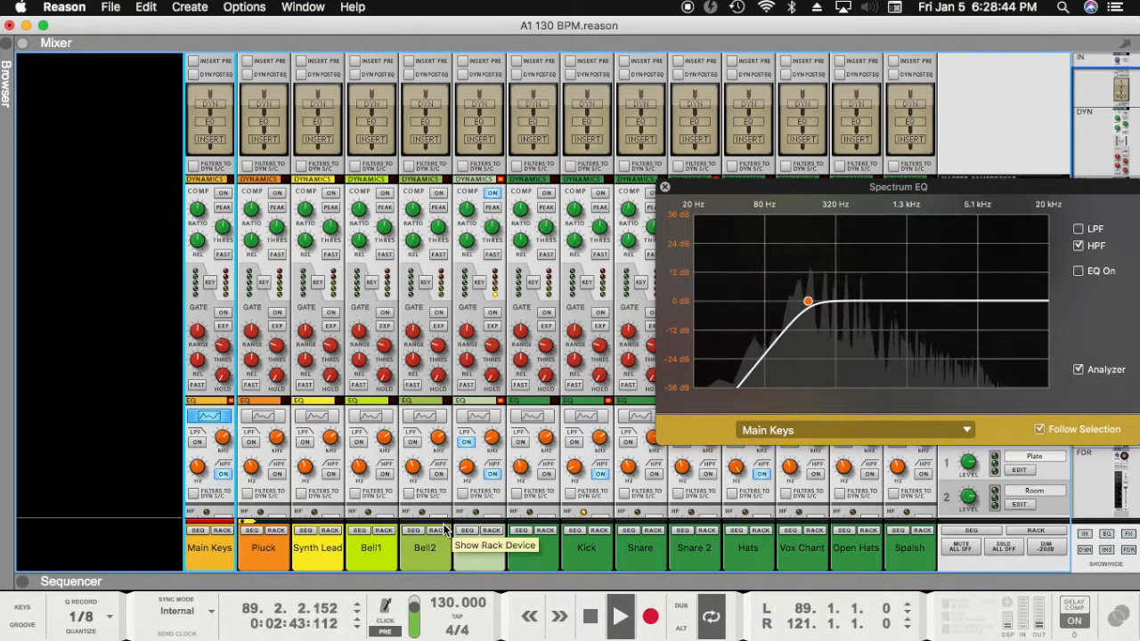
pyautogui.press('space')
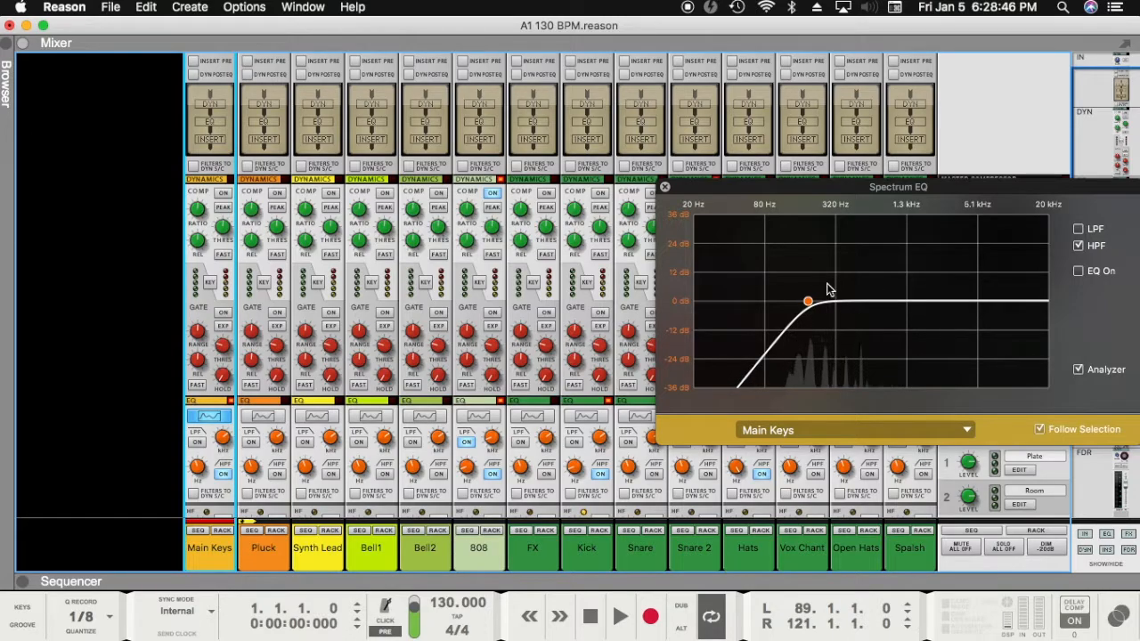
pyautogui.moveTo(807, 302)
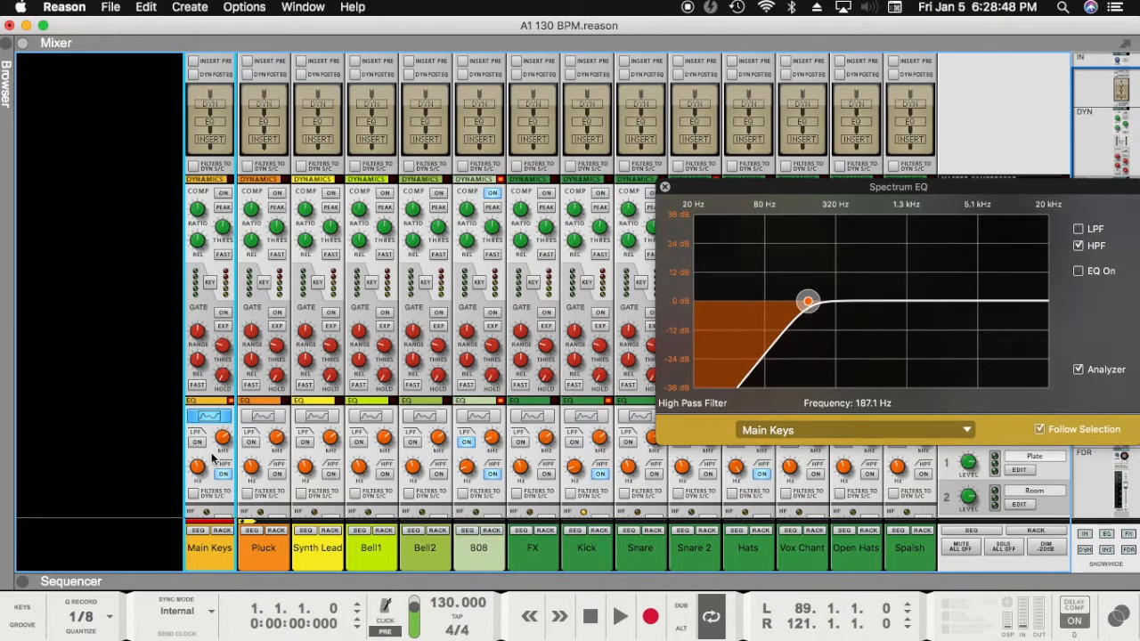
# Step: Solo the Main Keys channel and raise its fader to about -17.85 dB
pyautogui.scroll(-10, 214, 461)
pyautogui.click(220, 353)
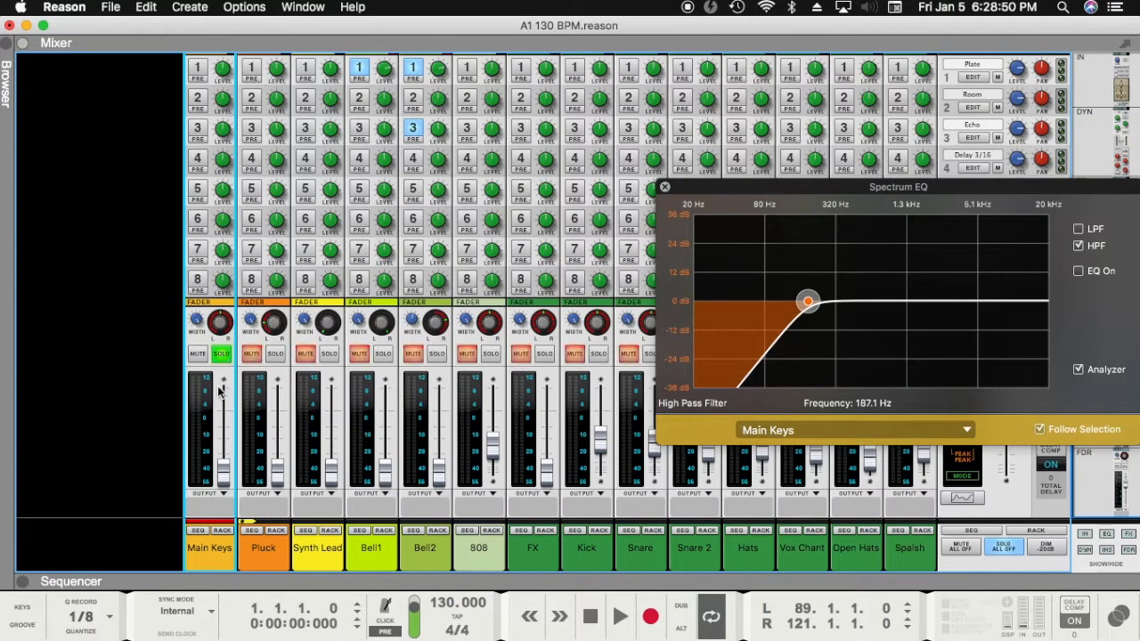
pyautogui.moveTo(222, 470); pyautogui.dragTo(228, 436)
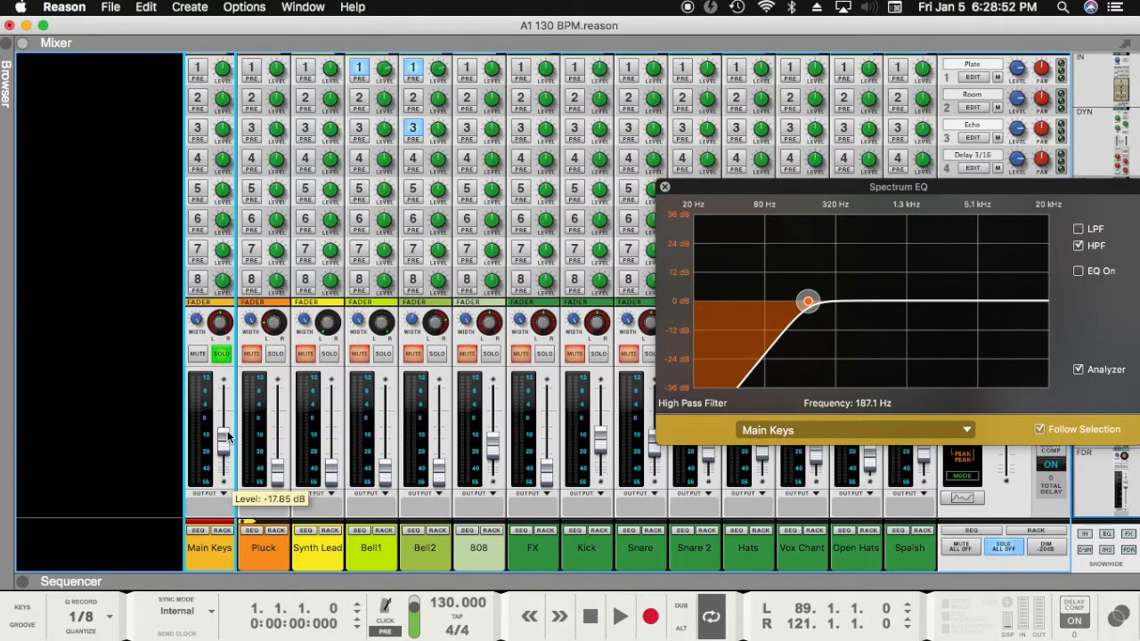
# Step: During playback, enable the Main Keys EQ, set the high-pass cutoff to about 201.5 Hz and boost the high band about 2.5 dB at 4.93 kHz
pyautogui.press('space')
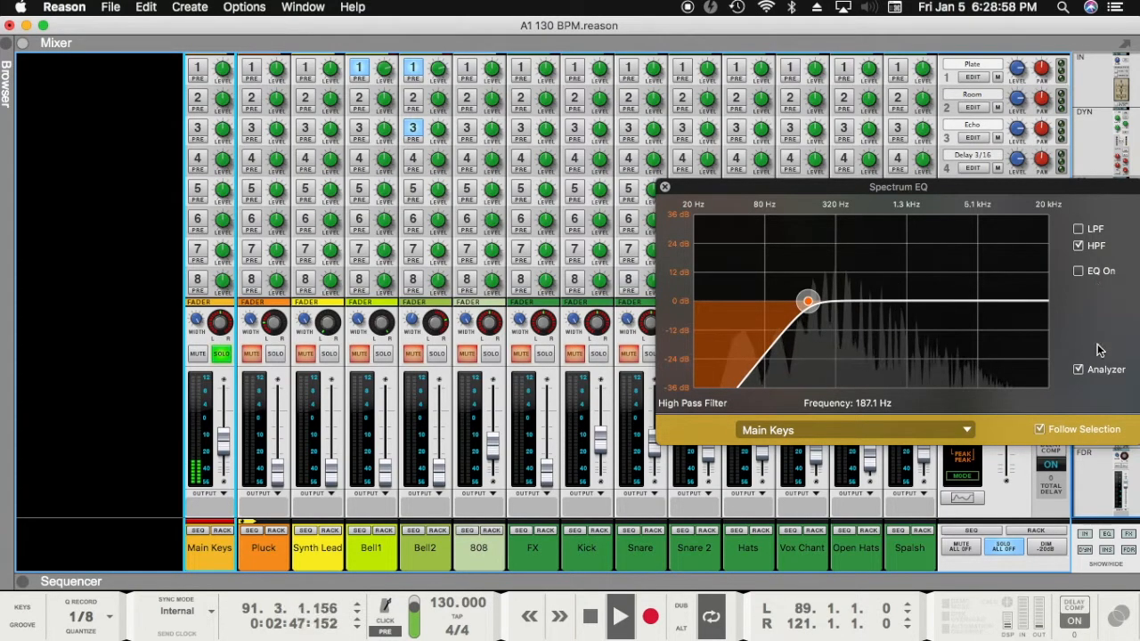
pyautogui.click(1078, 269)
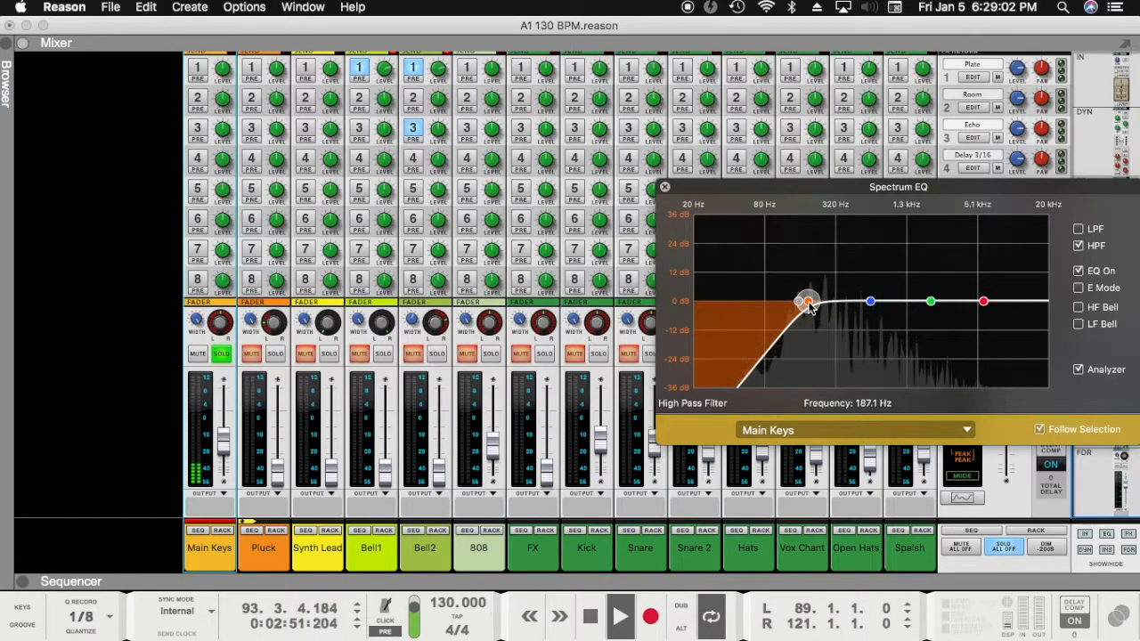
pyautogui.moveTo(809, 305); pyautogui.dragTo(813, 307)
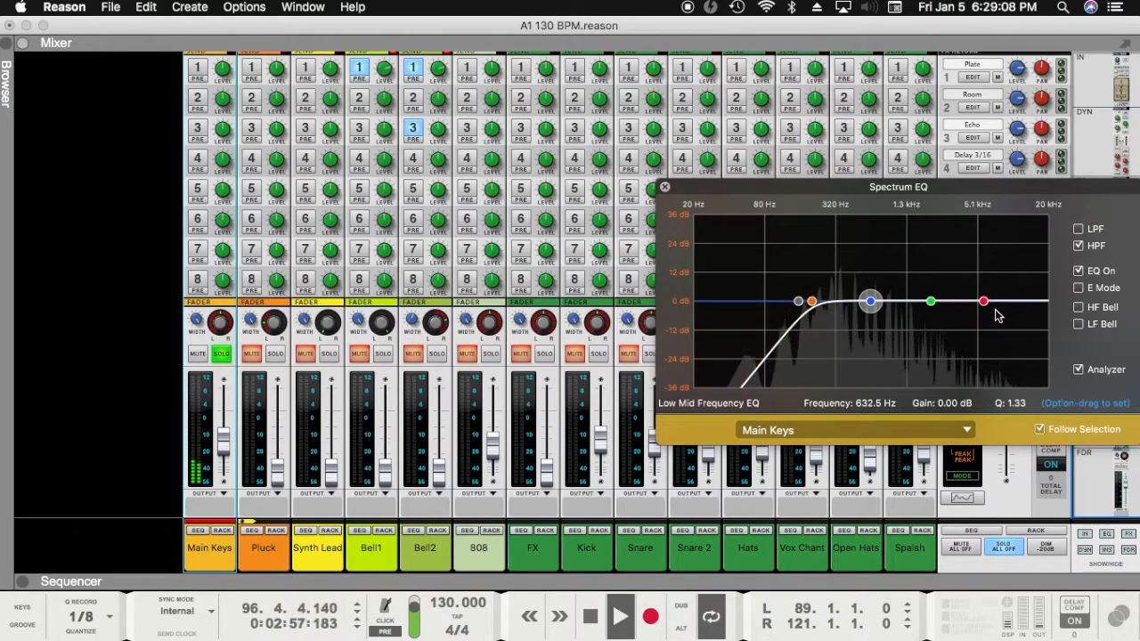
pyautogui.moveTo(983, 302); pyautogui.dragTo(982, 298)
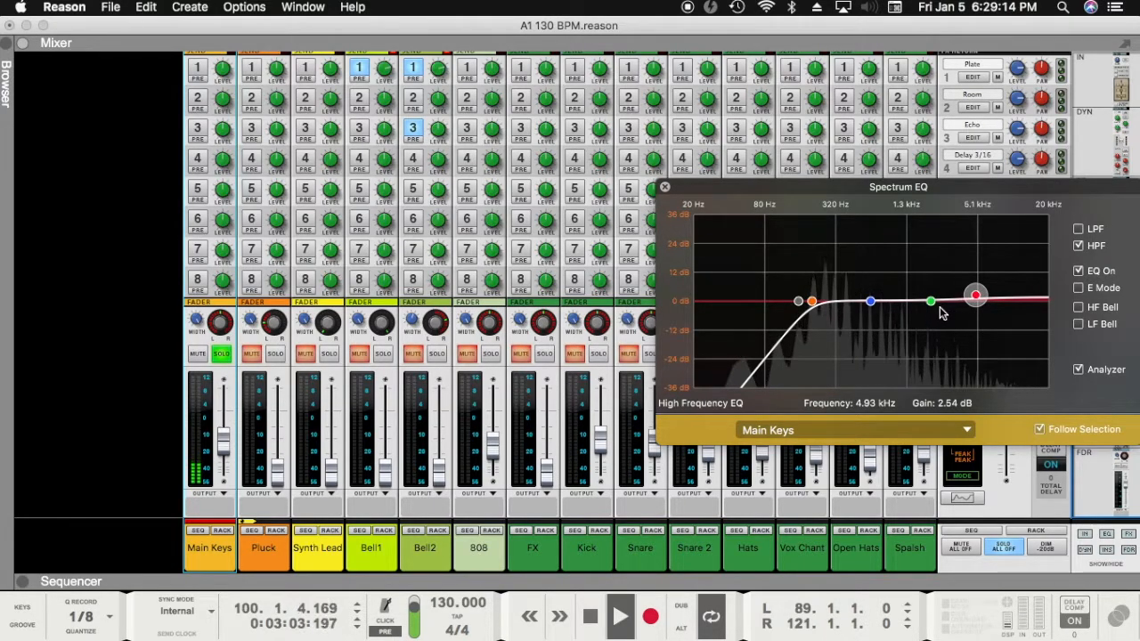
pyautogui.click(811, 302)
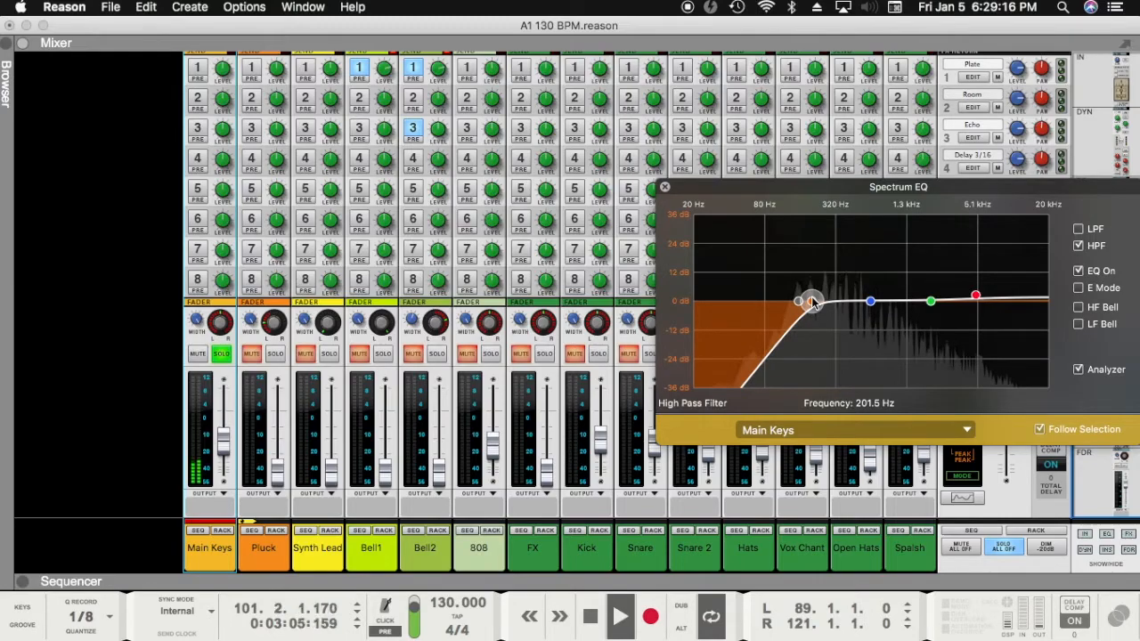
# Step: Close the Spectrum EQ and play the unsoloed full mix from bar 89
pyautogui.click(666, 189)
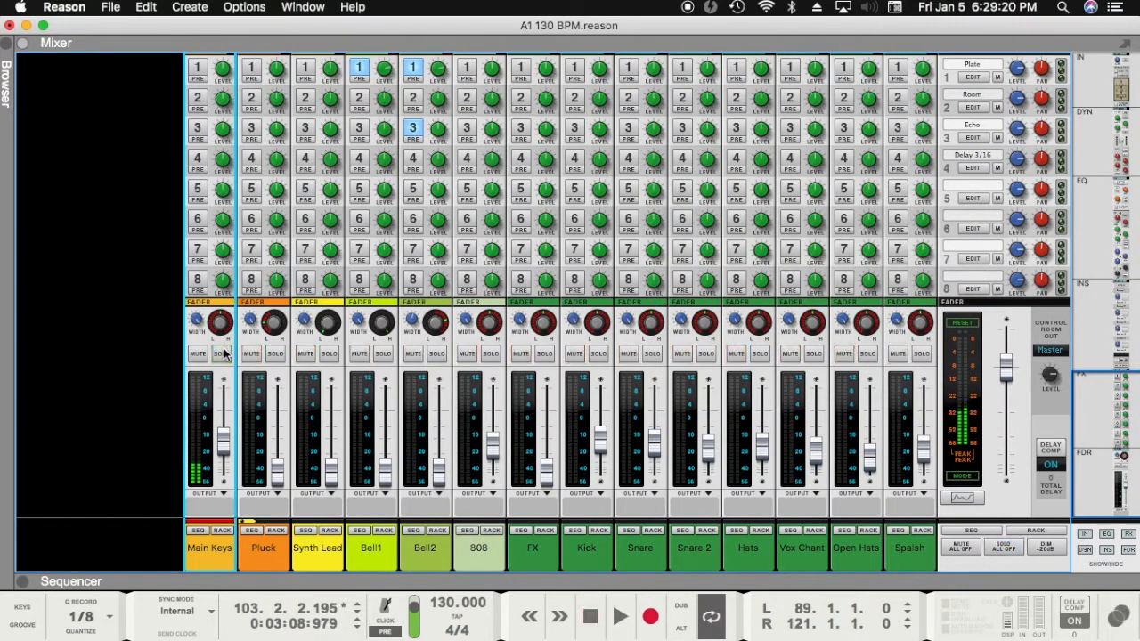
pyautogui.hotkey('shift', 'Return')
pyautogui.press('space')
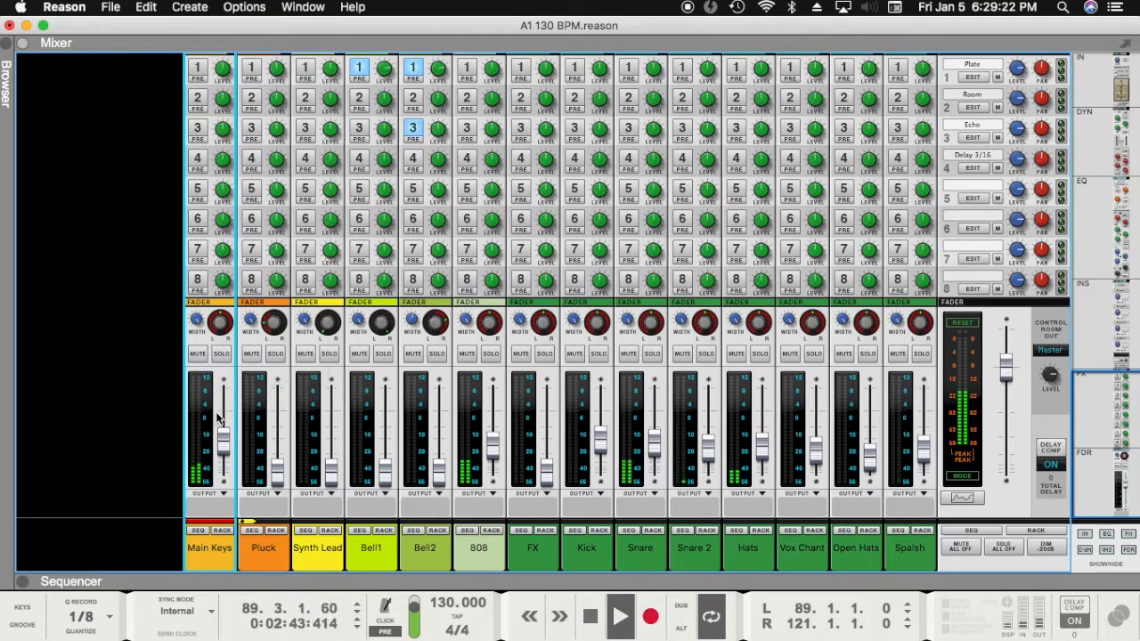
# Step: Rename the Main Keys channel to Main Stab
pyautogui.doubleClick(210, 549)
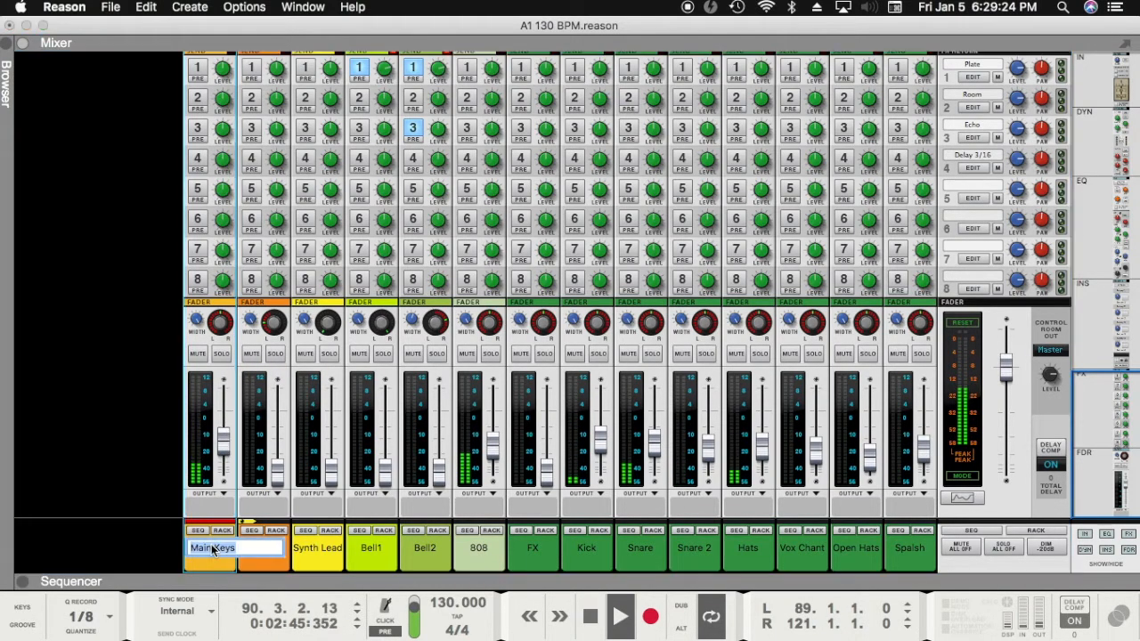
pyautogui.press('Right')
pyautogui.press('BackSpace')
pyautogui.press('BackSpace')
pyautogui.press('BackSpace')
pyautogui.press('BackSpace')
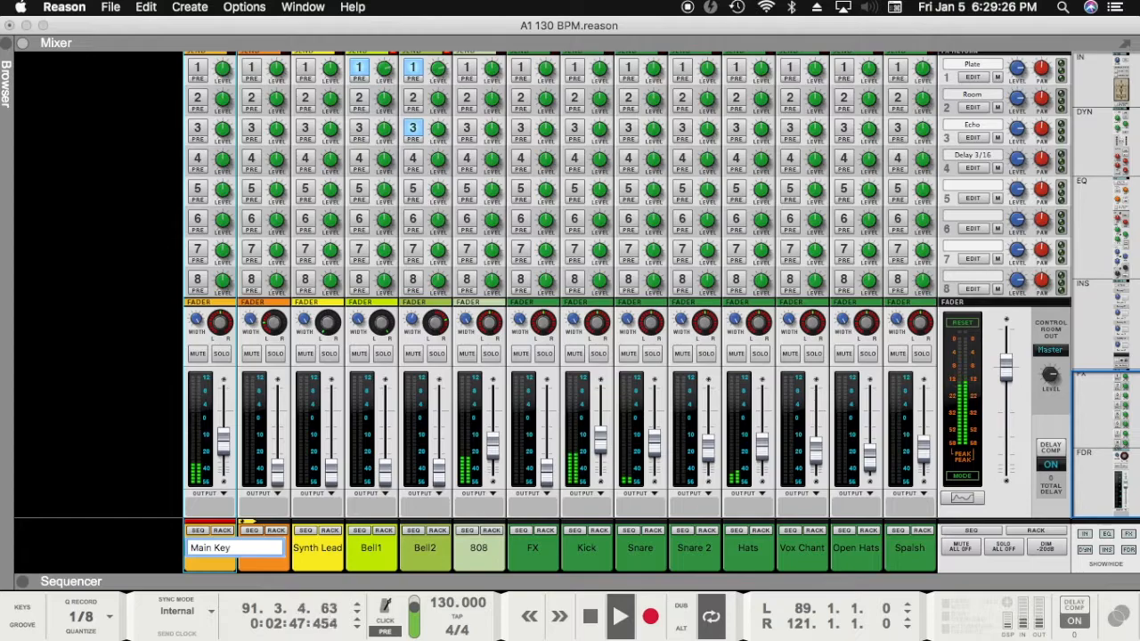
pyautogui.write('Stab')
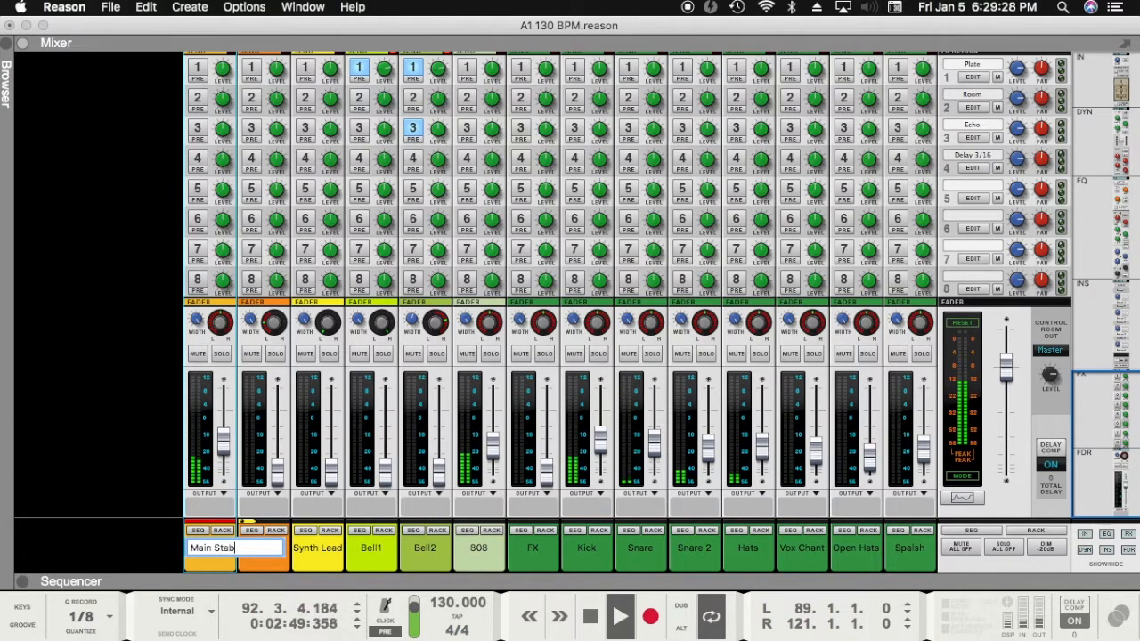
pyautogui.press('Return')
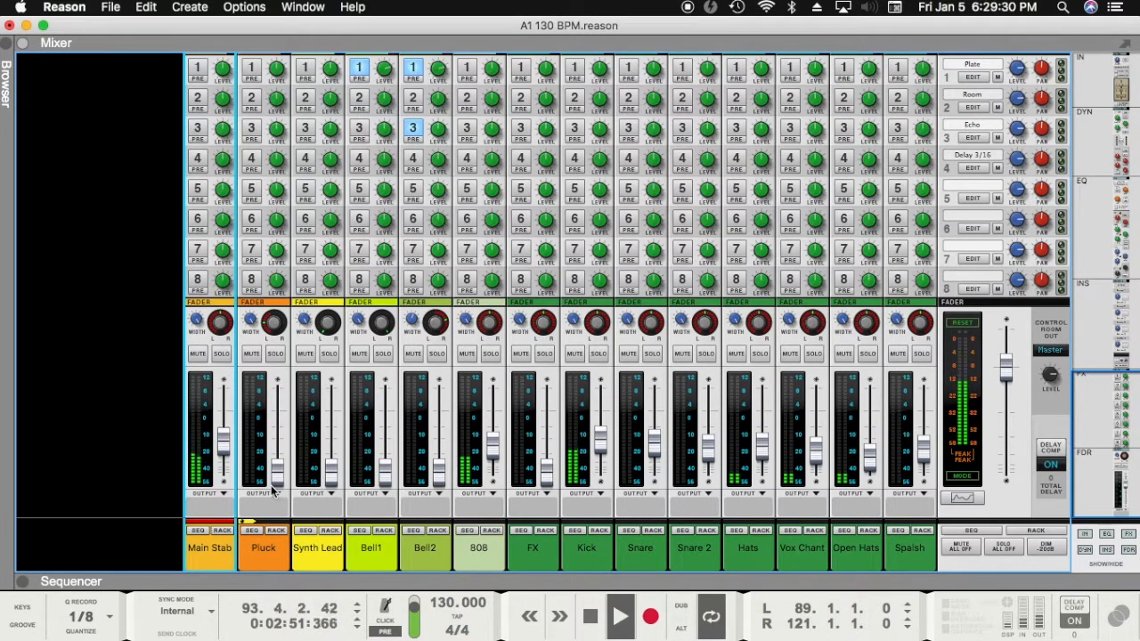
# Step: Raise the Pluck fader to about -26 dB, then stop playback and return to bar 89
pyautogui.moveTo(277, 479); pyautogui.dragTo(280, 456)
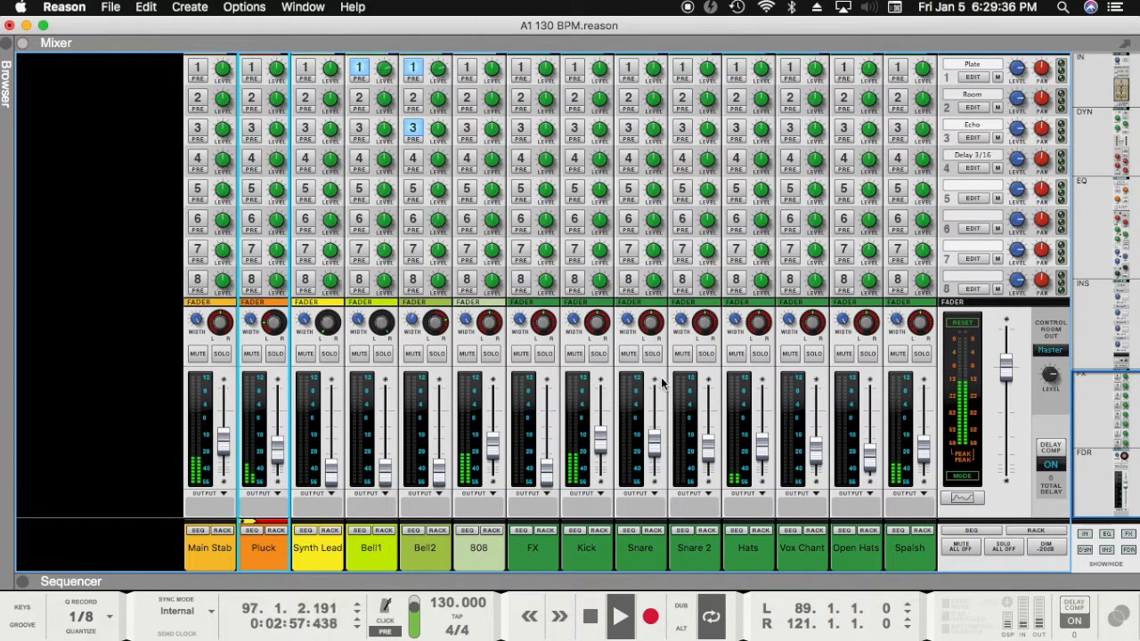
pyautogui.press('space')
pyautogui.hotkey('shift', 'Return')
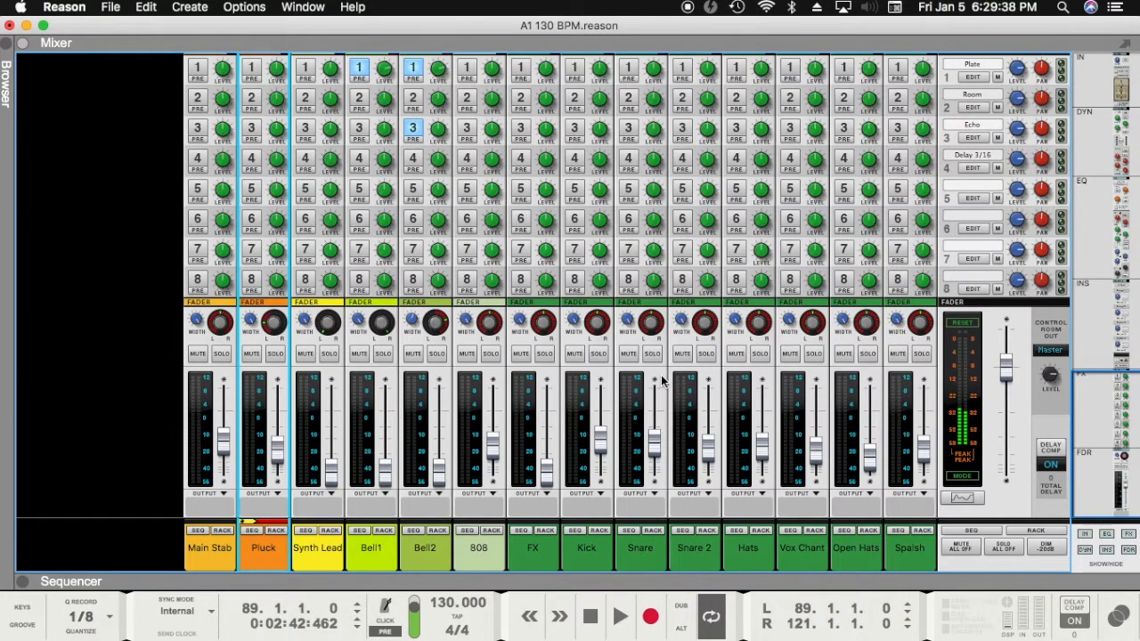
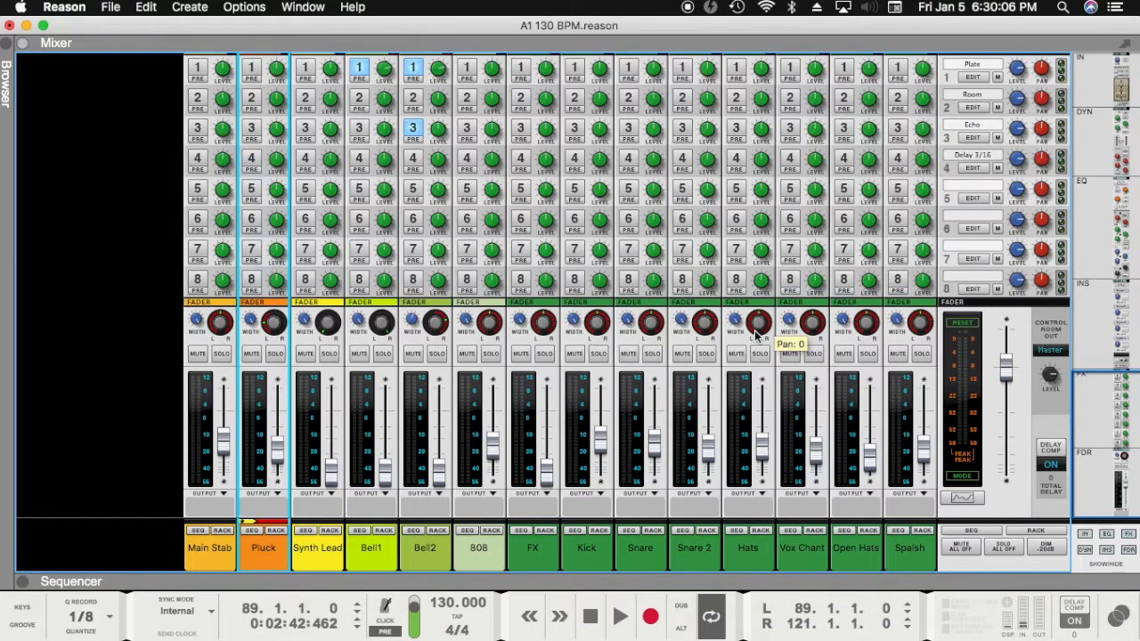
# Step: Pan the Hats right, the Vox Chant left, and the Open Hats right to about 53
pyautogui.moveTo(756, 335); pyautogui.dragTo(756, 316)
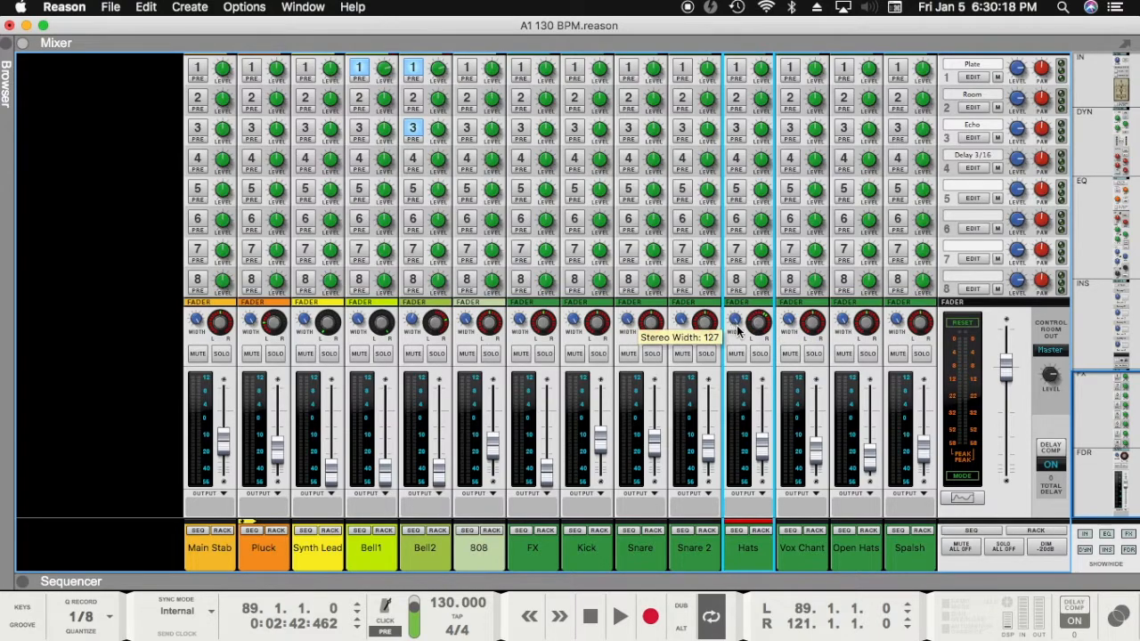
pyautogui.click(810, 325)
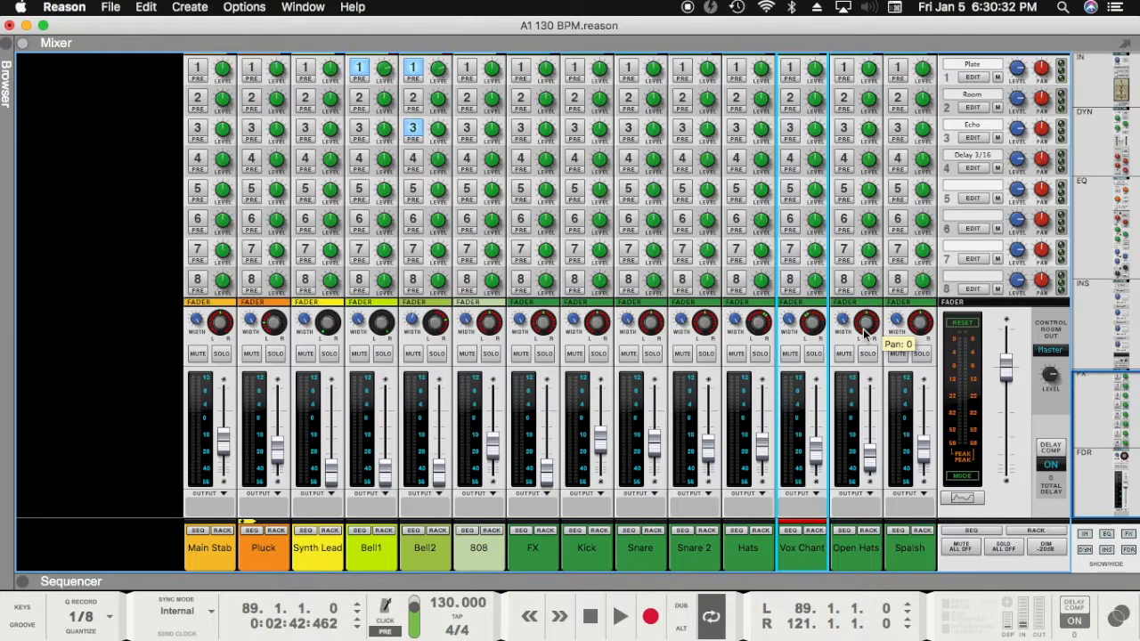
pyautogui.moveTo(862, 331); pyautogui.dragTo(857, 325)
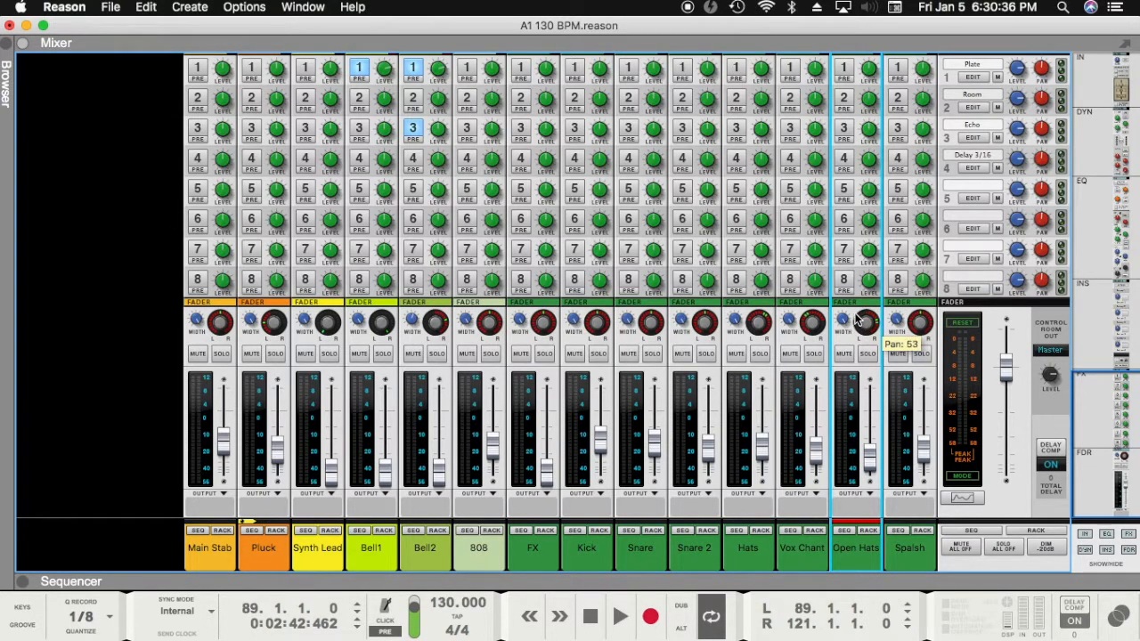
pyautogui.moveTo(857, 319); pyautogui.dragTo(858, 319)
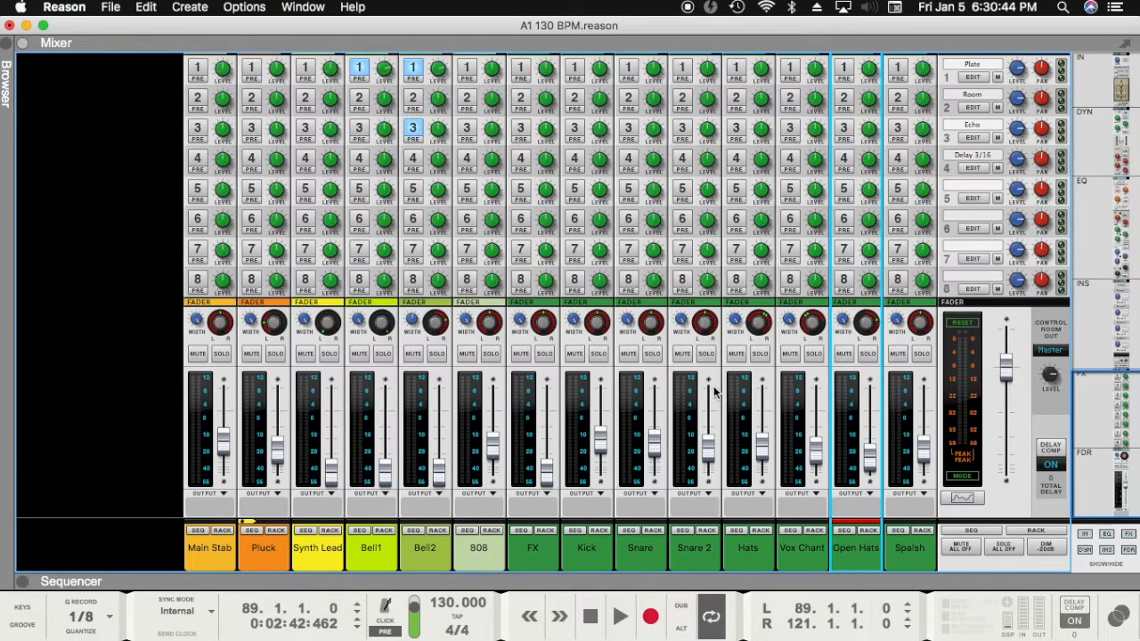
# Step: Go through the Snare 2, Snare, Kick and FX channels, narrowing the stereo width of the Kick and Snare
pyautogui.click(706, 329)
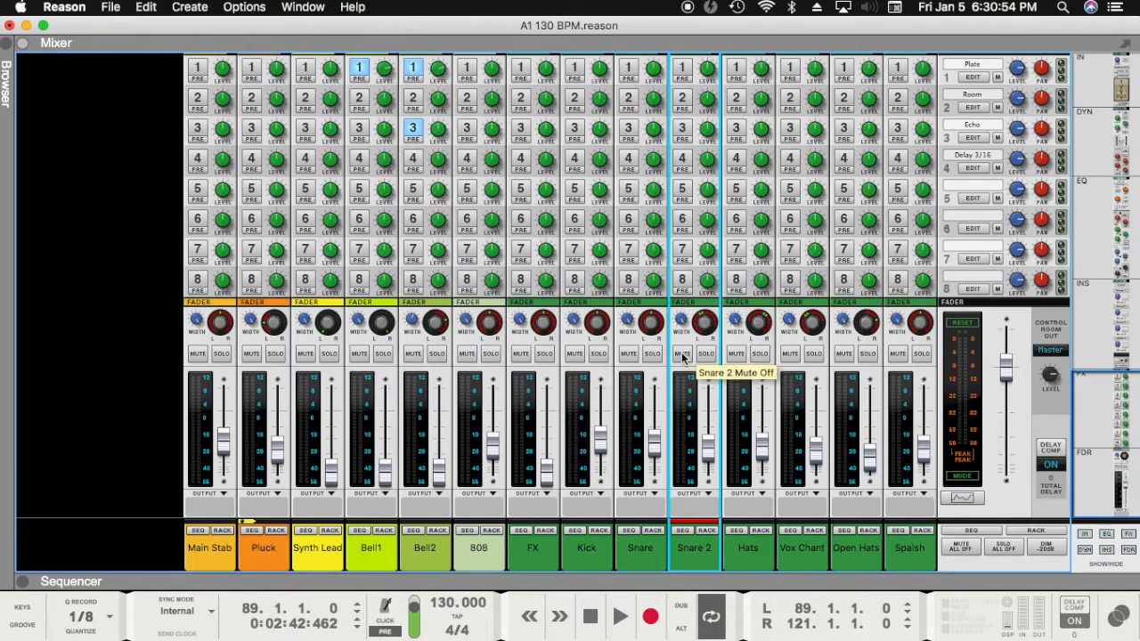
pyautogui.click(656, 553)
pyautogui.click(589, 552)
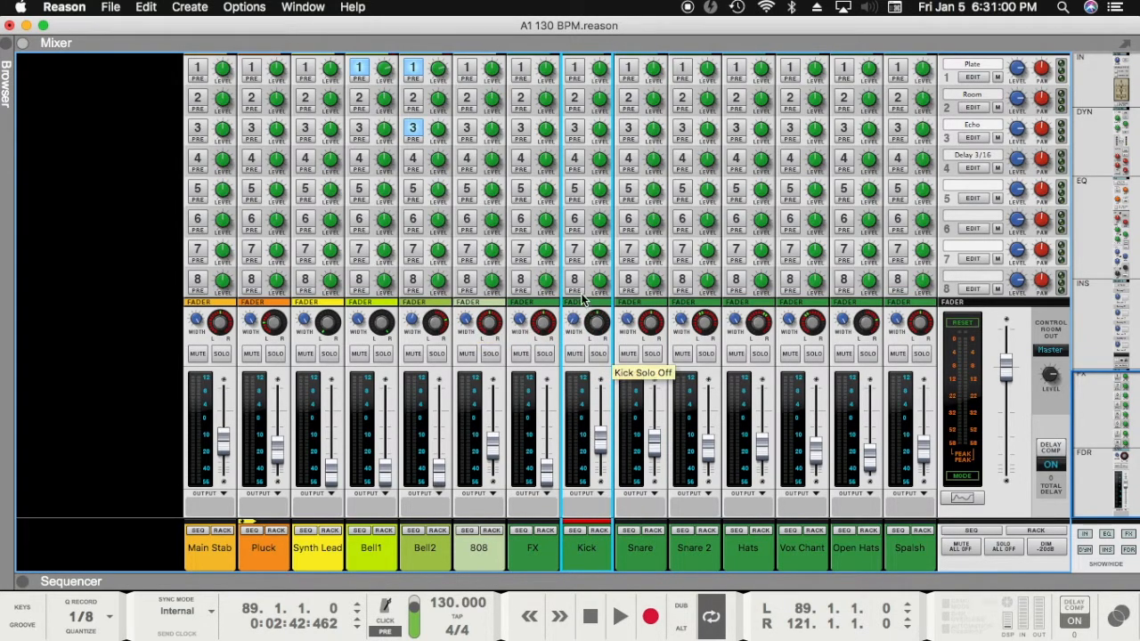
pyautogui.click(630, 379)
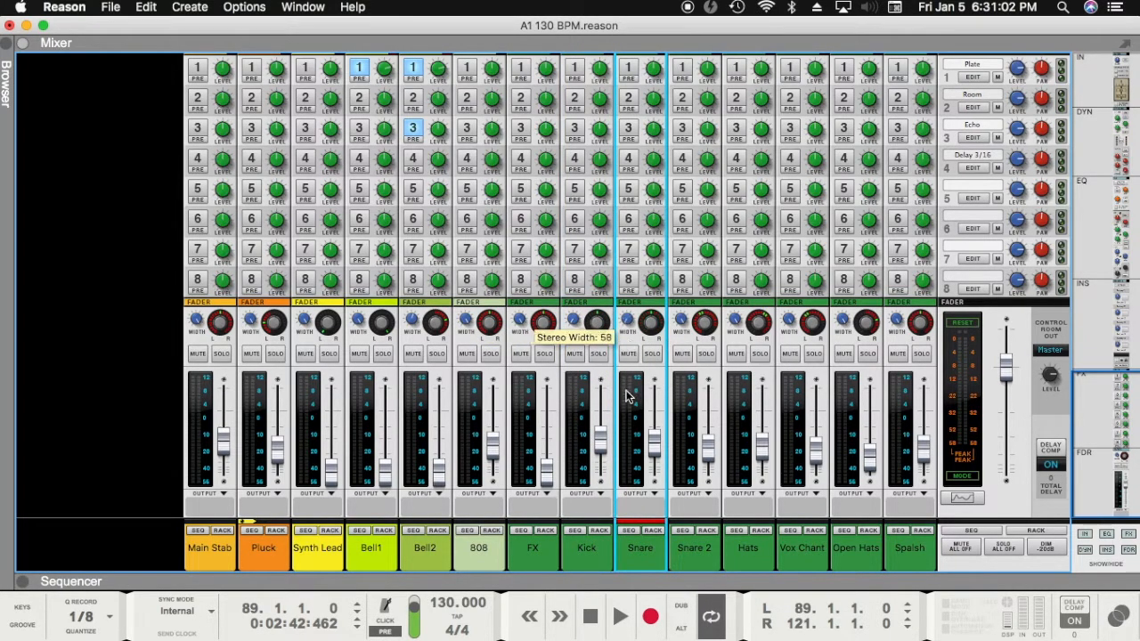
pyautogui.click(534, 552)
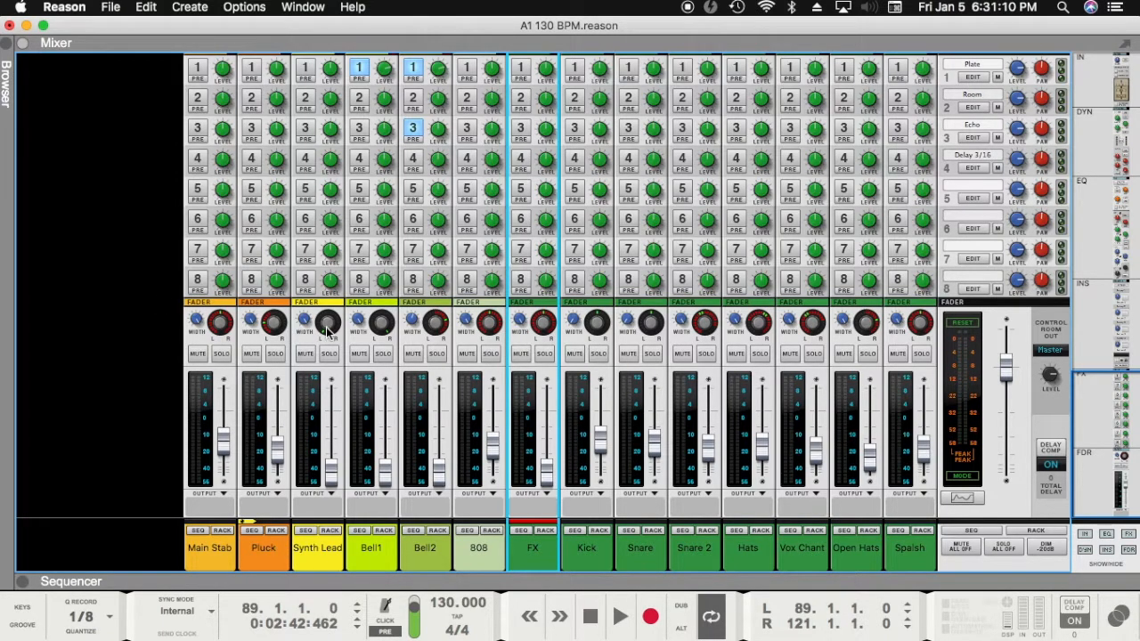
# Step: Set the Synth Lead's pan to about -78 and check the Bell1 and Bell2 channels' panning
pyautogui.click(319, 558)
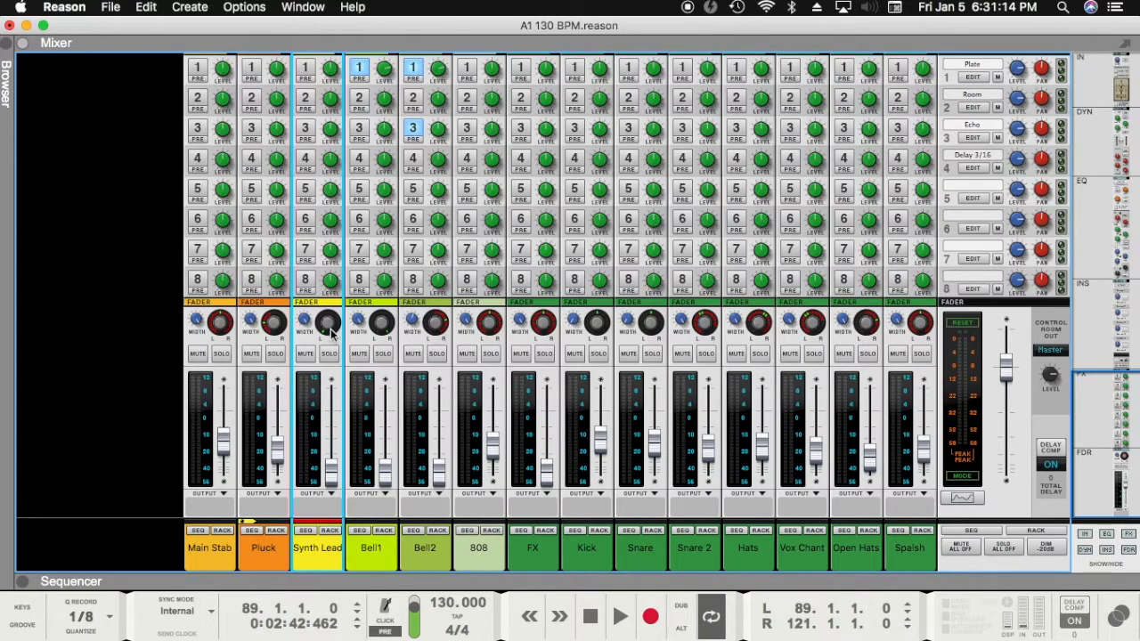
pyautogui.moveTo(327, 324); pyautogui.dragTo(325, 320)
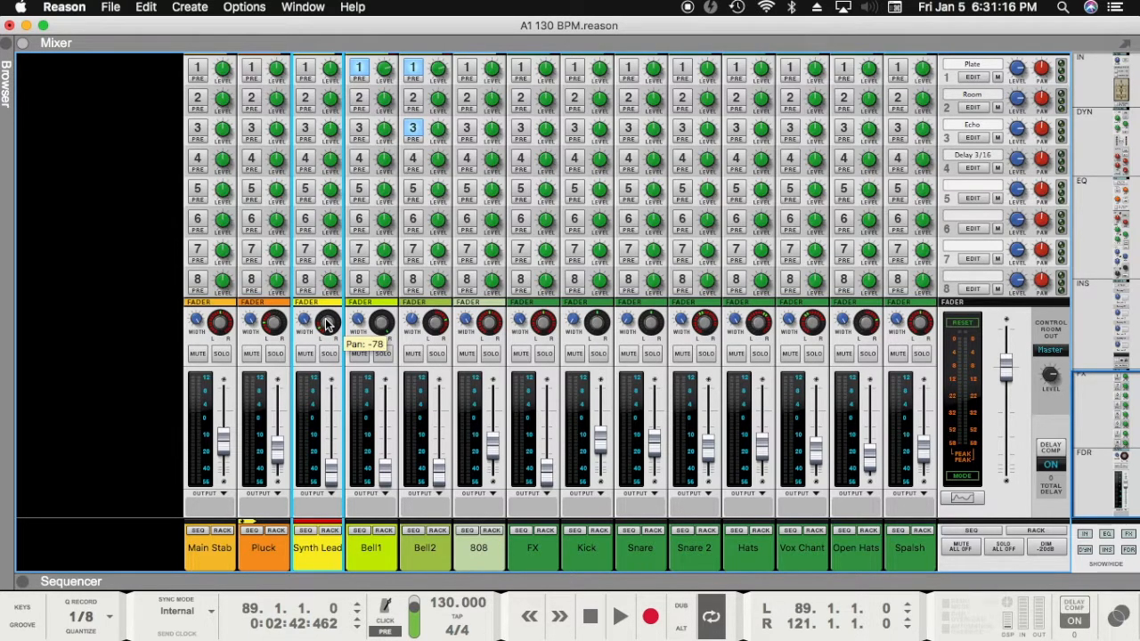
pyautogui.moveTo(385, 327)
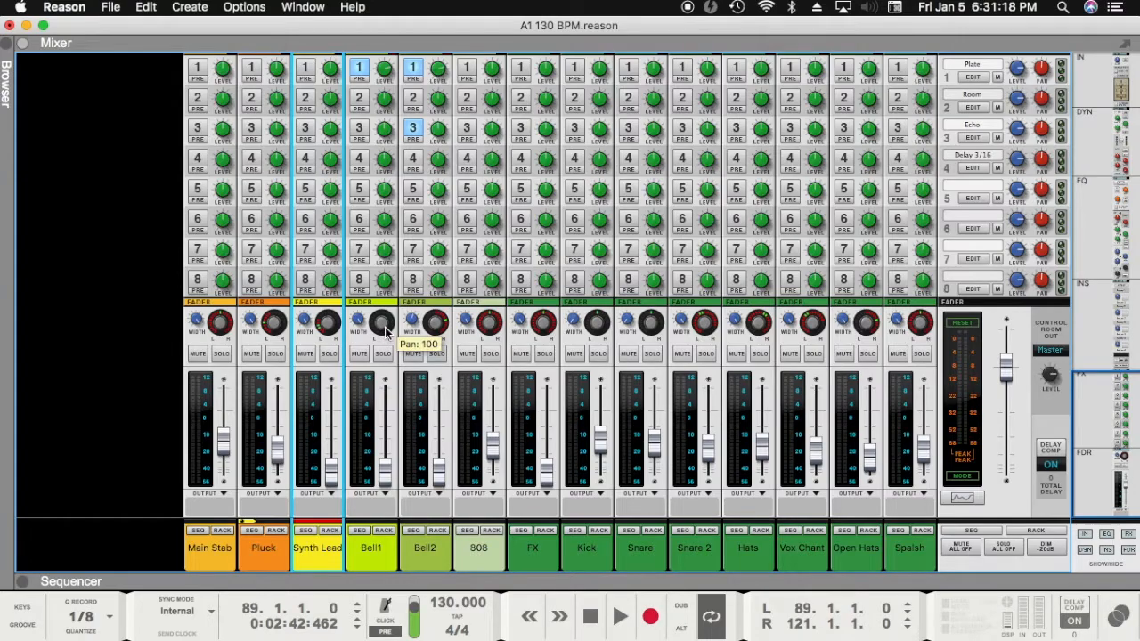
pyautogui.click(382, 559)
pyautogui.click(422, 557)
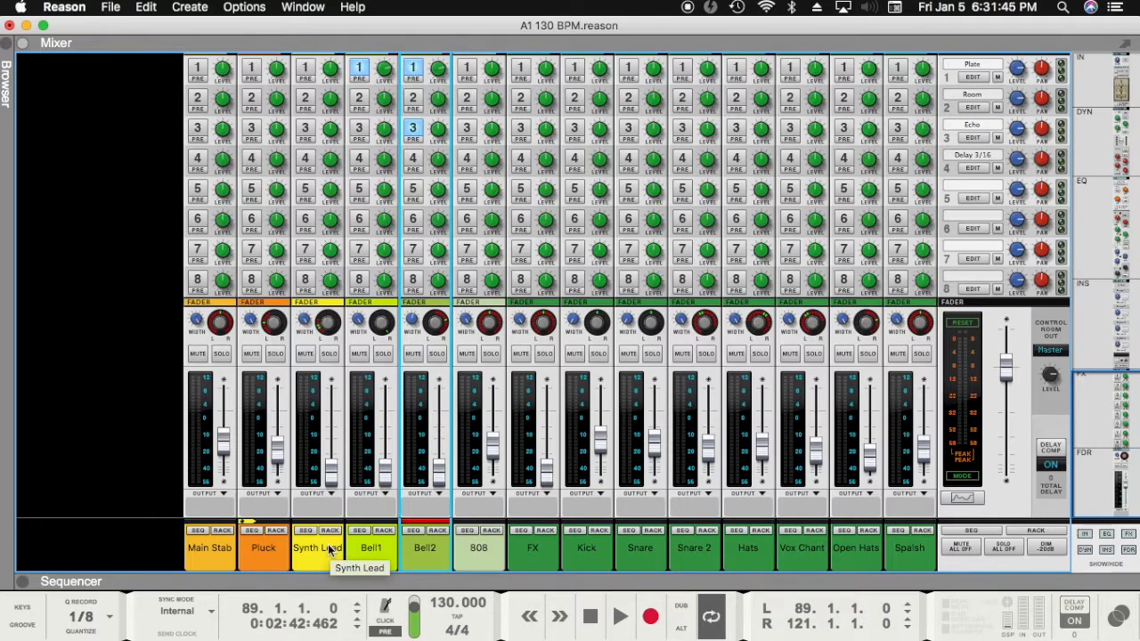
# Step: Fine-tune the Synth Lead's left pan to about -75 and play the mix from bar 89
pyautogui.click(276, 326)
pyautogui.click(325, 327)
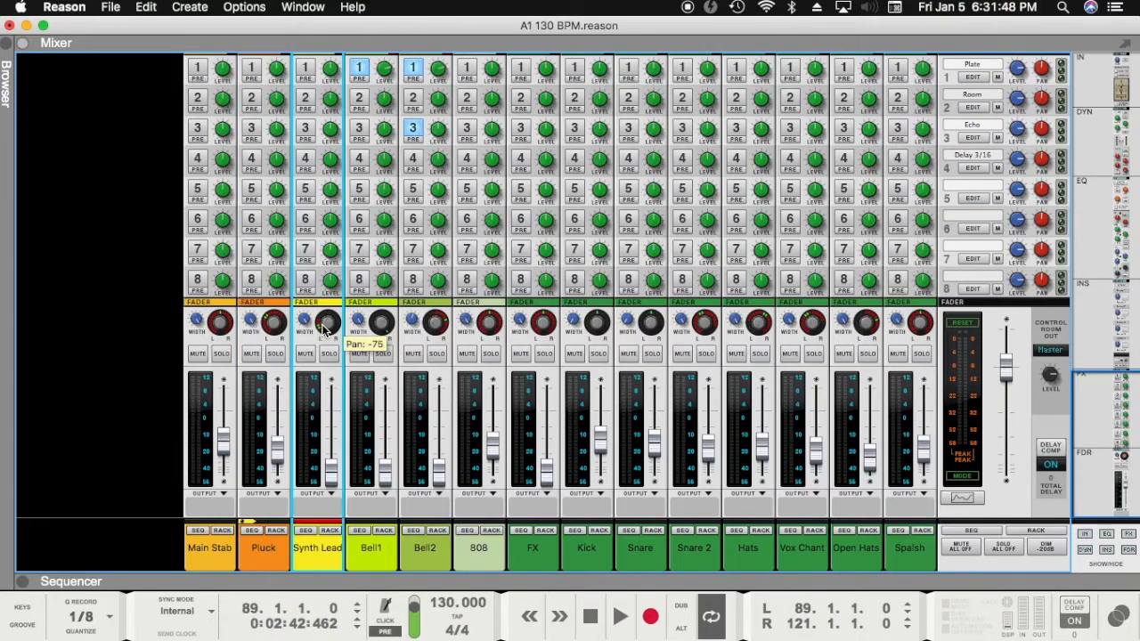
pyautogui.moveTo(322, 326); pyautogui.dragTo(325, 329)
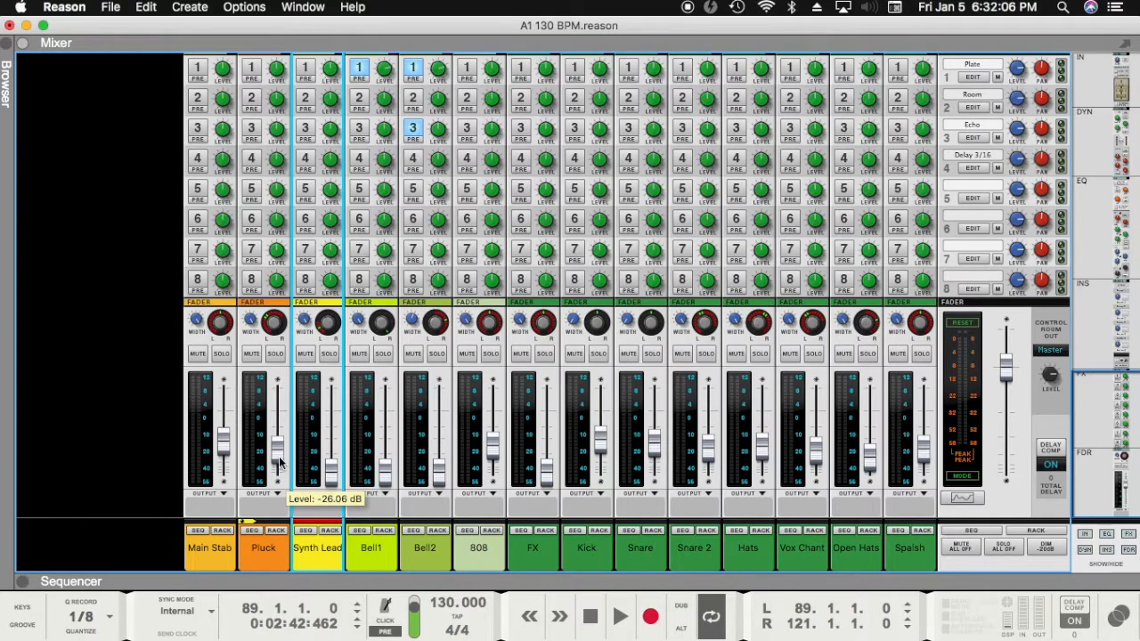
pyautogui.press('space')
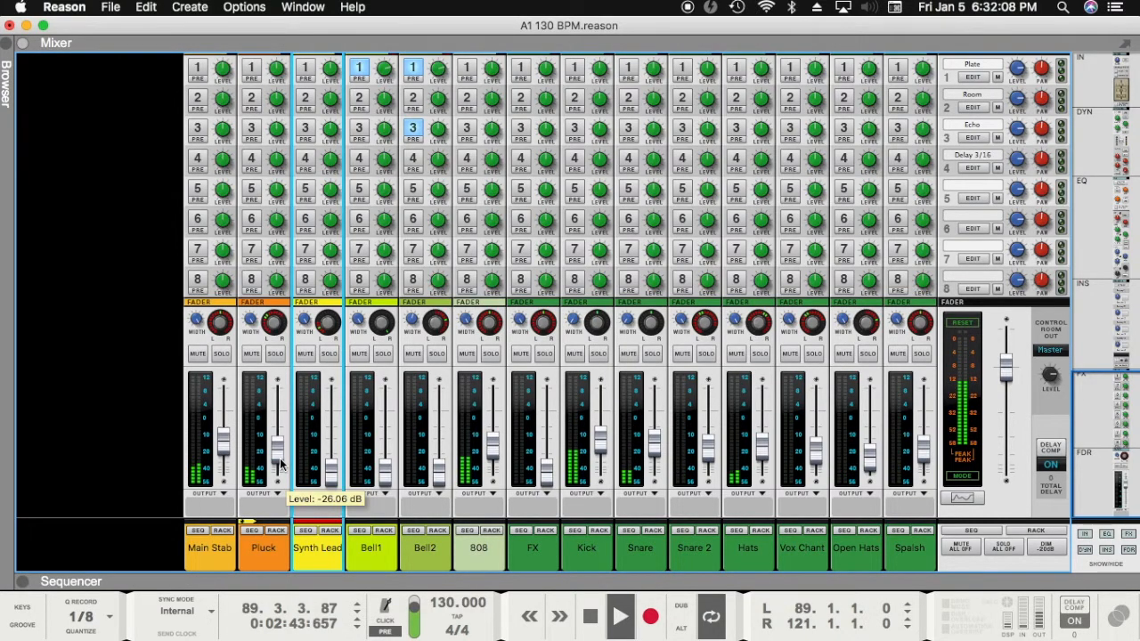
# Step: Show the Synth Lead channel in the Spectrum EQ and turn its EQ on
pyautogui.scroll(15, 285, 370)
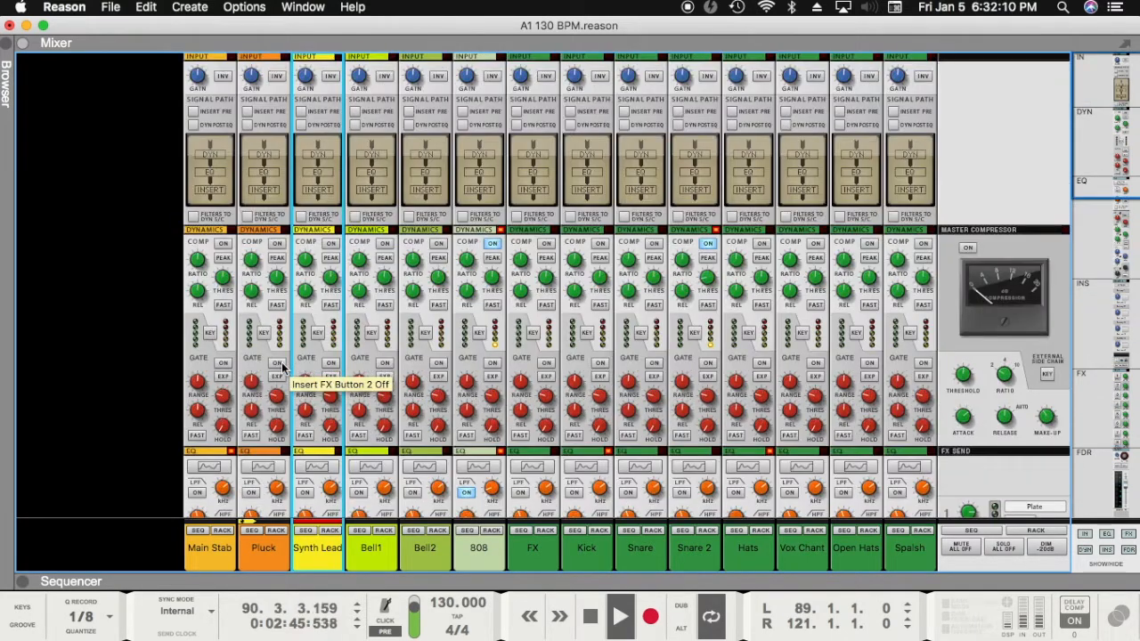
pyautogui.click(317, 467)
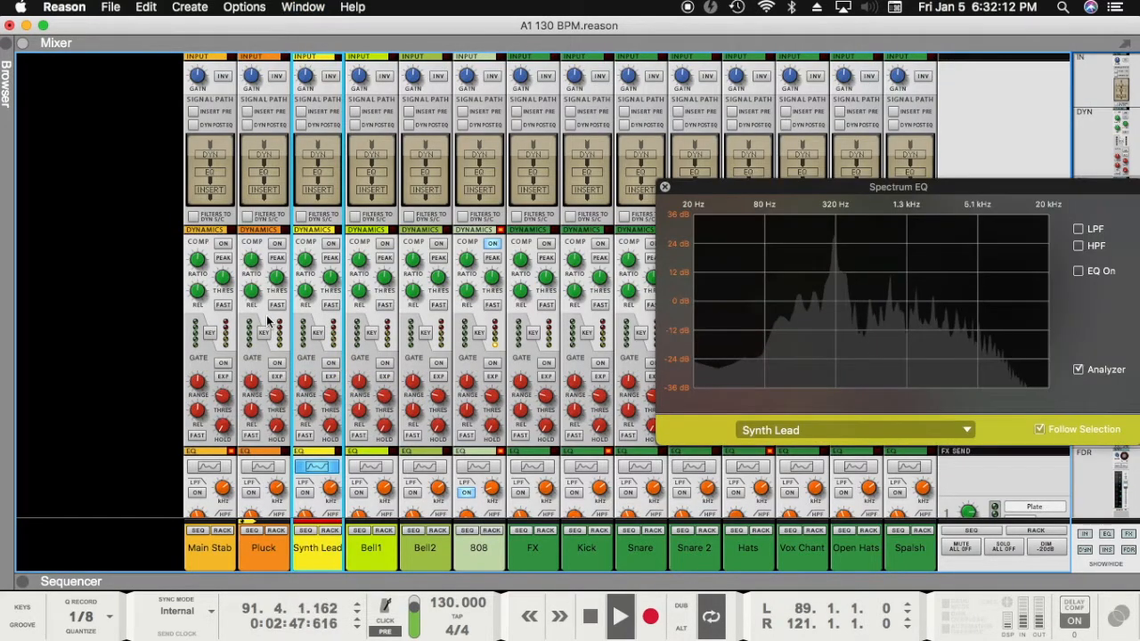
pyautogui.click(1078, 271)
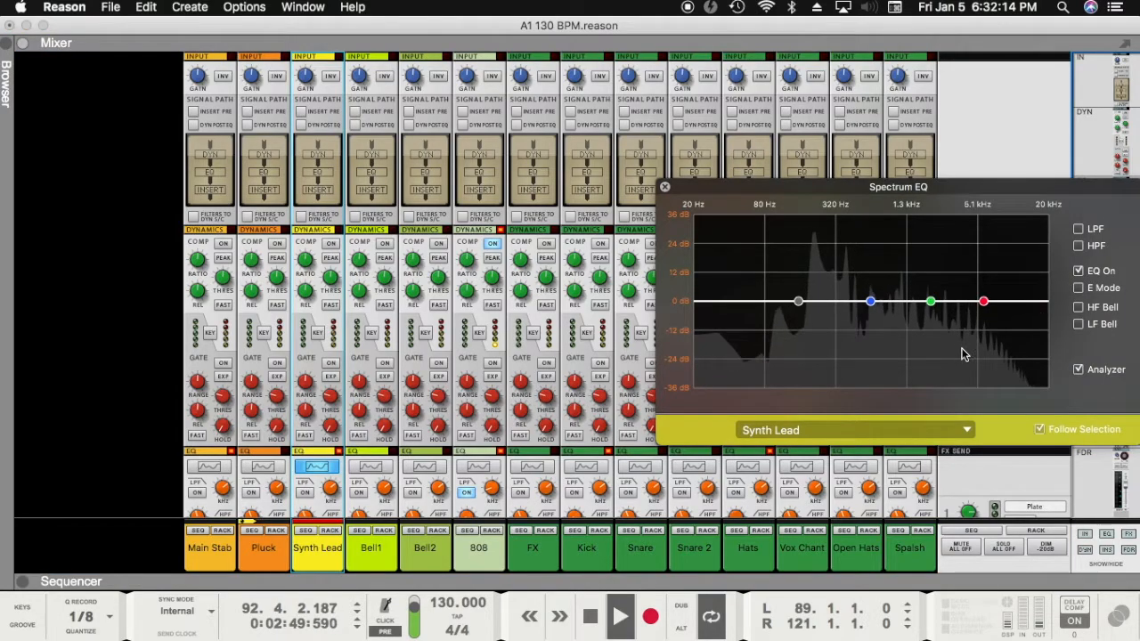
# Step: Solo the Pluck channel and turn on its EQ, leaving LF Bell off
pyautogui.scroll(-15, 254, 470)
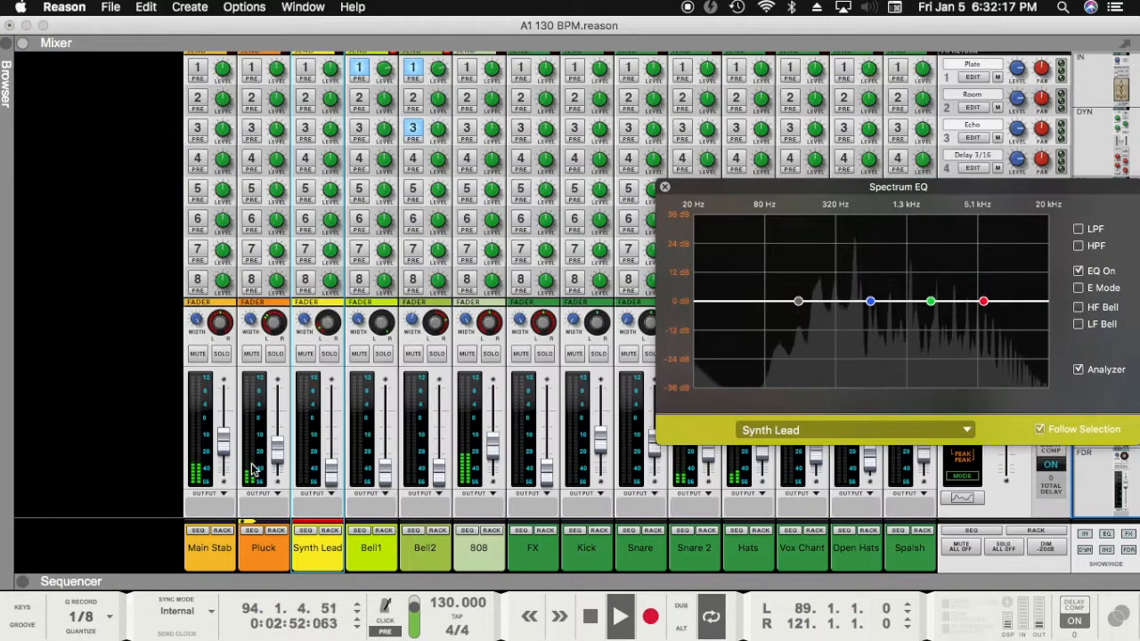
pyautogui.click(275, 354)
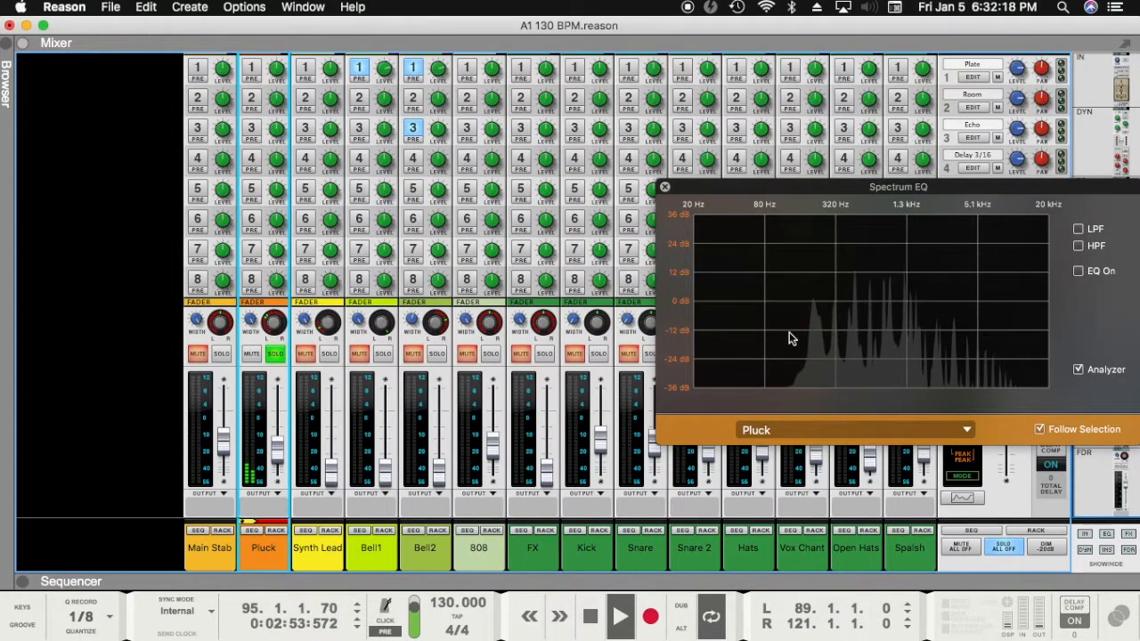
pyautogui.click(1078, 271)
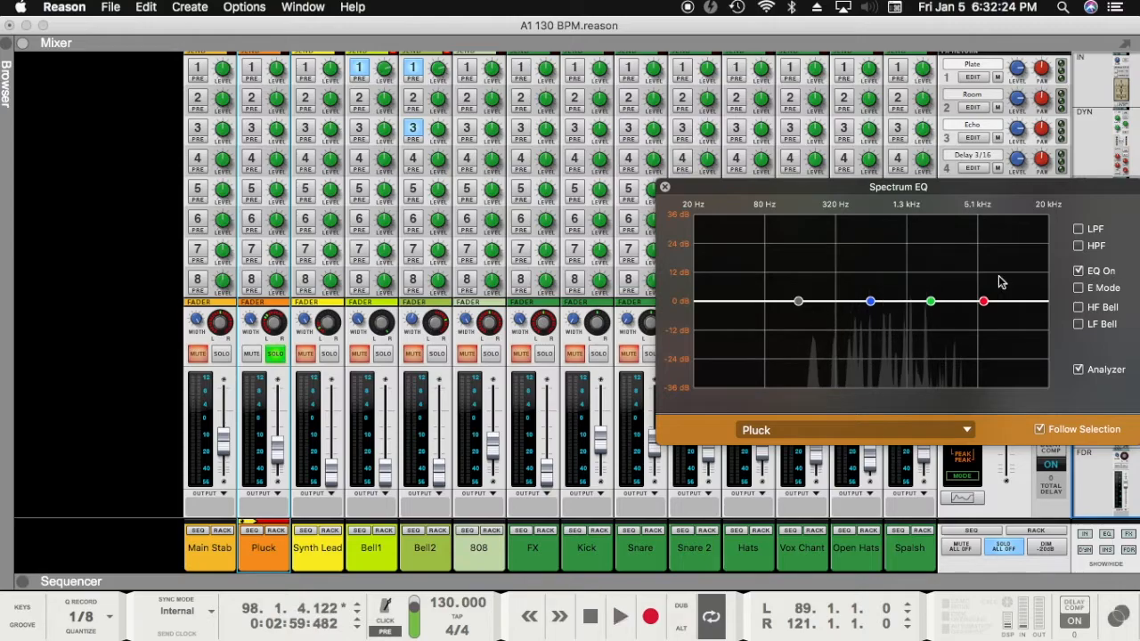
pyautogui.click(1078, 325)
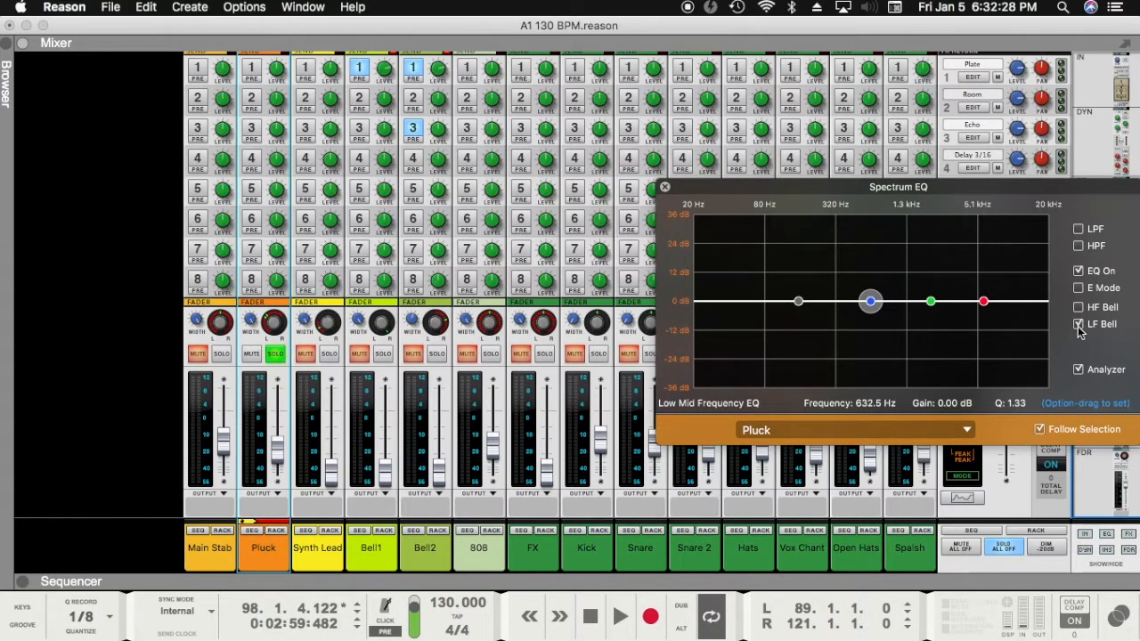
pyautogui.click(1078, 325)
# Step: Enable the Pluck's high-pass filter at about 264 Hz and shift its low-mid band down to just above that cutoff
pyautogui.click(1079, 246)
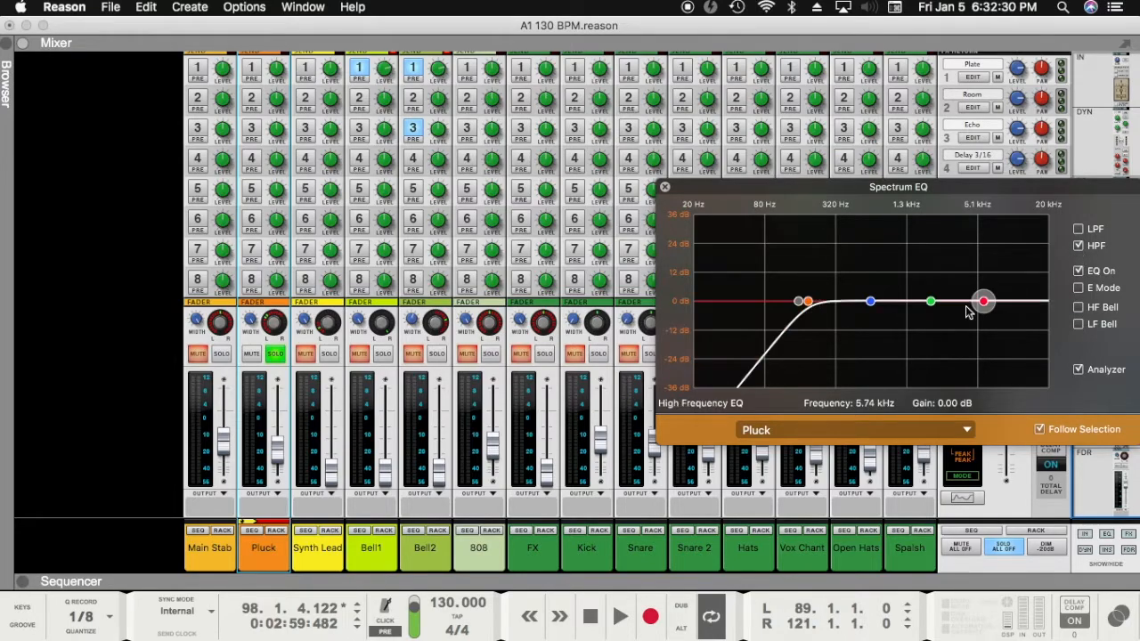
pyautogui.moveTo(806, 301); pyautogui.dragTo(875, 319)
pyautogui.press('space')
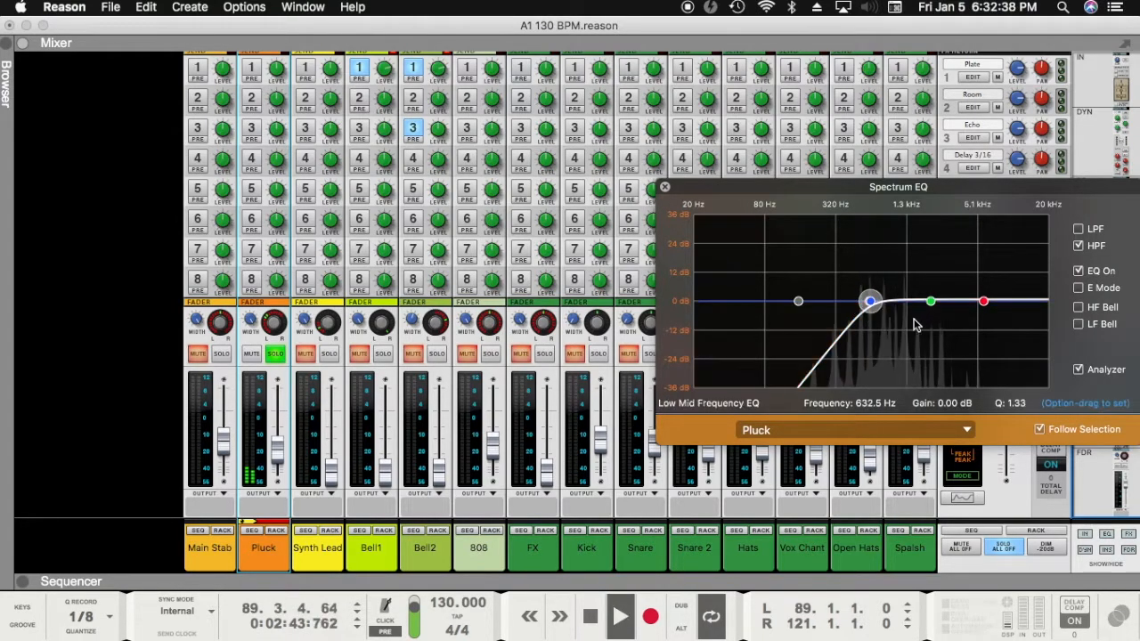
pyautogui.moveTo(868, 301); pyautogui.dragTo(869, 308)
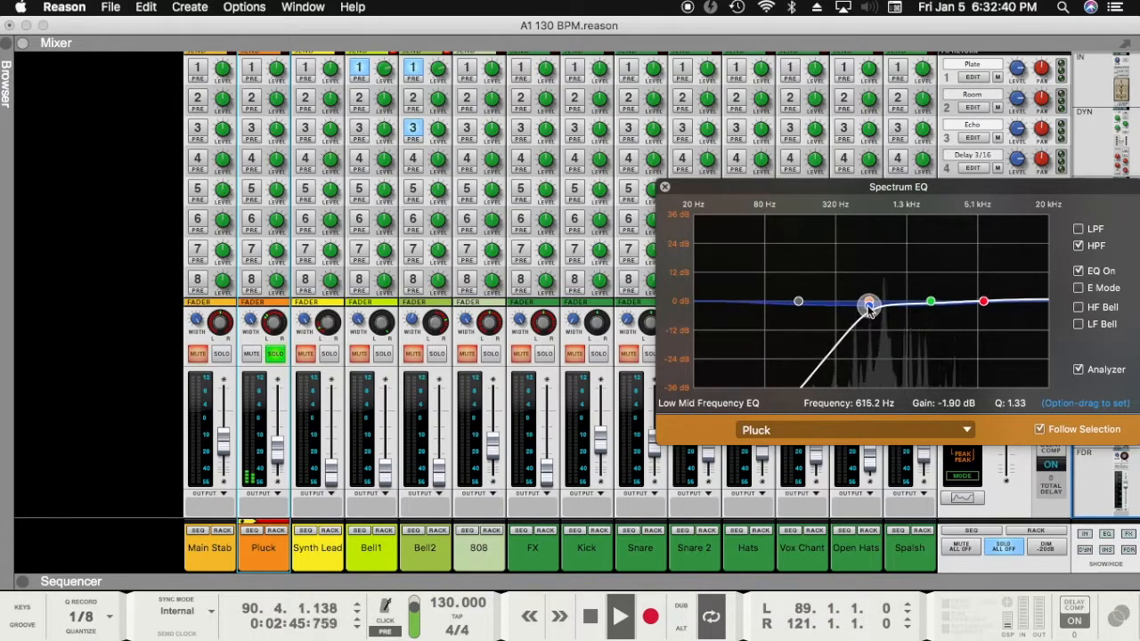
pyautogui.press('super+z')
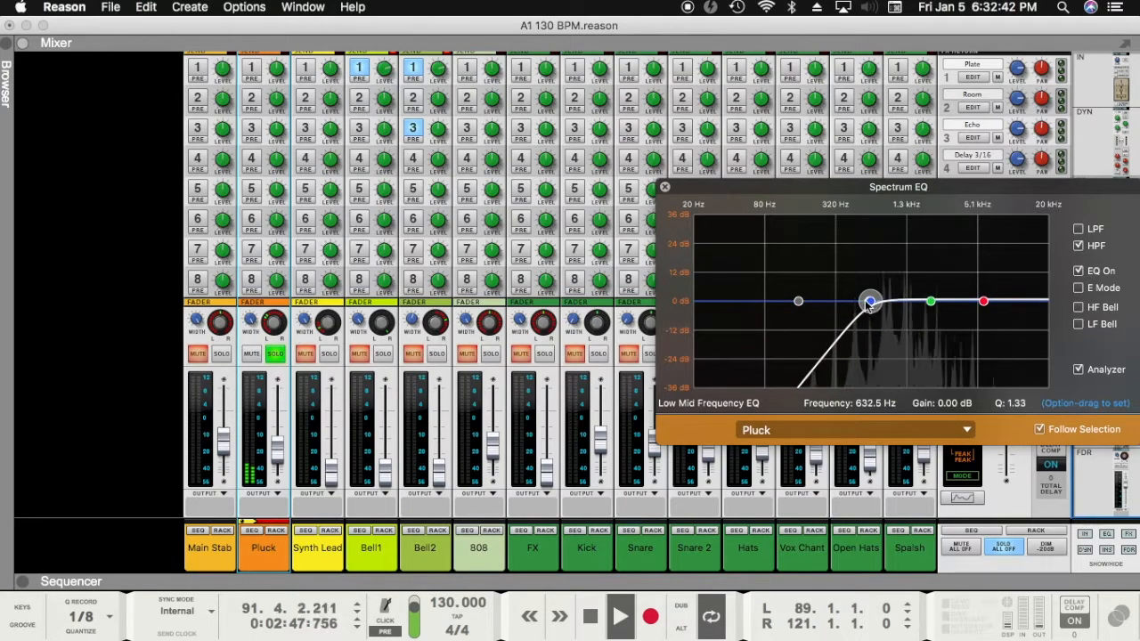
pyautogui.moveTo(869, 306); pyautogui.dragTo(851, 304)
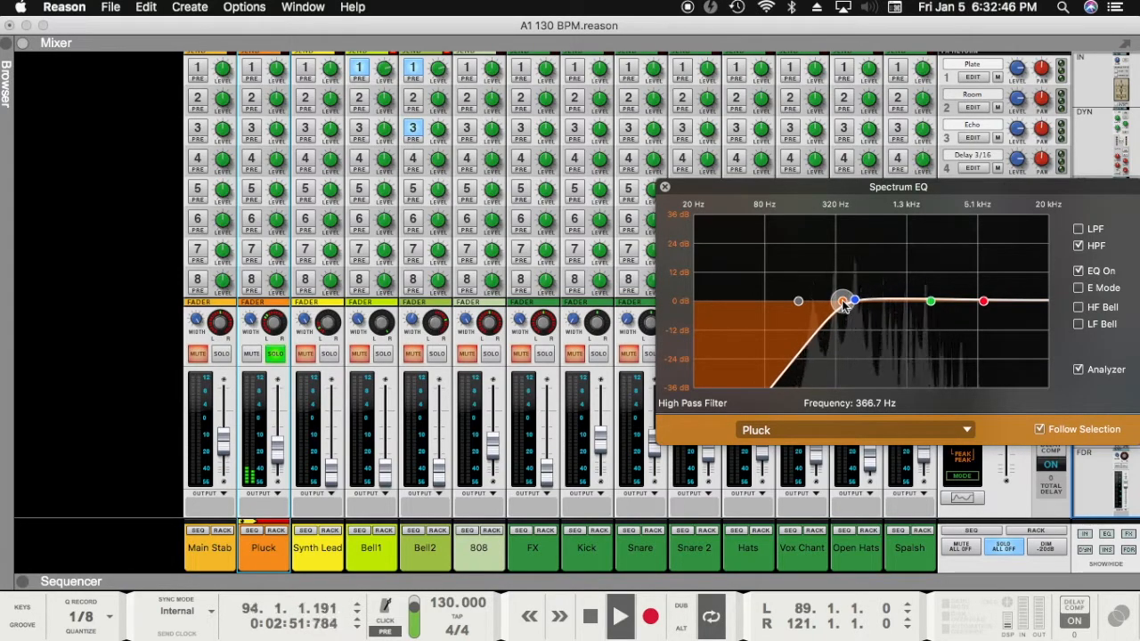
pyautogui.moveTo(844, 305)
pyautogui.mouseDown()
pyautogui.moveTo(811, 303)
pyautogui.moveTo(828, 307)
pyautogui.mouseUp()
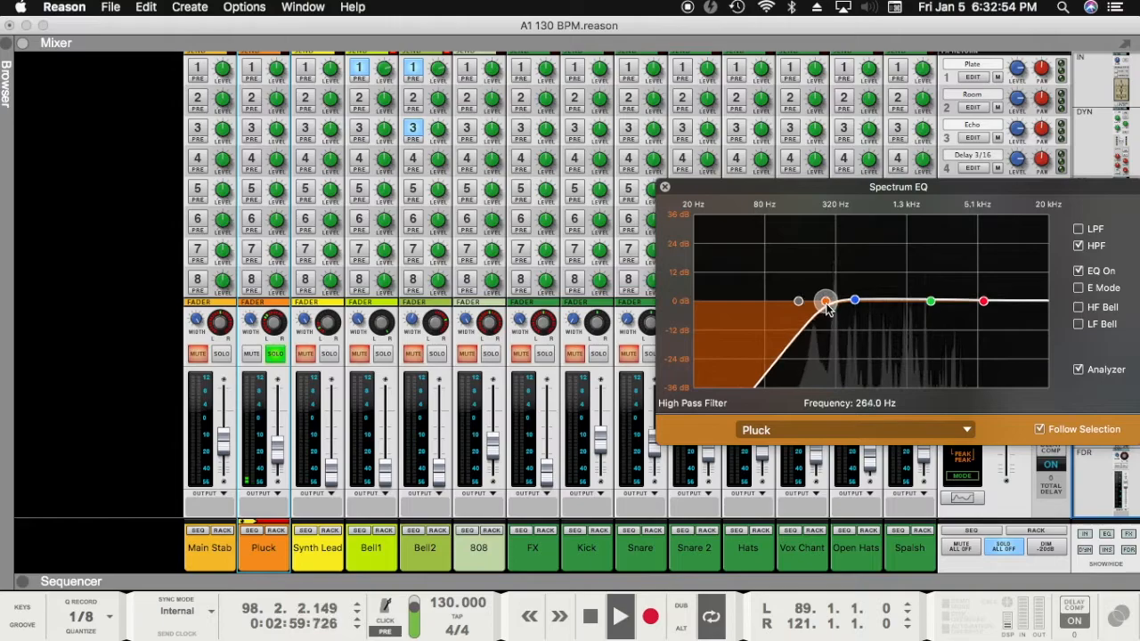
# Step: Boost the Pluck's high-mid band by about 3.49 dB at 983 Hz with a Q of 2.50
pyautogui.moveTo(930, 302); pyautogui.dragTo(898, 298)
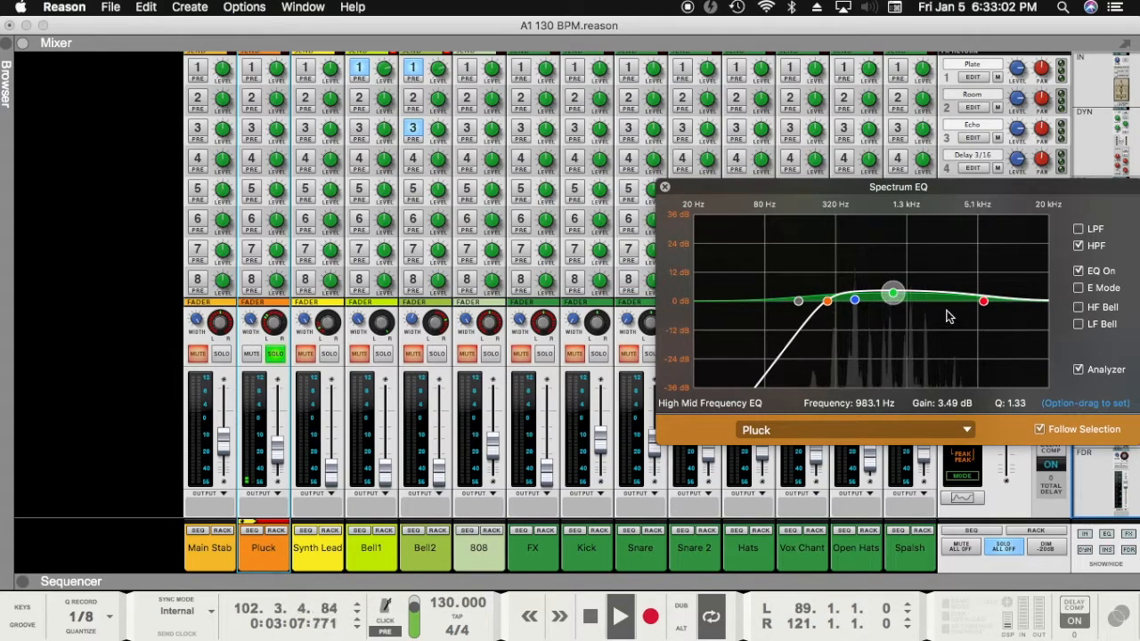
pyautogui.moveTo(893, 292); pyautogui.dragTo(921, 204)
# Step: Set the Pluck's high-frequency band to a bell at 8.21 kHz and -0.95 dB, and enable the low-pass filter at 1.99 kHz
pyautogui.click(986, 304)
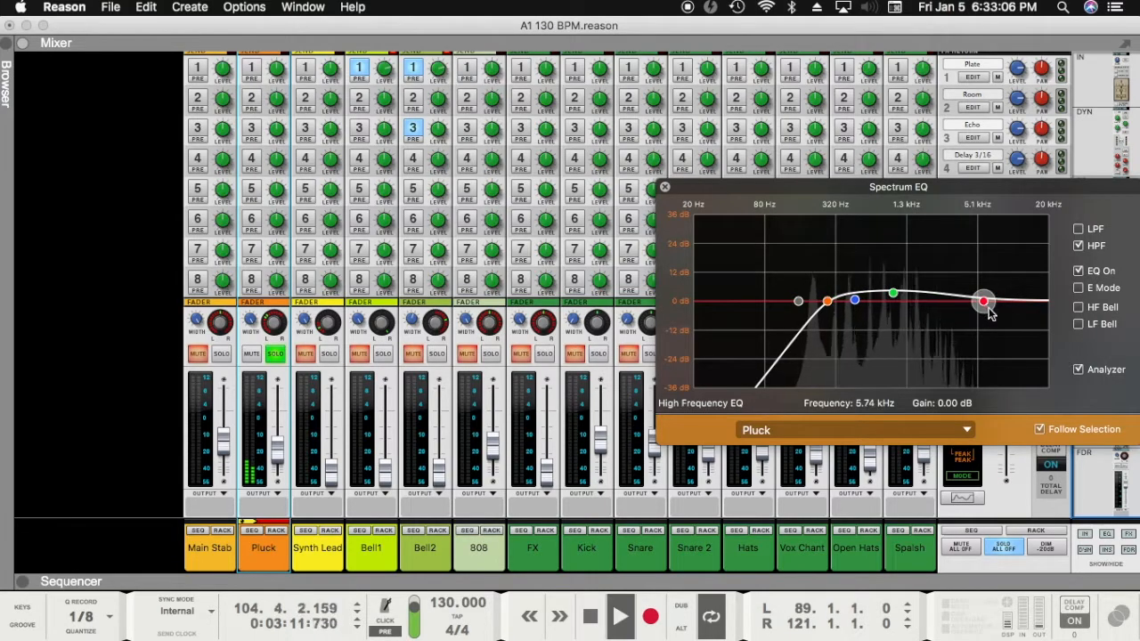
pyautogui.click(1079, 307)
pyautogui.moveTo(985, 305)
pyautogui.mouseDown()
pyautogui.moveTo(1023, 320)
pyautogui.moveTo(1027, 336)
pyautogui.moveTo(1003, 300)
pyautogui.mouseUp()
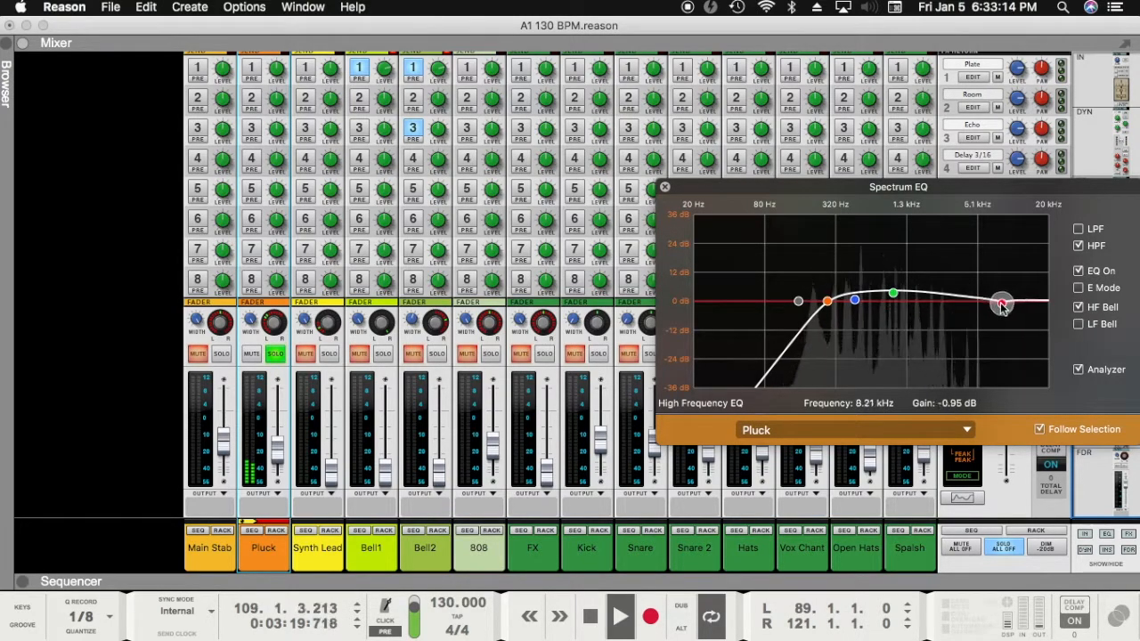
pyautogui.click(1078, 230)
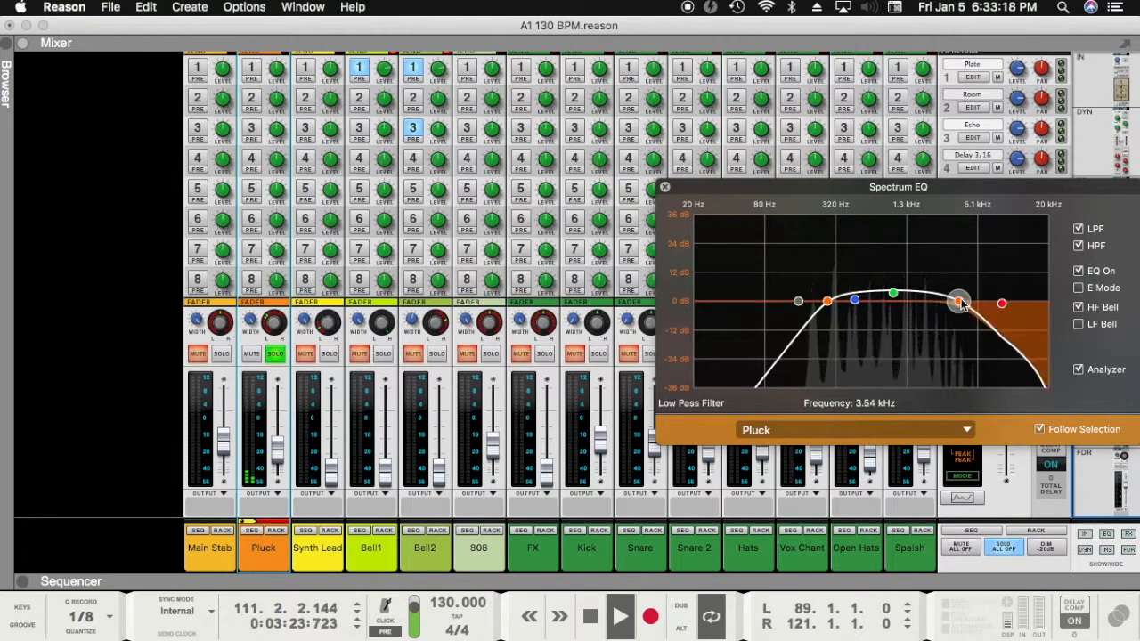
pyautogui.moveTo(958, 303); pyautogui.dragTo(929, 302)
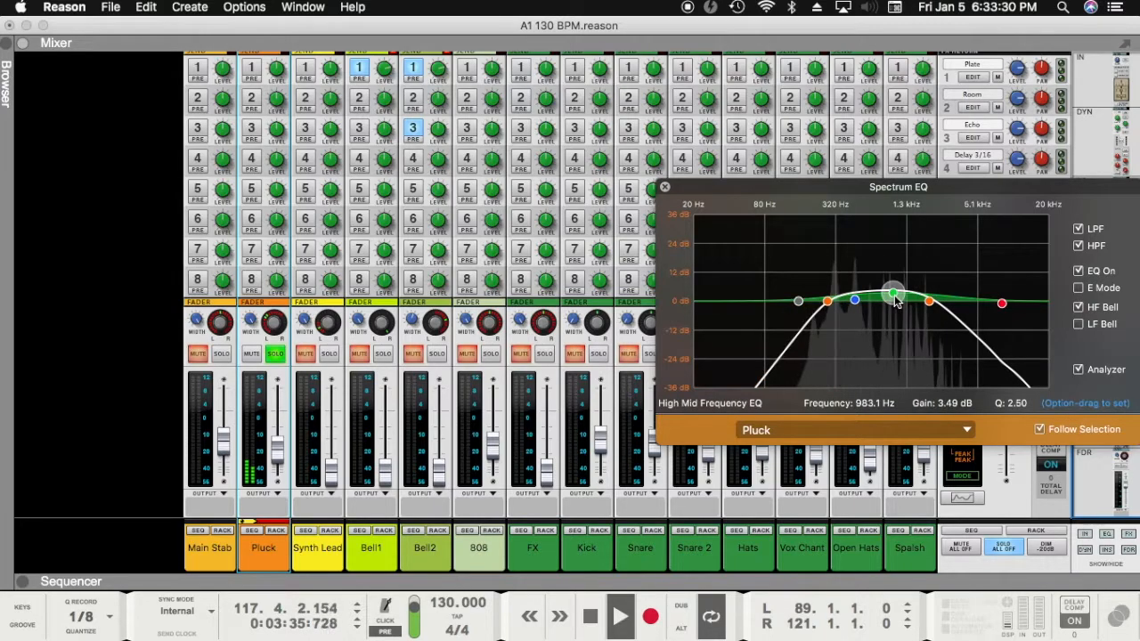
# Step: Try flattening the Pluck's high-mid band to 0 dB and undo the change
pyautogui.moveTo(893, 292); pyautogui.dragTo(894, 300)
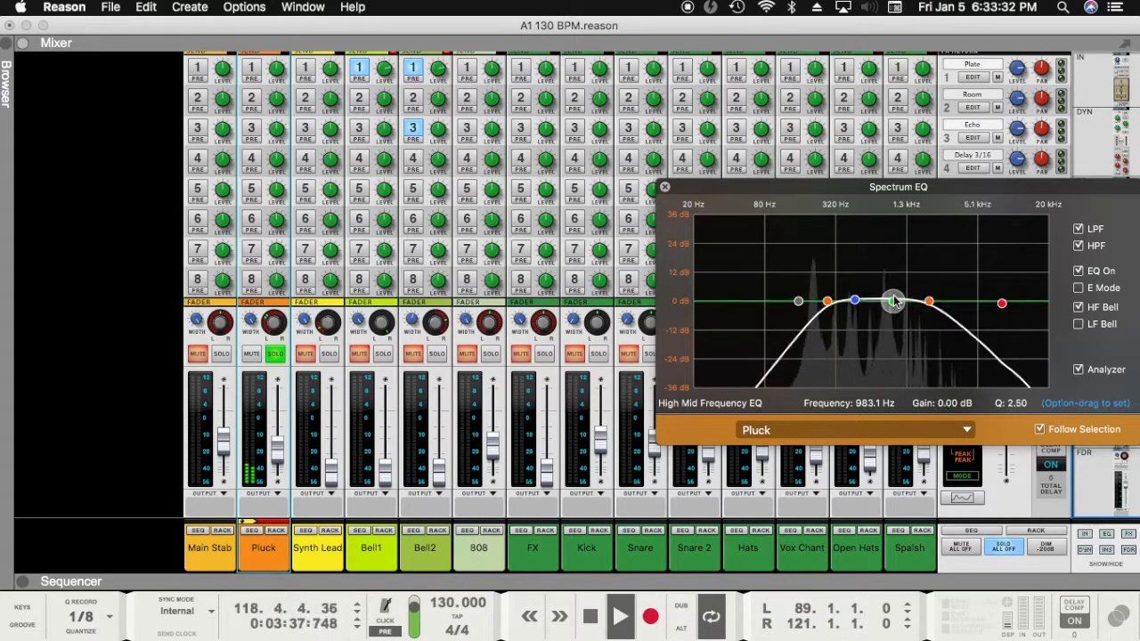
pyautogui.press('super+z')
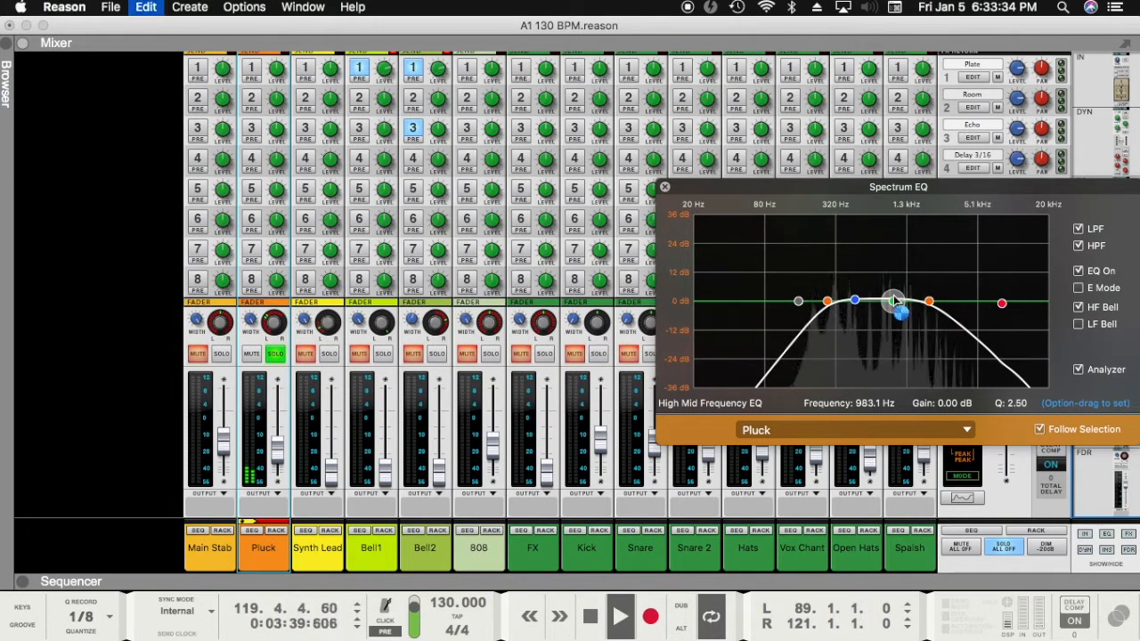
pyautogui.moveTo(896, 304); pyautogui.dragTo(876, 215)
pyautogui.click(1002, 303)
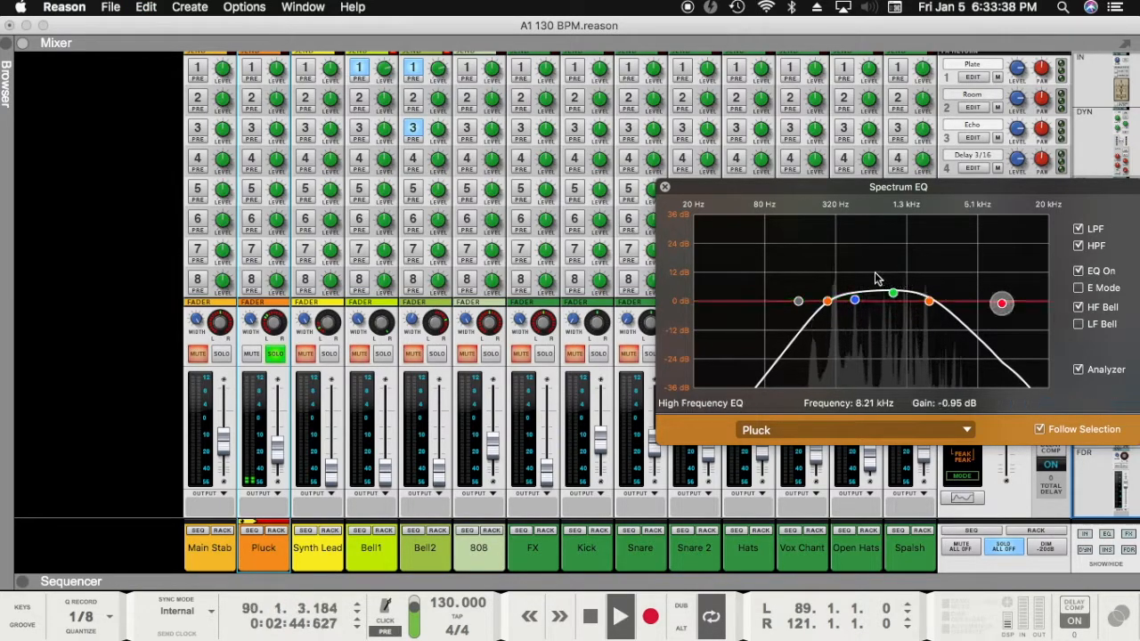
# Step: Turn on E Mode for the Pluck, set its high-mid band to about 732 Hz and 4.76 dB, and compare with the EQ bypassed
pyautogui.click(1078, 288)
pyautogui.click(895, 295)
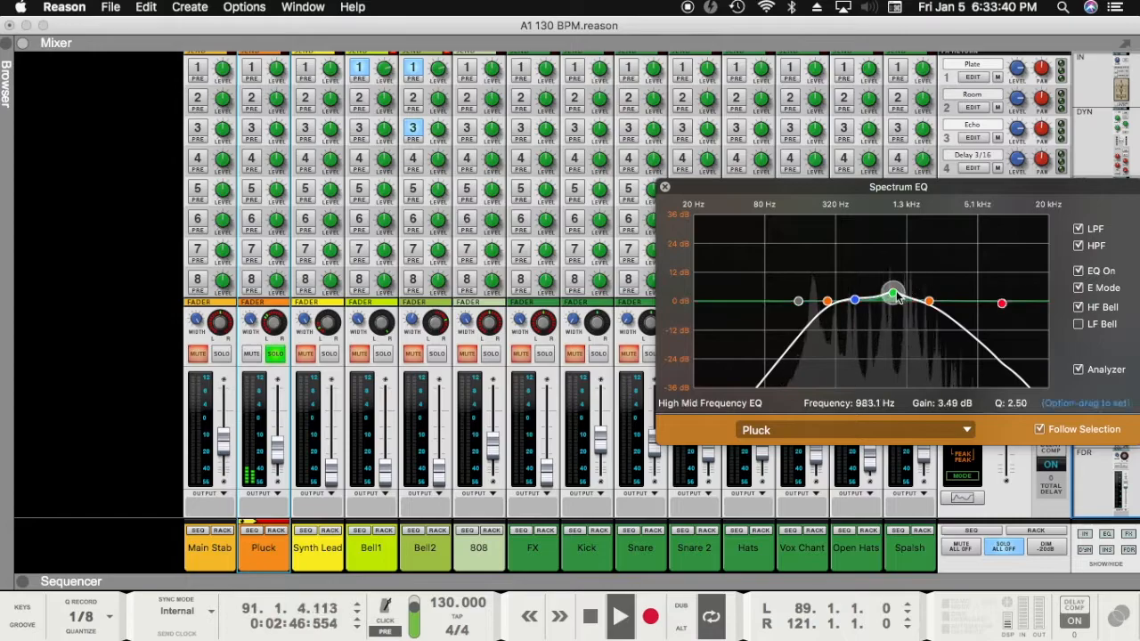
pyautogui.moveTo(895, 294); pyautogui.dragTo(897, 300)
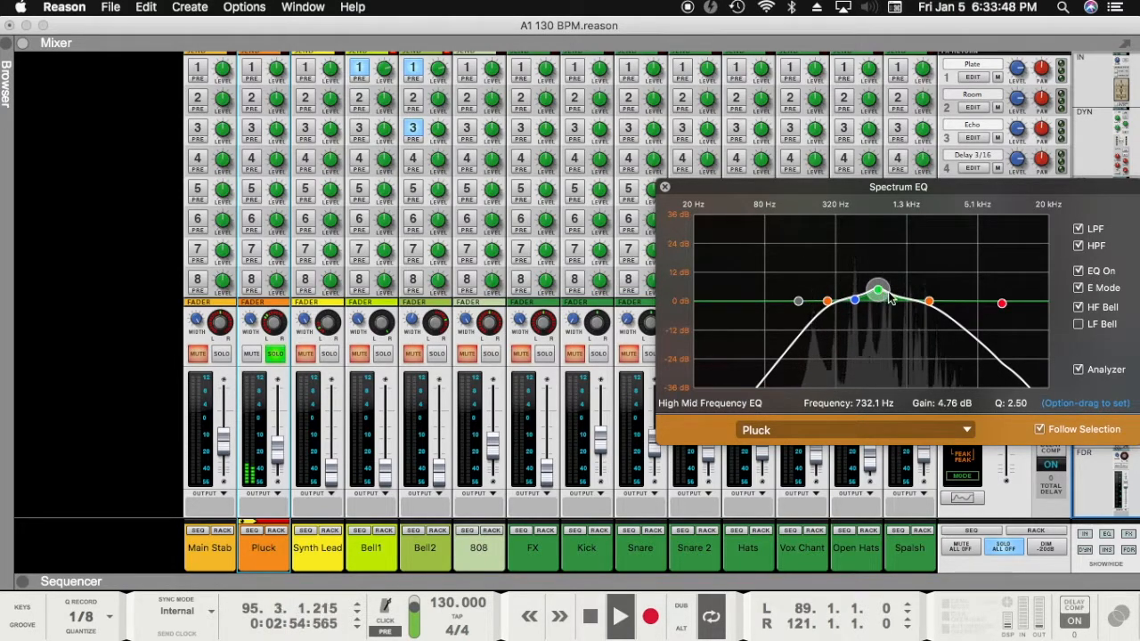
pyautogui.click(929, 301)
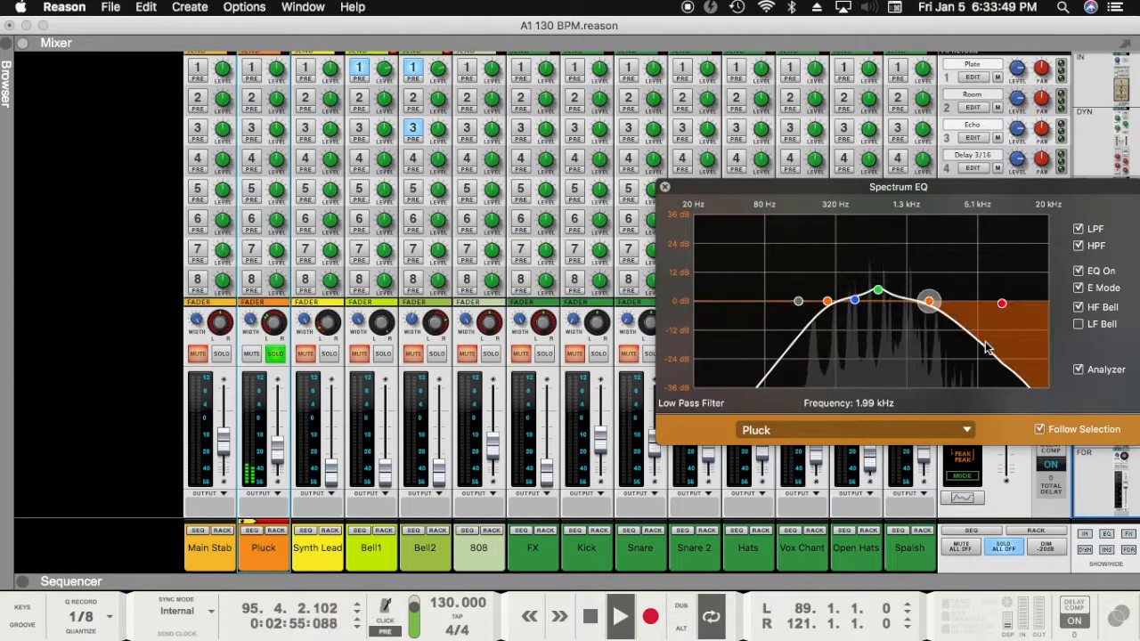
pyautogui.click(1078, 272)
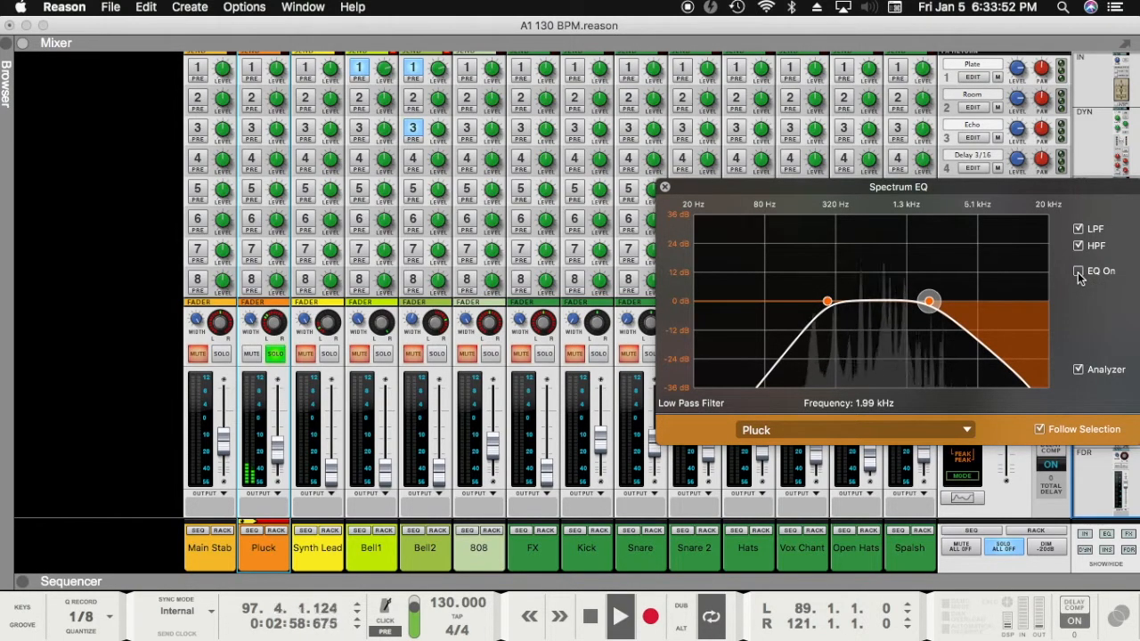
pyautogui.click(1078, 272)
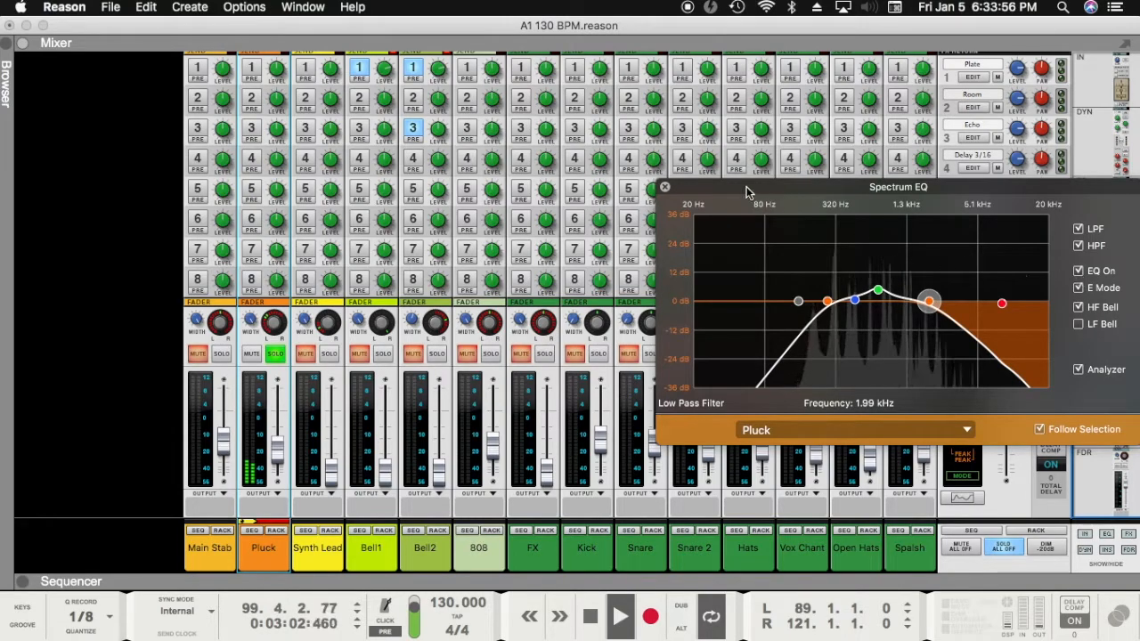
# Step: Close the Spectrum EQ, unsolo the Pluck and return the song position to bar 89
pyautogui.click(665, 187)
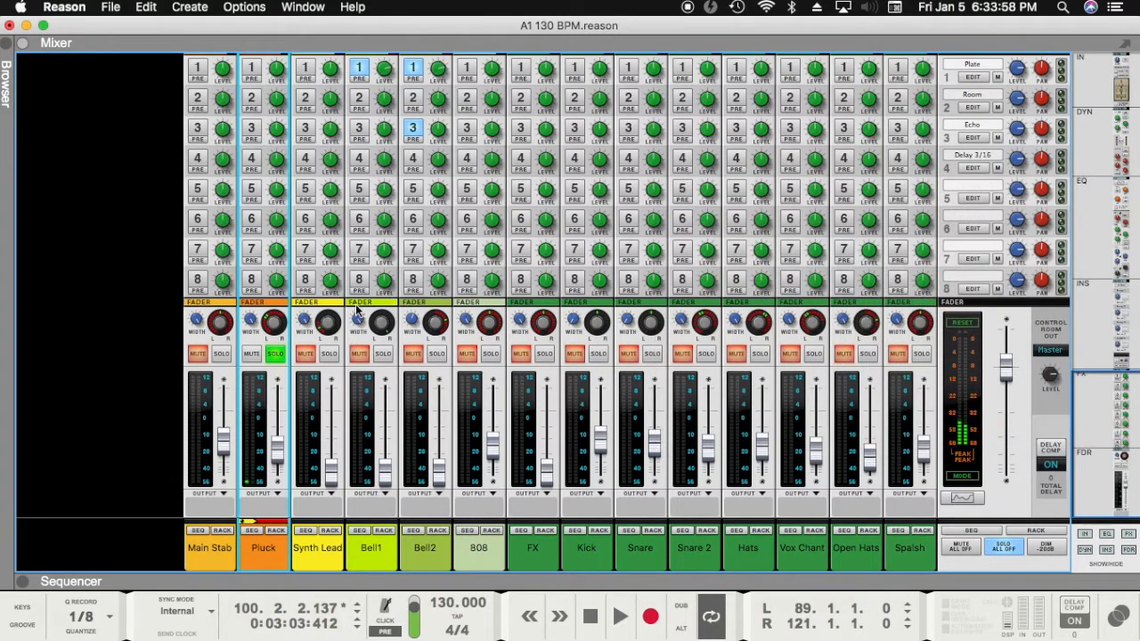
pyautogui.click(275, 354)
pyautogui.press('KP_0')
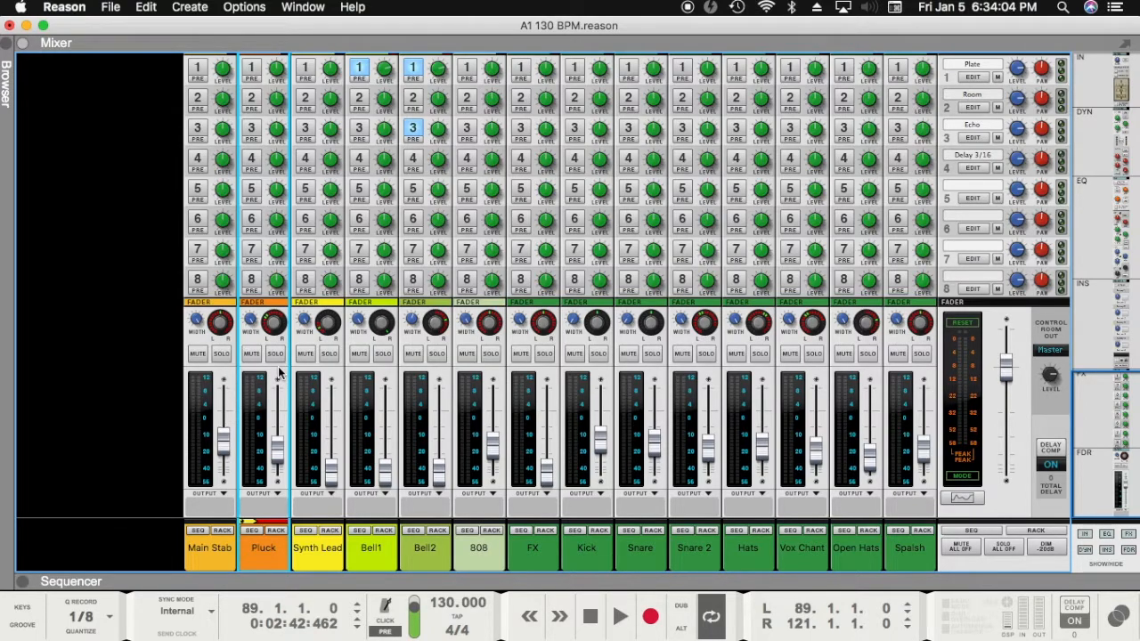
# Step: Play the full mix and raise the Pluck level slightly and the Synth Lead level more
pyautogui.scroll(15, 281, 376)
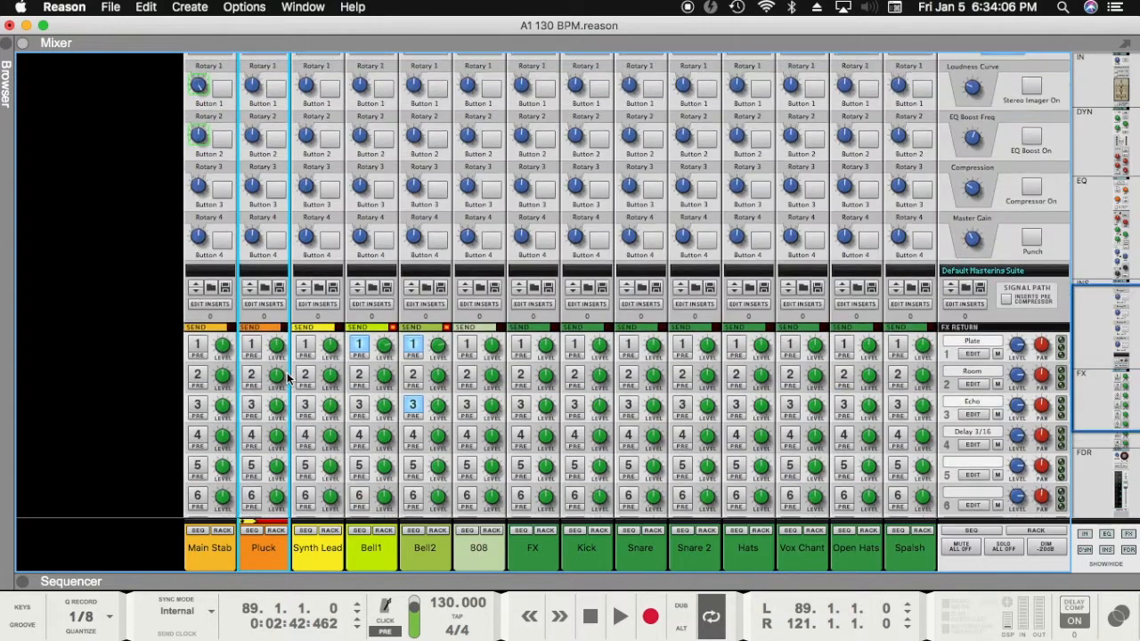
pyautogui.scroll(-15, 287, 380)
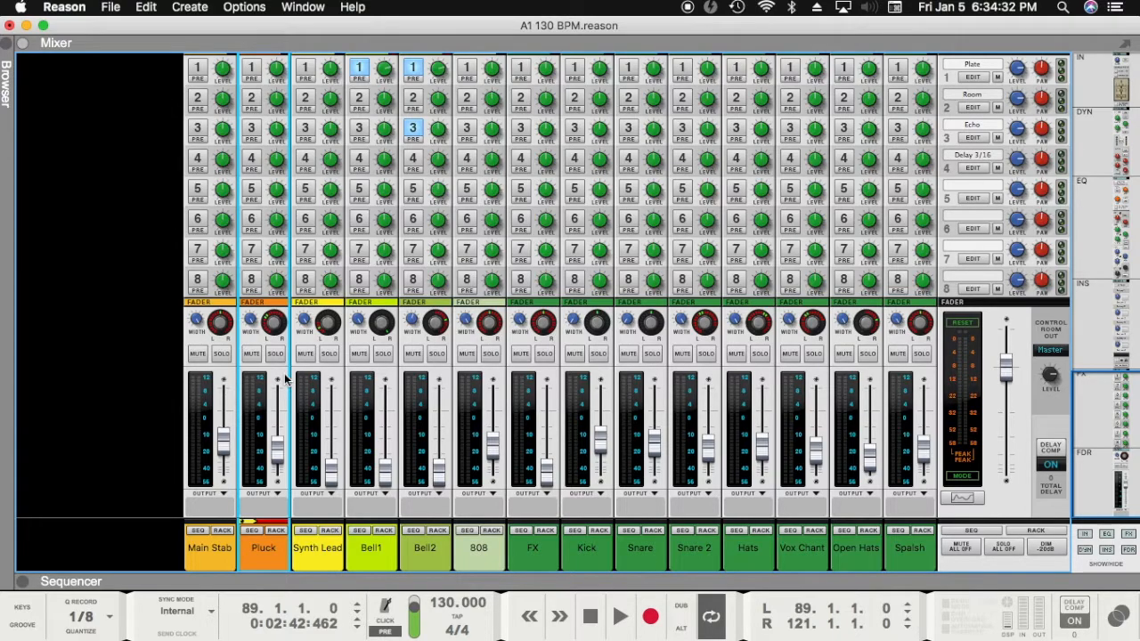
pyautogui.press('space')
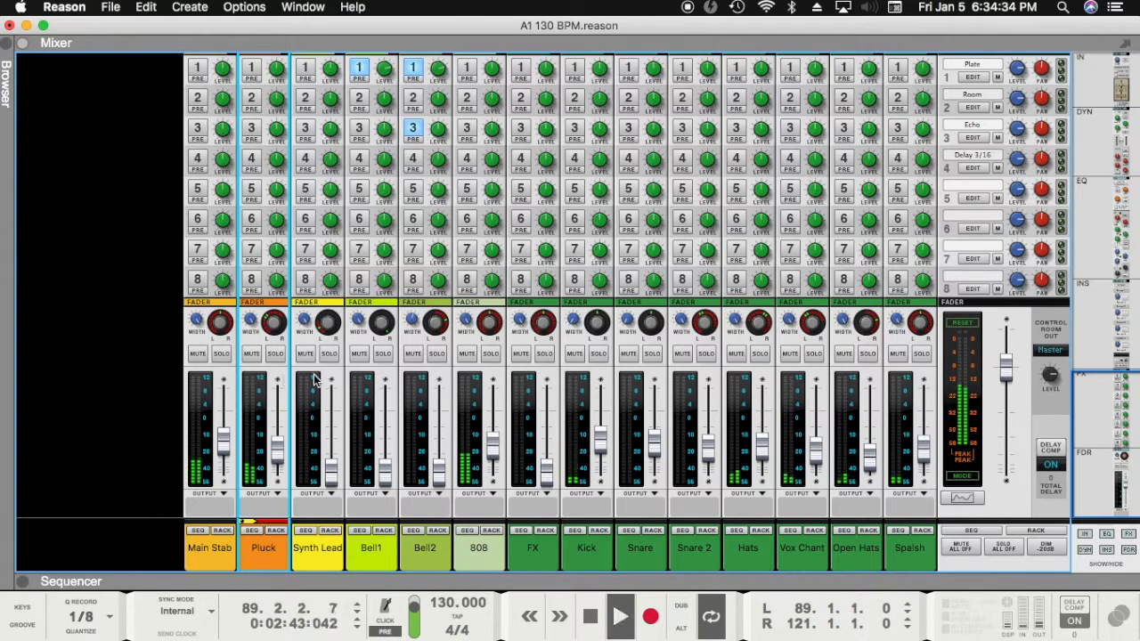
pyautogui.moveTo(278, 458); pyautogui.dragTo(331, 454)
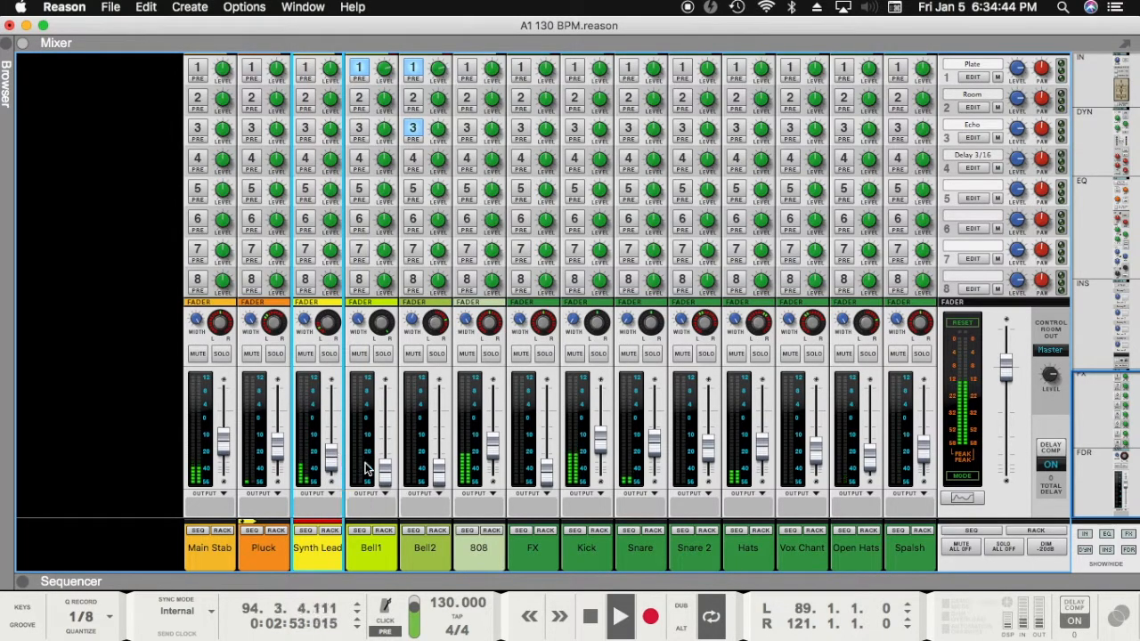
# Step: Open the Spectrum EQ for the Synth Lead and enable its high-pass filter at about 309.5 Hz
pyautogui.press('F2')
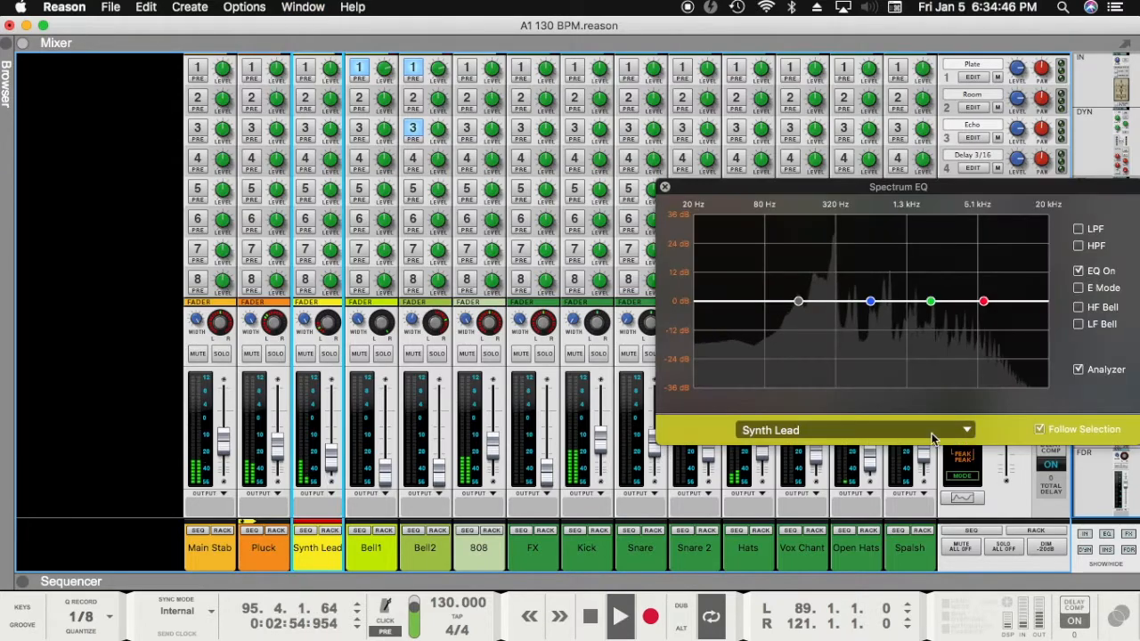
pyautogui.click(1078, 246)
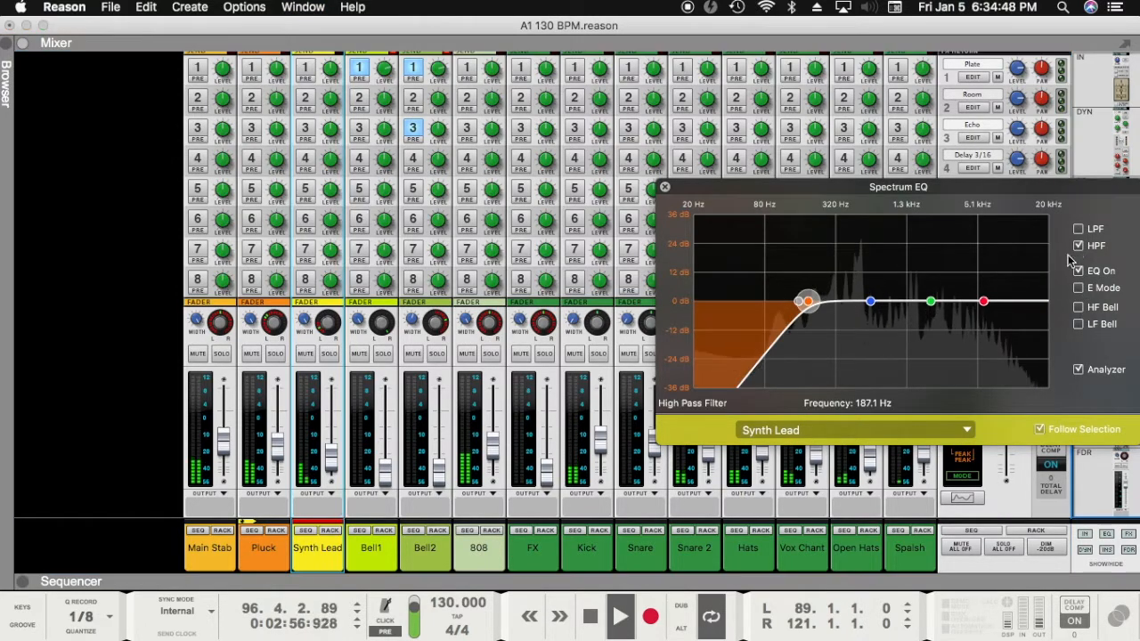
pyautogui.moveTo(809, 304); pyautogui.dragTo(833, 308)
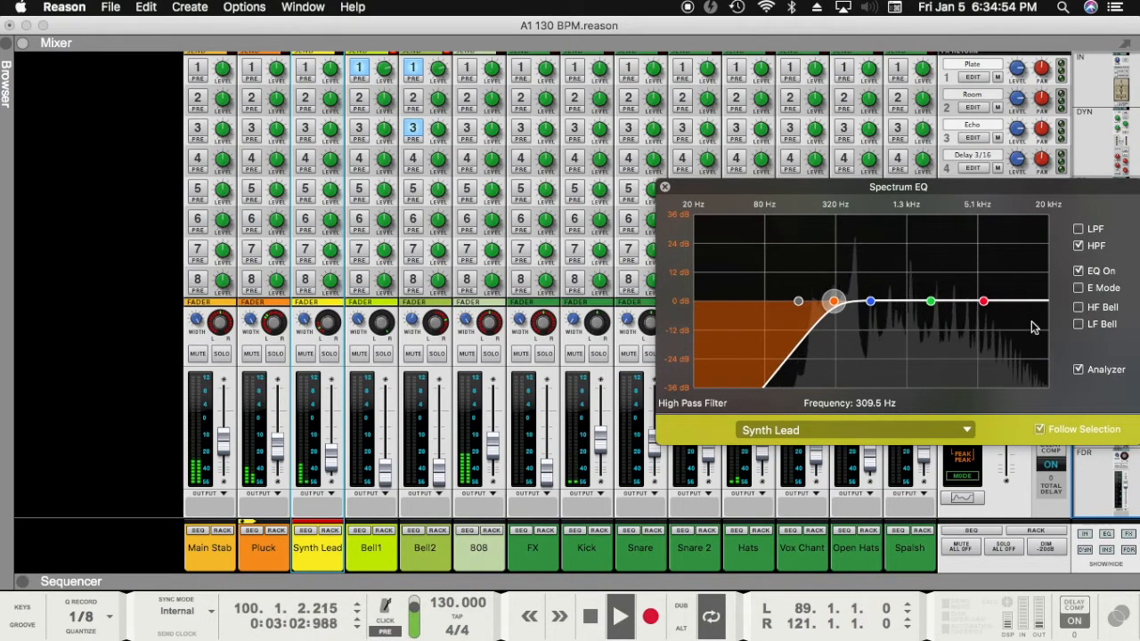
# Step: Boost the Synth Lead's high band by about 3.81 dB at 6.84 kHz and cut its high-mid band by about 2.86 dB at 1.03 kHz
pyautogui.moveTo(984, 301); pyautogui.dragTo(992, 292)
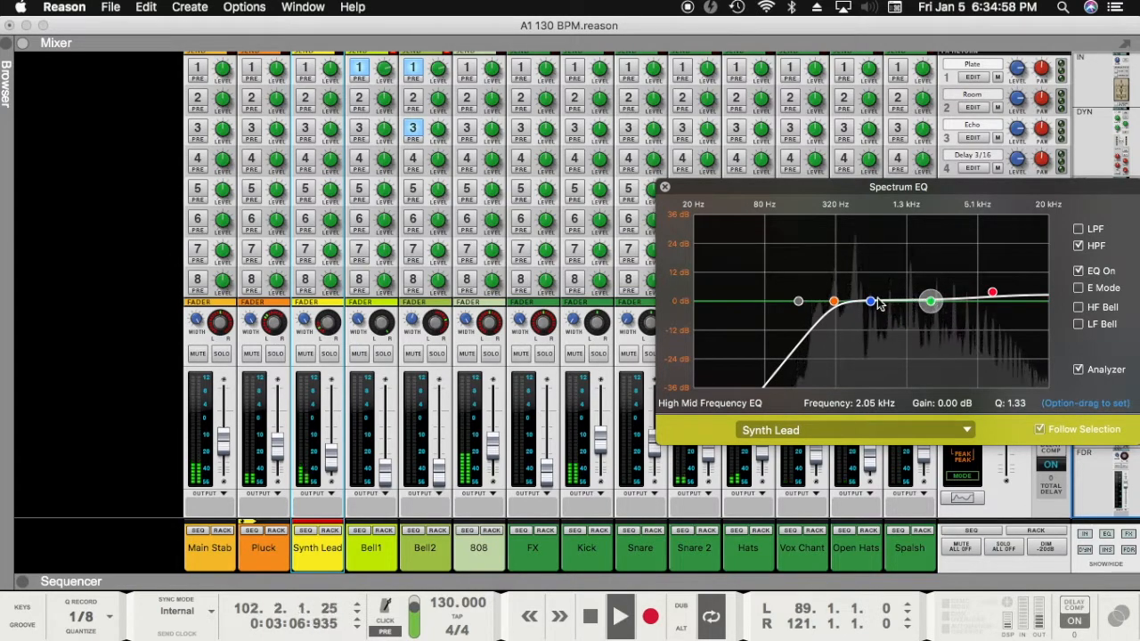
pyautogui.moveTo(930, 304); pyautogui.dragTo(902, 312)
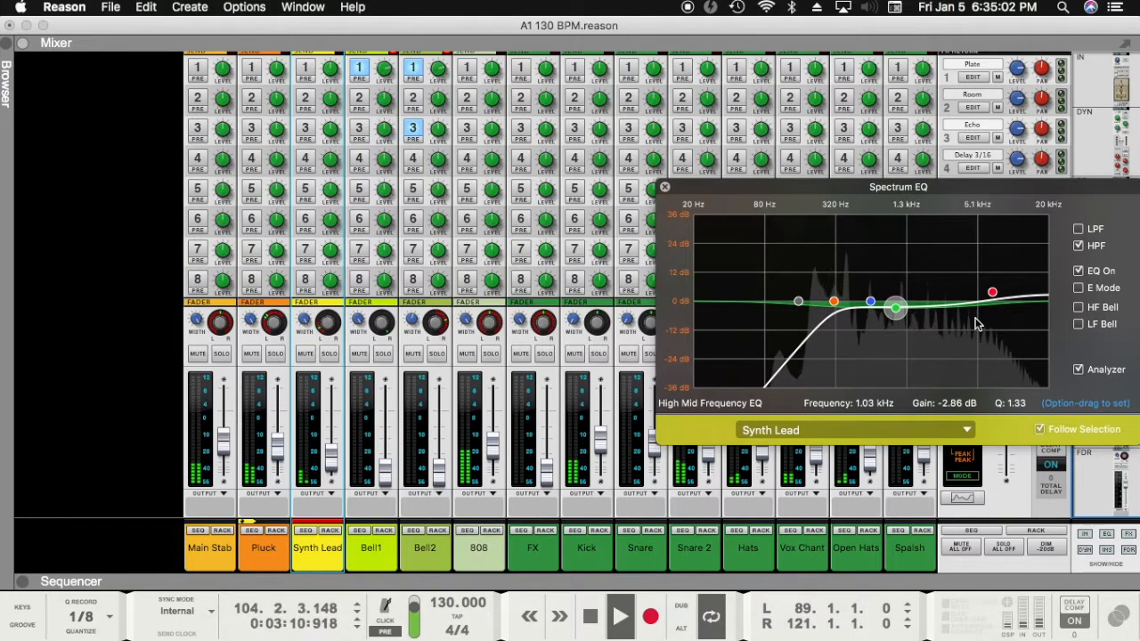
pyautogui.press('space')
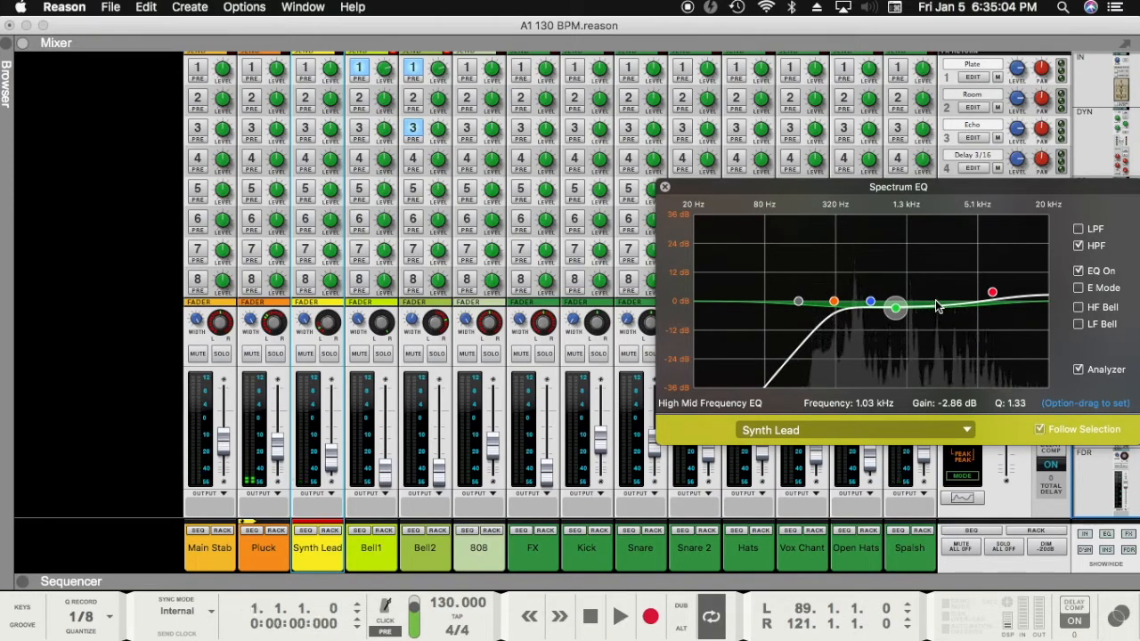
# Step: Turn on E Mode for the Synth Lead, nudge the high band up, and set the high-mid band to about 1.05 kHz, -5.40 dB and Q 1.97
pyautogui.click(992, 294)
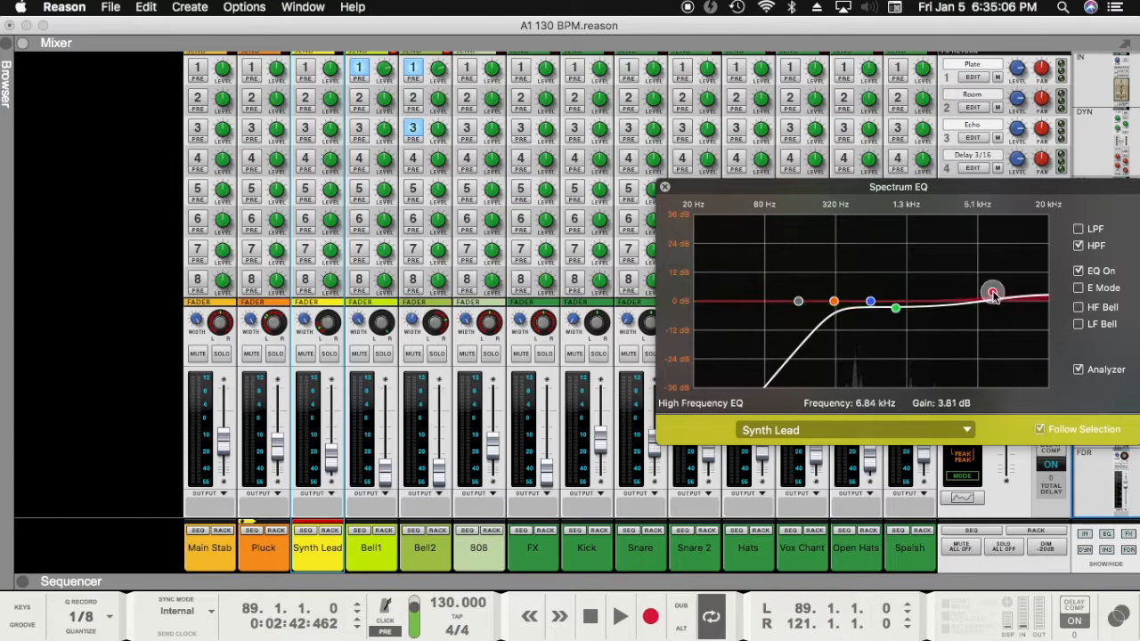
pyautogui.click(1079, 287)
pyautogui.click(895, 308)
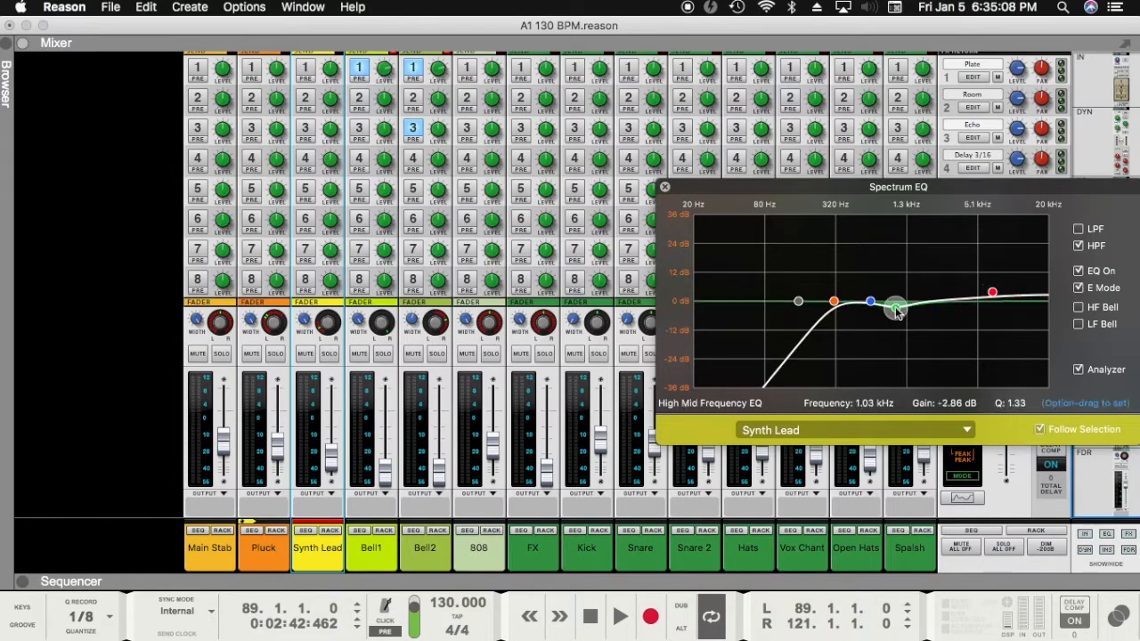
pyautogui.moveTo(897, 308); pyautogui.dragTo(898, 292)
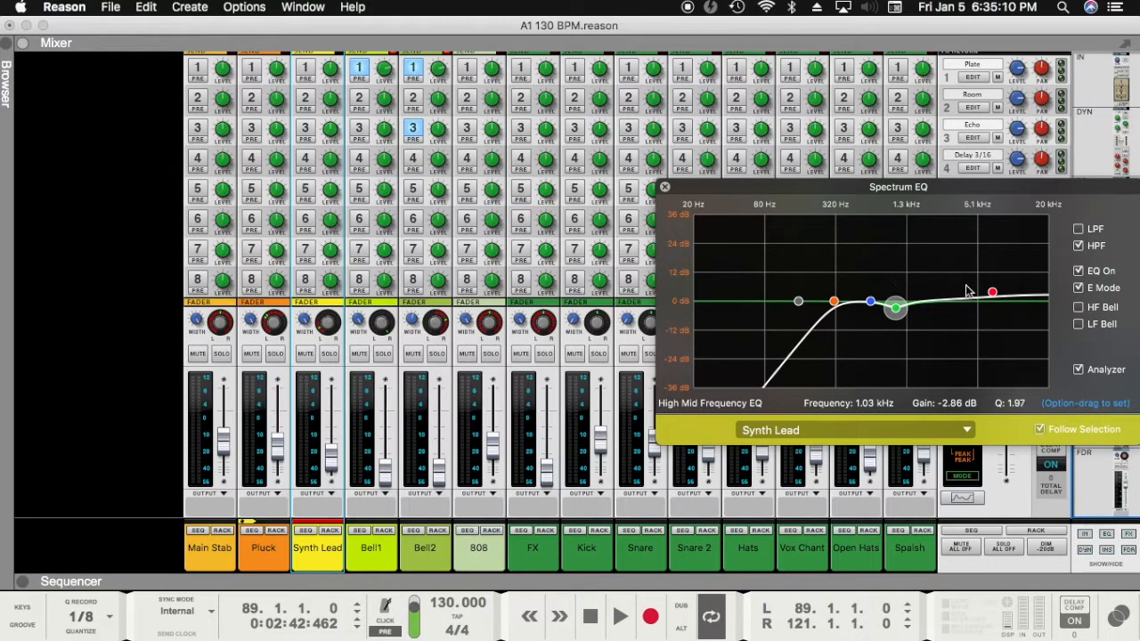
pyautogui.moveTo(991, 293); pyautogui.dragTo(992, 294)
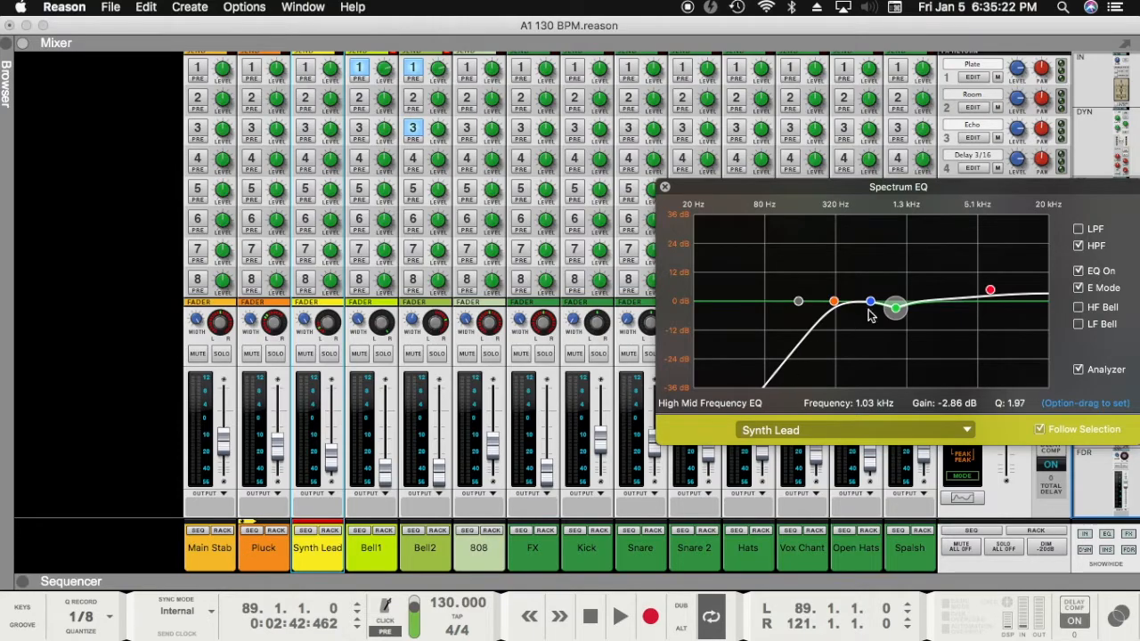
pyautogui.moveTo(895, 307); pyautogui.dragTo(894, 314)
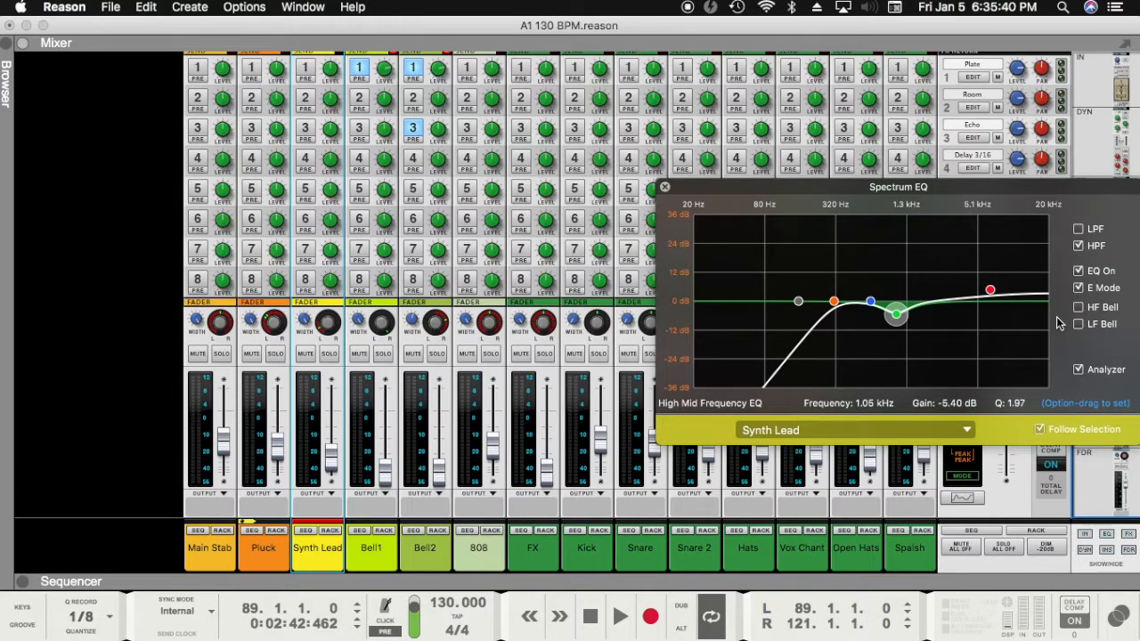
# Step: Play the mix, solo the Synth Lead to compare it with its EQ bypassed and active, and close the Spectrum EQ
pyautogui.click(219, 327)
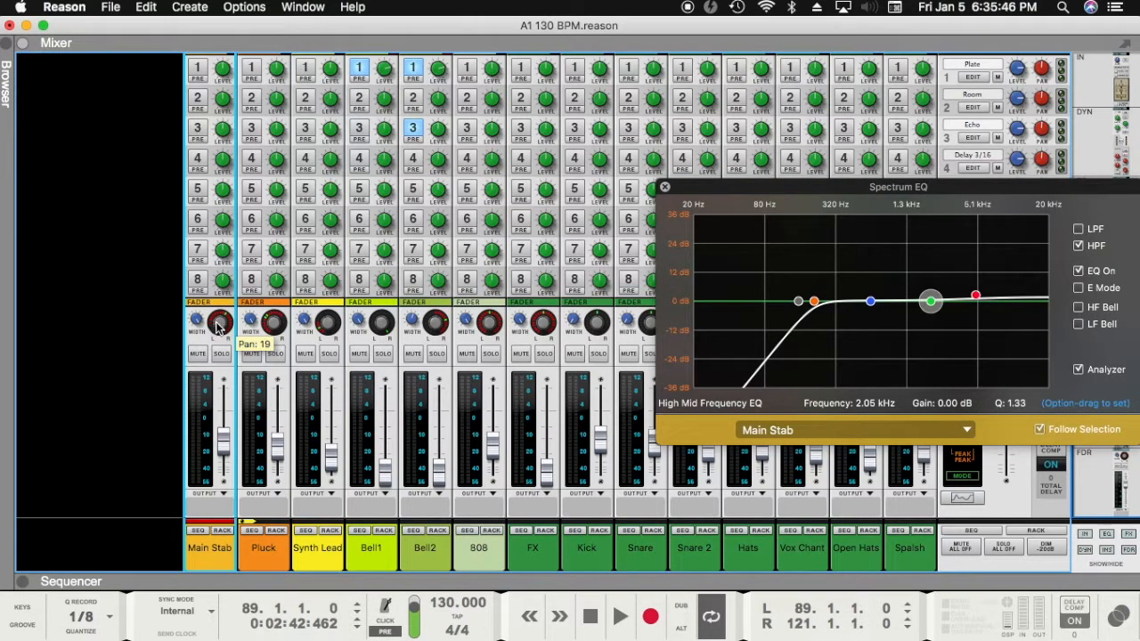
pyautogui.press('space')
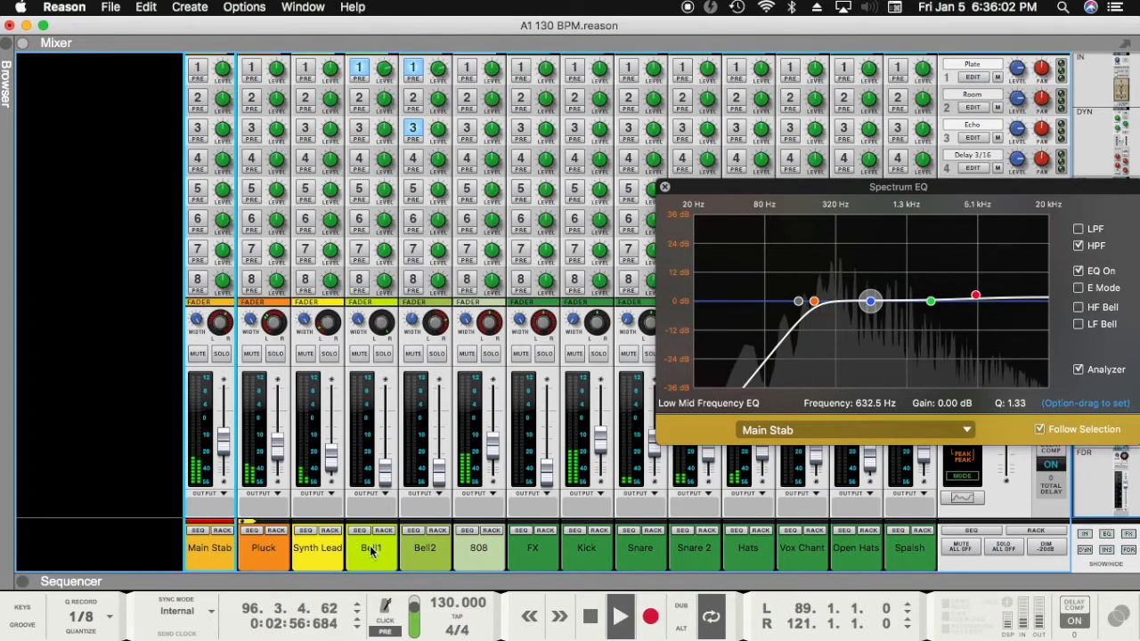
pyautogui.click(311, 558)
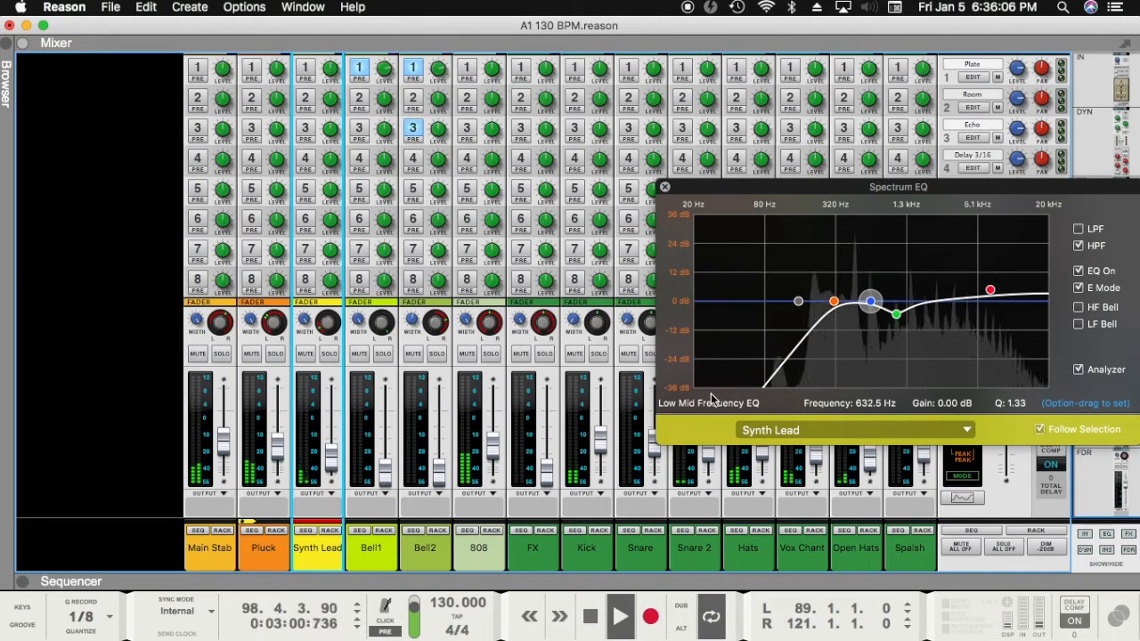
pyautogui.click(331, 354)
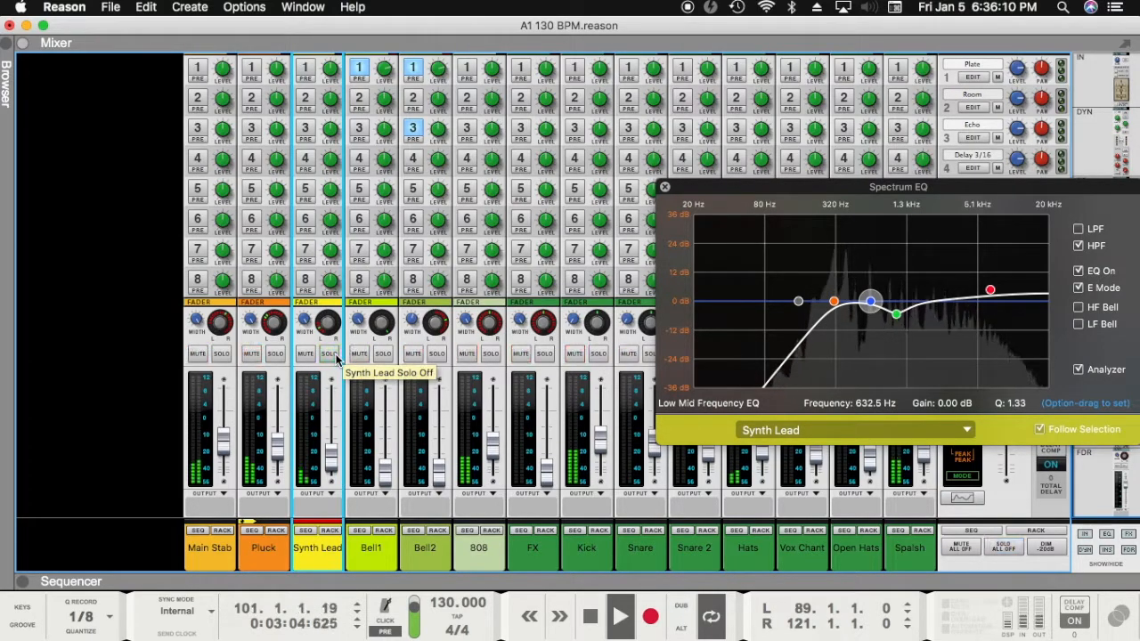
pyautogui.click(1078, 272)
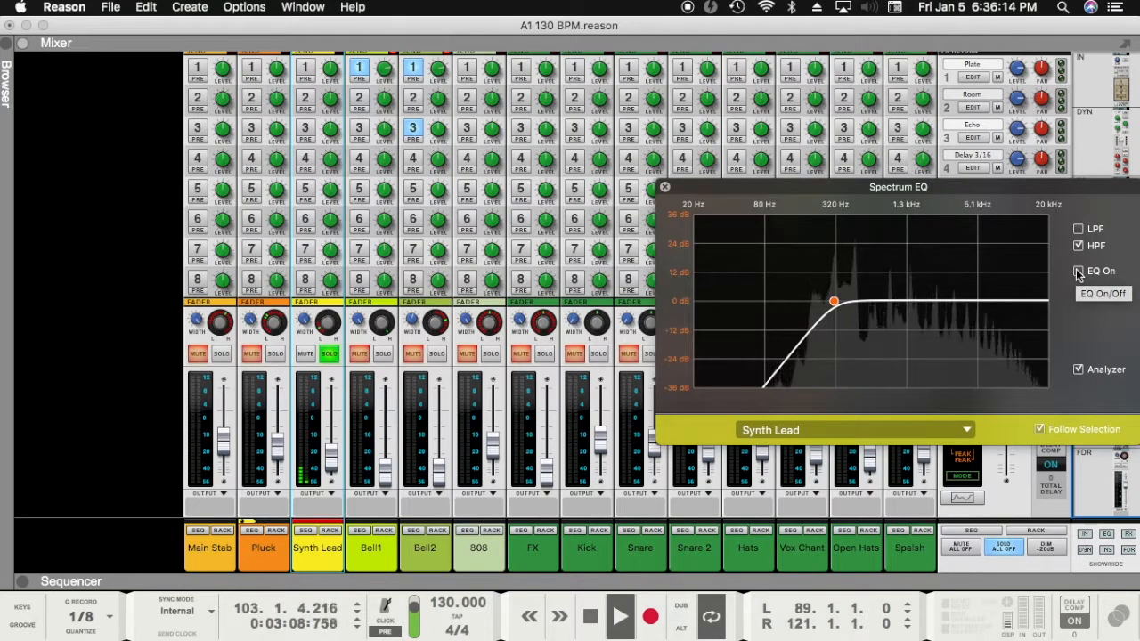
pyautogui.click(1078, 272)
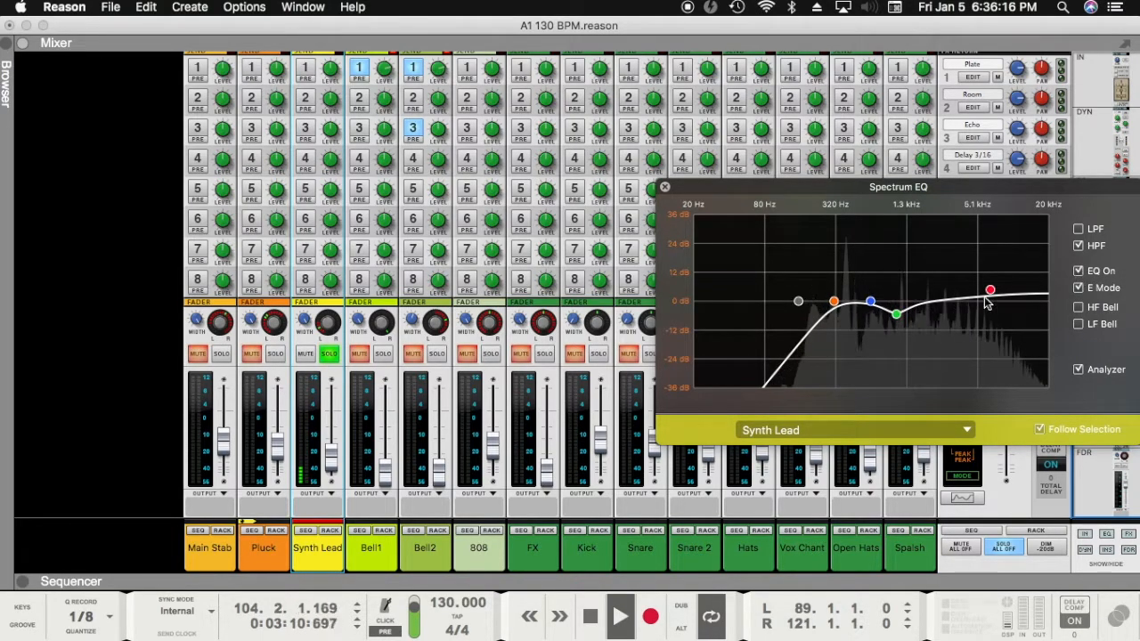
pyautogui.click(664, 189)
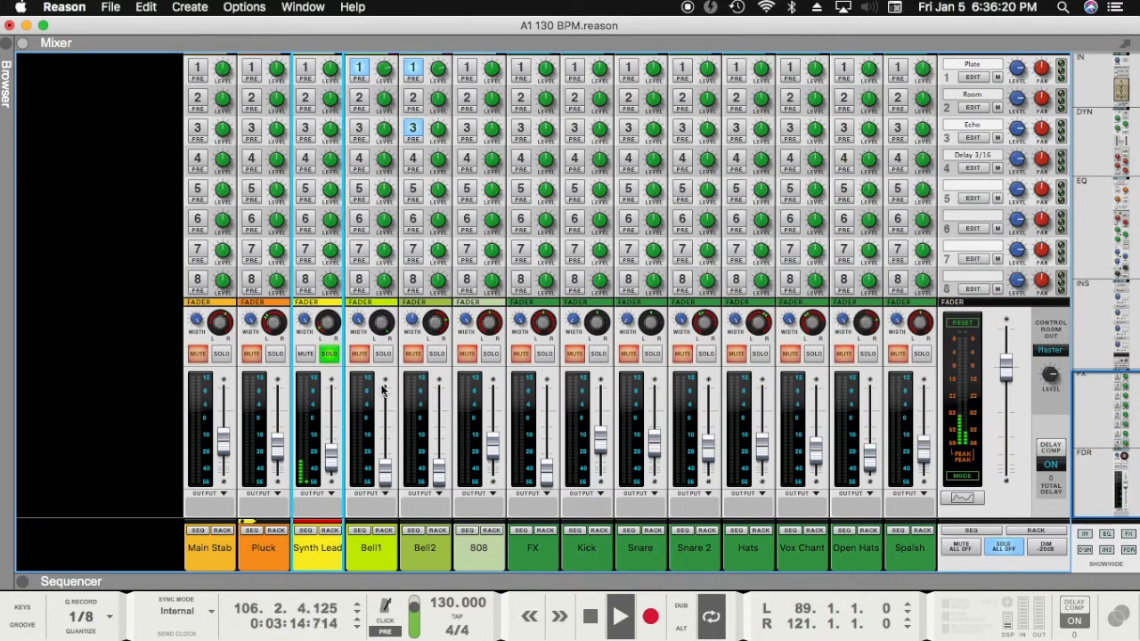
# Step: Unsolo the Synth Lead and raise the Bell1 and Bell2 levels in the full mix
pyautogui.click(329, 355)
pyautogui.moveTo(385, 465); pyautogui.dragTo(389, 442)
pyautogui.moveTo(437, 473); pyautogui.dragTo(436, 452)
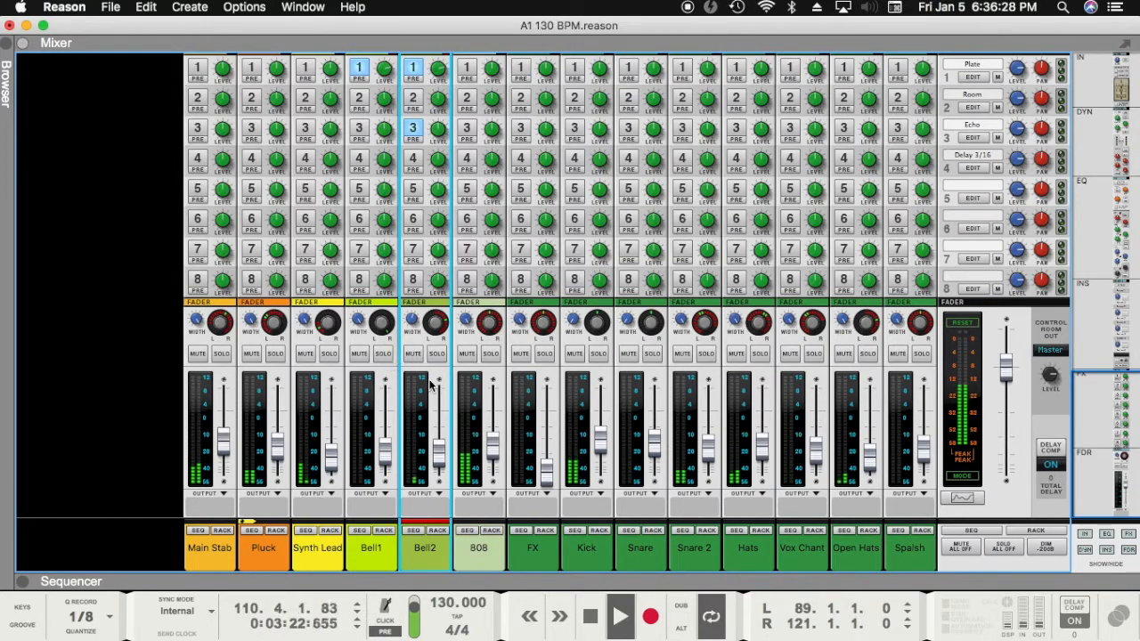
# Step: Examine the Bell1 and Bell2 Klang instruments in the rack, return to the mixer and stop playback
pyautogui.moveTo(426, 451)
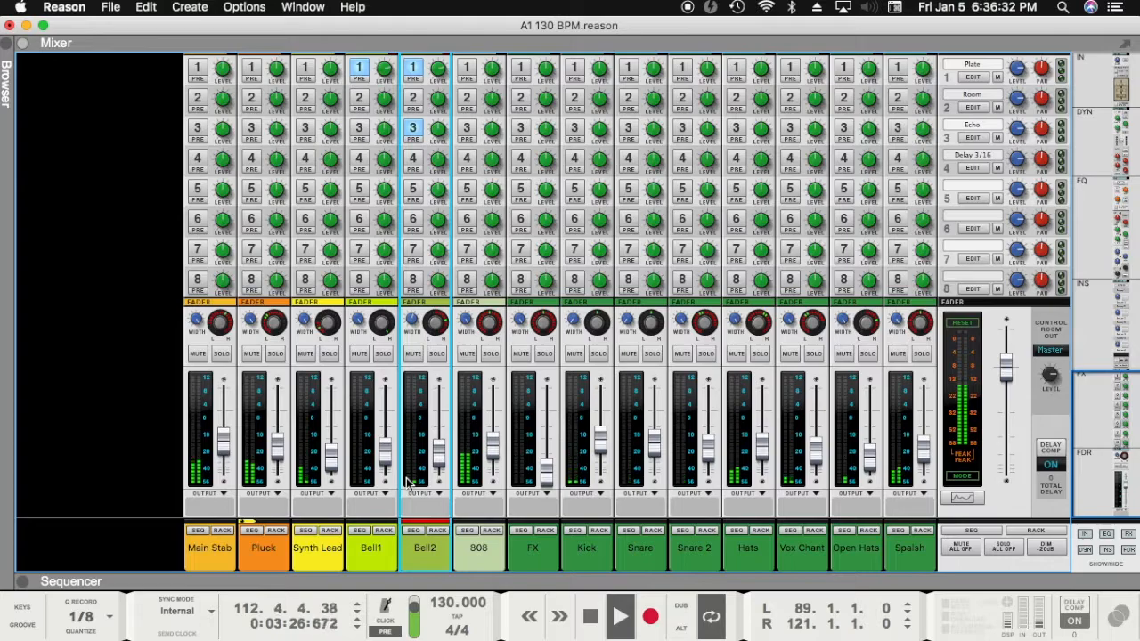
pyautogui.press('F6')
pyautogui.scroll(-15, 430, 495)
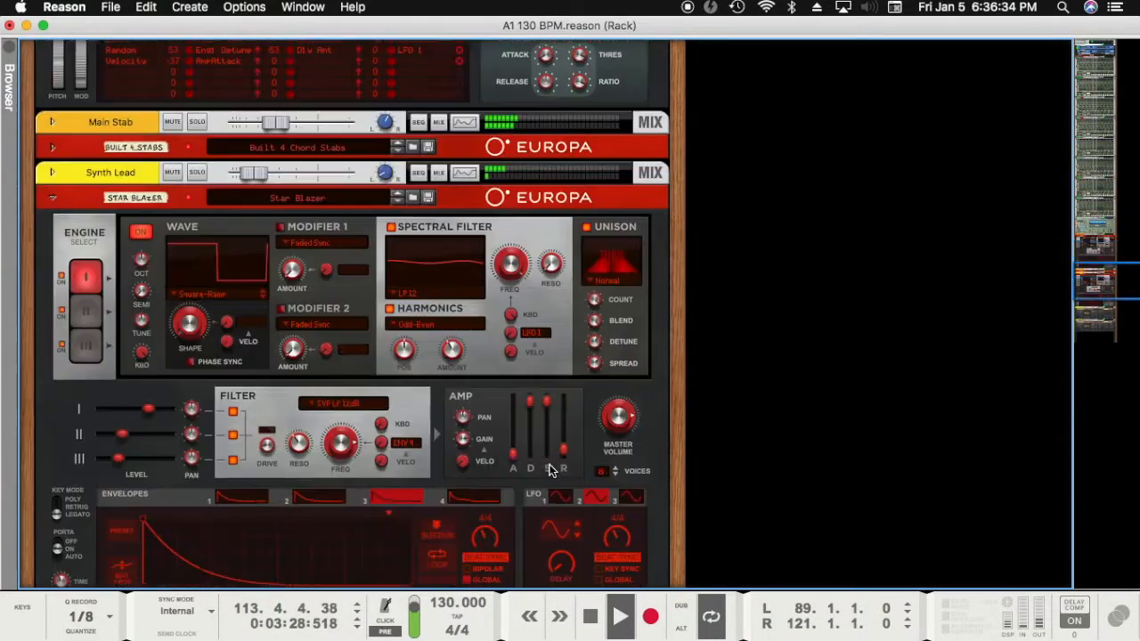
pyautogui.scroll(-5, 547, 471)
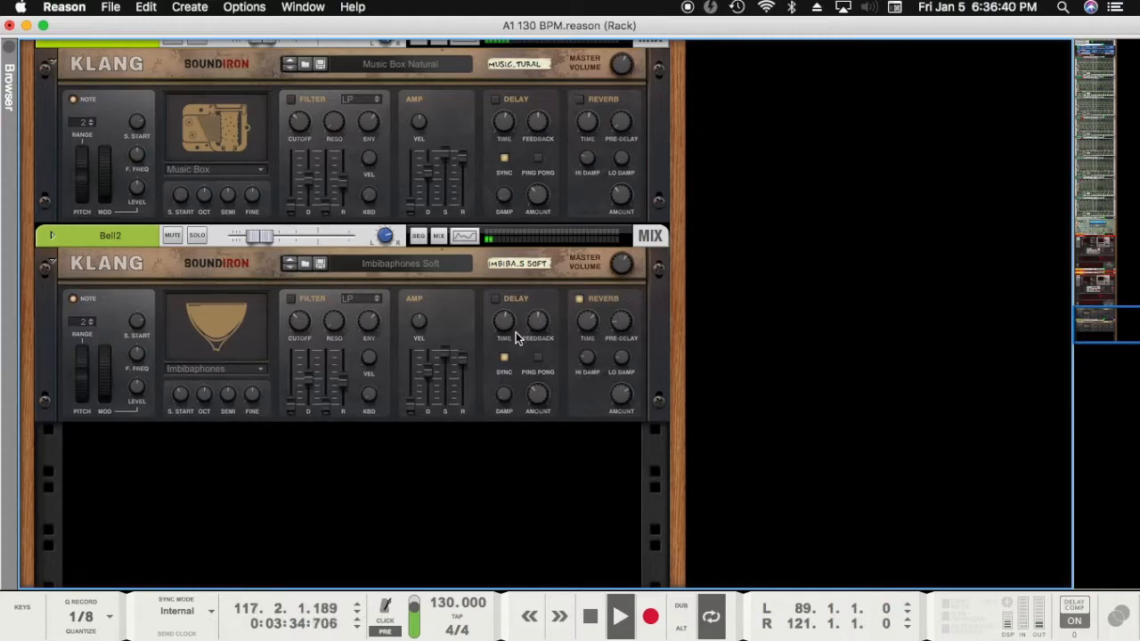
pyautogui.scroll(3, 562, 321)
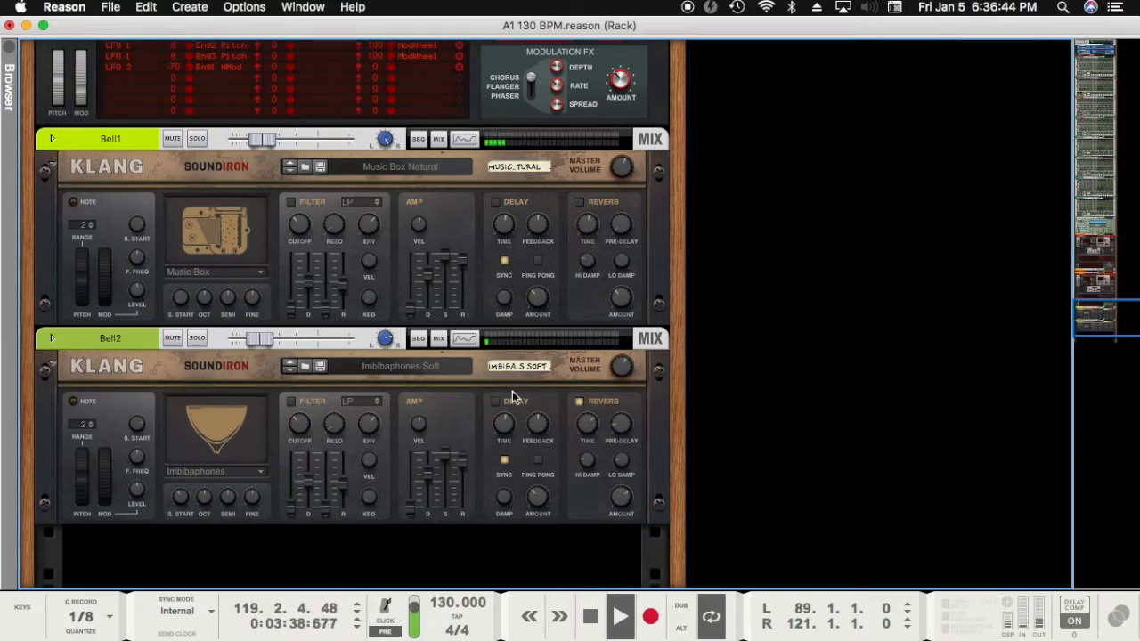
pyautogui.press('F7')
pyautogui.press('F5')
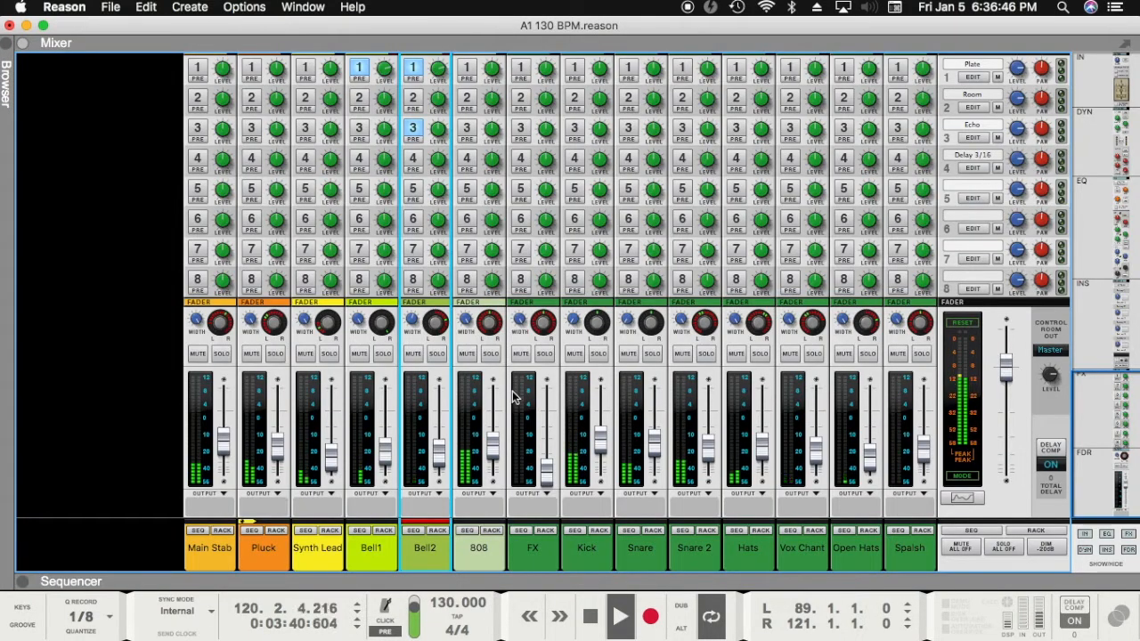
pyautogui.press('space')
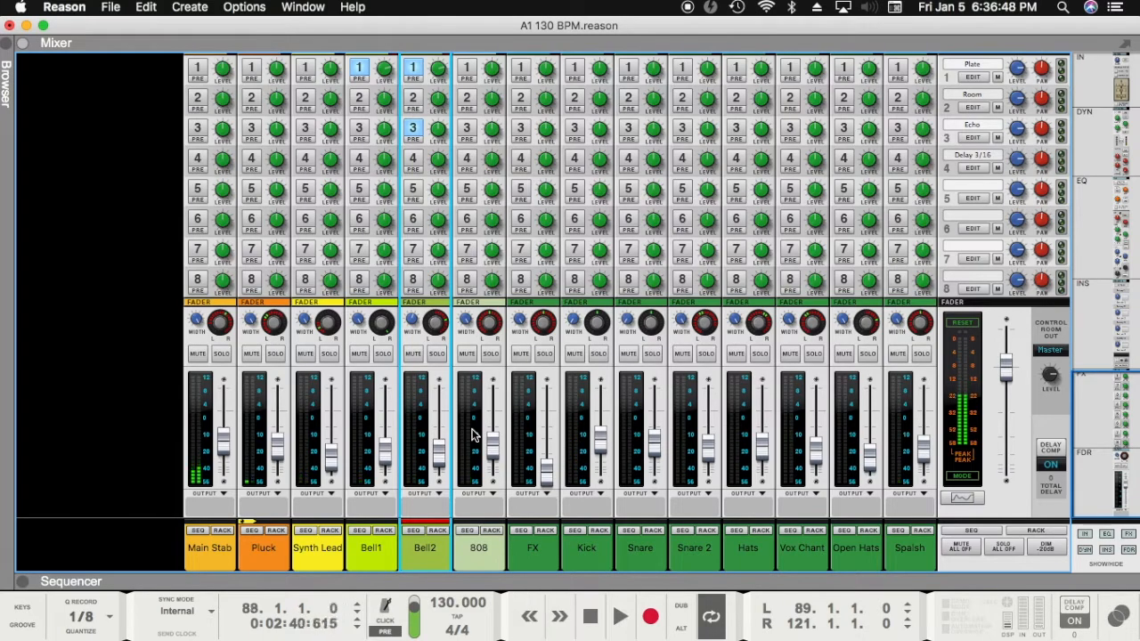
# Step: Open the Spectrum EQ for Bell2, enable its high-pass filter and raise the cutoff frequency
pyautogui.scroll(10, 462, 437)
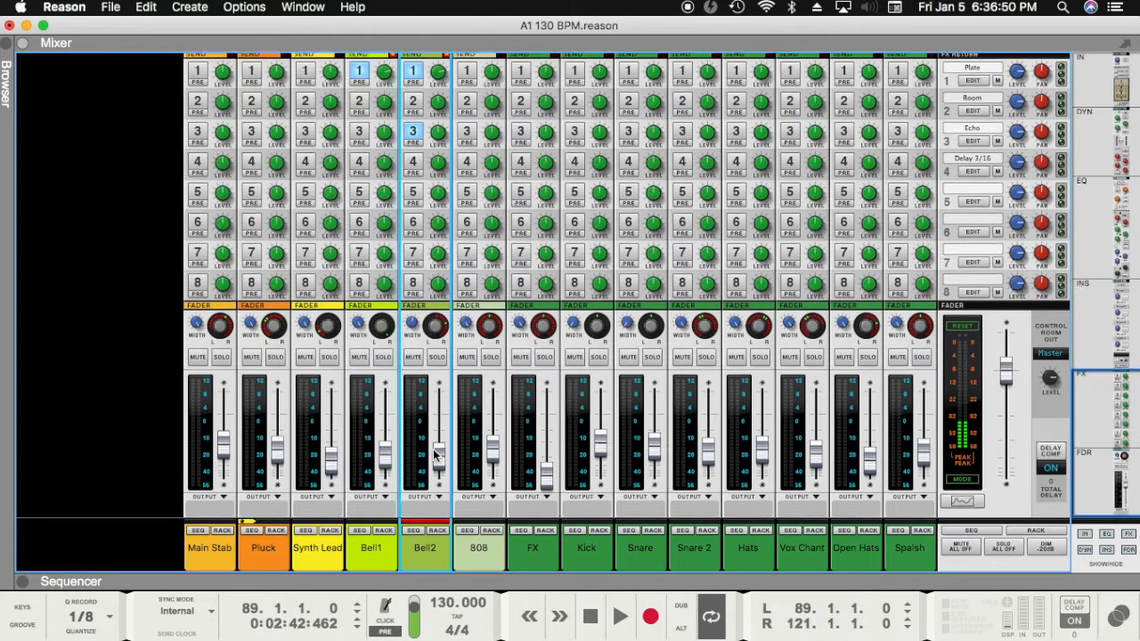
pyautogui.press('F2')
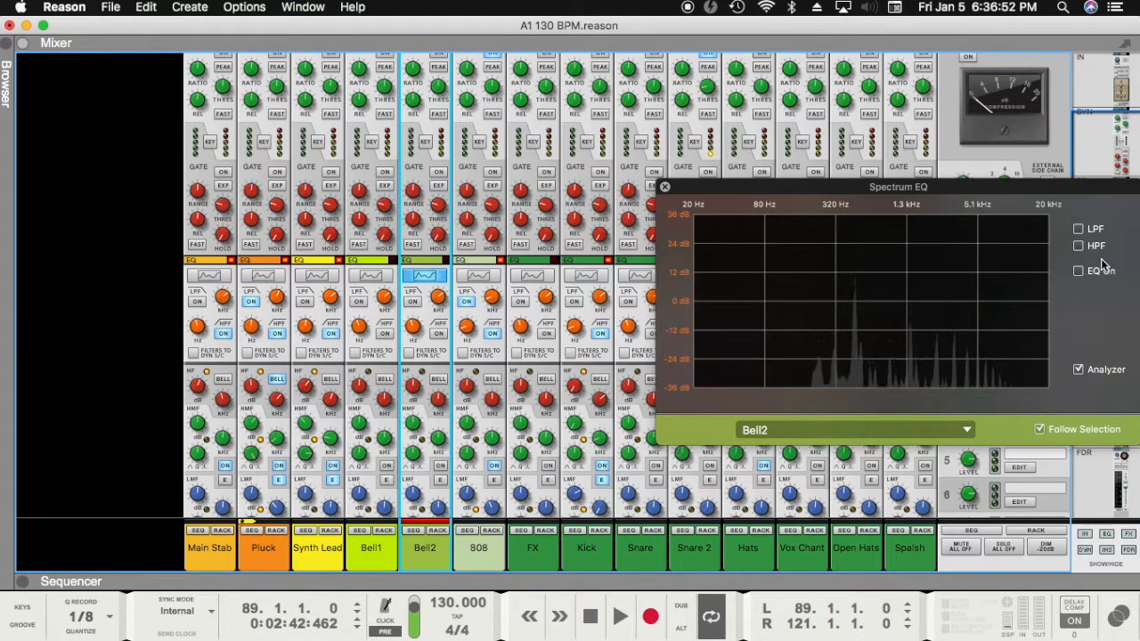
pyautogui.click(1078, 246)
pyautogui.moveTo(806, 300); pyautogui.dragTo(853, 303)
# Step: Play the mix, boost Bell2's high-mid band by about 4.44 dB at 1.30 kHz, and close the Spectrum EQ
pyautogui.press('space')
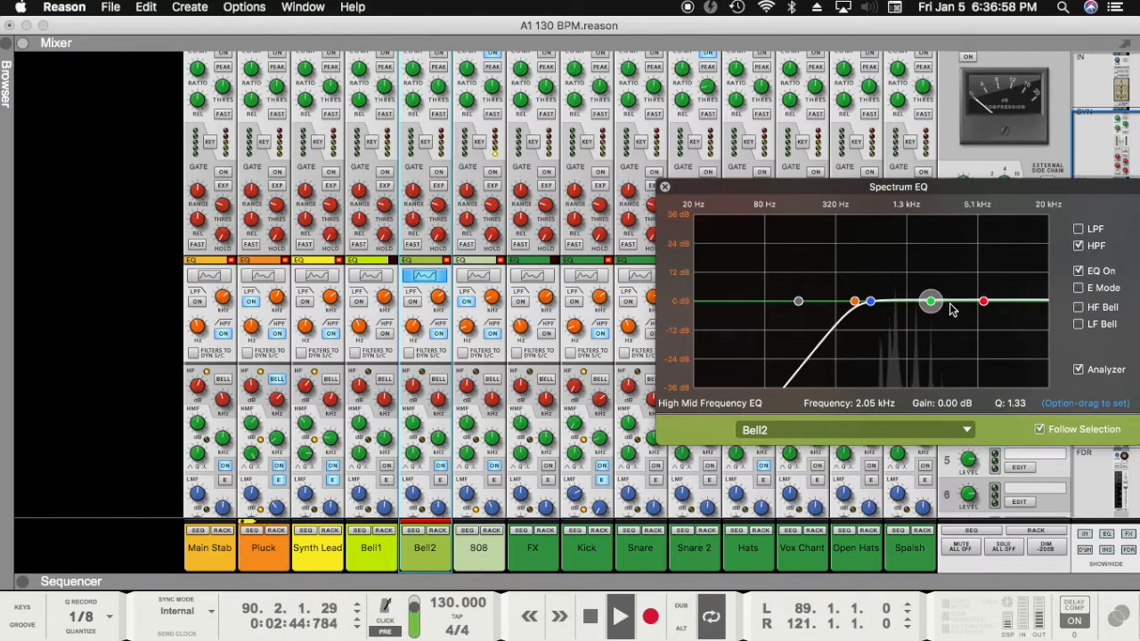
pyautogui.moveTo(930, 301); pyautogui.dragTo(907, 300)
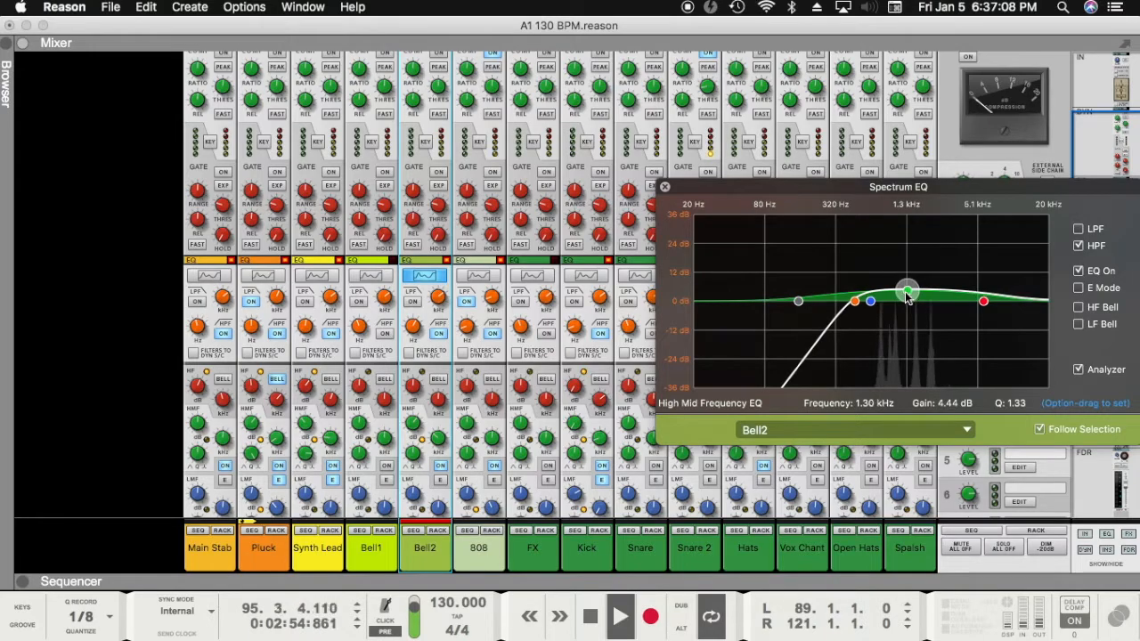
pyautogui.click(983, 301)
pyautogui.click(663, 188)
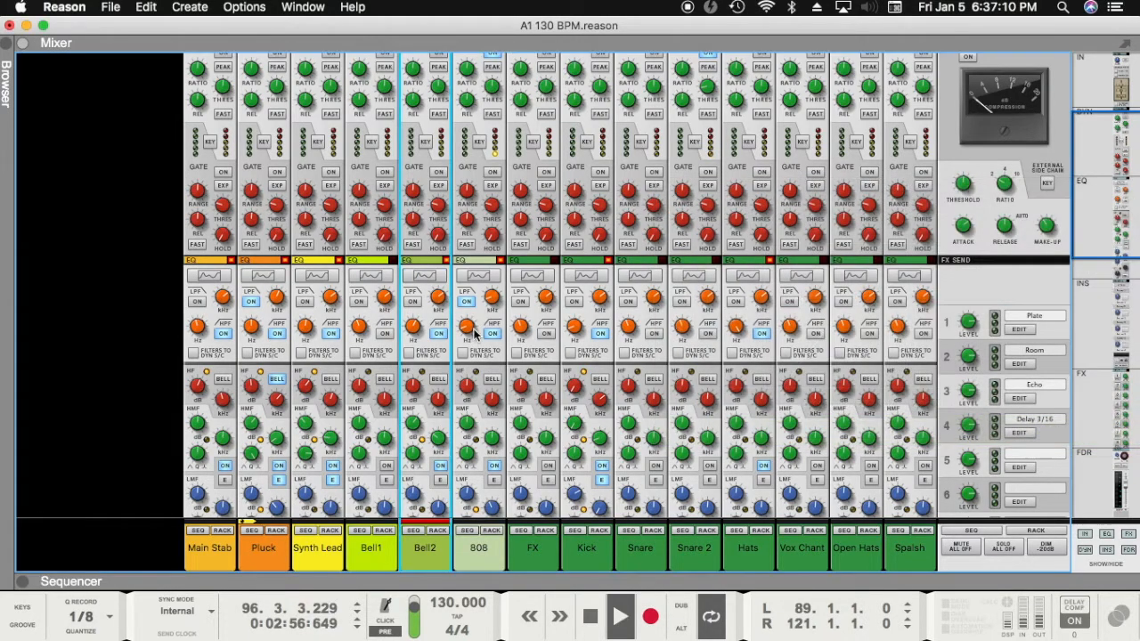
# Step: Open the Spectrum EQ for Bell1 and enable only its high-pass filter, at 187.1 Hz, after trying the low-pass filter
pyautogui.scroll(-10, 400, 356)
pyautogui.click(386, 554)
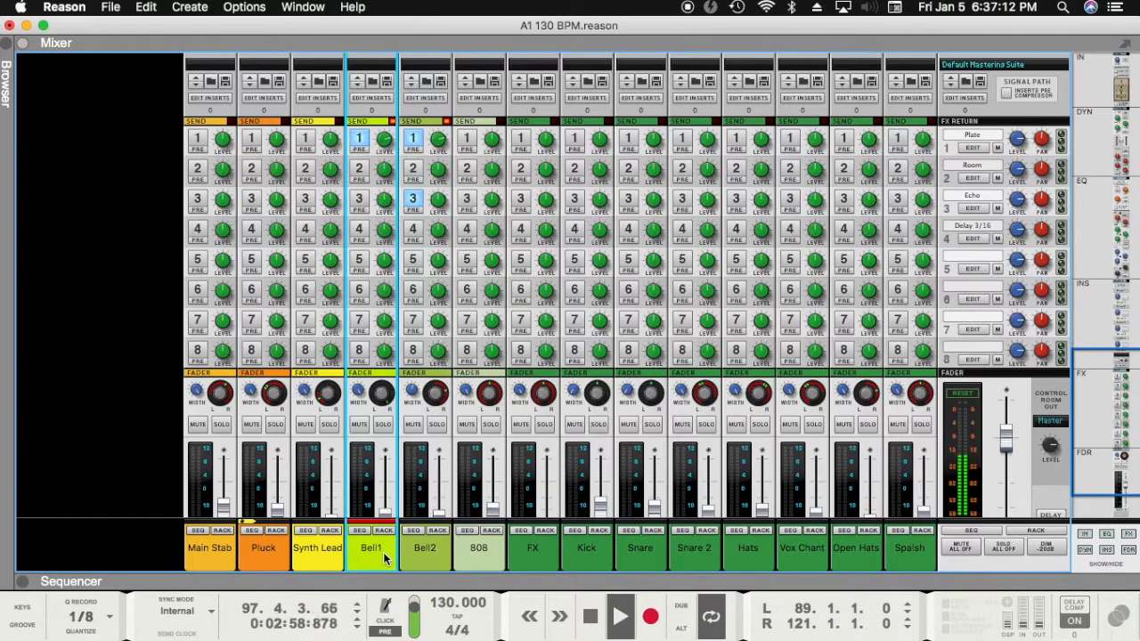
pyautogui.press('F2')
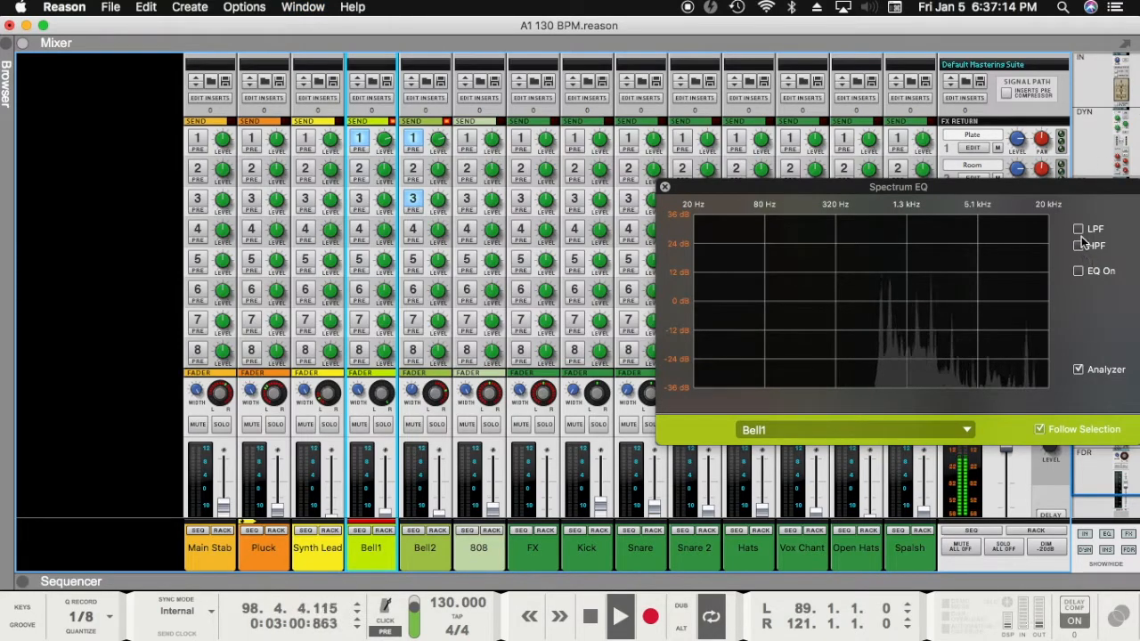
pyautogui.click(1079, 230)
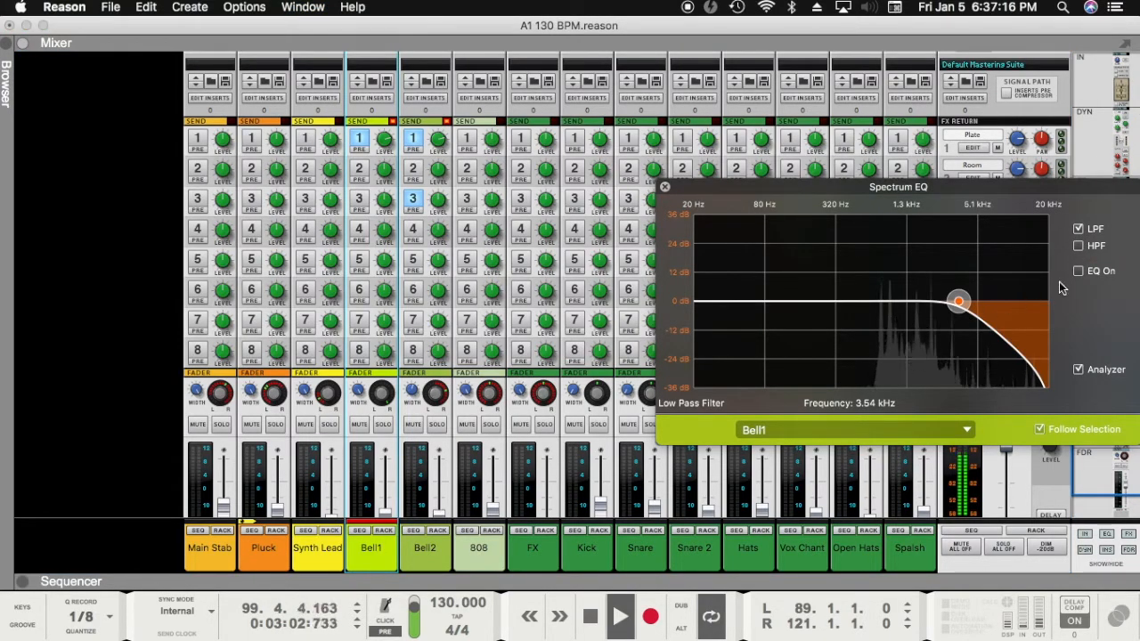
pyautogui.click(1078, 246)
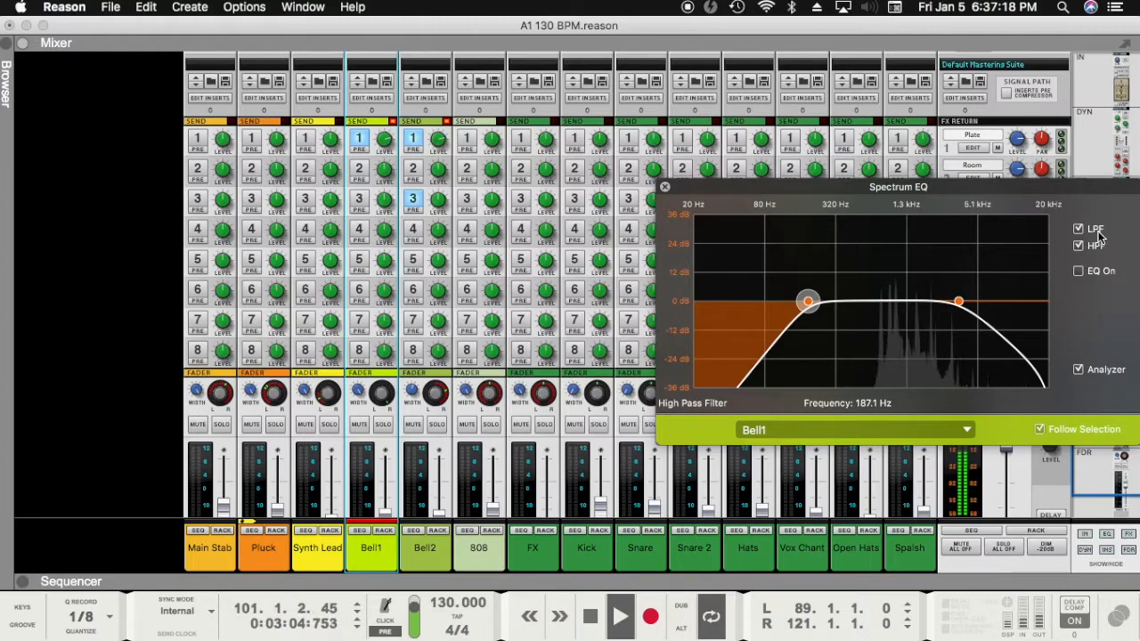
pyautogui.click(1078, 229)
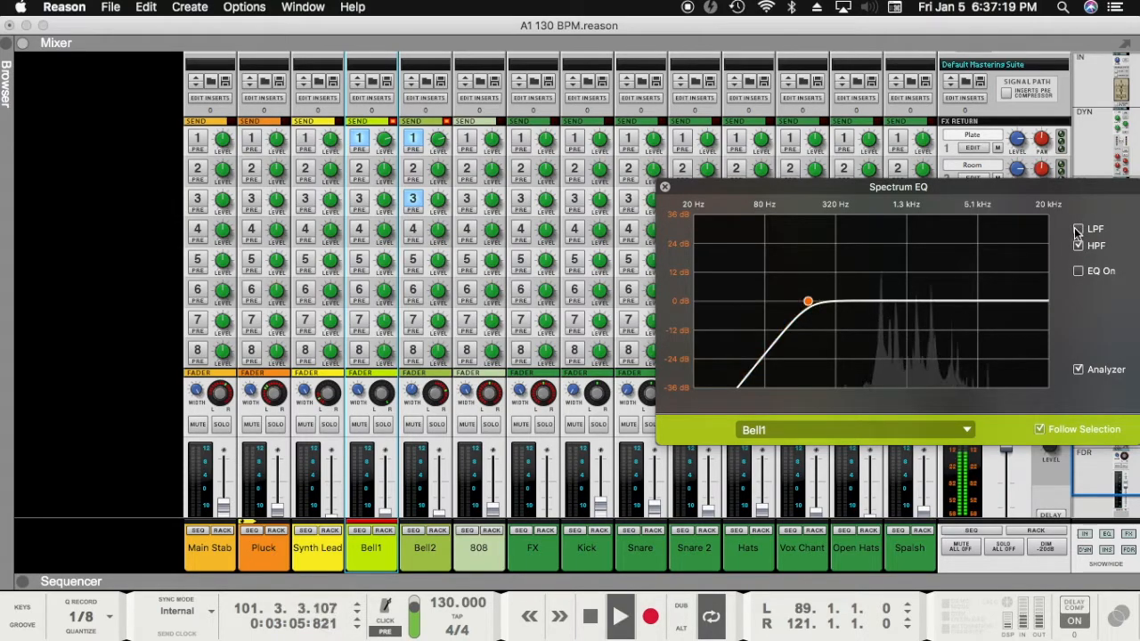
# Step: Turn on Bell1's EQ and E Mode, lower the low-mid band, and cut the high-mid band by about 5.71 dB at 1.63 kHz
pyautogui.click(1079, 272)
pyautogui.click(1078, 287)
pyautogui.moveTo(929, 302); pyautogui.dragTo(889, 314)
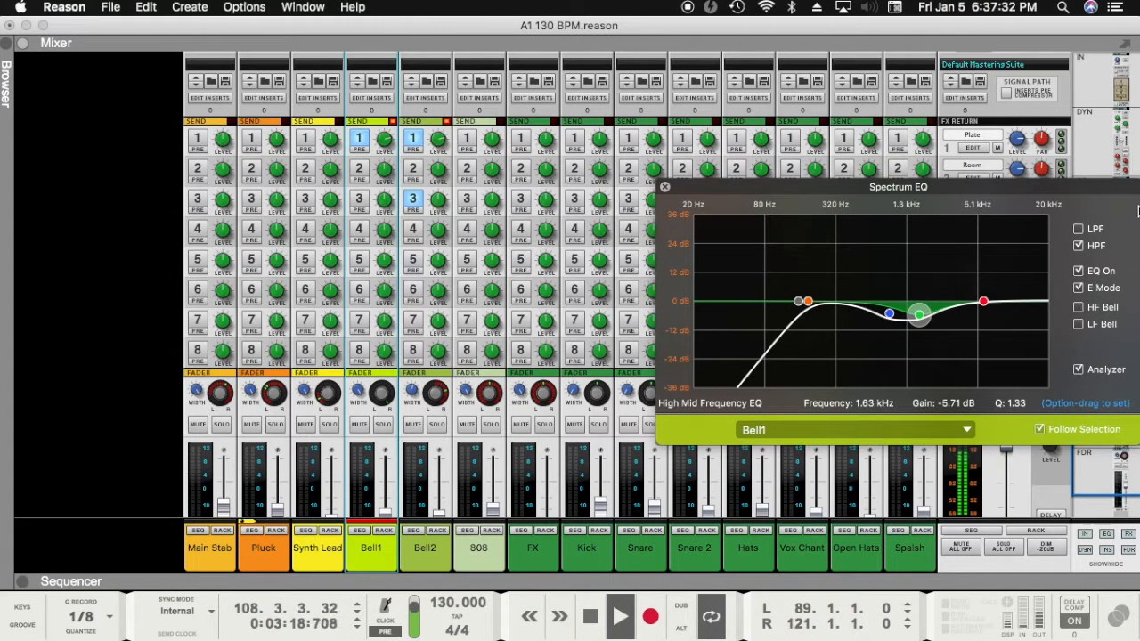
# Step: Enable Bell2's low-pass filter at about 1.88 kHz and shift its high band to a higher frequency
pyautogui.click(428, 546)
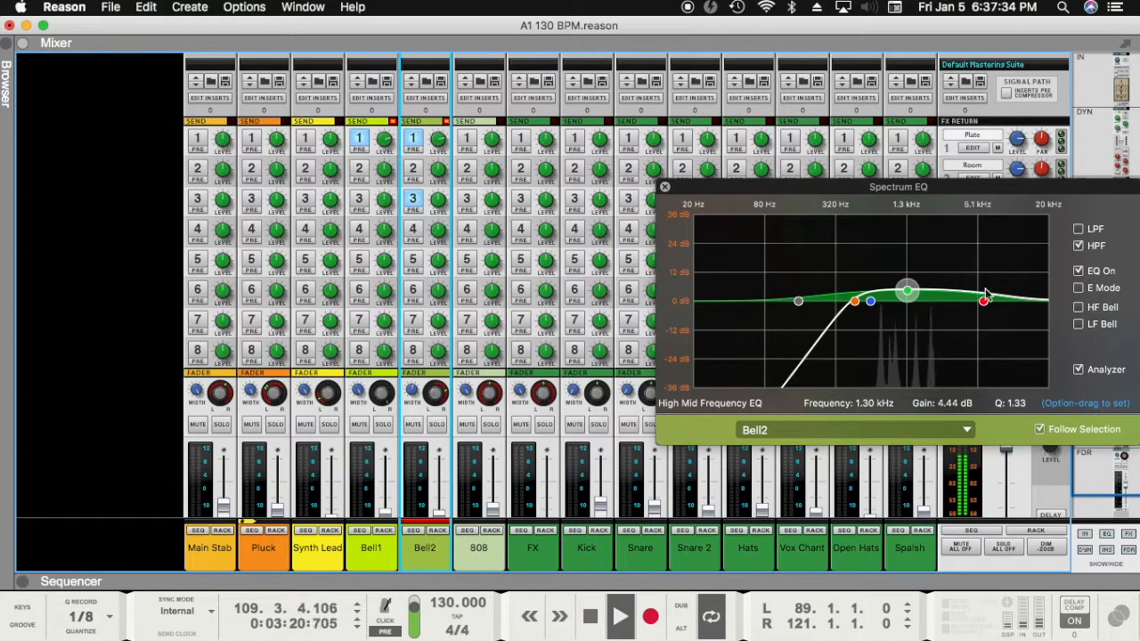
pyautogui.click(1078, 229)
pyautogui.moveTo(987, 300)
pyautogui.mouseDown()
pyautogui.moveTo(1011, 306)
pyautogui.moveTo(928, 307)
pyautogui.mouseUp()
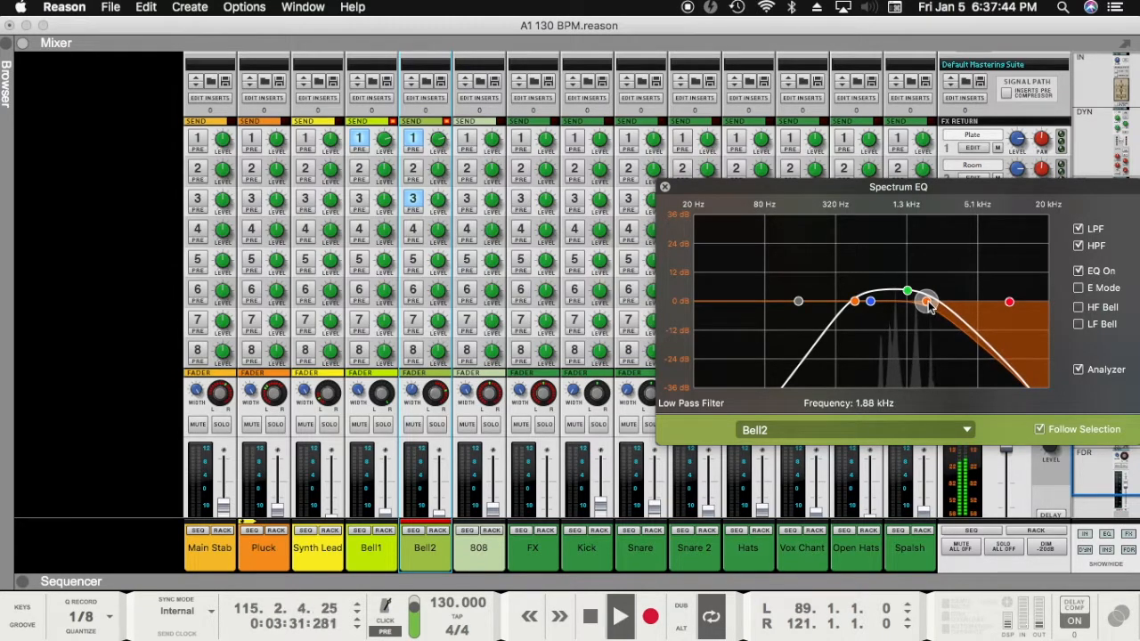
# Step: Close the Spectrum EQ and lower the Snare 2 channel's level to about -28.81 dB
pyautogui.click(664, 187)
pyautogui.scroll(-4, 479, 425)
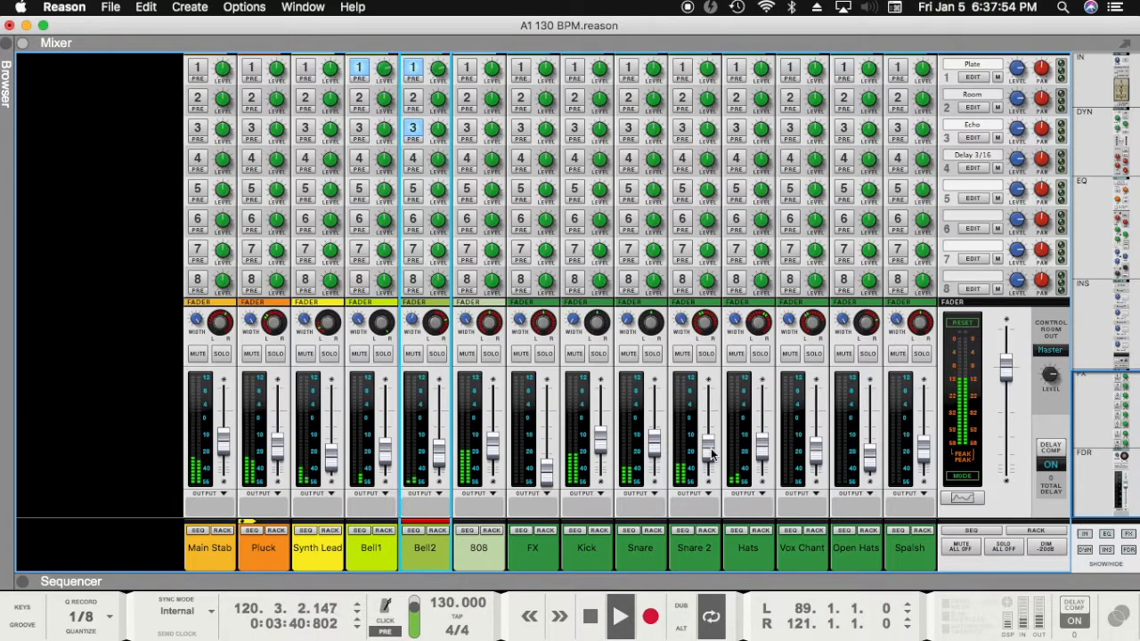
pyautogui.moveTo(710, 454)
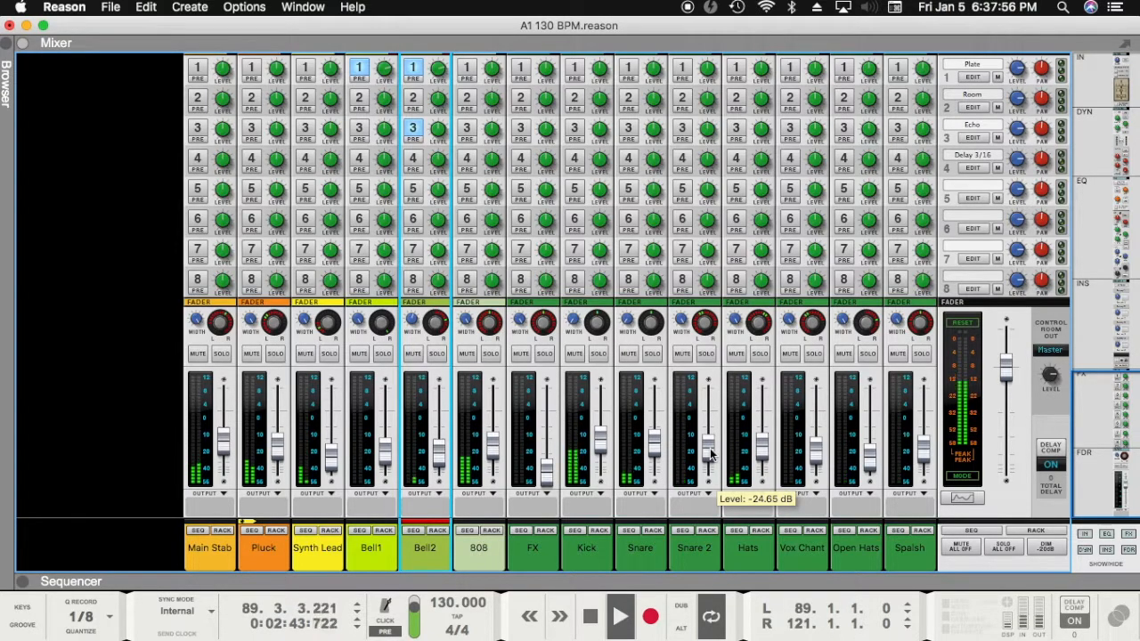
pyautogui.keyDown('shift'); pyautogui.click(710, 454); pyautogui.keyUp('shift')
pyautogui.moveTo(710, 455); pyautogui.dragTo(710, 466)
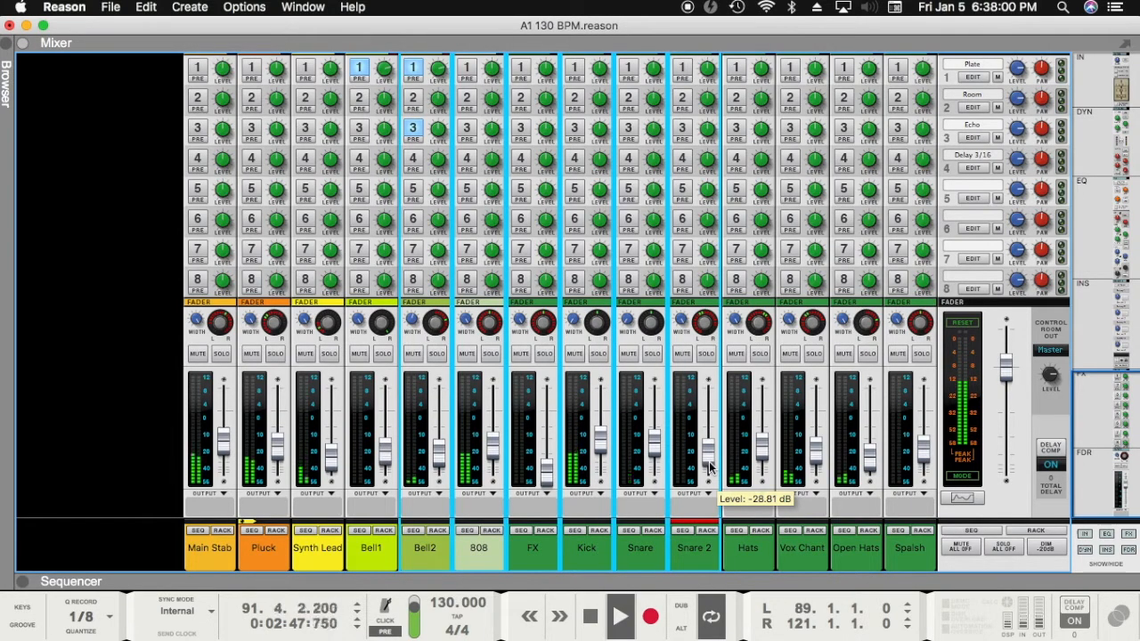
pyautogui.click(699, 507)
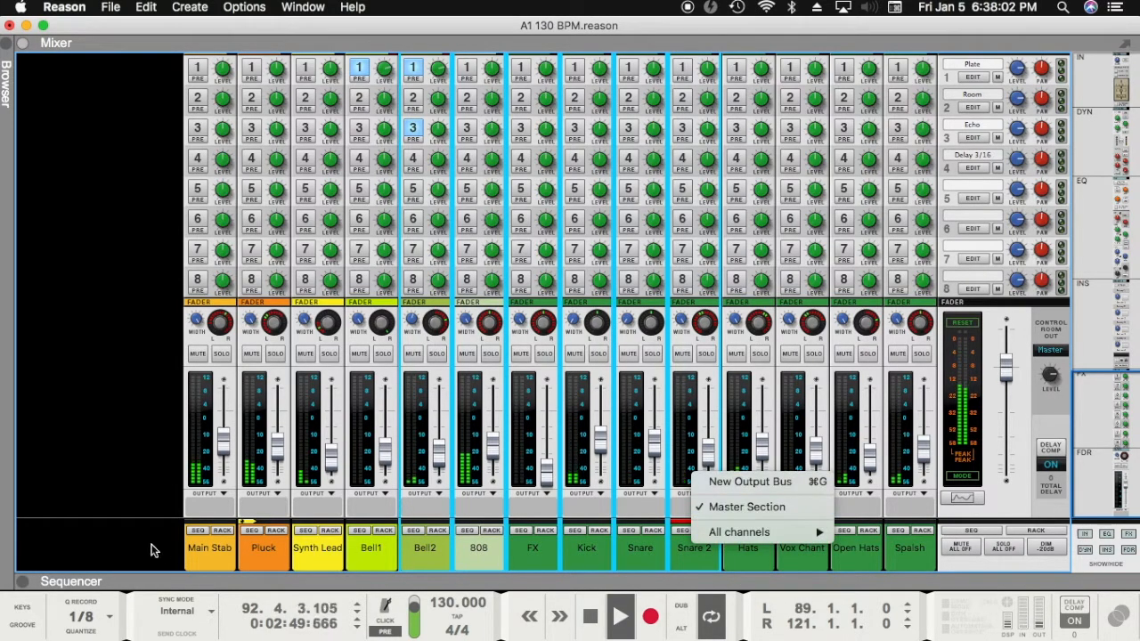
pyautogui.click(147, 543)
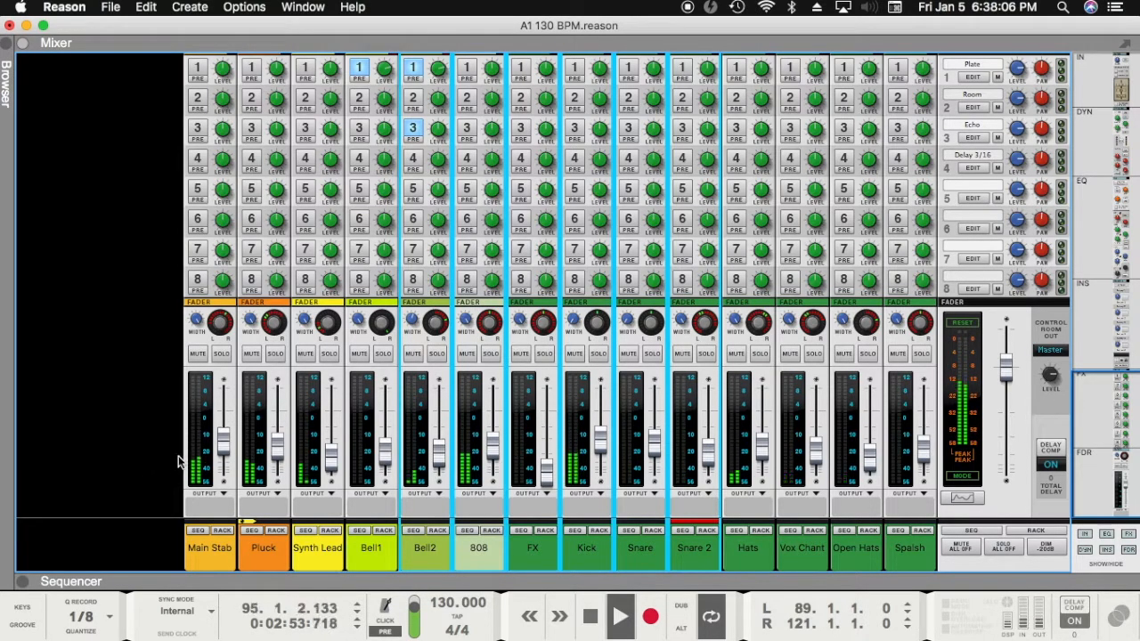
pyautogui.click(486, 549)
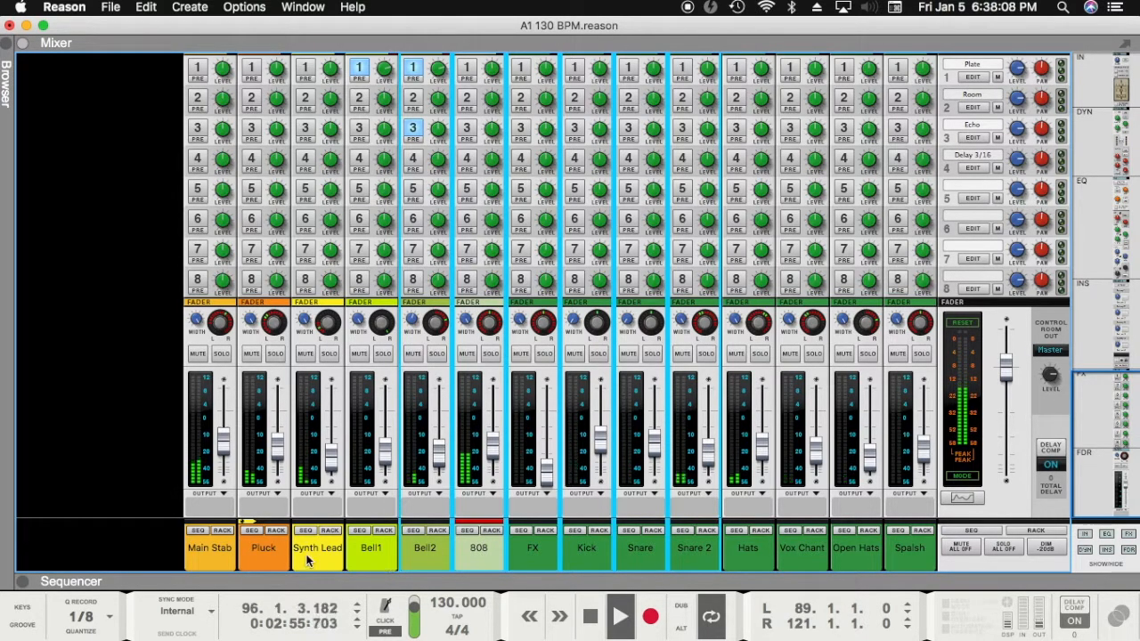
pyautogui.click(203, 559)
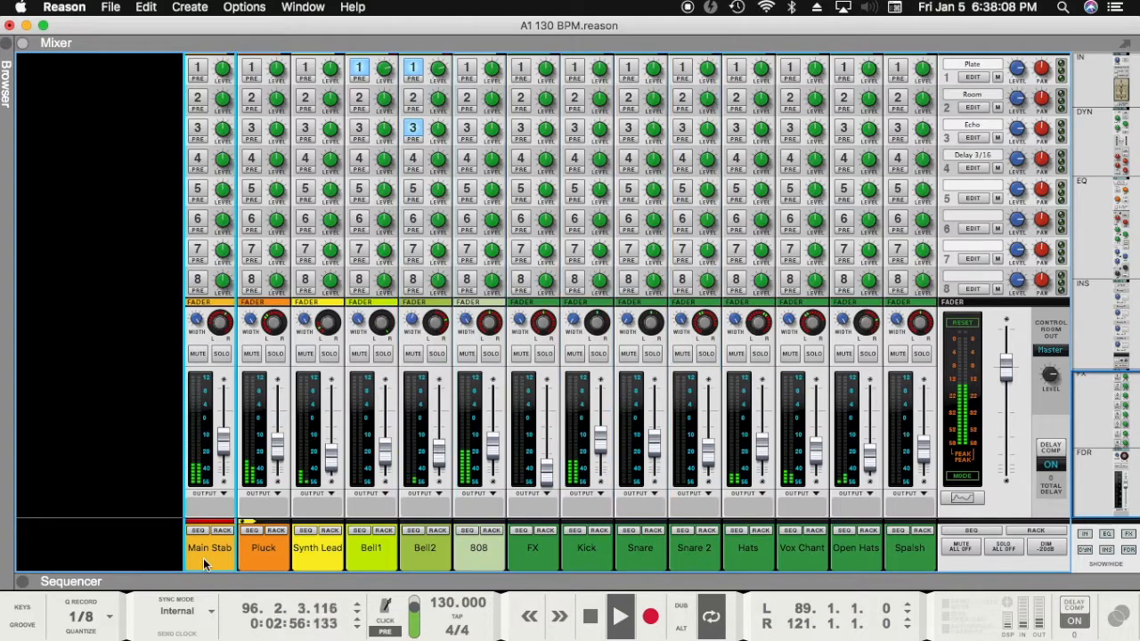
pyautogui.click(248, 527)
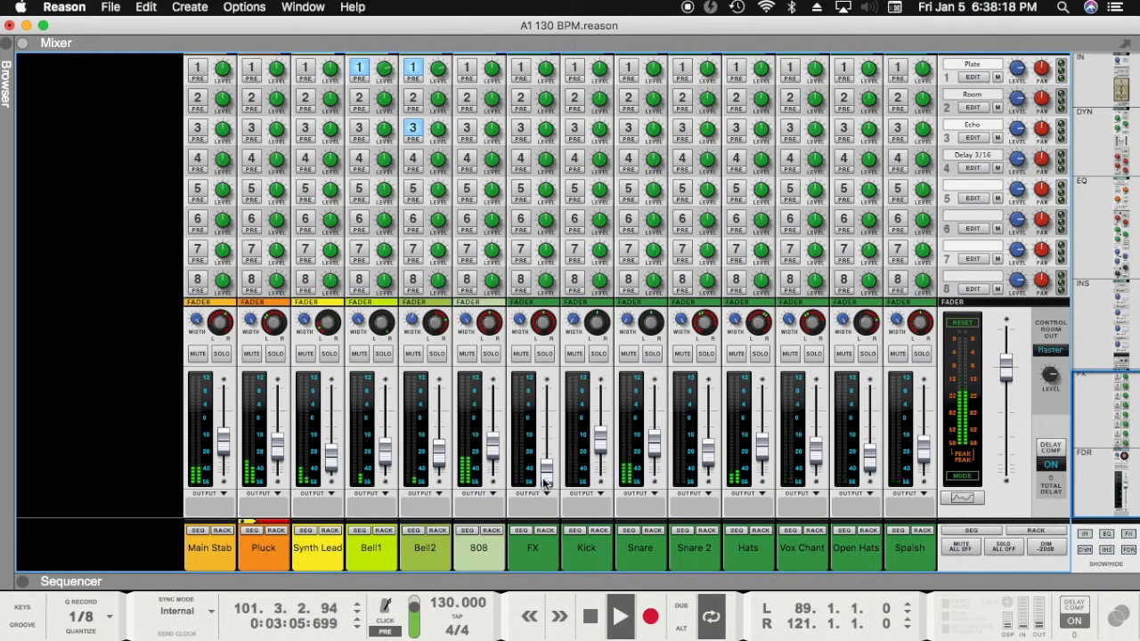
# Step: Raise the FX channel's level and turn on its EQ with a low-pass filter at 3.54 kHz and a high-pass filter at 58.0 Hz
pyautogui.moveTo(544, 481); pyautogui.dragTo(549, 451)
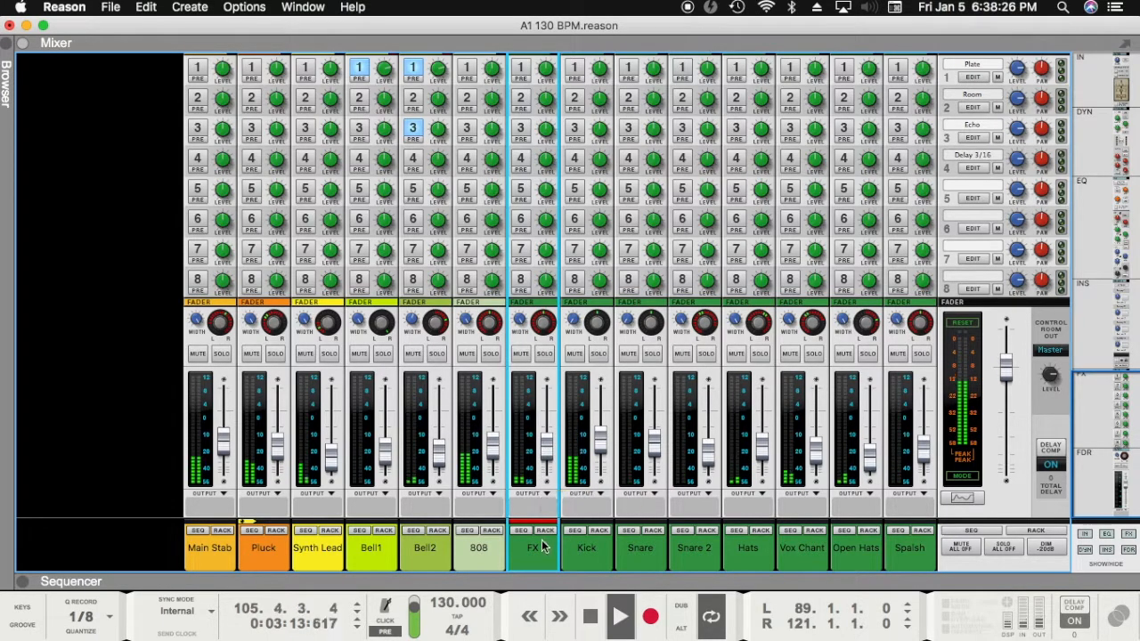
pyautogui.press('F2')
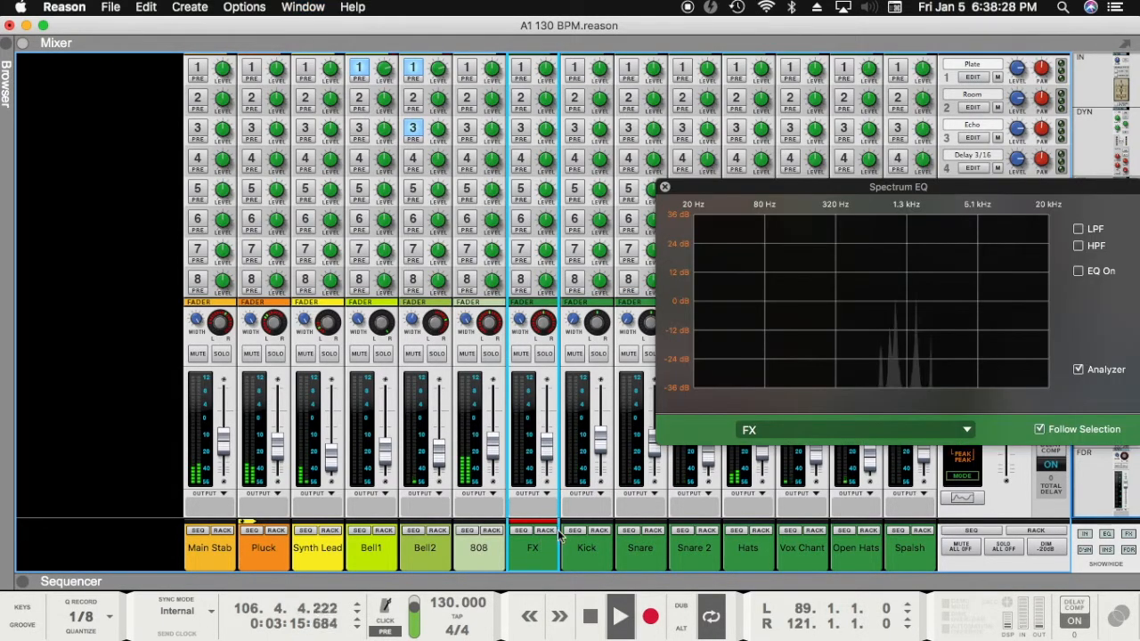
pyautogui.click(1078, 270)
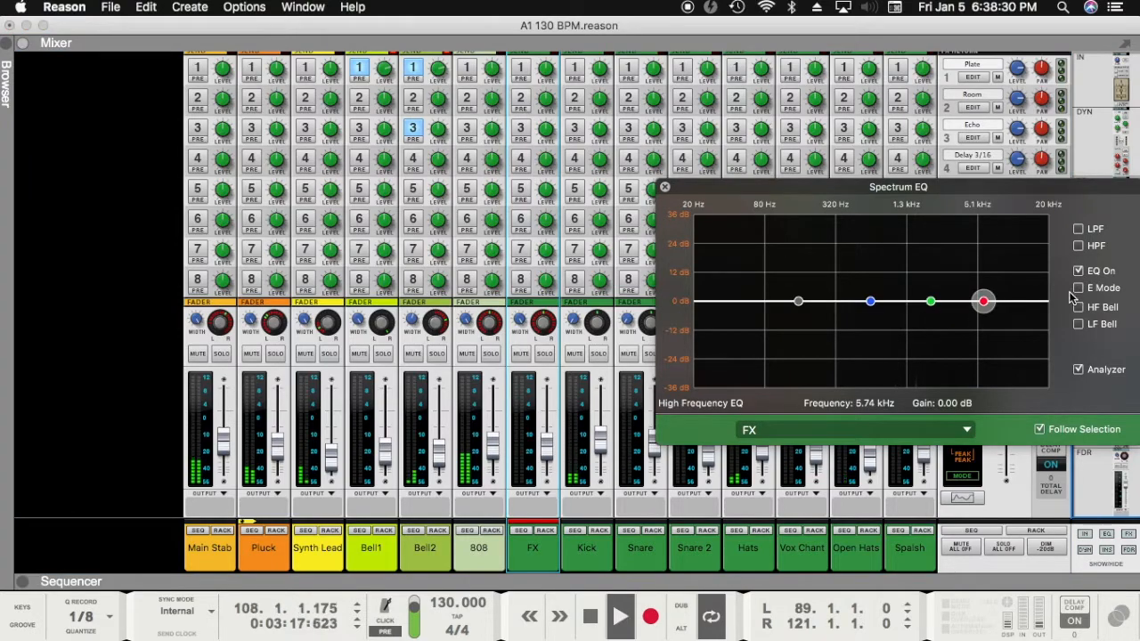
pyautogui.click(1078, 229)
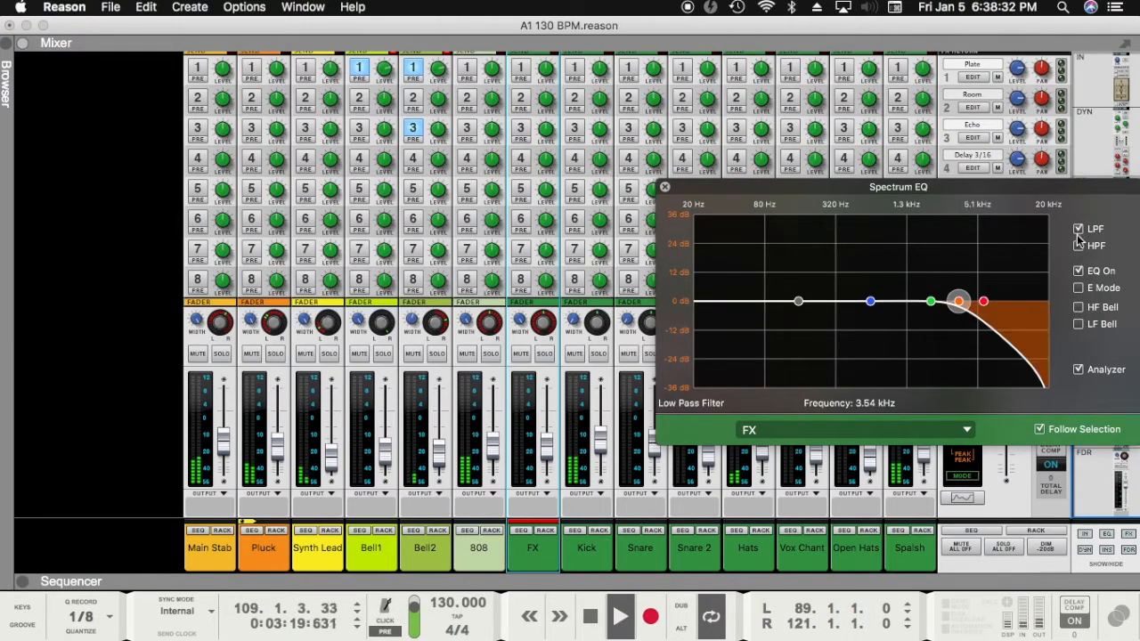
pyautogui.click(1078, 246)
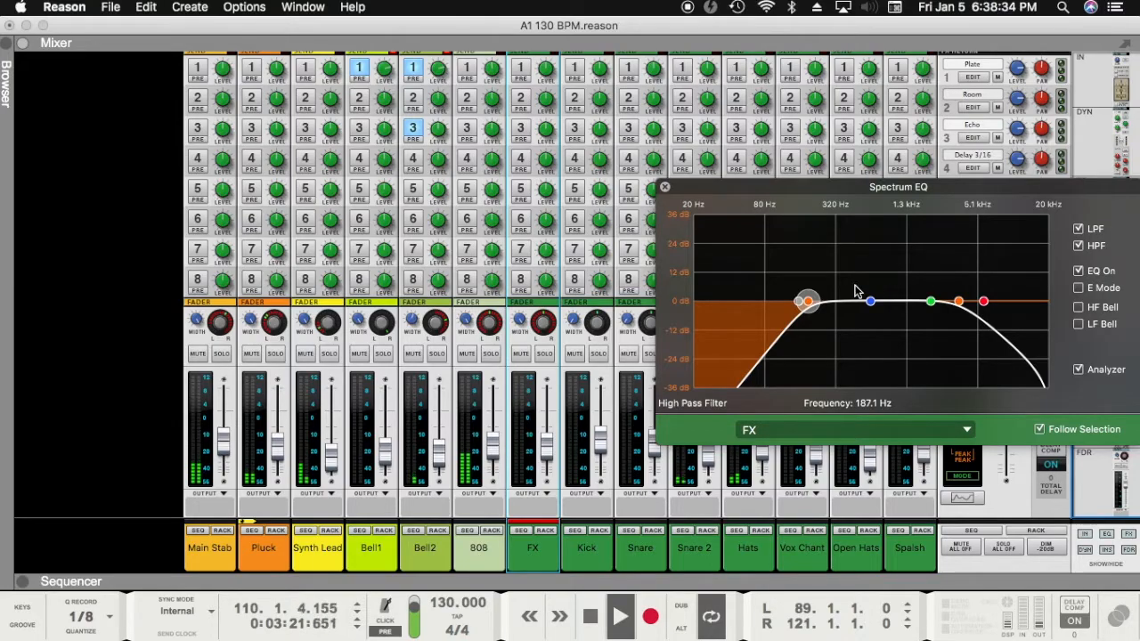
pyautogui.moveTo(807, 303); pyautogui.dragTo(746, 307)
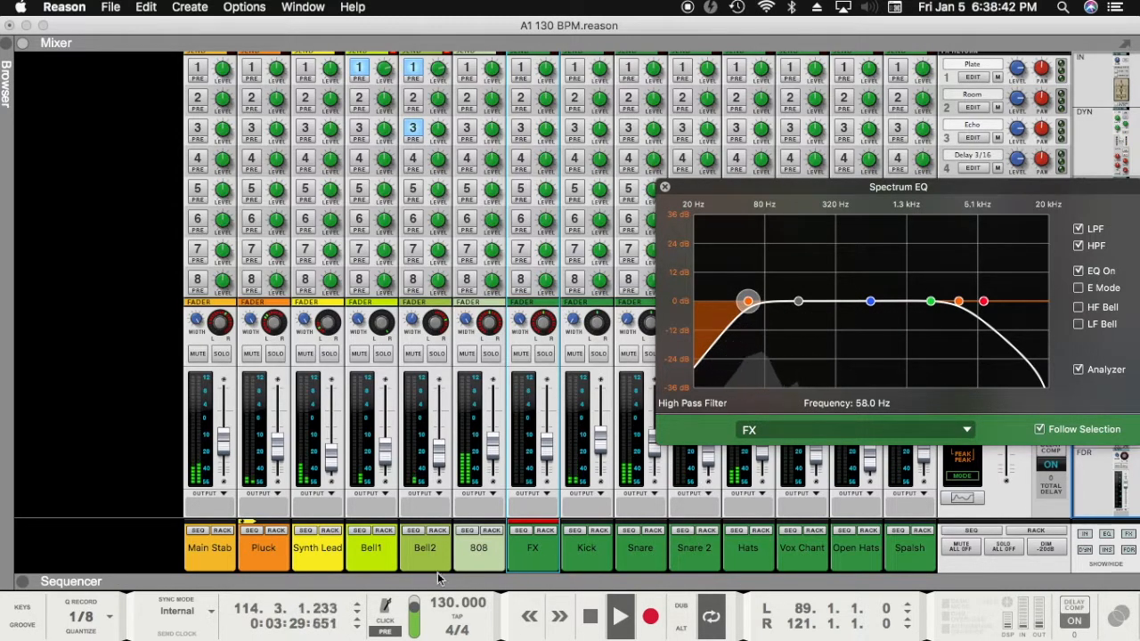
# Step: Review the EQ curves and spectra channel by channel from Main Stab through Kick in the Spectrum EQ
pyautogui.click(207, 552)
pyautogui.click(267, 550)
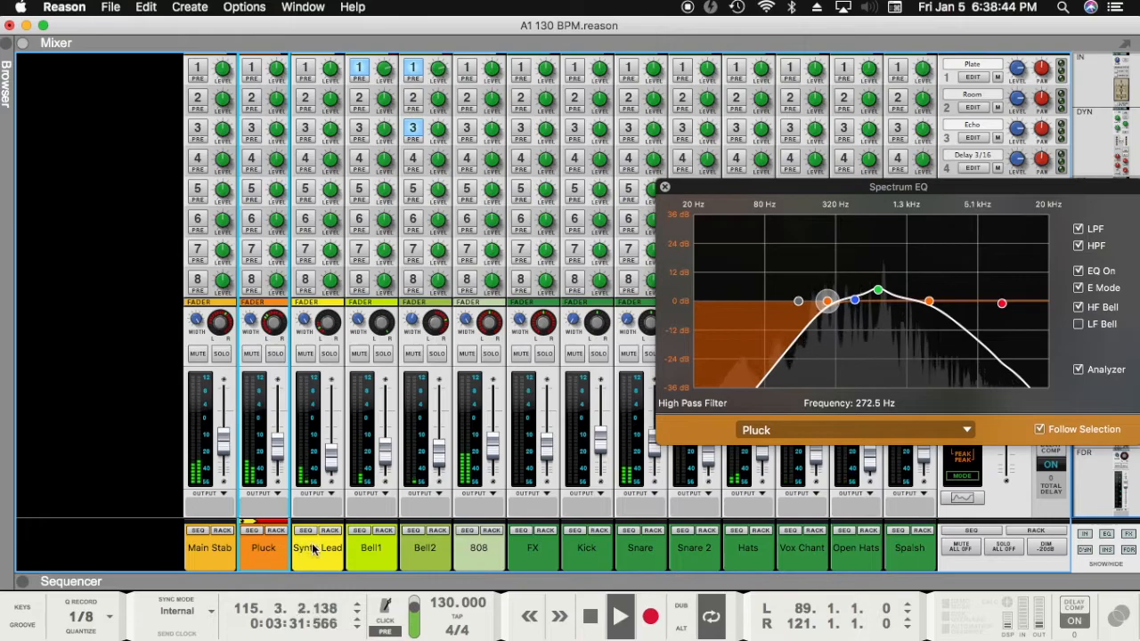
pyautogui.click(311, 549)
pyautogui.click(369, 548)
pyautogui.click(420, 549)
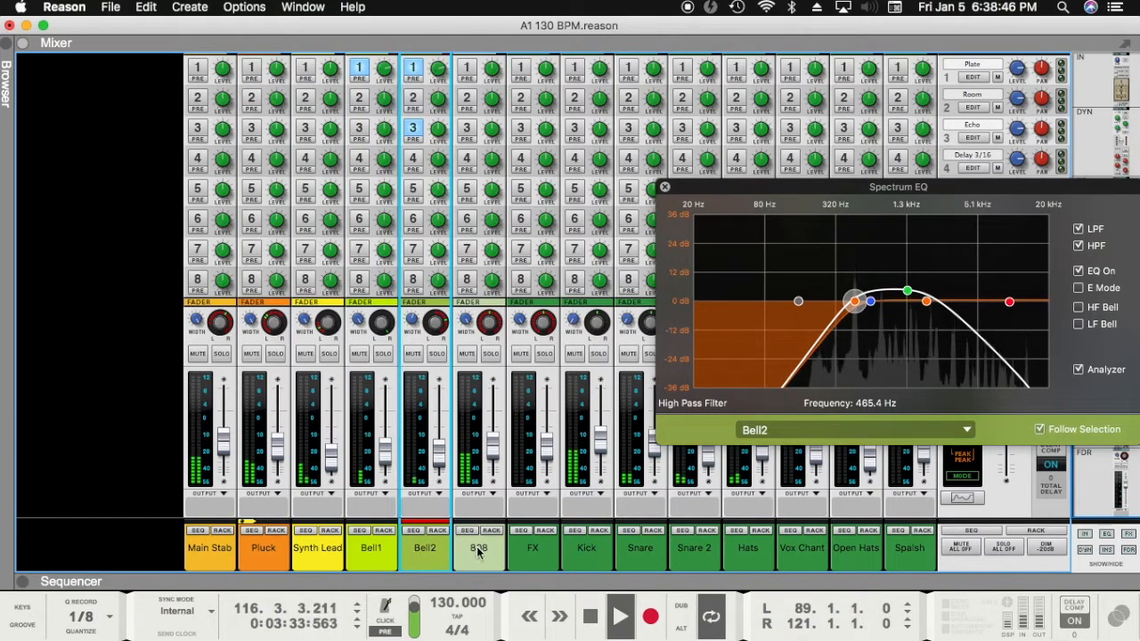
pyautogui.click(478, 550)
pyautogui.click(534, 551)
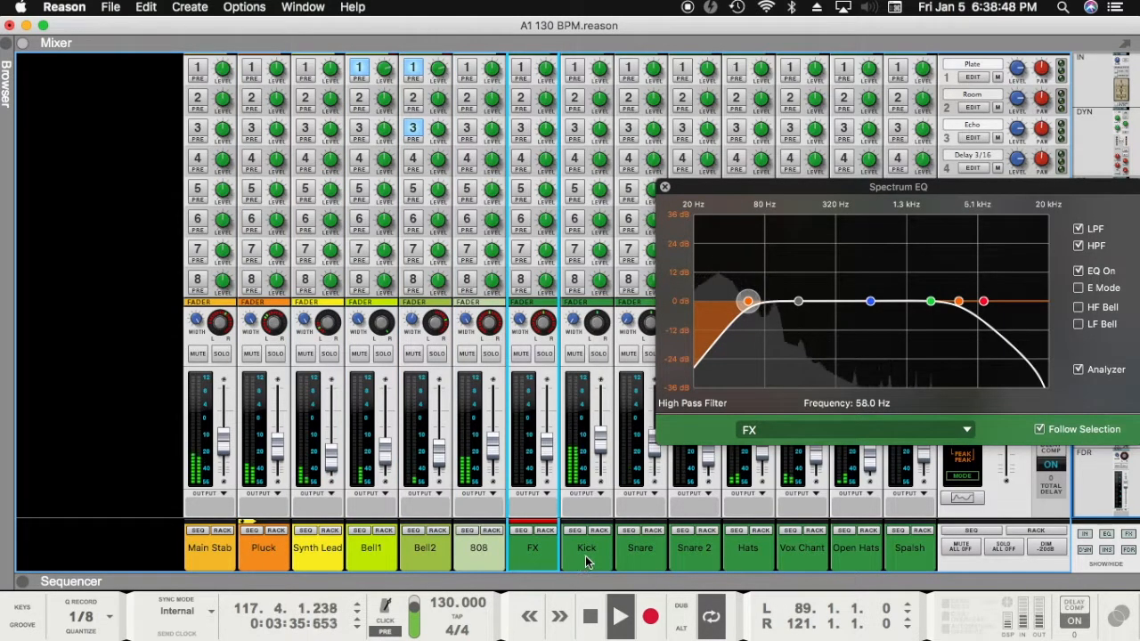
pyautogui.click(585, 552)
# Step: Turn on the Snare channel's EQ and enable its high-pass filter at 187.1 Hz
pyautogui.click(640, 550)
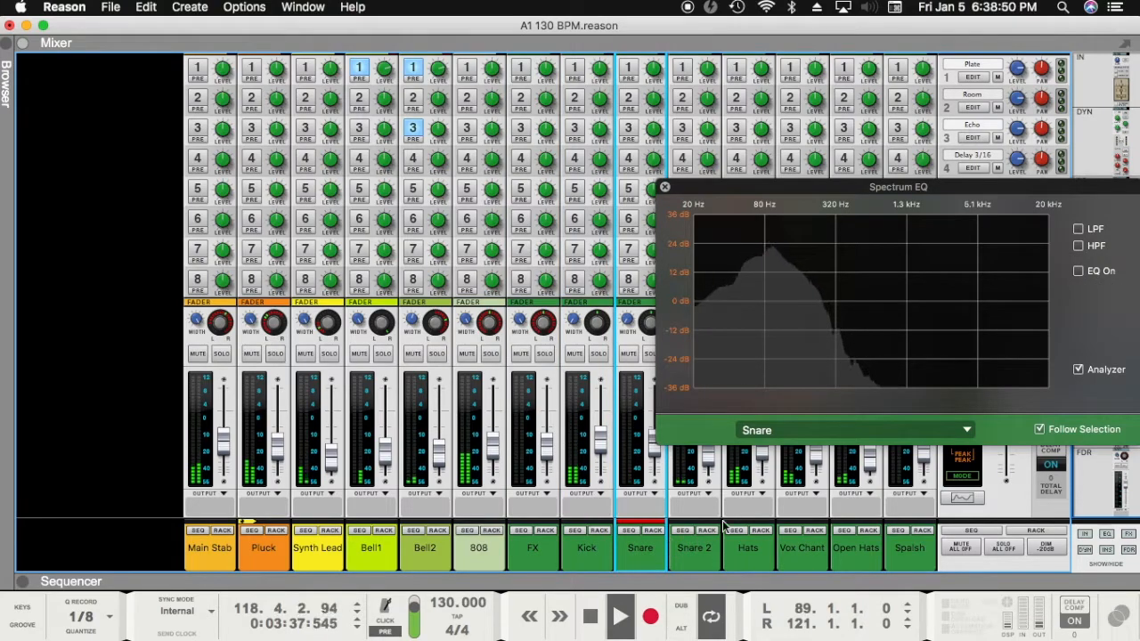
pyautogui.click(1079, 271)
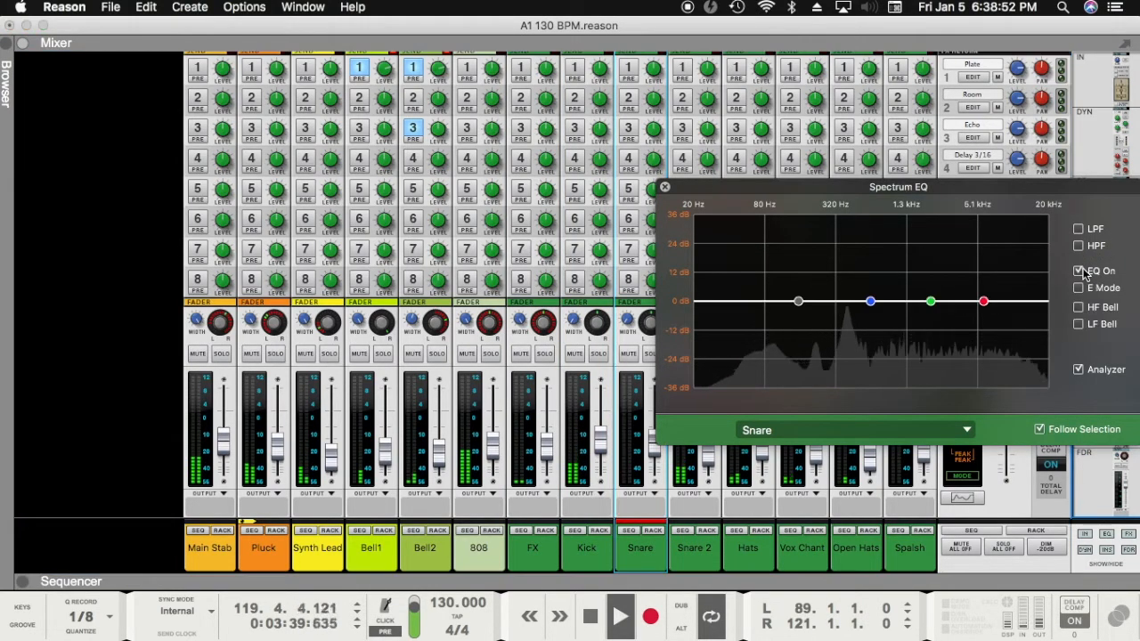
pyautogui.click(1079, 247)
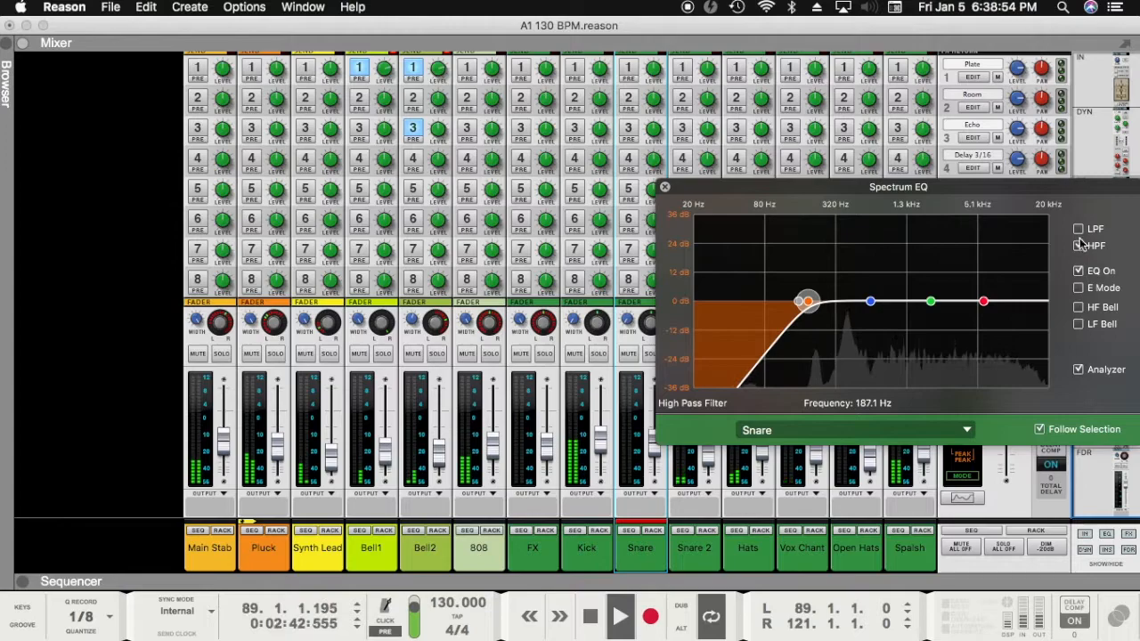
pyautogui.moveTo(733, 301); pyautogui.dragTo(808, 304)
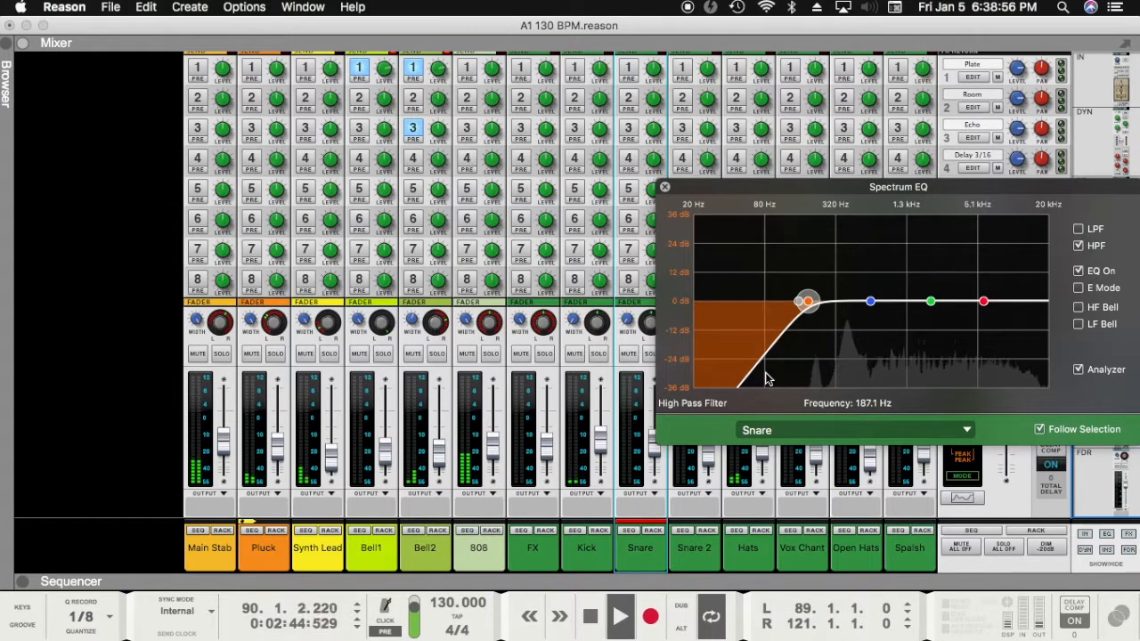
# Step: Turn on Snare 2's EQ and enable its high-pass filter at 187.1 Hz
pyautogui.click(691, 556)
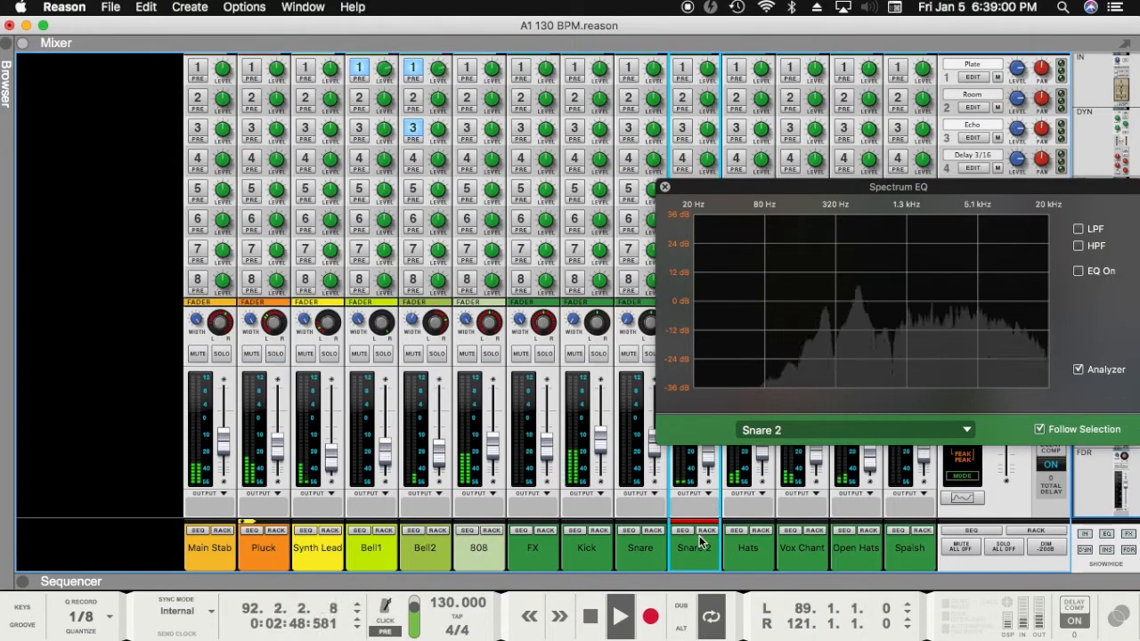
pyautogui.click(1078, 271)
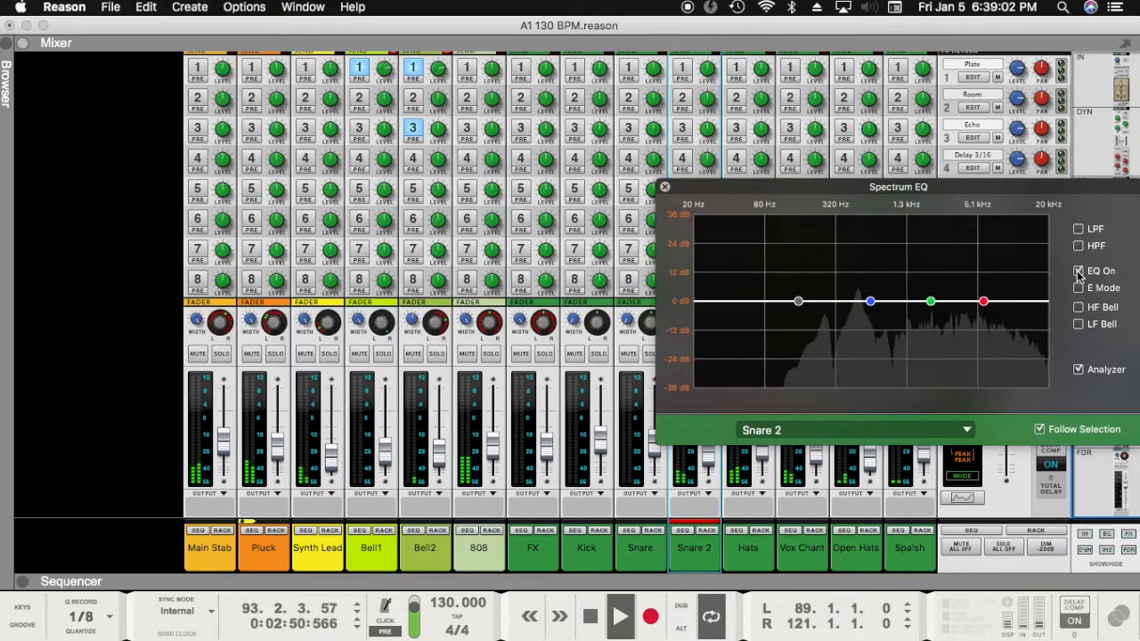
pyautogui.click(1078, 246)
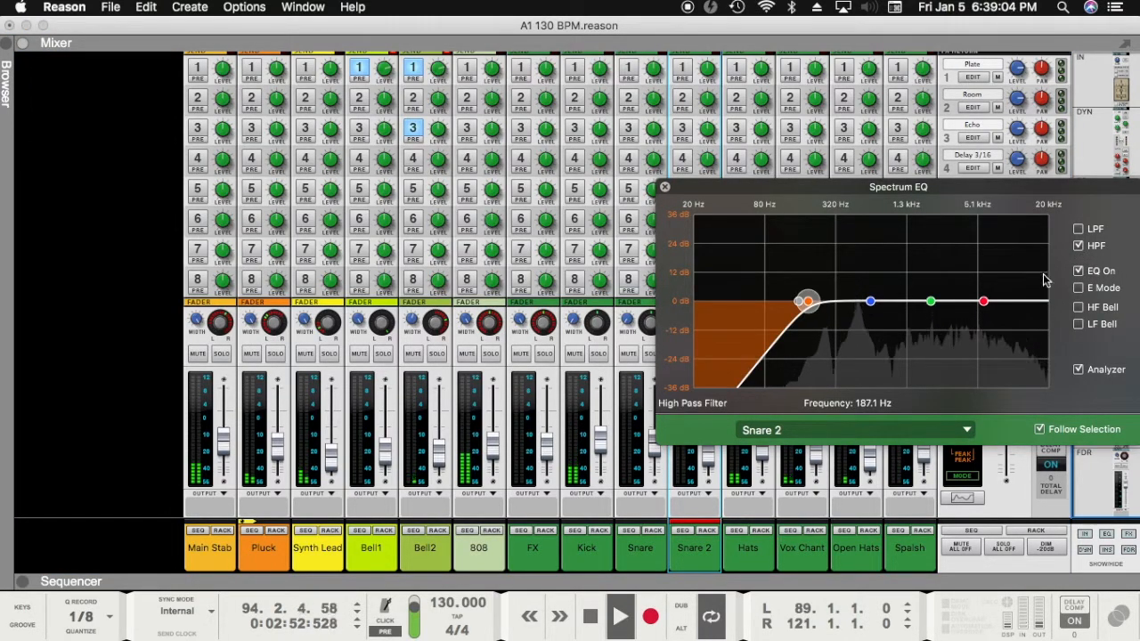
# Step: Check the Hats EQ curve and enable a high-pass filter at 187.1 Hz on Vox Chant
pyautogui.click(730, 560)
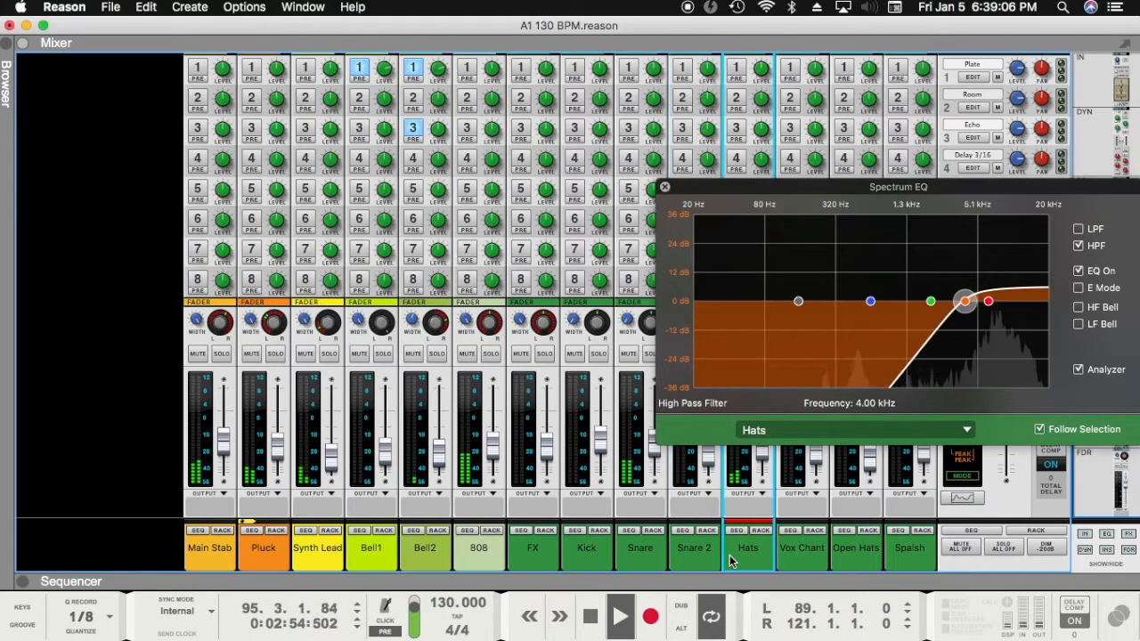
pyautogui.click(787, 561)
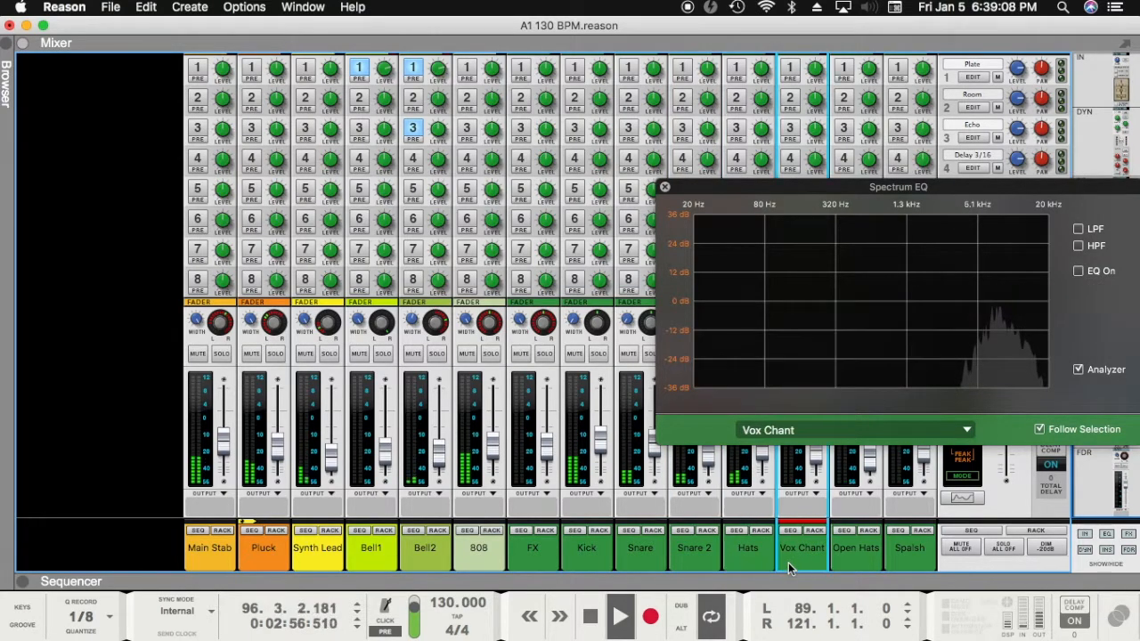
pyautogui.click(1083, 245)
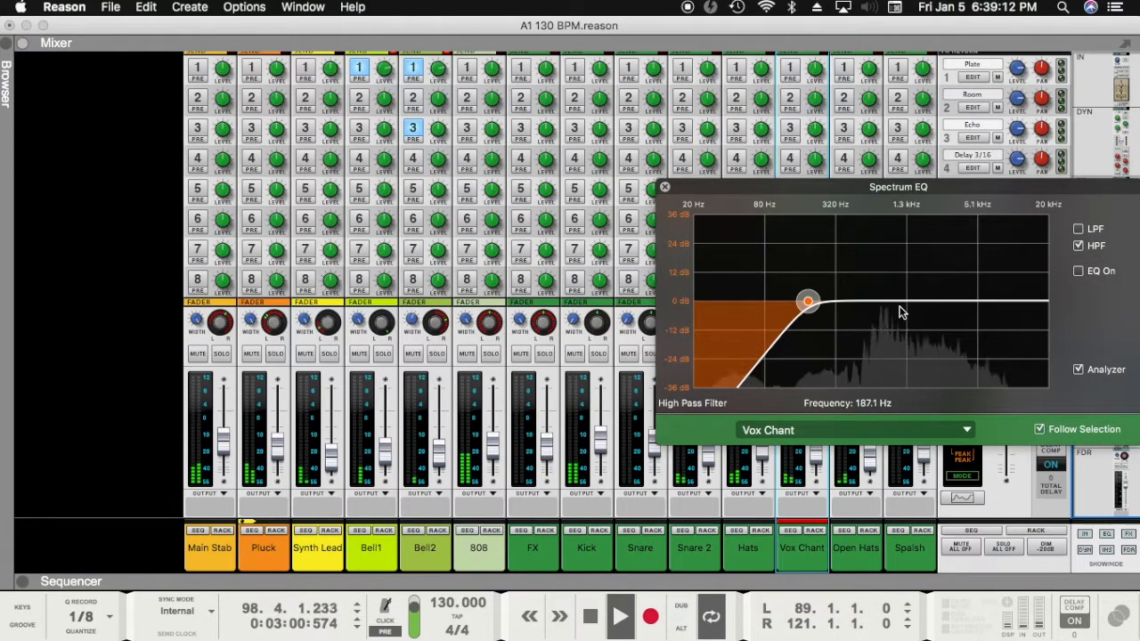
# Step: Enable the high-pass filter on Open Hats and move its cutoff to a higher frequency
pyautogui.click(852, 561)
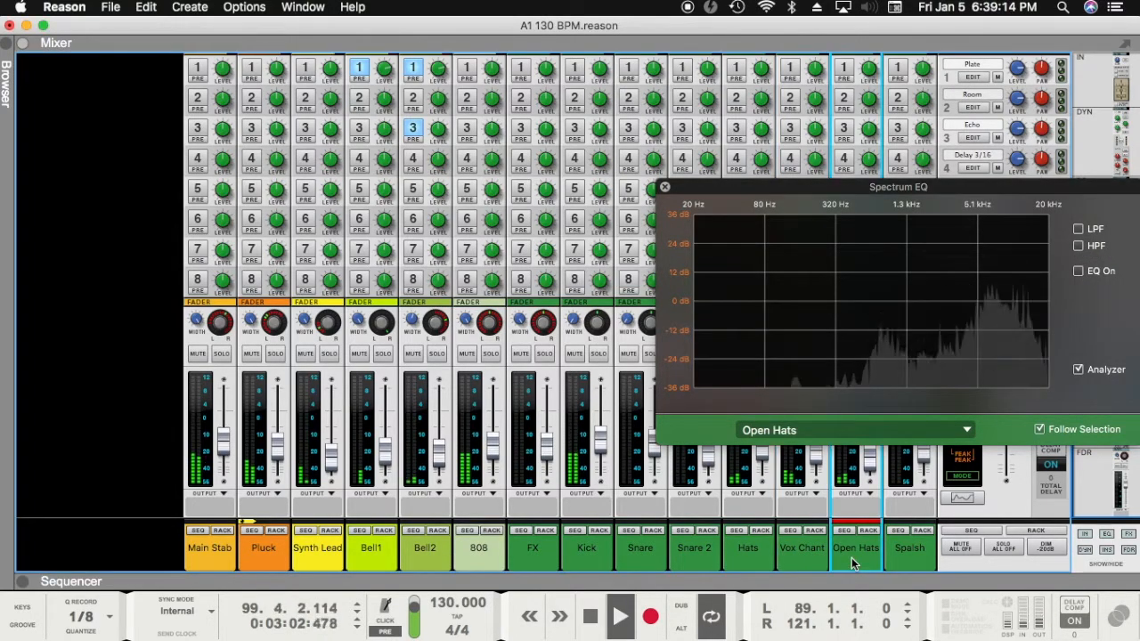
pyautogui.click(1080, 246)
pyautogui.moveTo(810, 300); pyautogui.dragTo(916, 319)
# Step: Enable the Spalsh channel's high-pass filter at about 1.23 kHz and close the Spectrum EQ
pyautogui.click(929, 551)
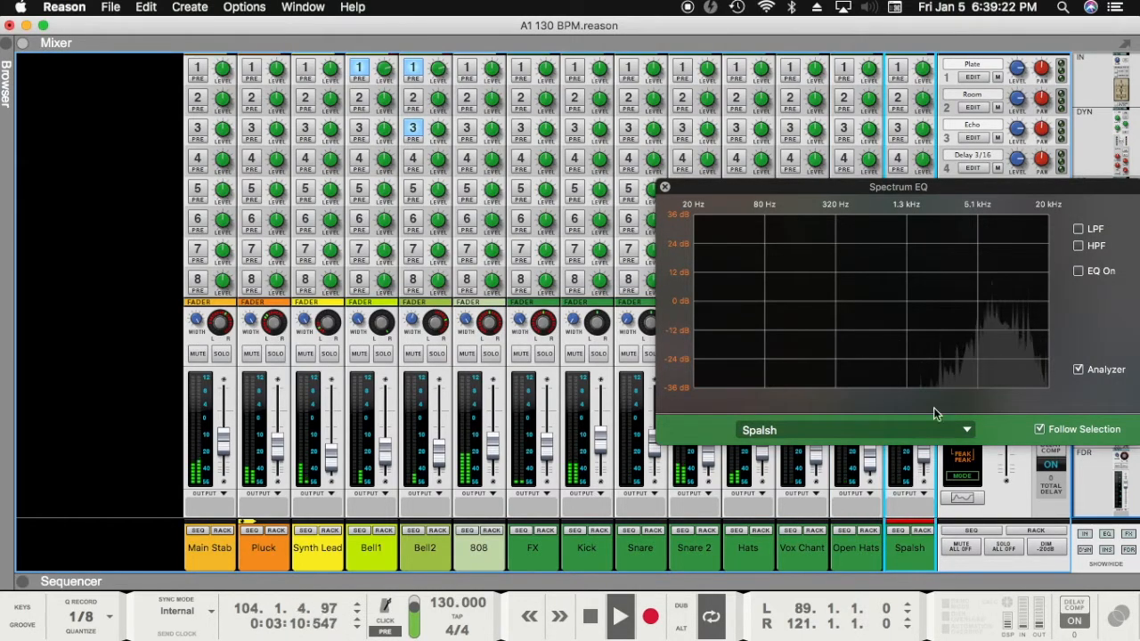
pyautogui.click(1078, 246)
pyautogui.moveTo(813, 310); pyautogui.dragTo(904, 303)
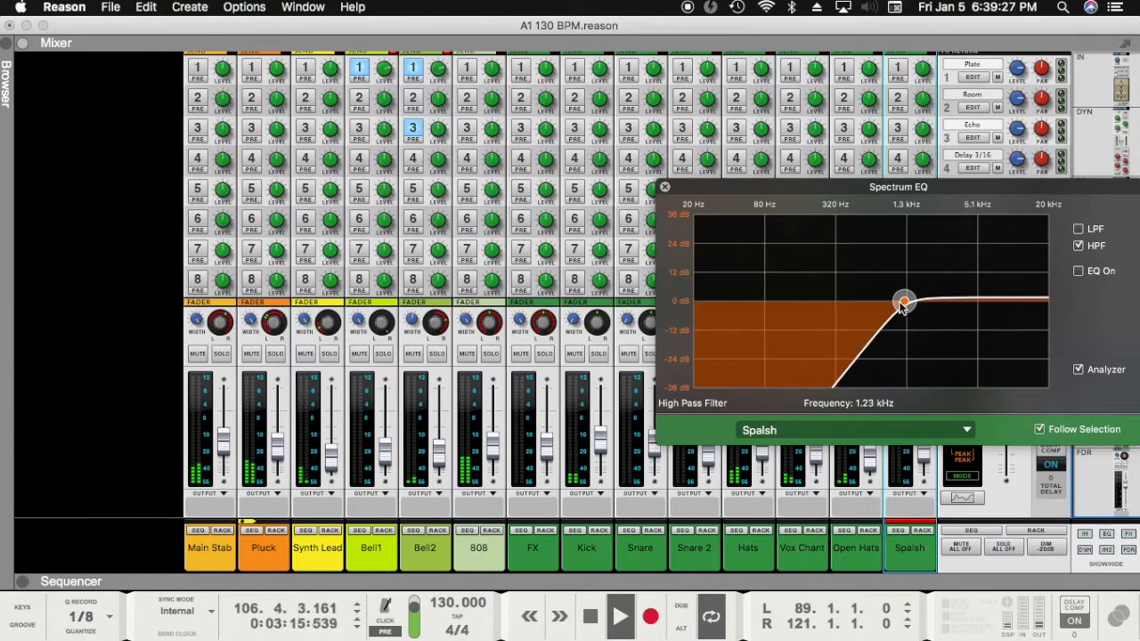
pyautogui.click(662, 187)
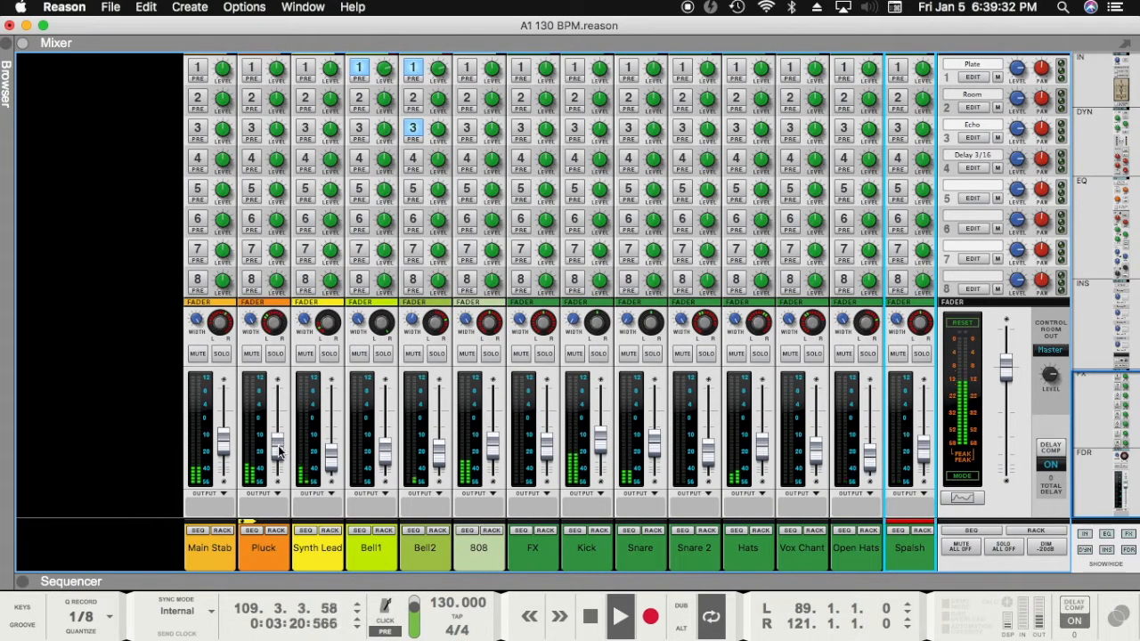
# Step: Lower the Pluck channel's level slightly, stop playback at the song start, and save the song
pyautogui.click(278, 451)
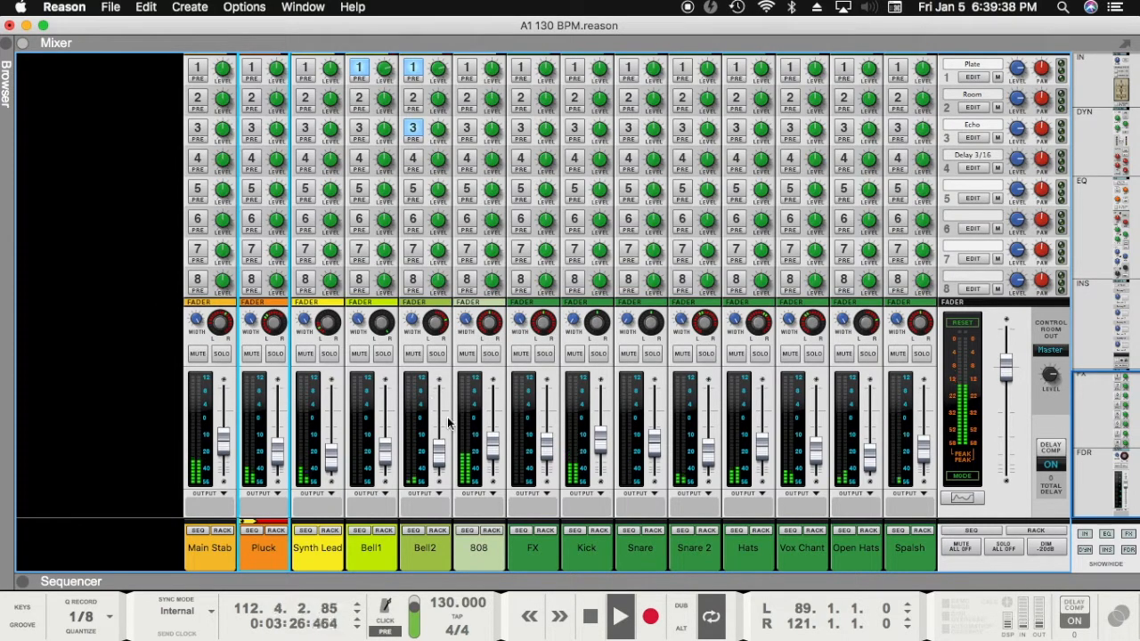
pyautogui.hotkey('shift', 'Return')
pyautogui.hotkey('shift', 'Return')
pyautogui.hotkey('shift', 'Return')
pyautogui.press('super+s')
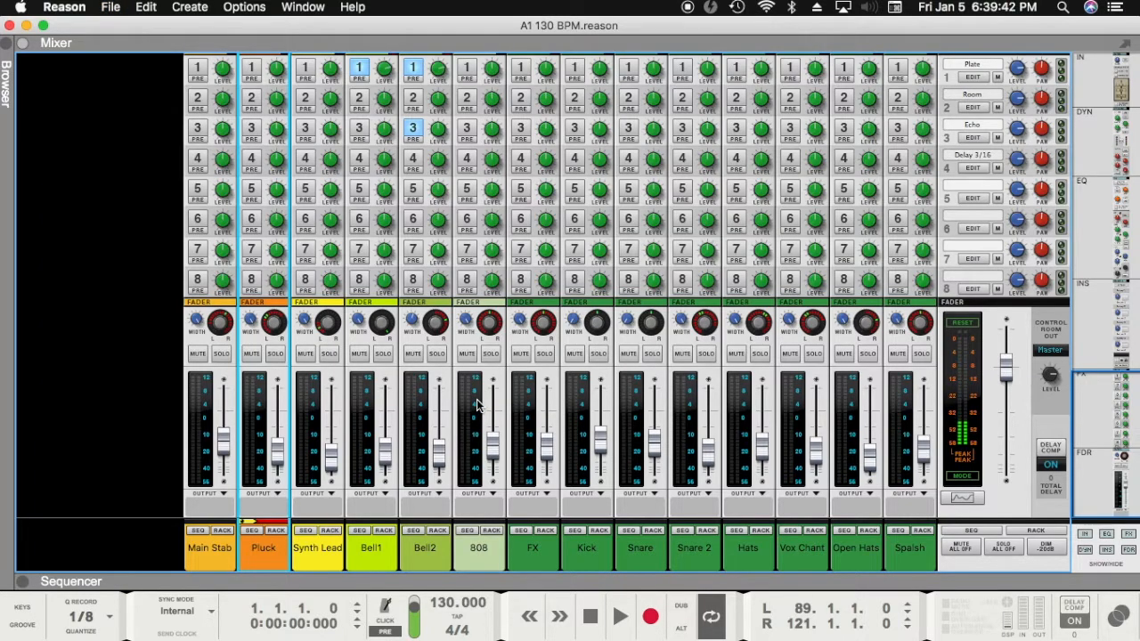
# Step: Show the full sequencer arrangement in place of the mixer
pyautogui.hotkey('F5', 'F7')
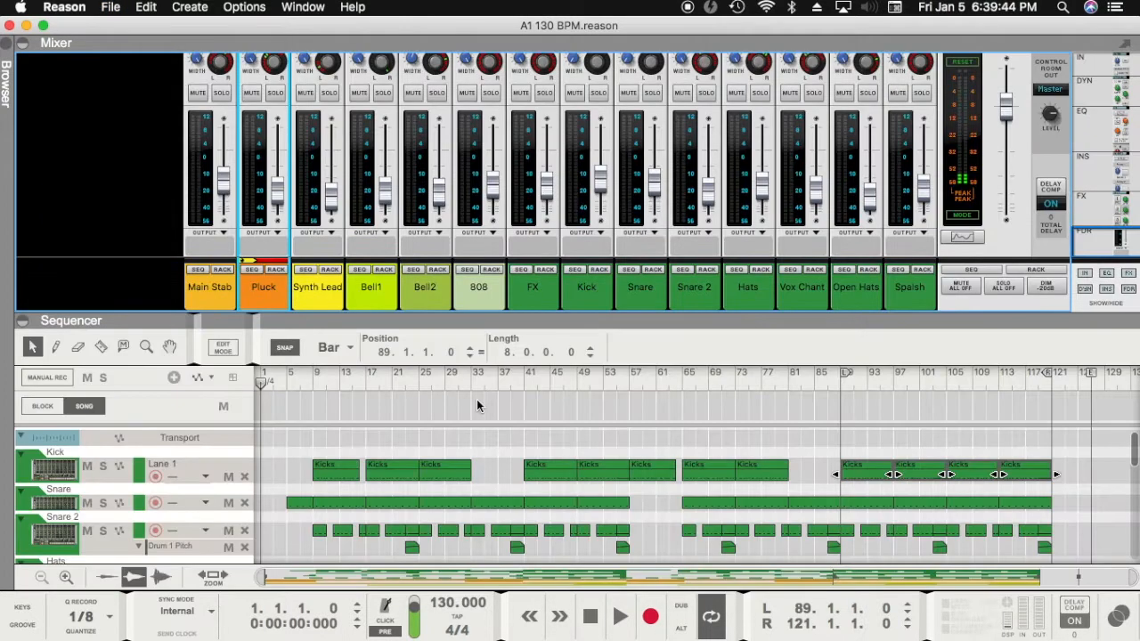
pyautogui.press('F5')
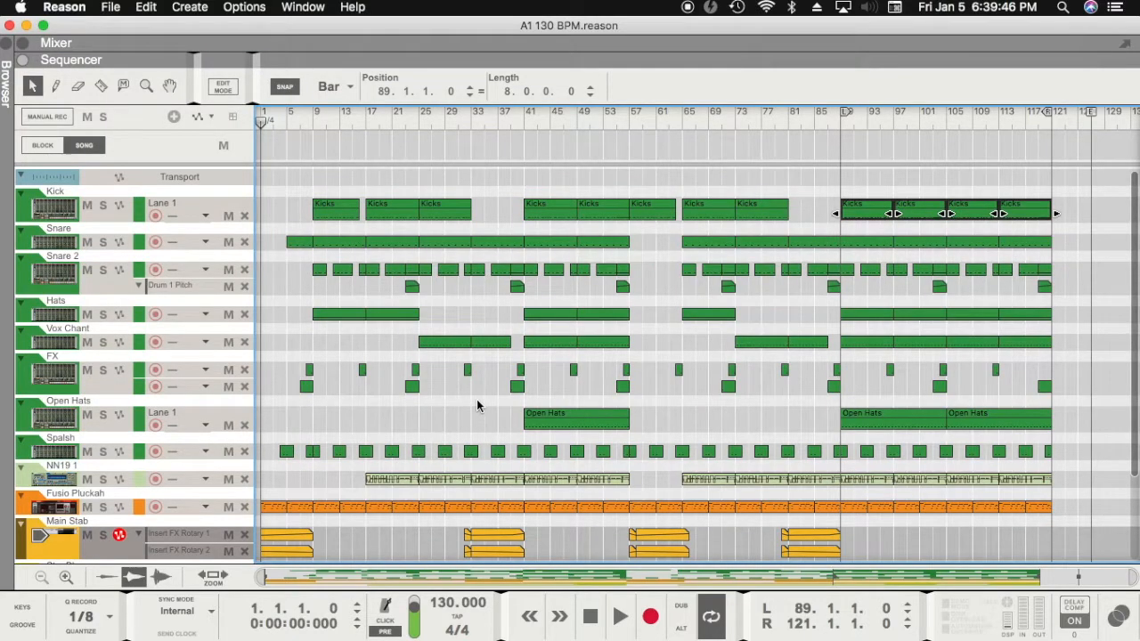
# Step: Move the song position to the left locator at bar 89 and show the mixer
pyautogui.press('KP_1')
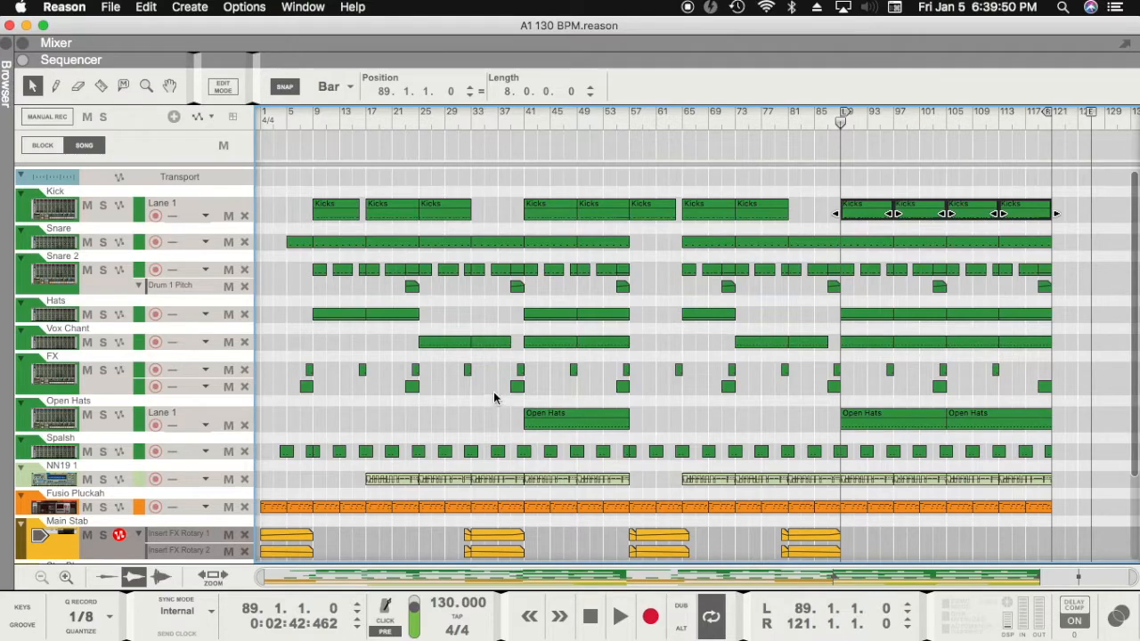
pyautogui.press('F5')
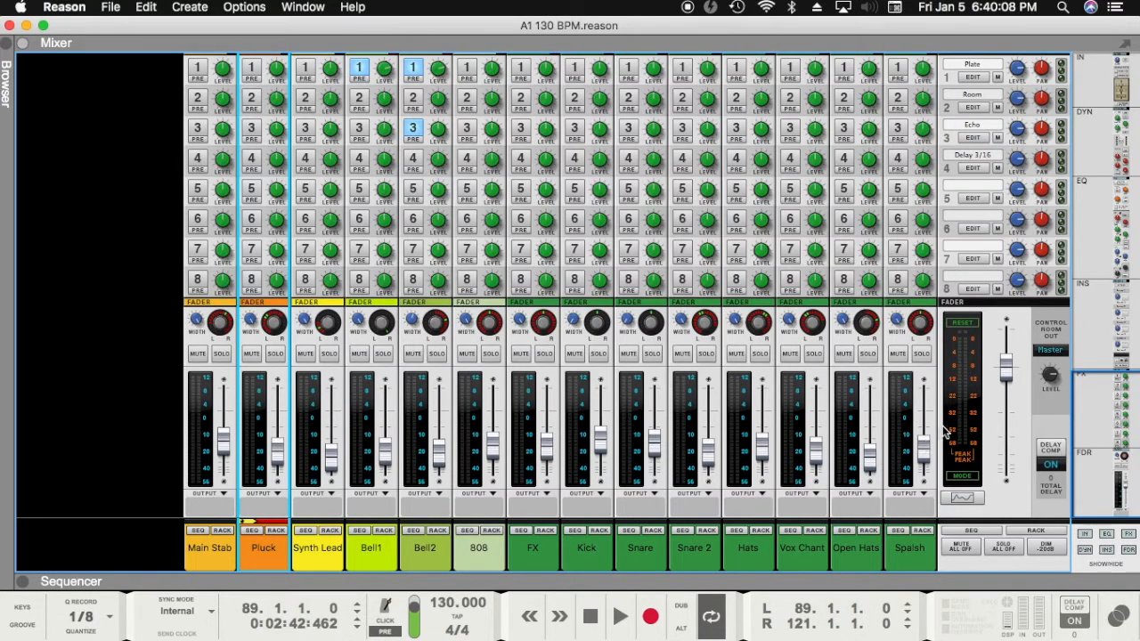
# Step: Toggle the master compressor on and off, and return to the master fader section
pyautogui.scroll(2, 957, 440)
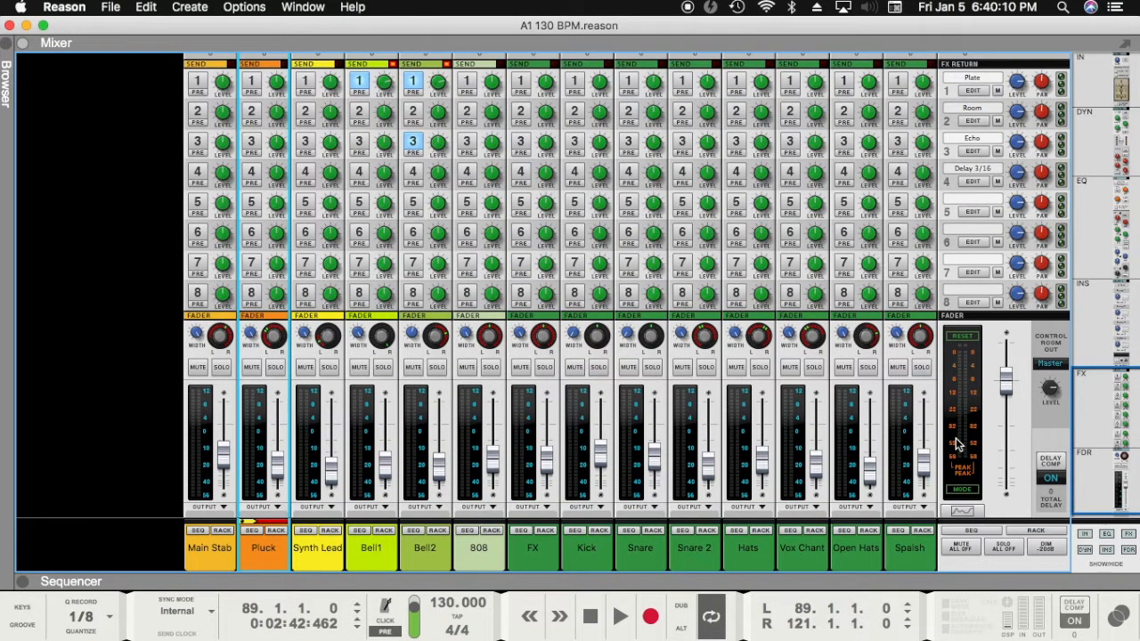
pyautogui.scroll(15, 957, 441)
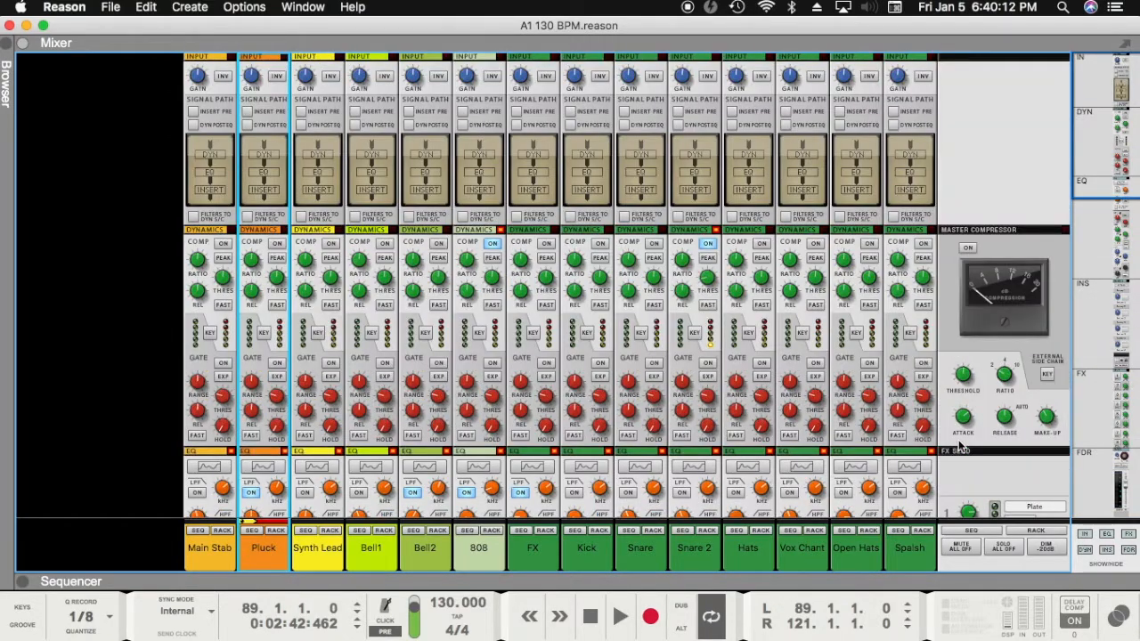
pyautogui.click(968, 249)
pyautogui.click(968, 249)
pyautogui.click(968, 249)
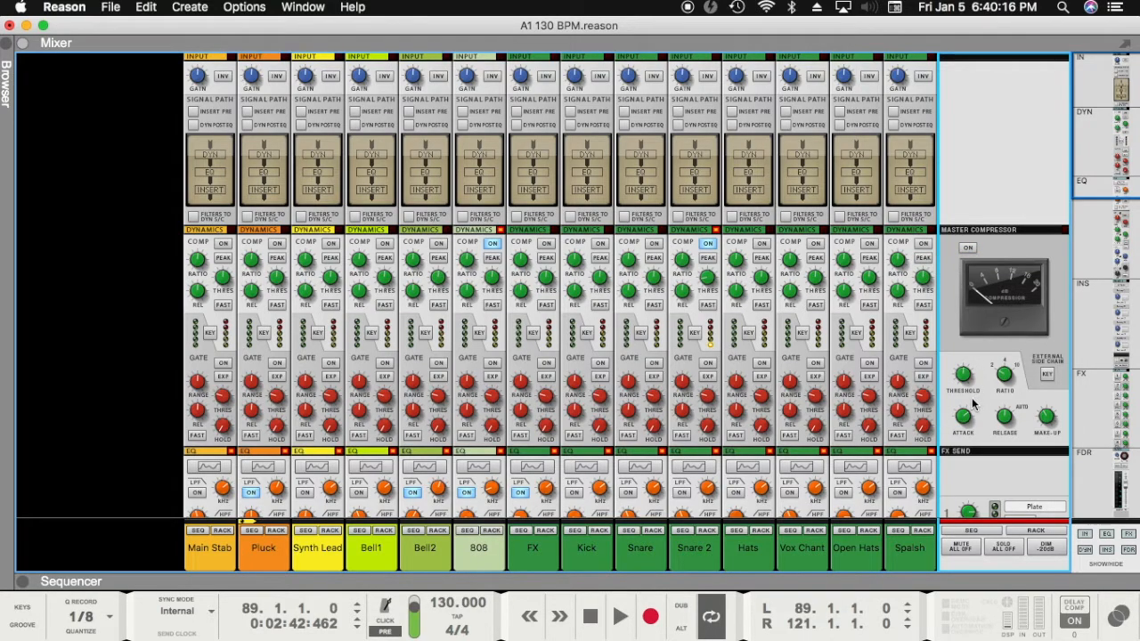
pyautogui.scroll(-12, 972, 401)
pyautogui.scroll(-15, 973, 408)
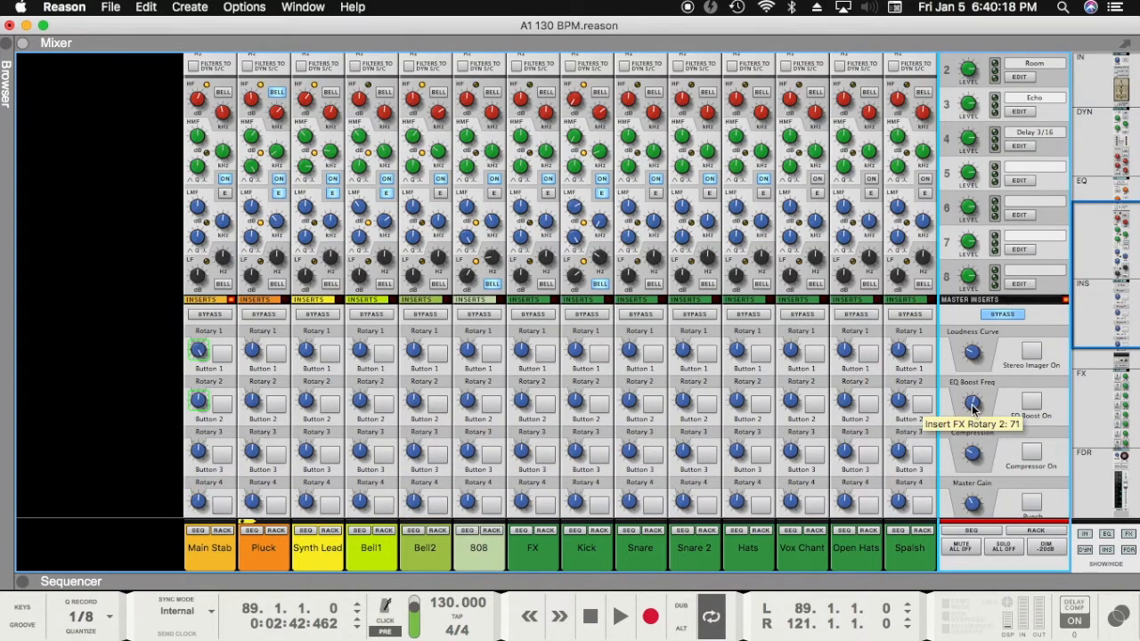
pyautogui.scroll(-3, 973, 410)
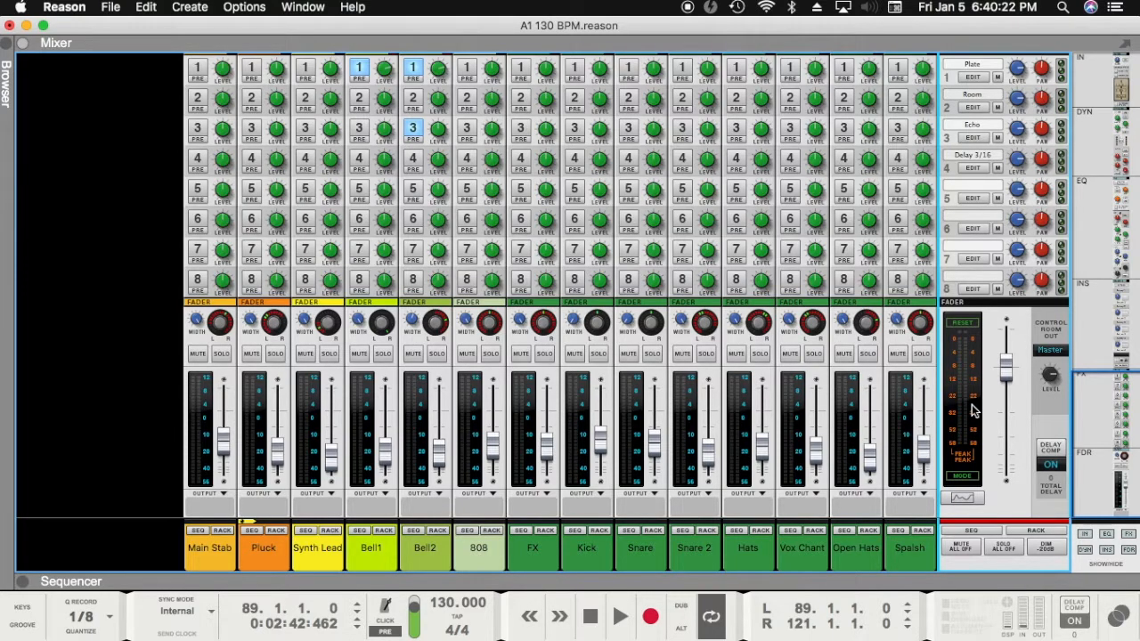
# Step: Check the Pluck channel's fader level in the mixer and clear the channel selection
pyautogui.press('F7')
pyautogui.press('F5')
pyautogui.moveTo(279, 457); pyautogui.dragTo(278, 463)
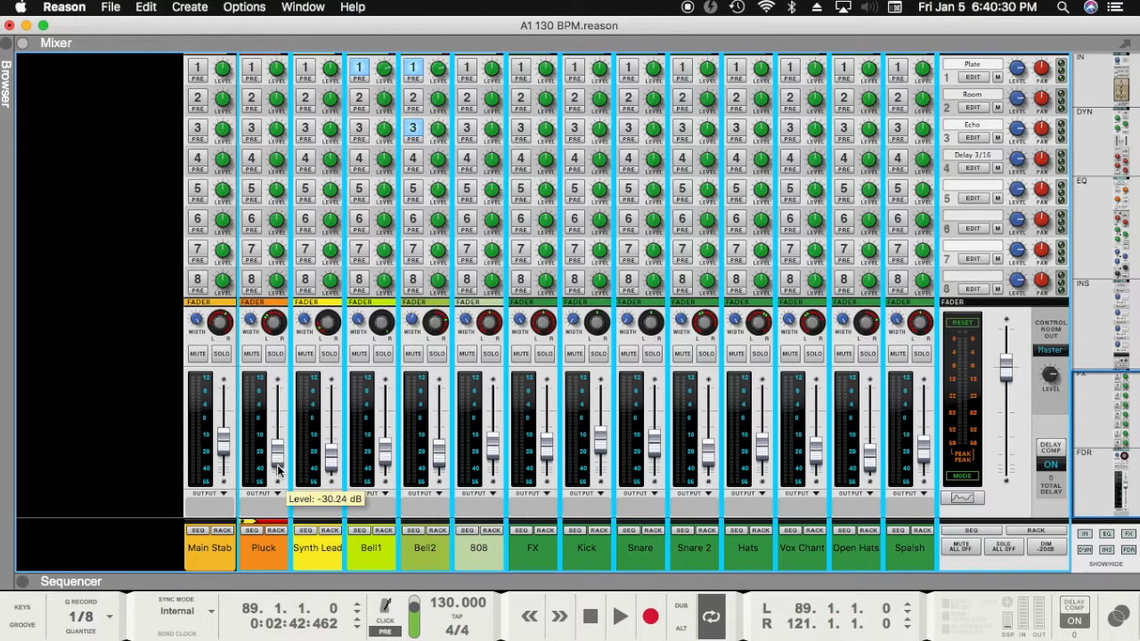
pyautogui.click(272, 548)
pyautogui.click(178, 536)
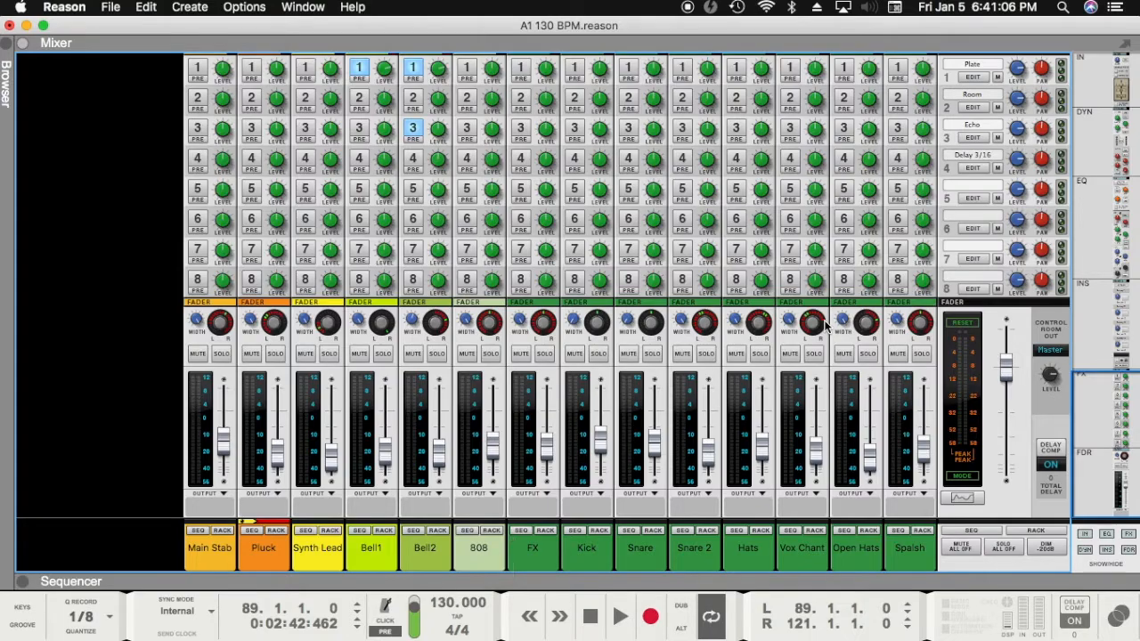
# Step: Lower the 808 channel's compressor threshold slightly and deselect the channel
pyautogui.scroll(15, 810, 336)
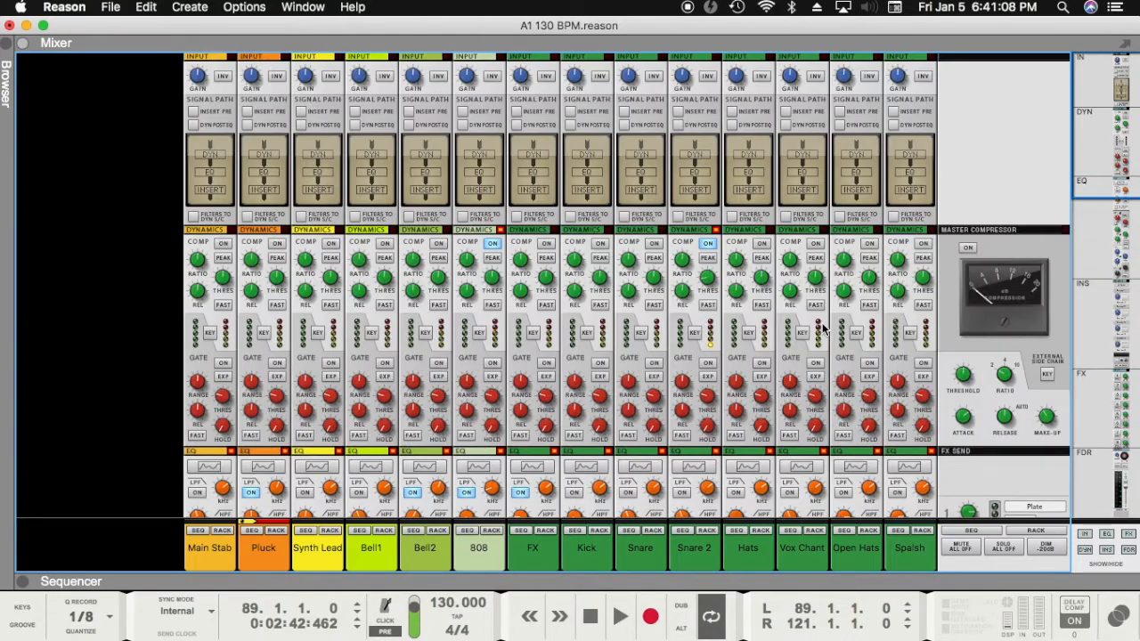
pyautogui.scroll(-15, 105, 210)
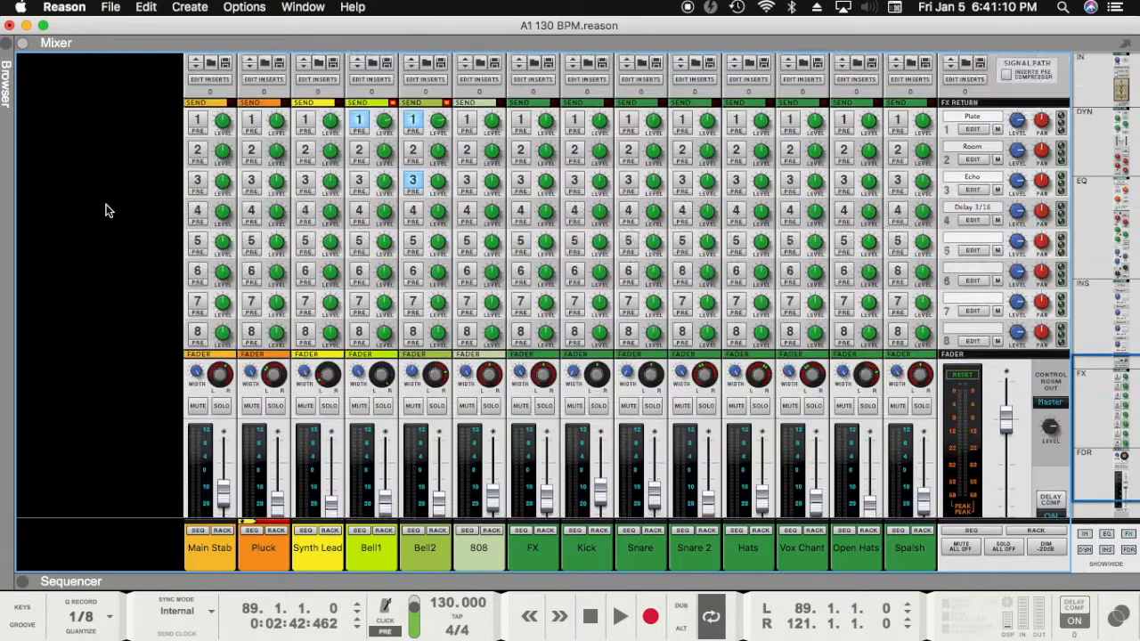
pyautogui.scroll(-2, 105, 210)
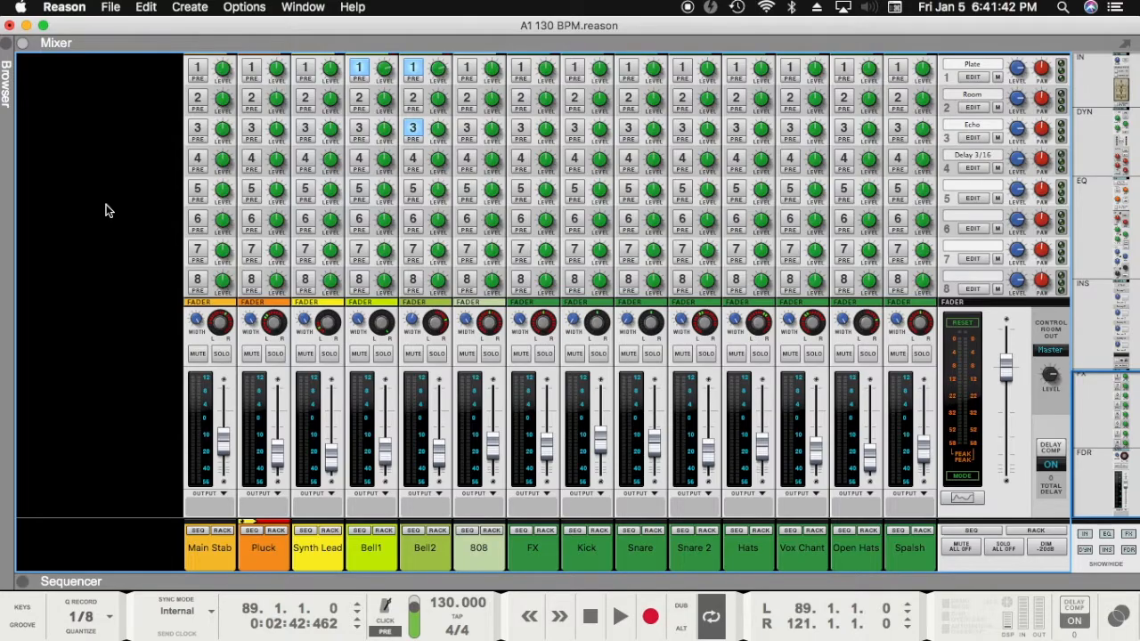
pyautogui.scroll(10, 105, 210)
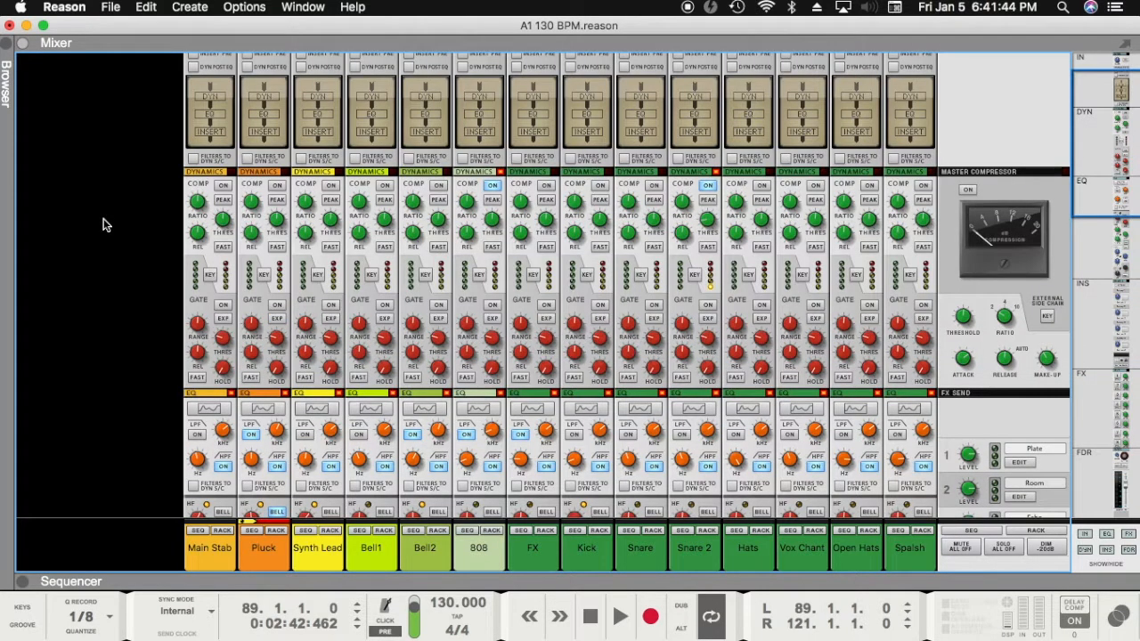
pyautogui.scroll(2, 105, 224)
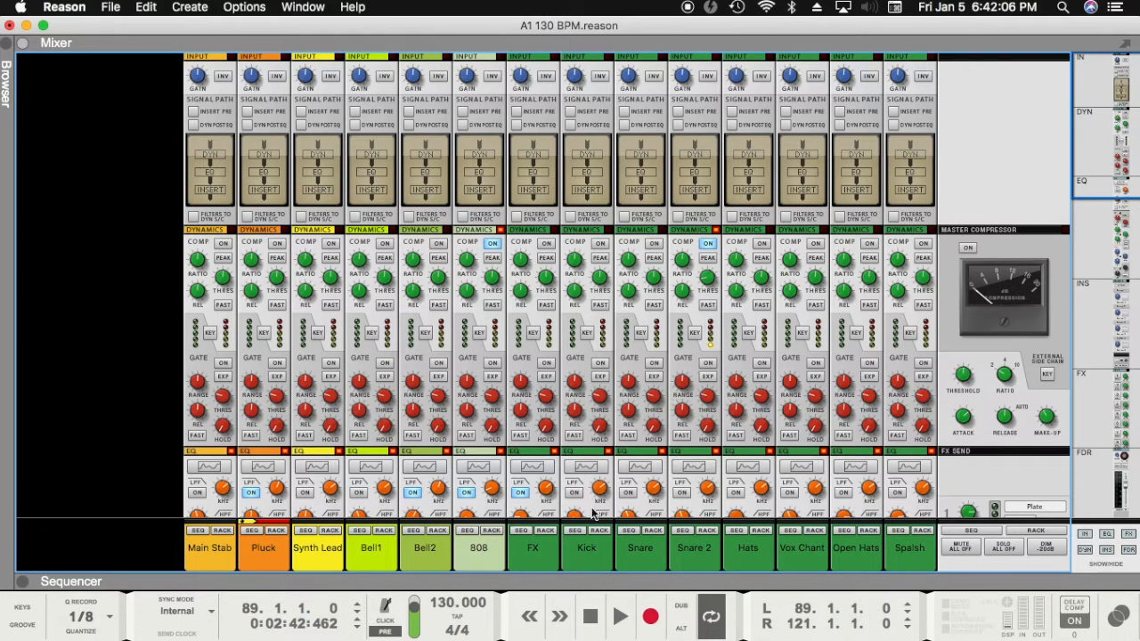
pyautogui.click(492, 281)
pyautogui.moveTo(493, 281); pyautogui.dragTo(495, 283)
pyautogui.click(132, 468)
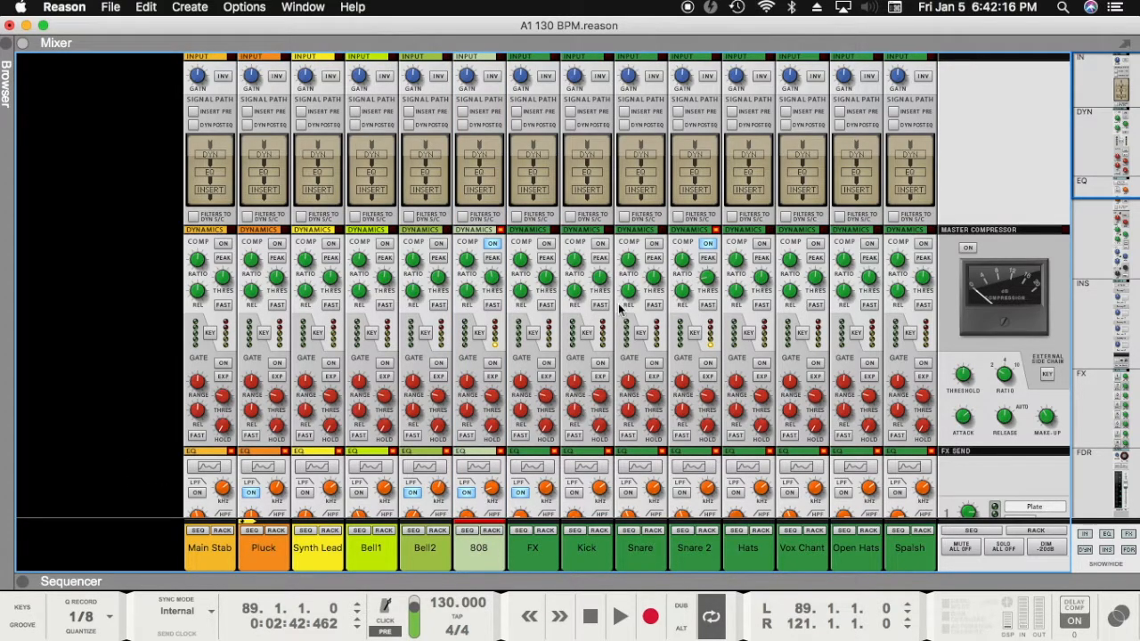
pyautogui.scroll(-15, 633, 359)
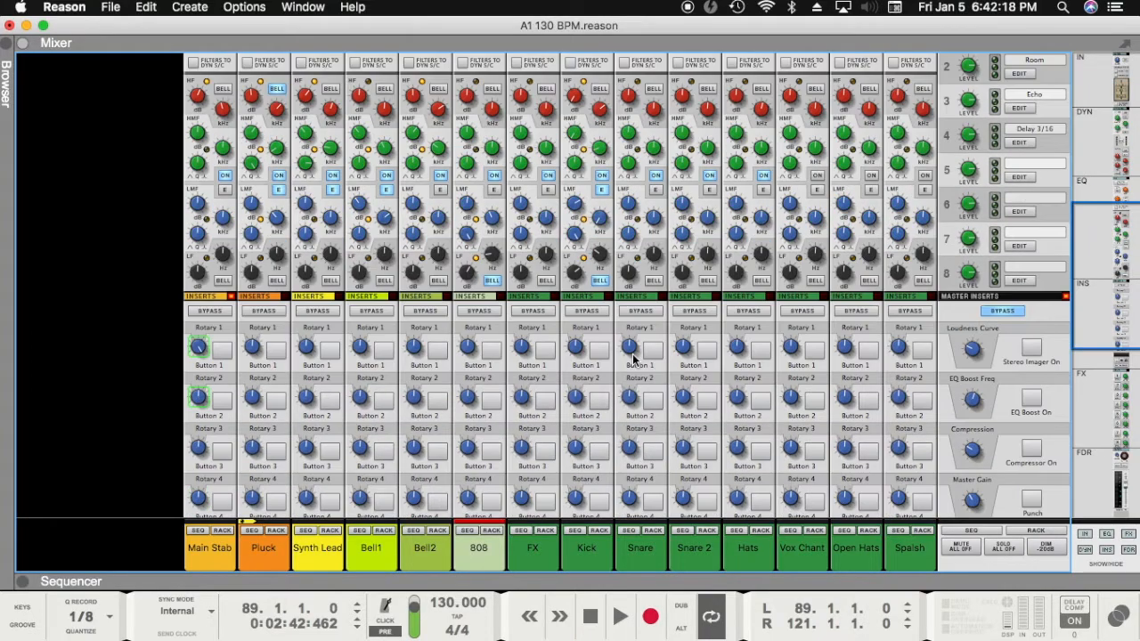
pyautogui.scroll(15, 633, 359)
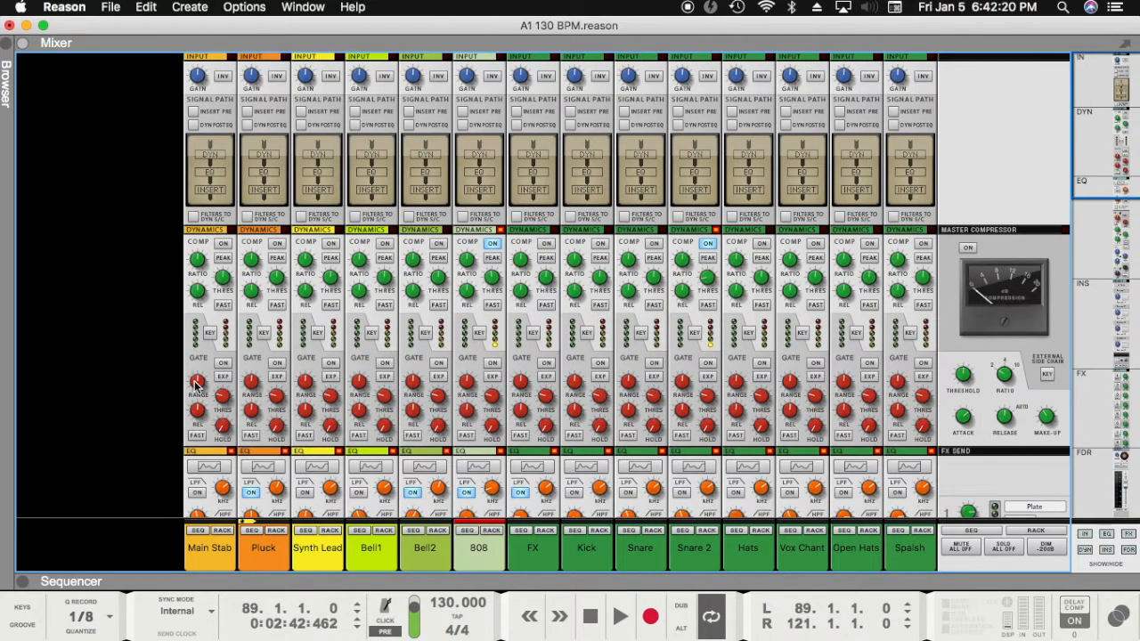
pyautogui.scroll(-5, 195, 385)
pyautogui.scroll(-5, 195, 384)
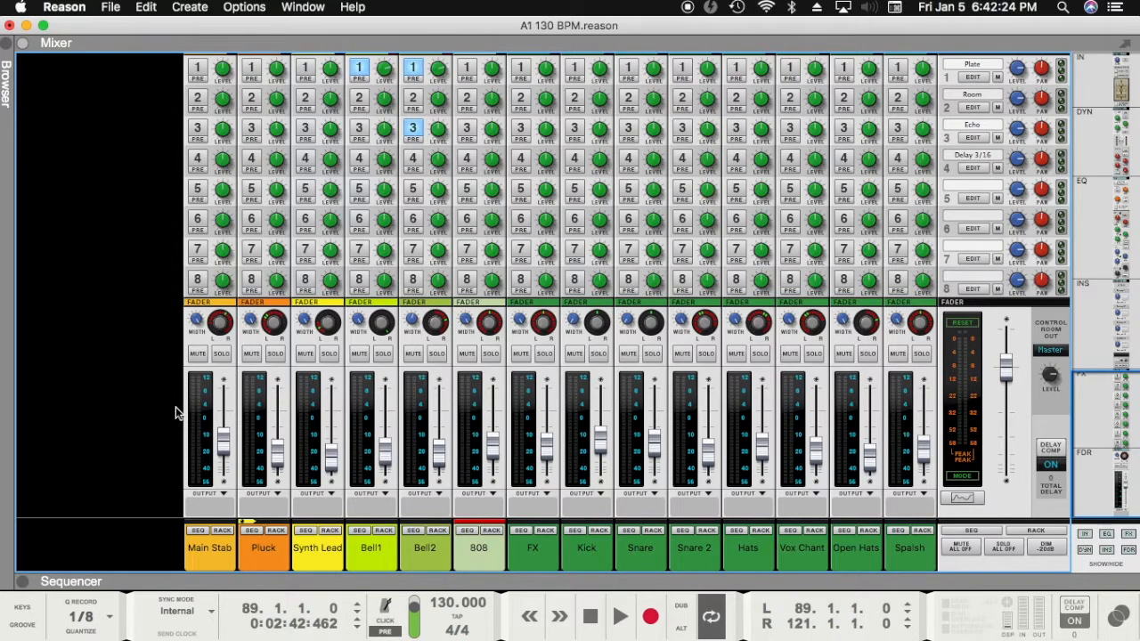
# Step: Deselect the Kick clips in the sequencer and look over the arrangement down to its last track
pyautogui.press('F7')
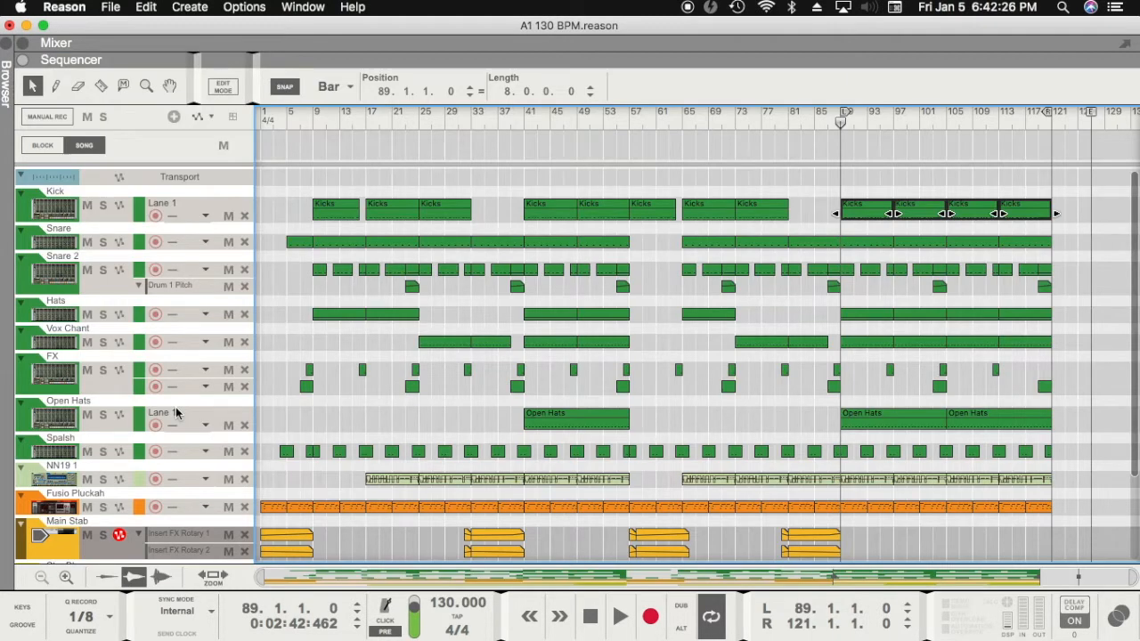
pyautogui.click(799, 405)
pyautogui.scroll(-4, 799, 406)
pyautogui.scroll(4, 800, 407)
pyautogui.scroll(-4, 800, 407)
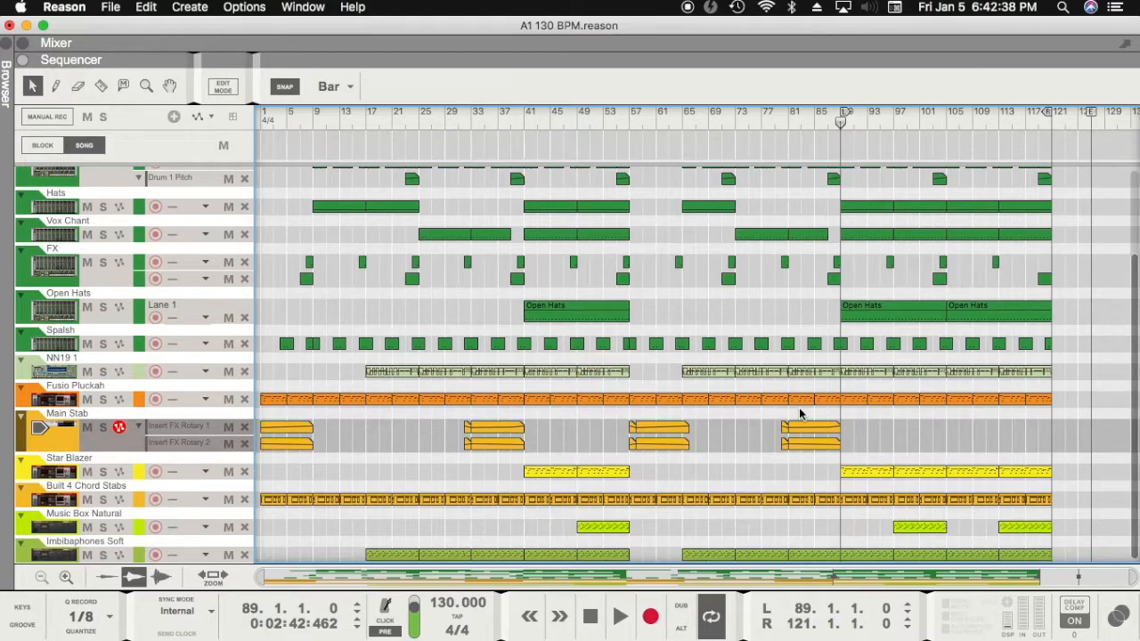
# Step: Examine the mixer's channel strips from the input and dynamics sections down to the inserts and effect sends
pyautogui.press('F5')
pyautogui.scroll(15, 798, 412)
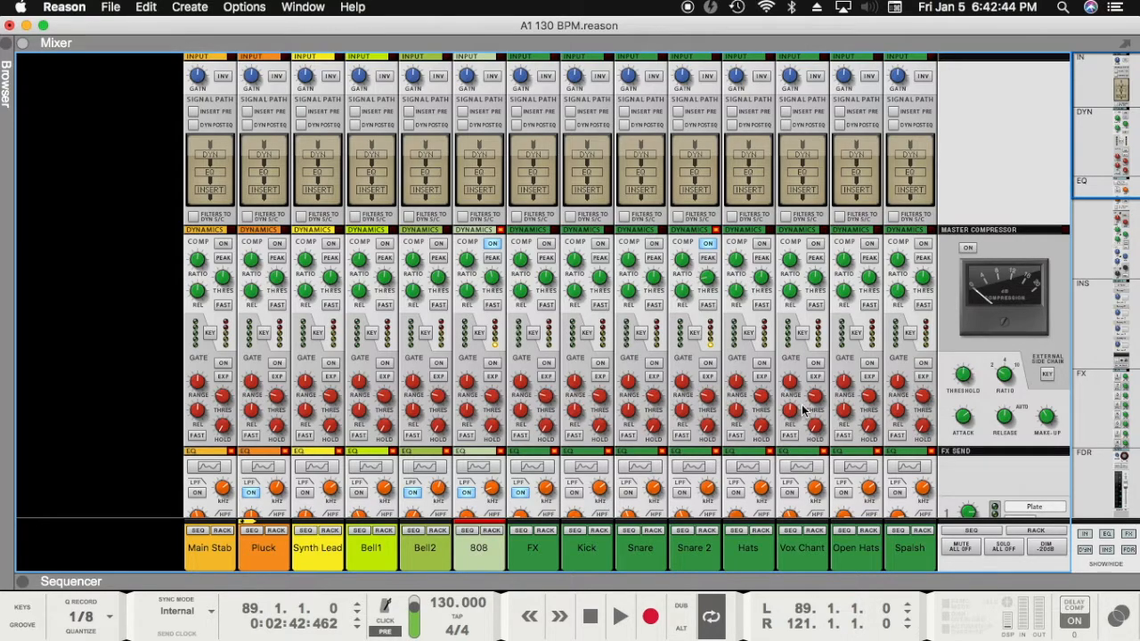
pyautogui.press('F2')
pyautogui.press('F2')
pyautogui.scroll(-3, 633, 278)
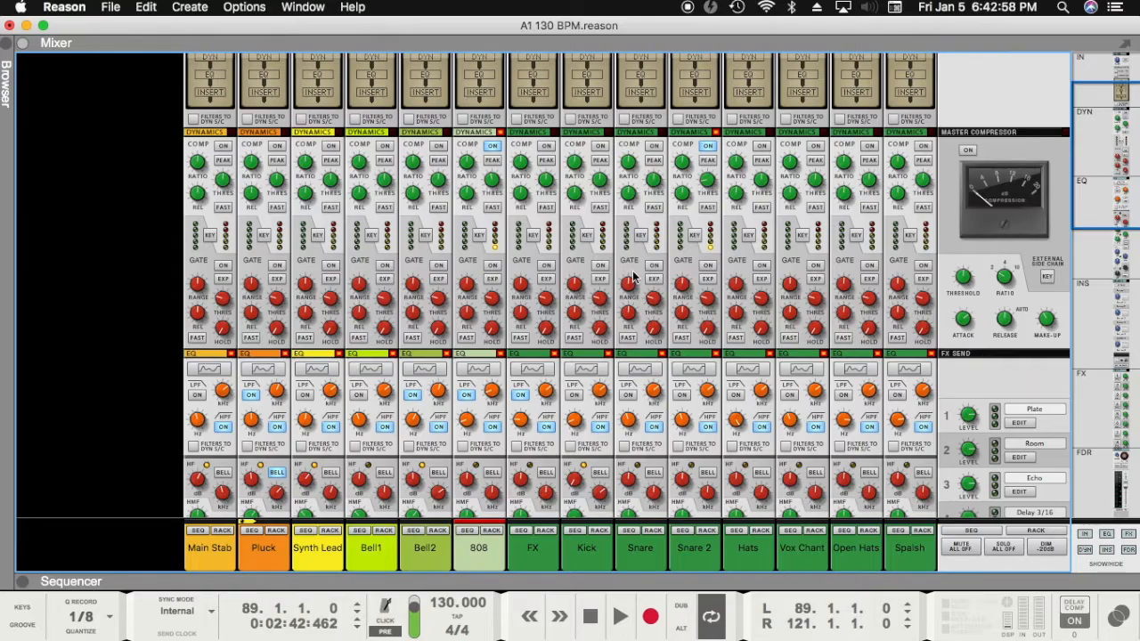
pyautogui.scroll(-8, 632, 278)
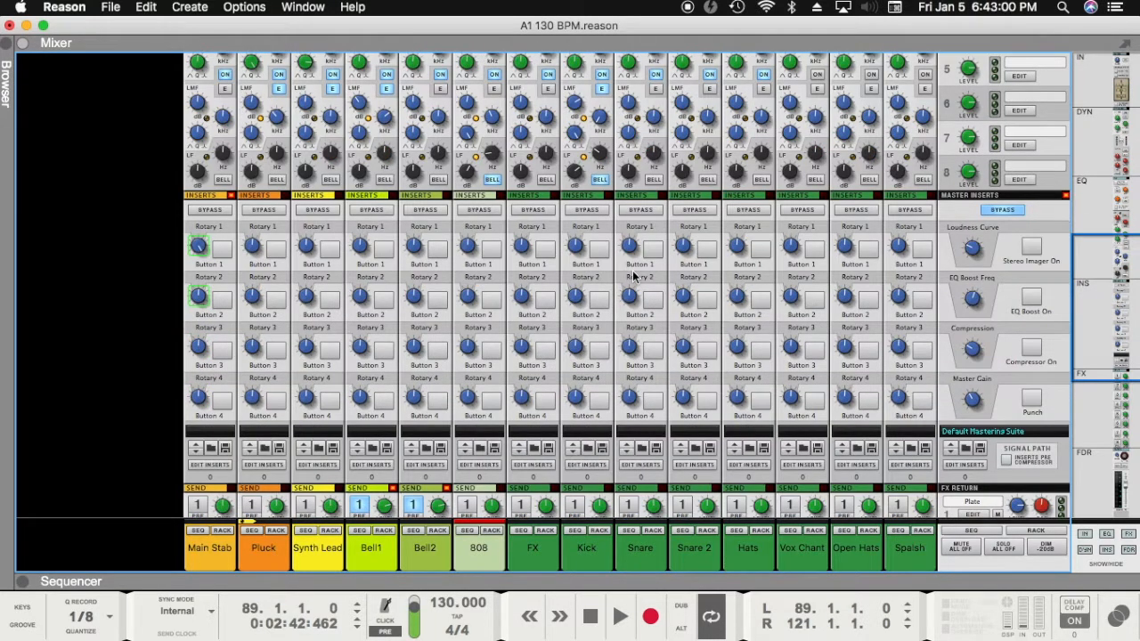
pyautogui.scroll(-5, 632, 278)
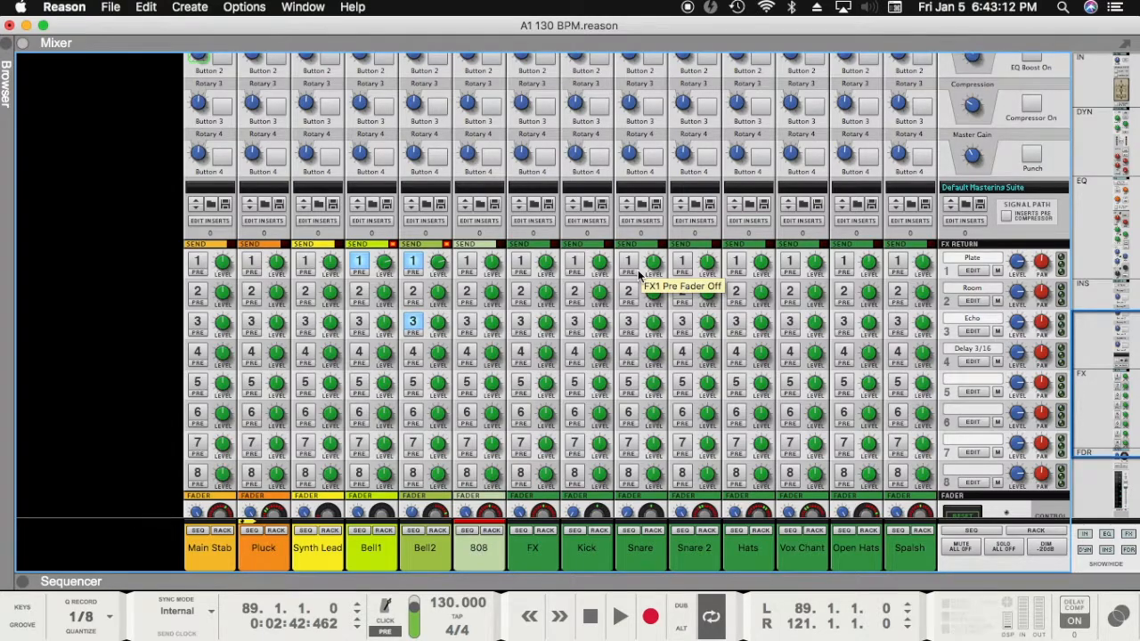
# Step: Examine the Plate, Room, Echo and Delay 3/16 effect devices at the start of the rack, and return to the mixer
pyautogui.press('F6')
pyautogui.press('F5')
pyautogui.press('F6')
pyautogui.scroll(15, 667, 312)
pyautogui.scroll(3, 666, 311)
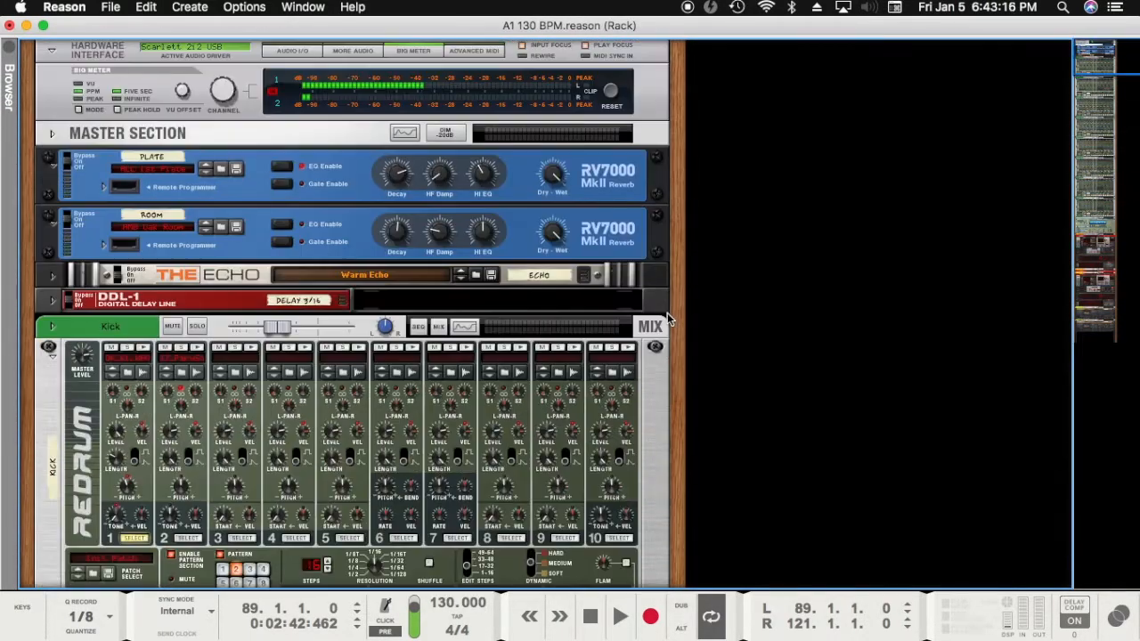
pyautogui.press('F7')
pyautogui.press('F5')
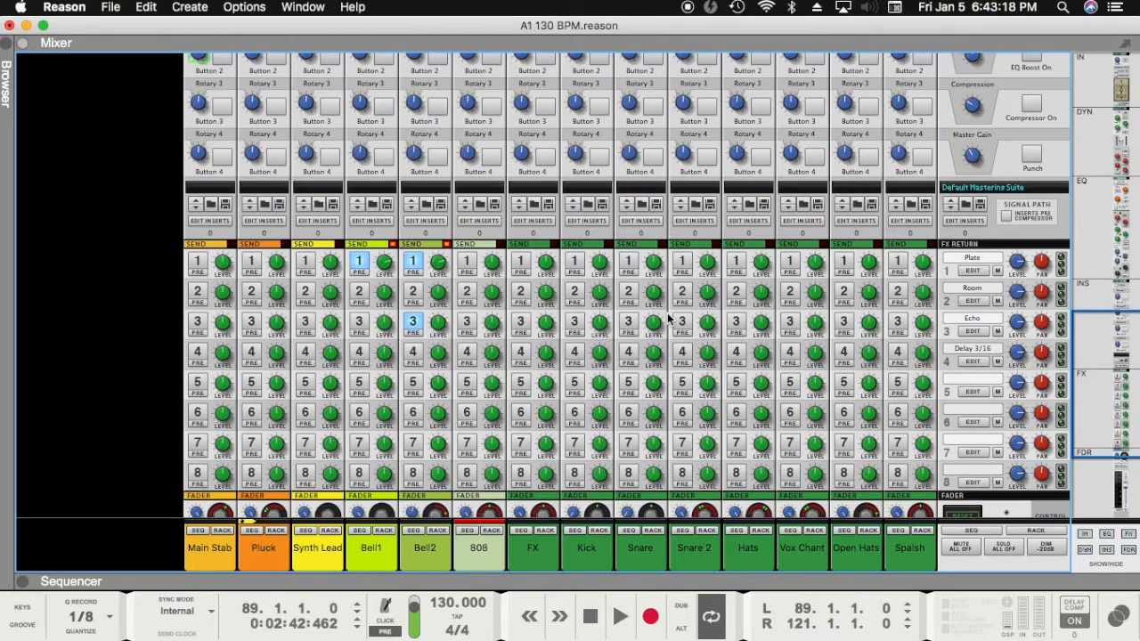